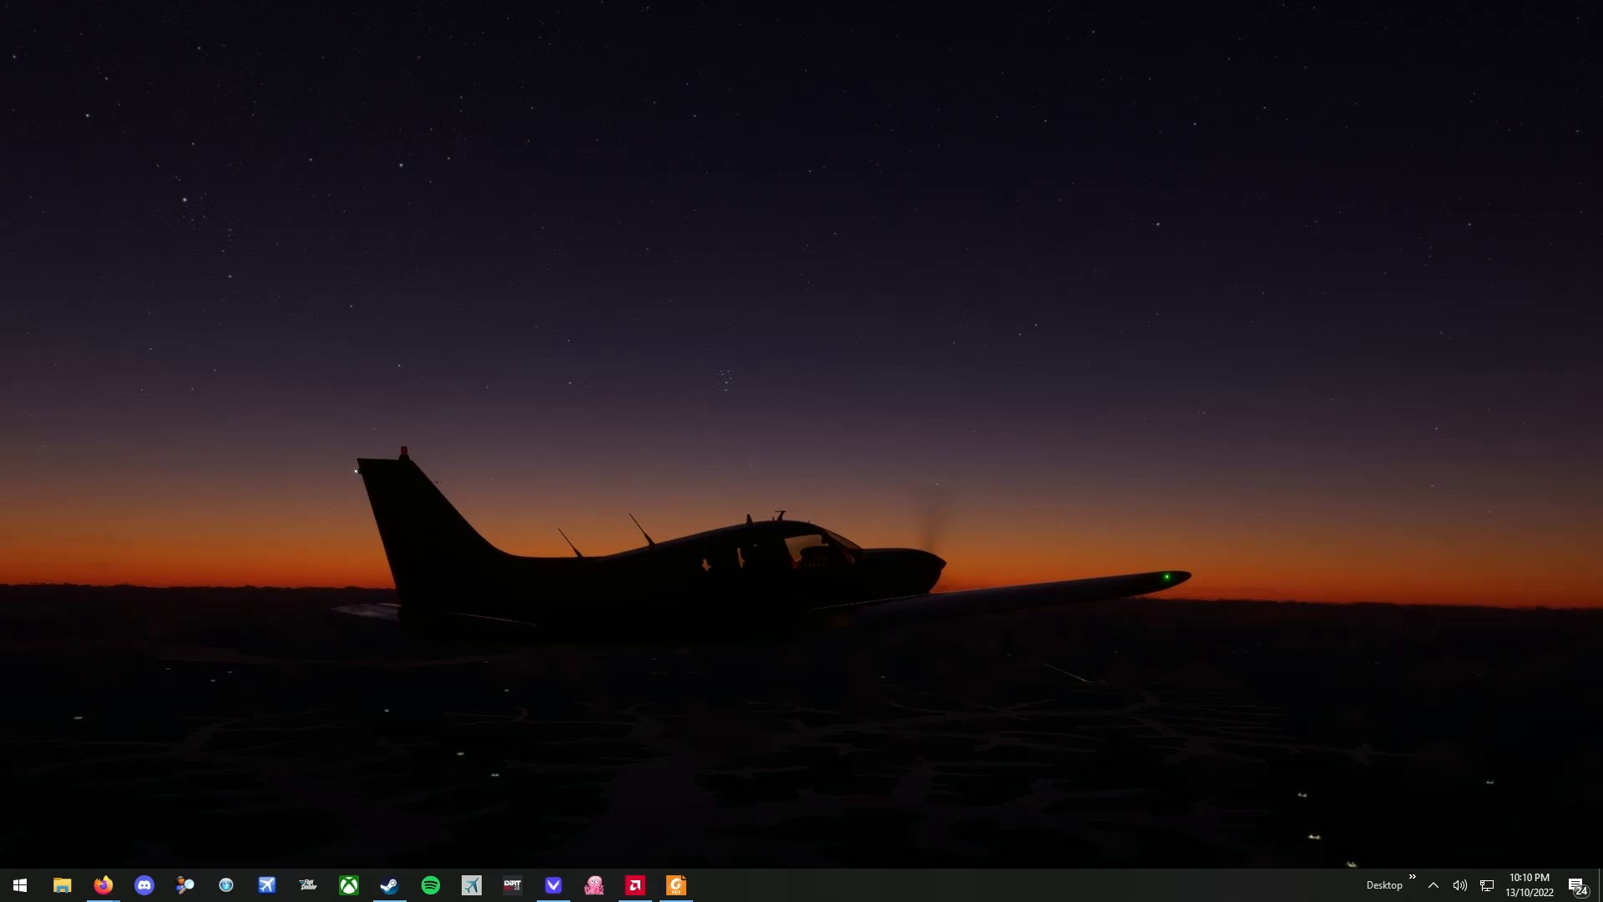
# - View the flightsim.to page of the King Air 350i N8141T and Custom Reg livery full-screen, and minimise the browser
pyautogui.moveTo(1602, 288); pyautogui.dragTo(561, 359)
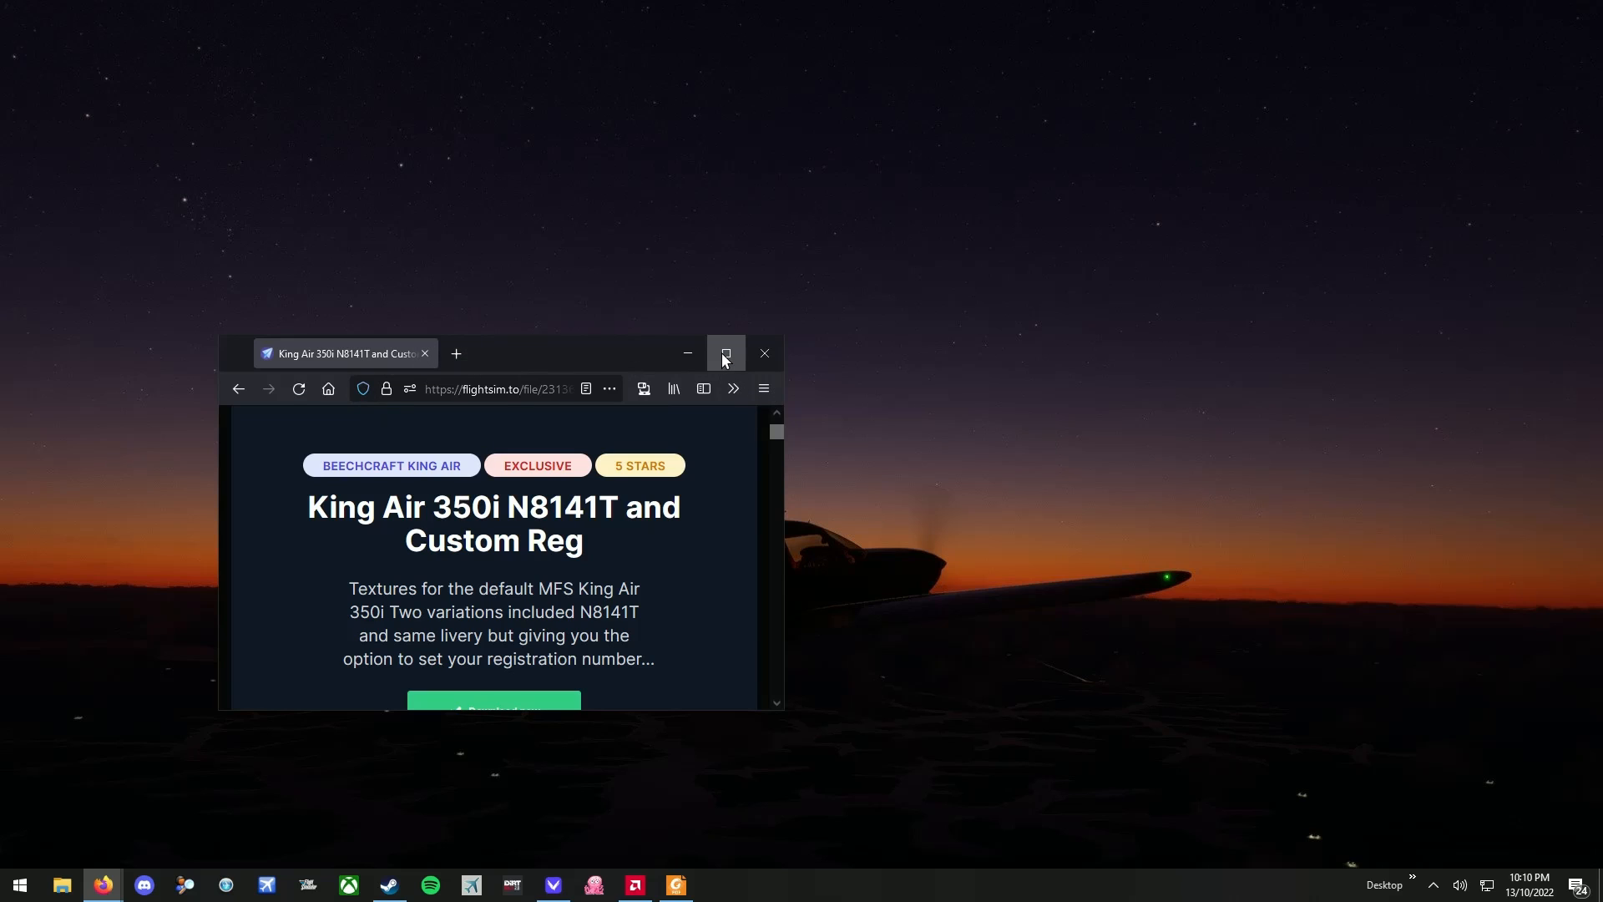
pyautogui.click(726, 354)
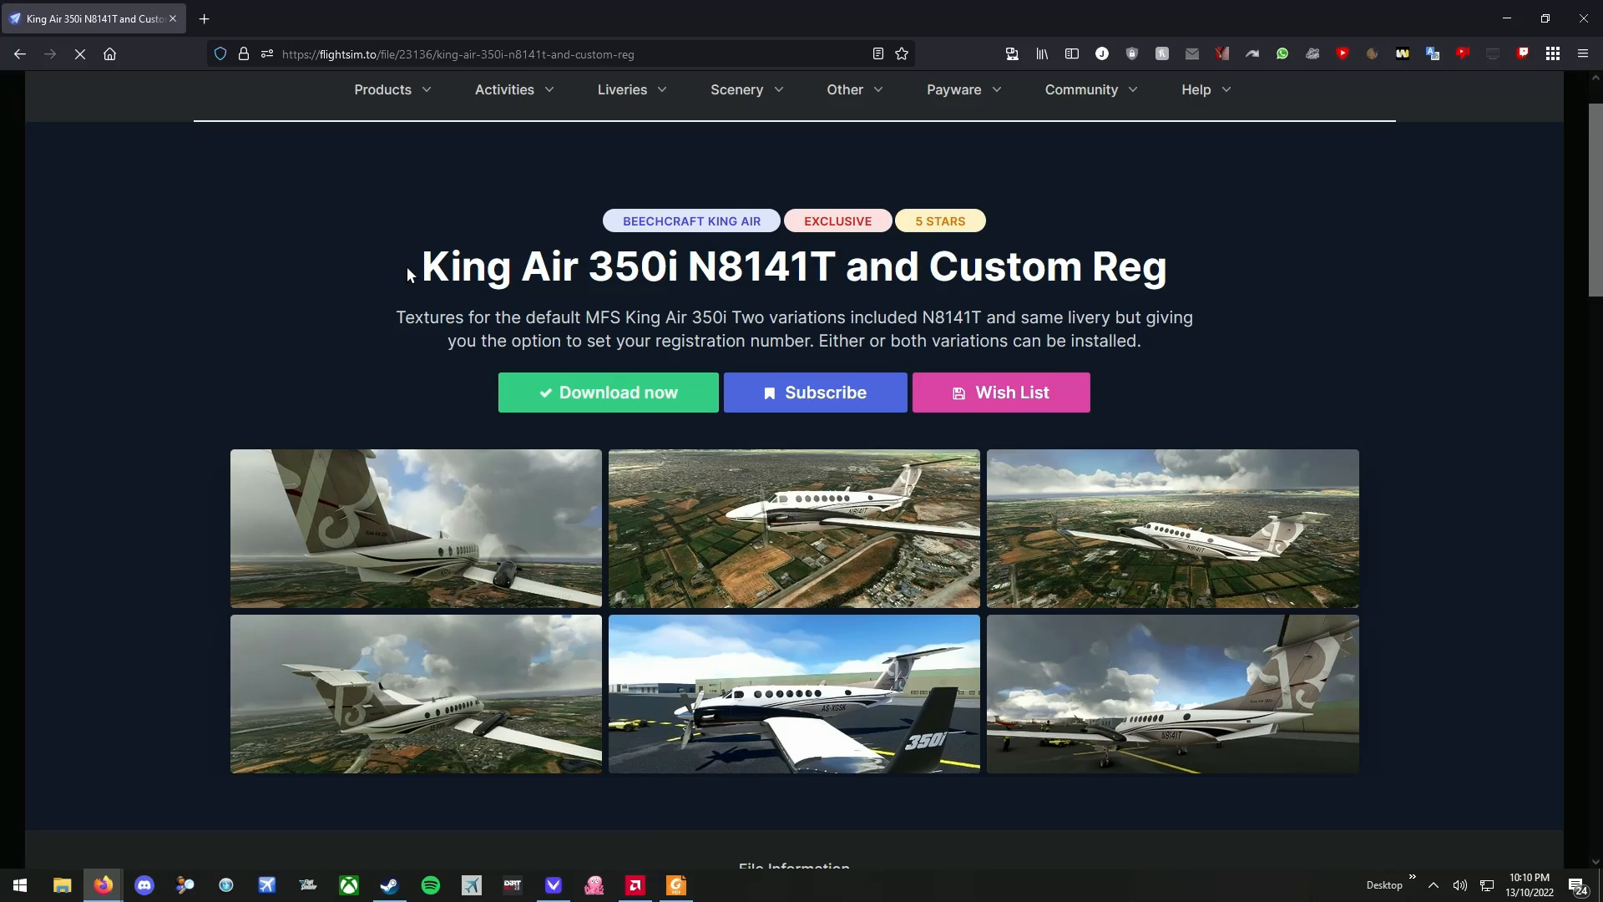
pyautogui.click(1511, 16)
# - Inspect the downloaded Wrapper-Asobo-b350-N8141T zip in the Downloads folder, switch File Explorer to the Community folder, and close the archive
pyautogui.click(62, 884)
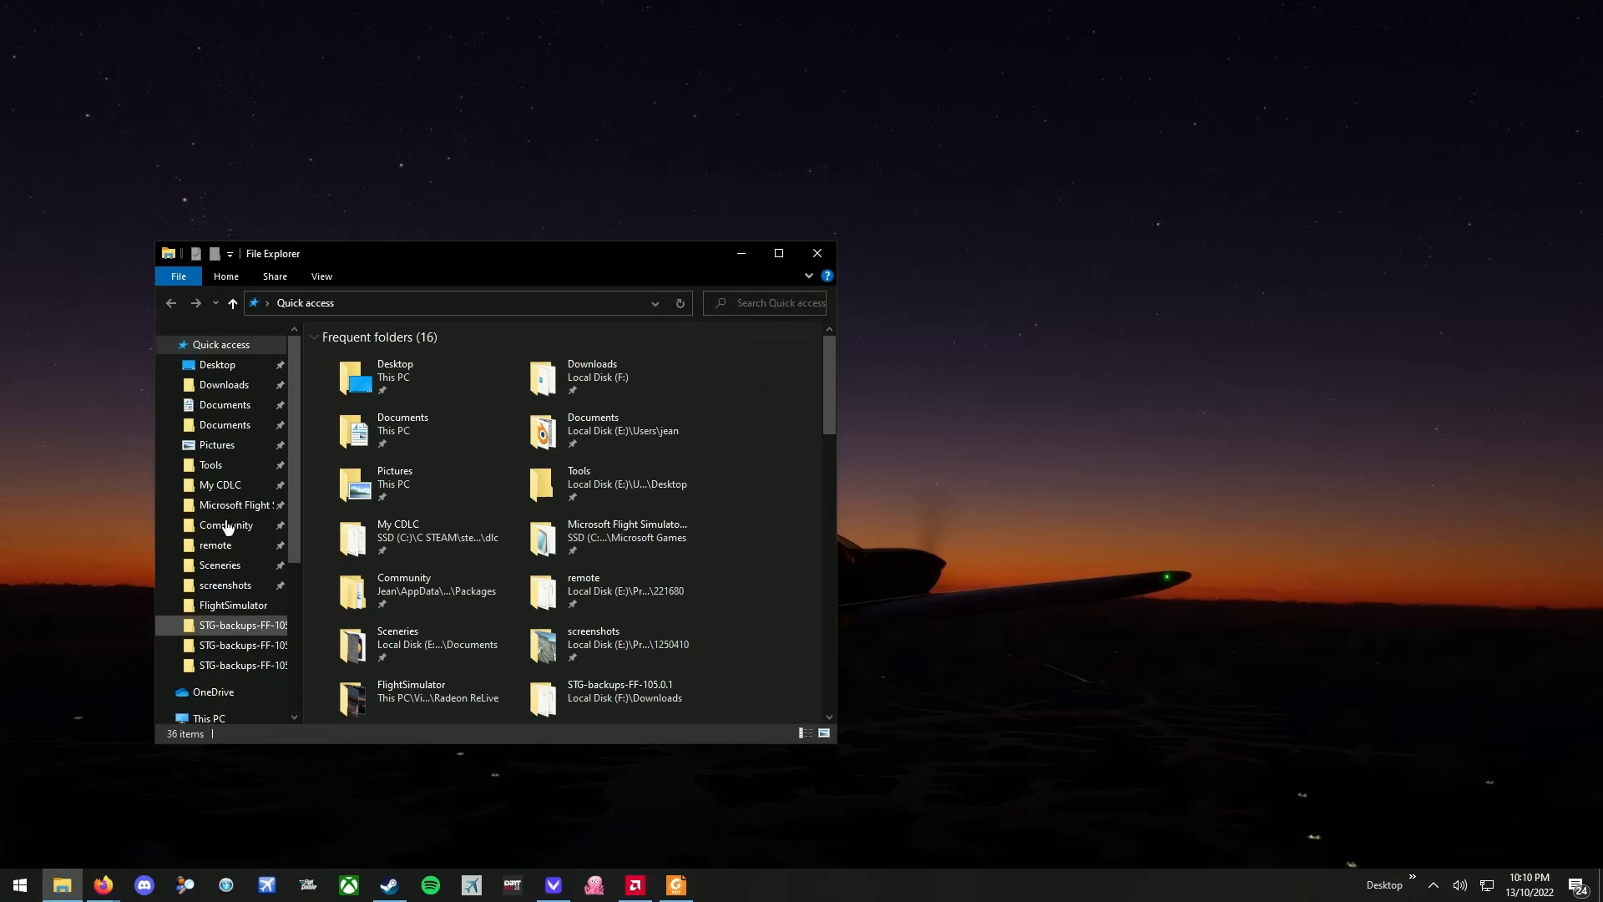
pyautogui.click(209, 384)
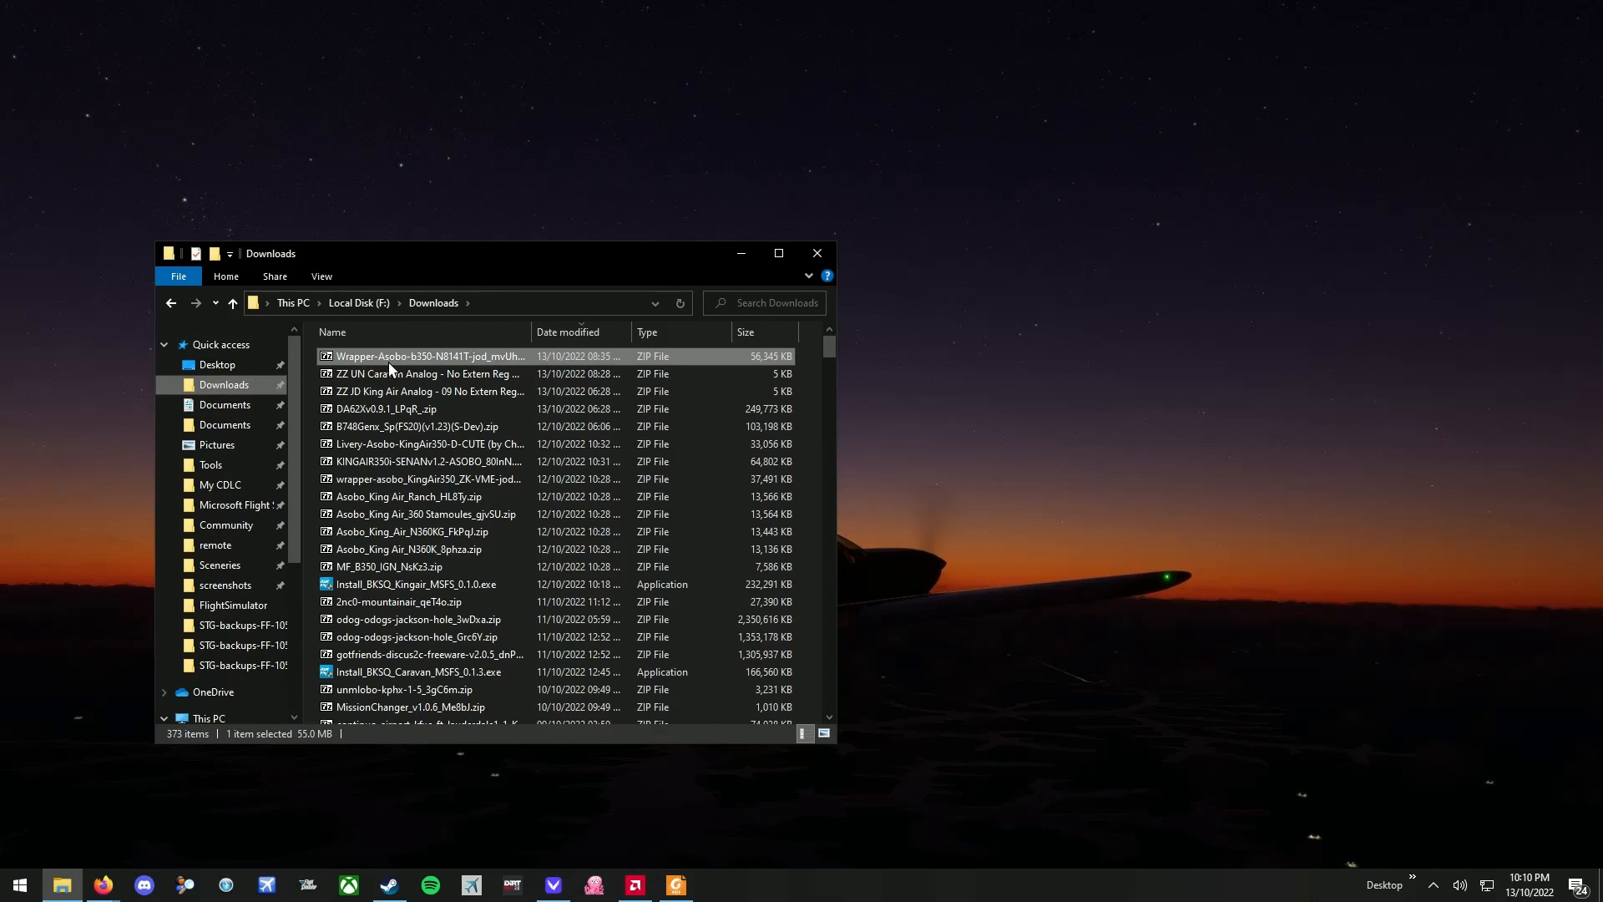
pyautogui.doubleClick(388, 357)
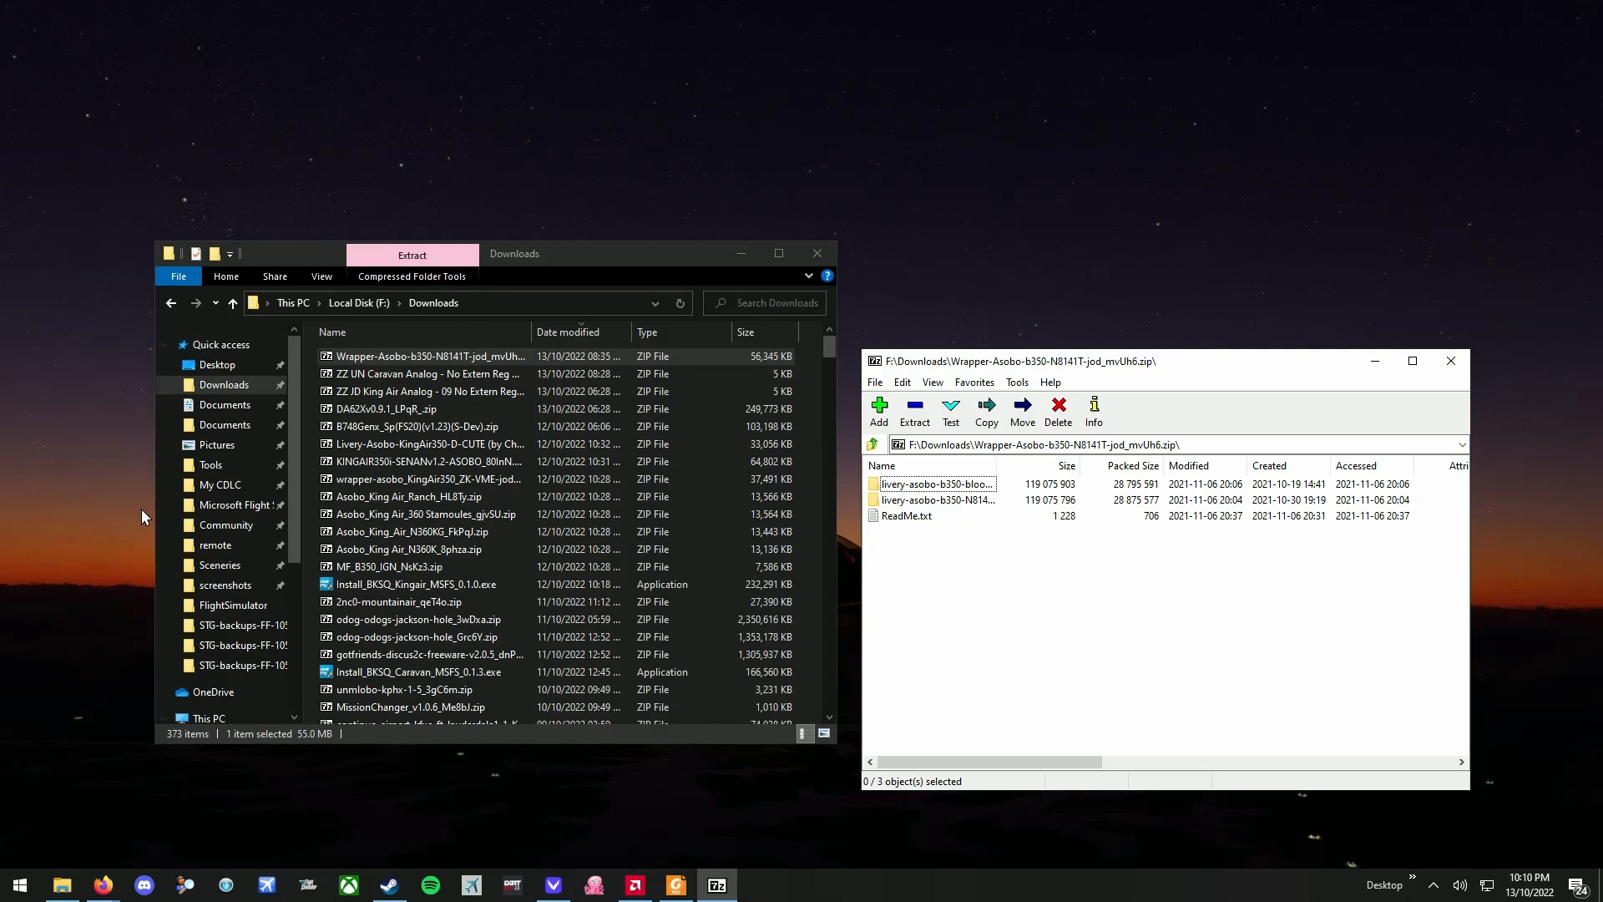
pyautogui.click(222, 526)
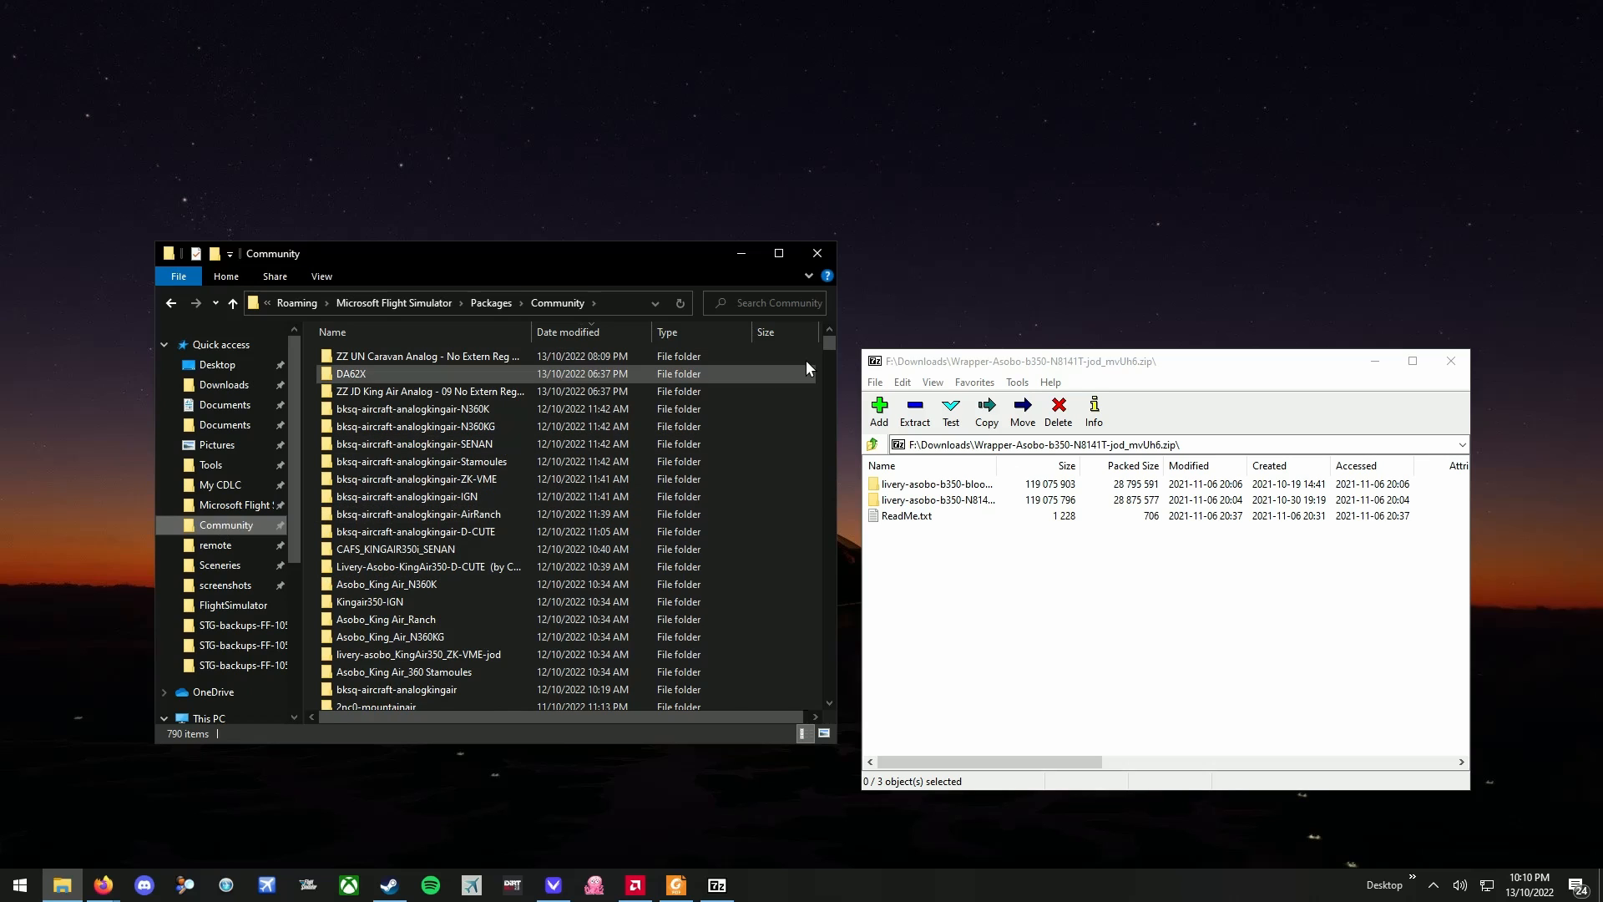
pyautogui.click(1451, 361)
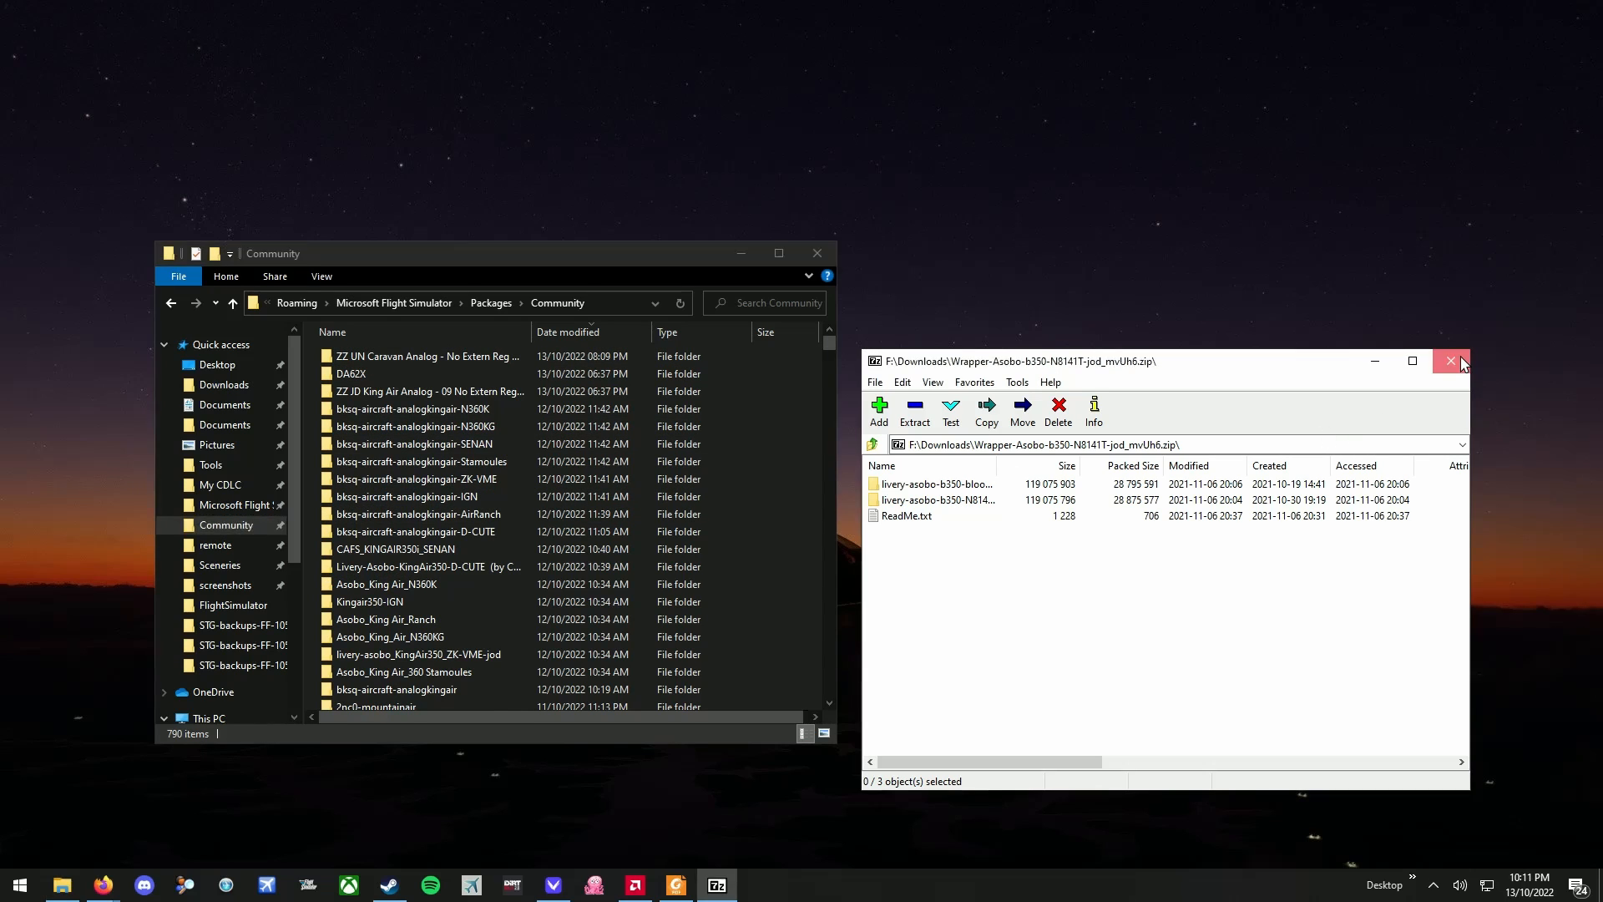
# - Sort the Community folder by name and open livery-asobo-b350-N8141T-jod in a separate window placed beside it
pyautogui.moveTo(828, 341); pyautogui.dragTo(718, 319)
pyautogui.click(418, 332)
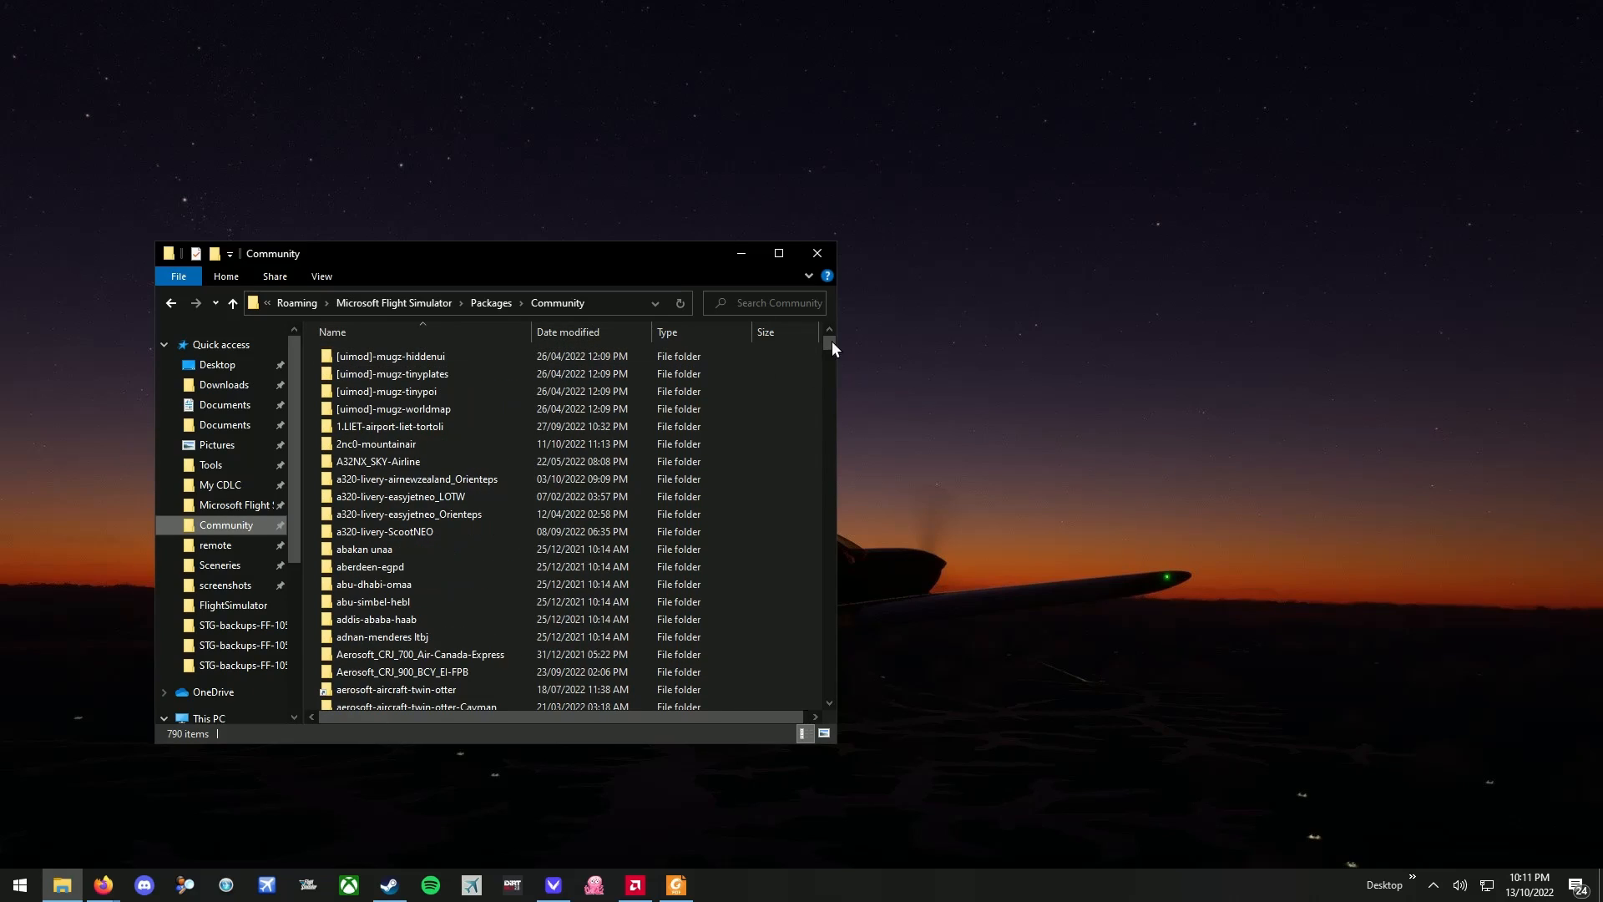
pyautogui.moveTo(828, 345); pyautogui.dragTo(825, 578)
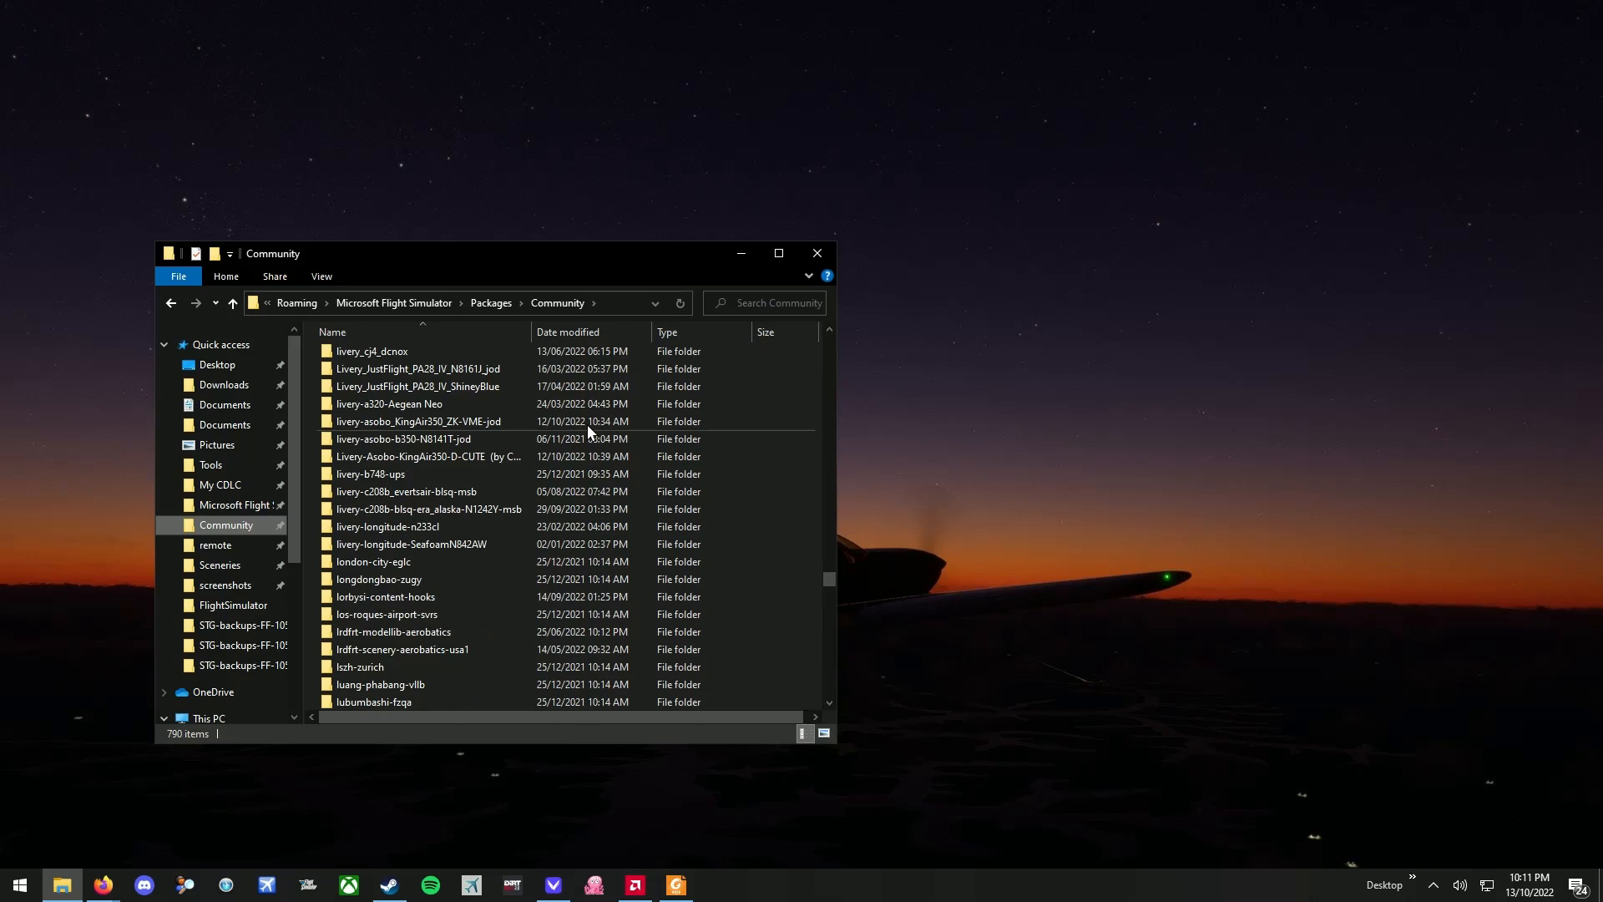
pyautogui.click(587, 424)
pyautogui.click(557, 403)
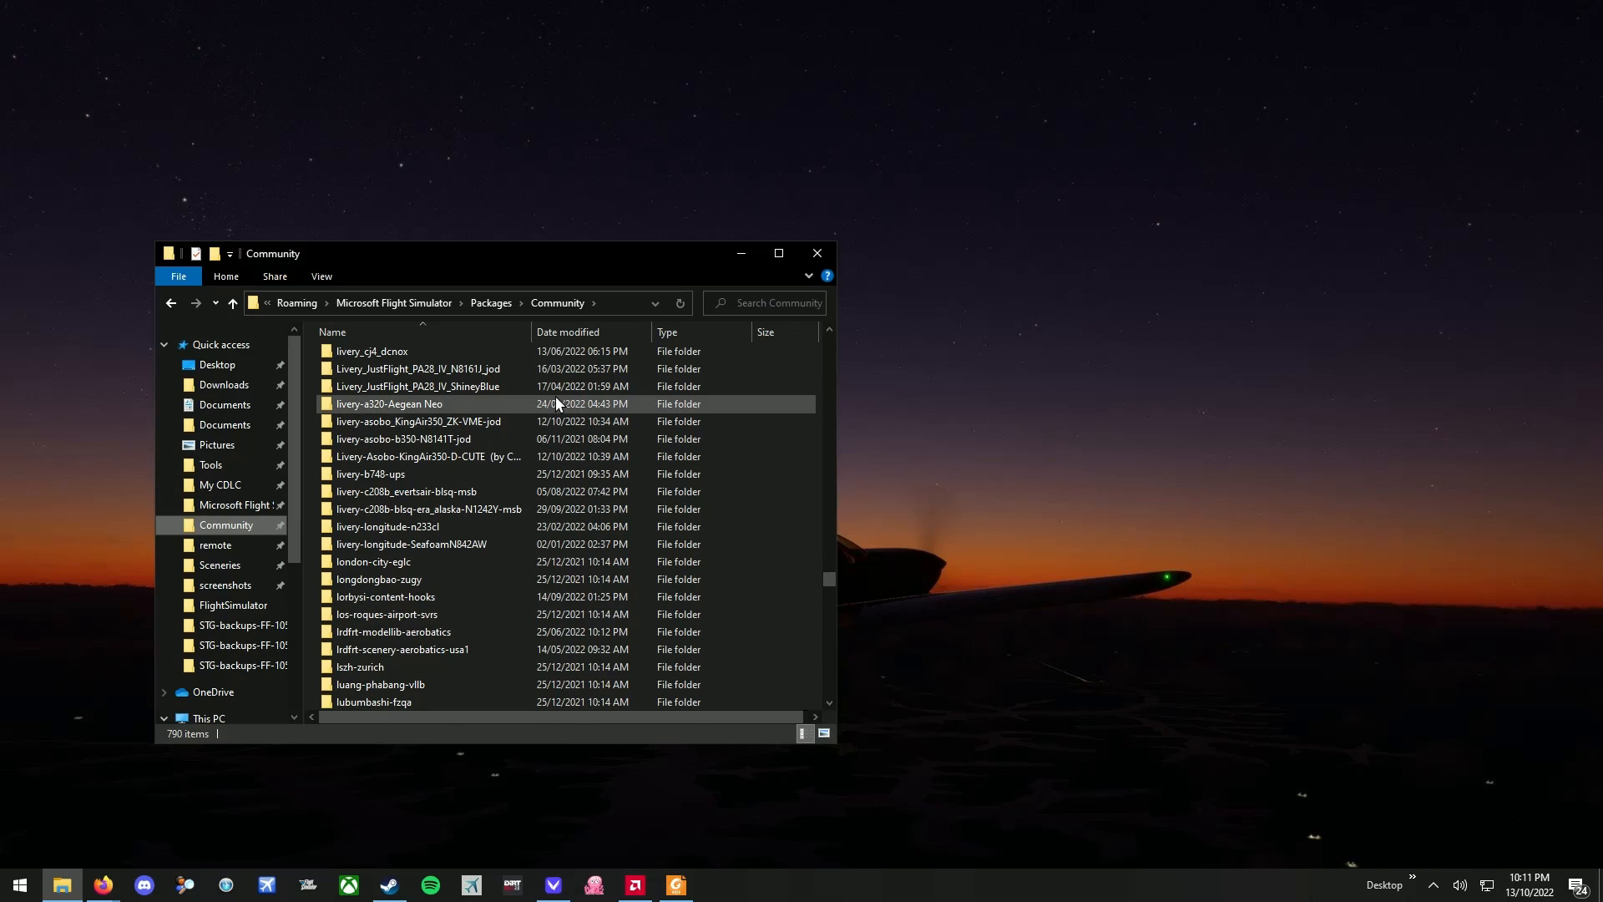
pyautogui.click(429, 441)
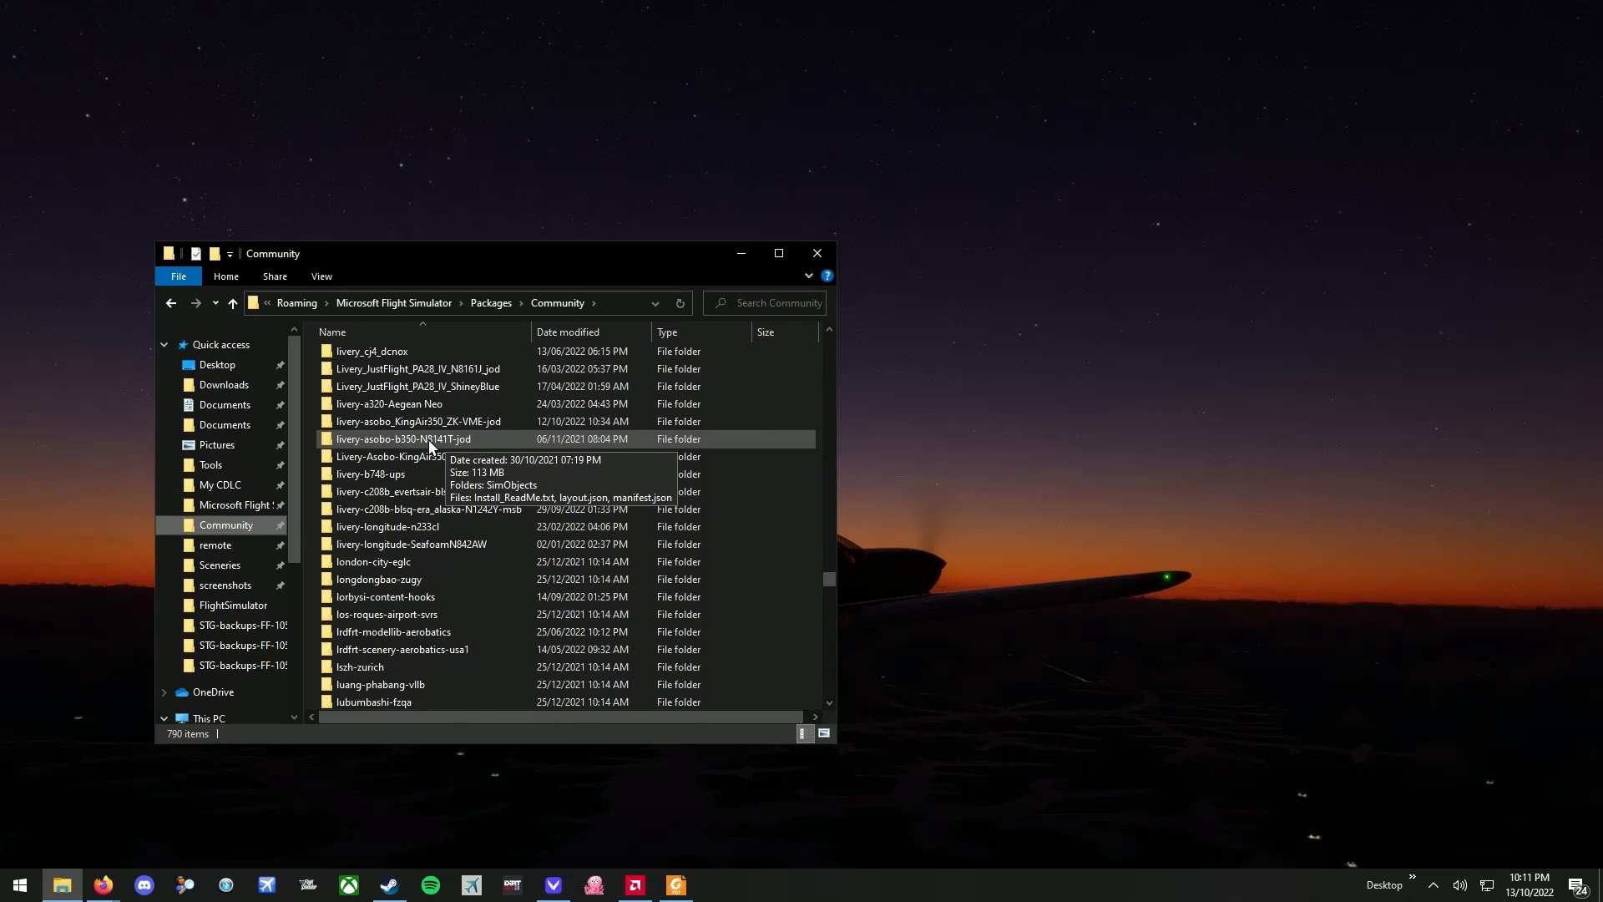
pyautogui.click(428, 439)
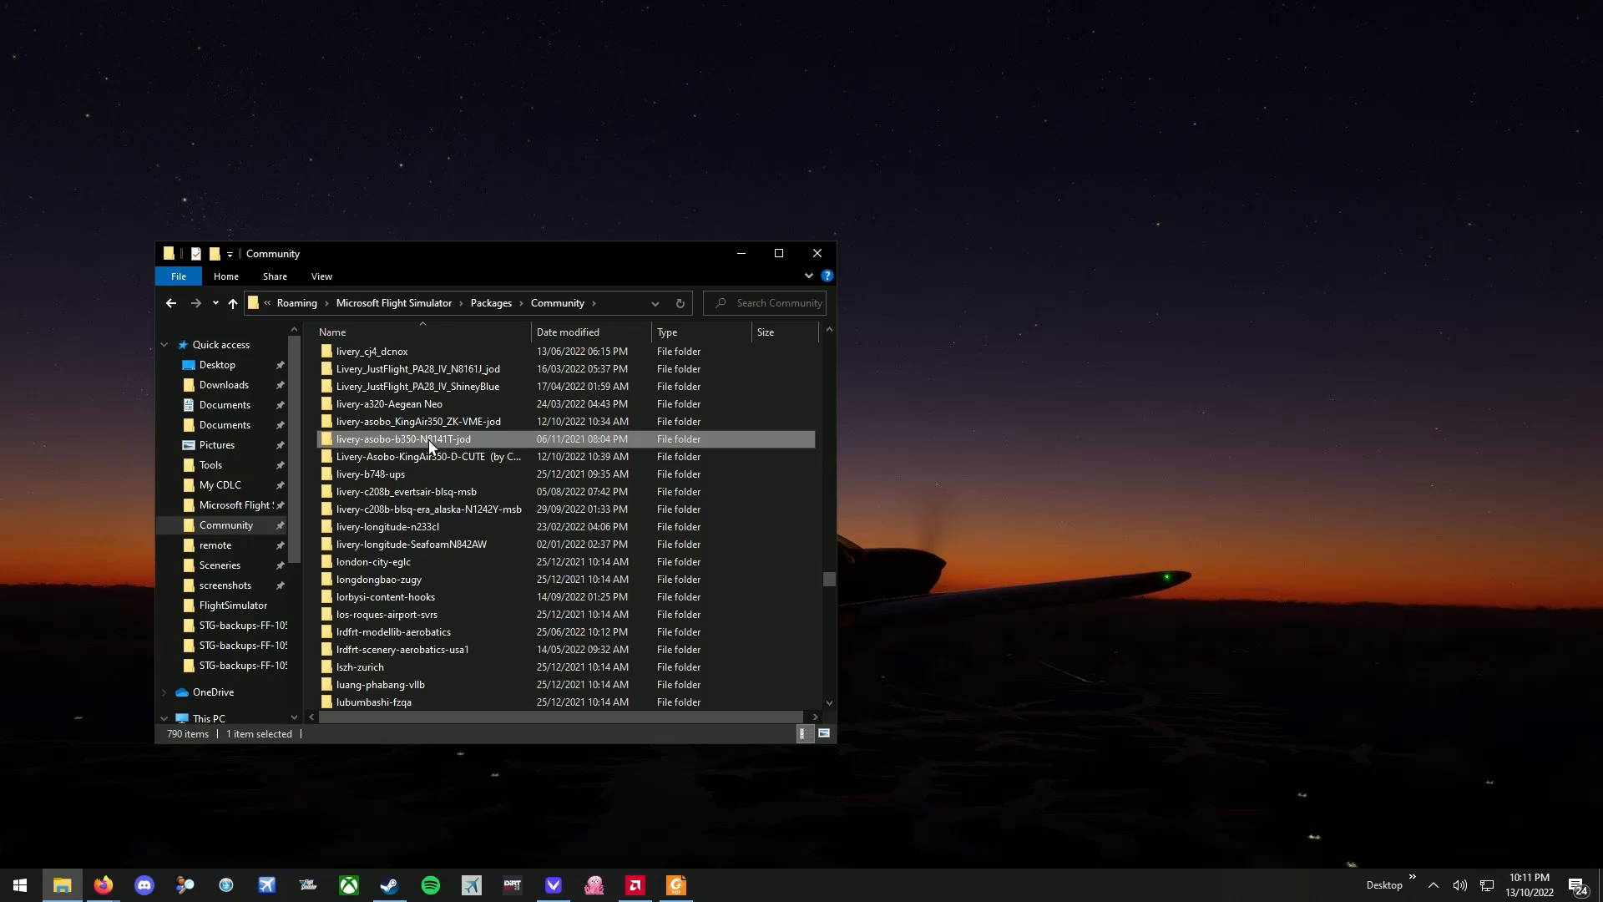
pyautogui.rightClick(428, 439)
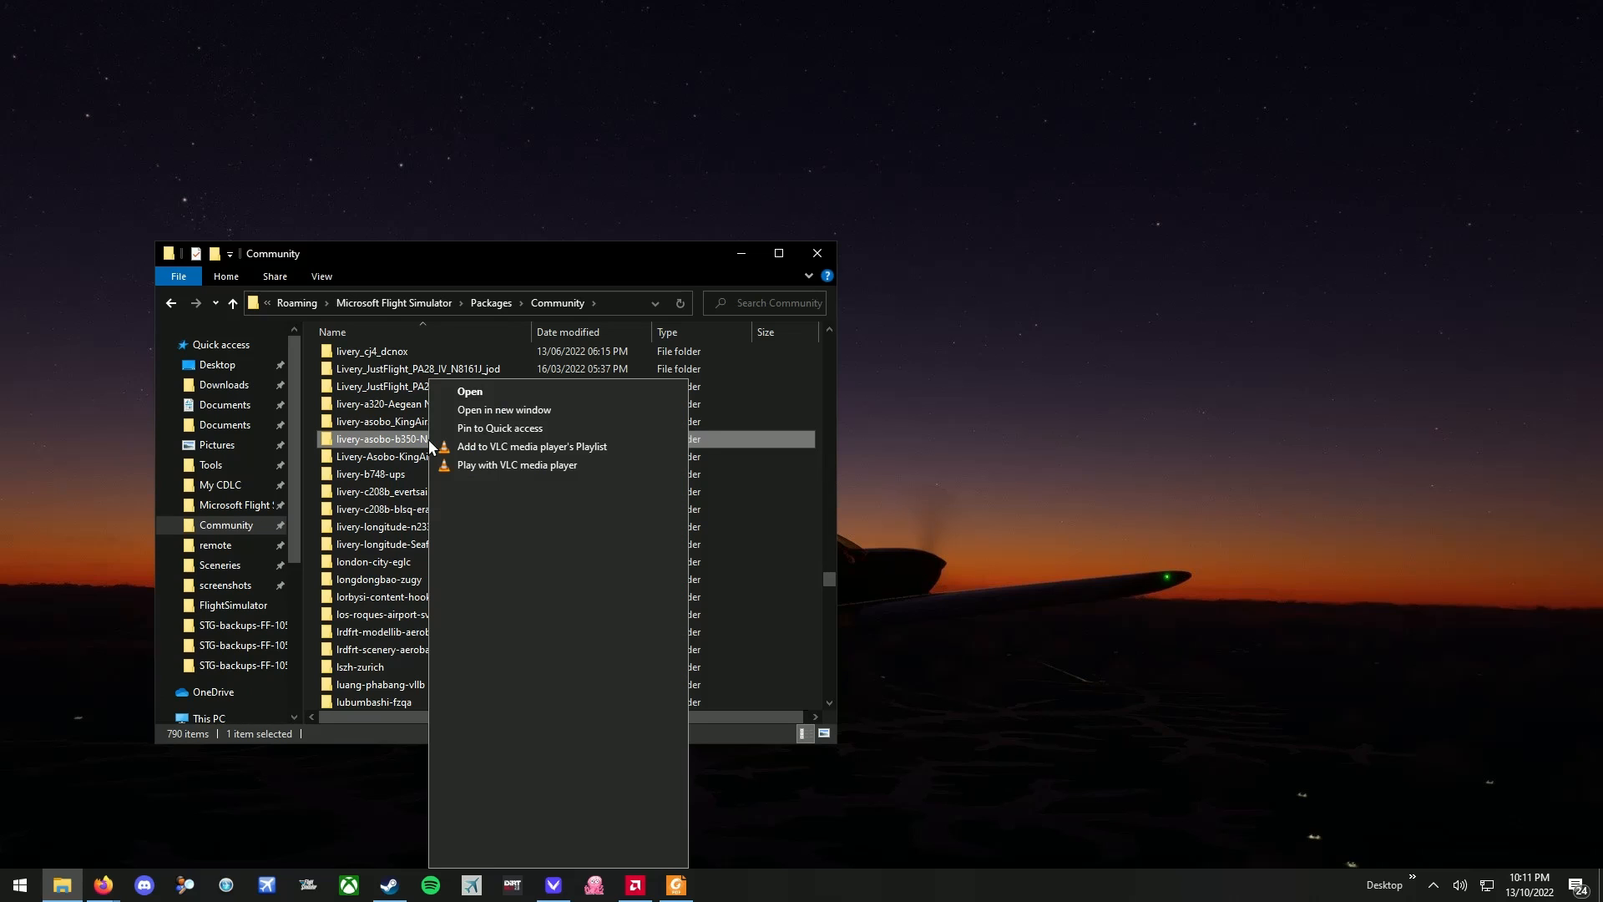
pyautogui.click(484, 411)
pyautogui.moveTo(357, 278); pyautogui.dragTo(1050, 373)
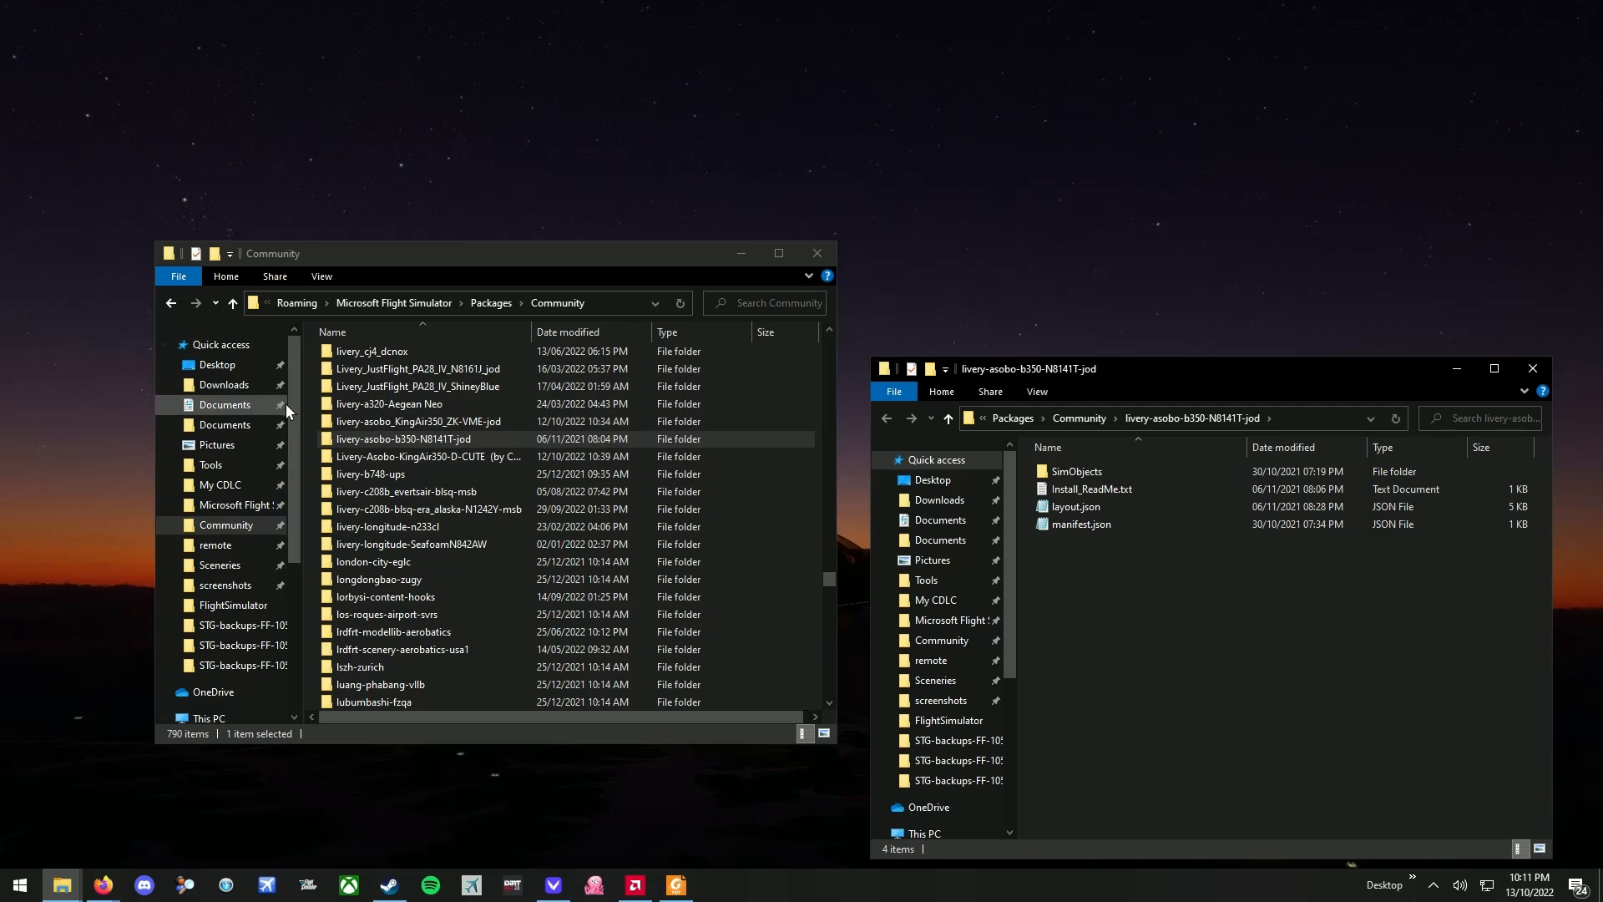
# - Sort the Community folder by date modified, newest first
pyautogui.click(312, 382)
pyautogui.scroll(20, 489, 432)
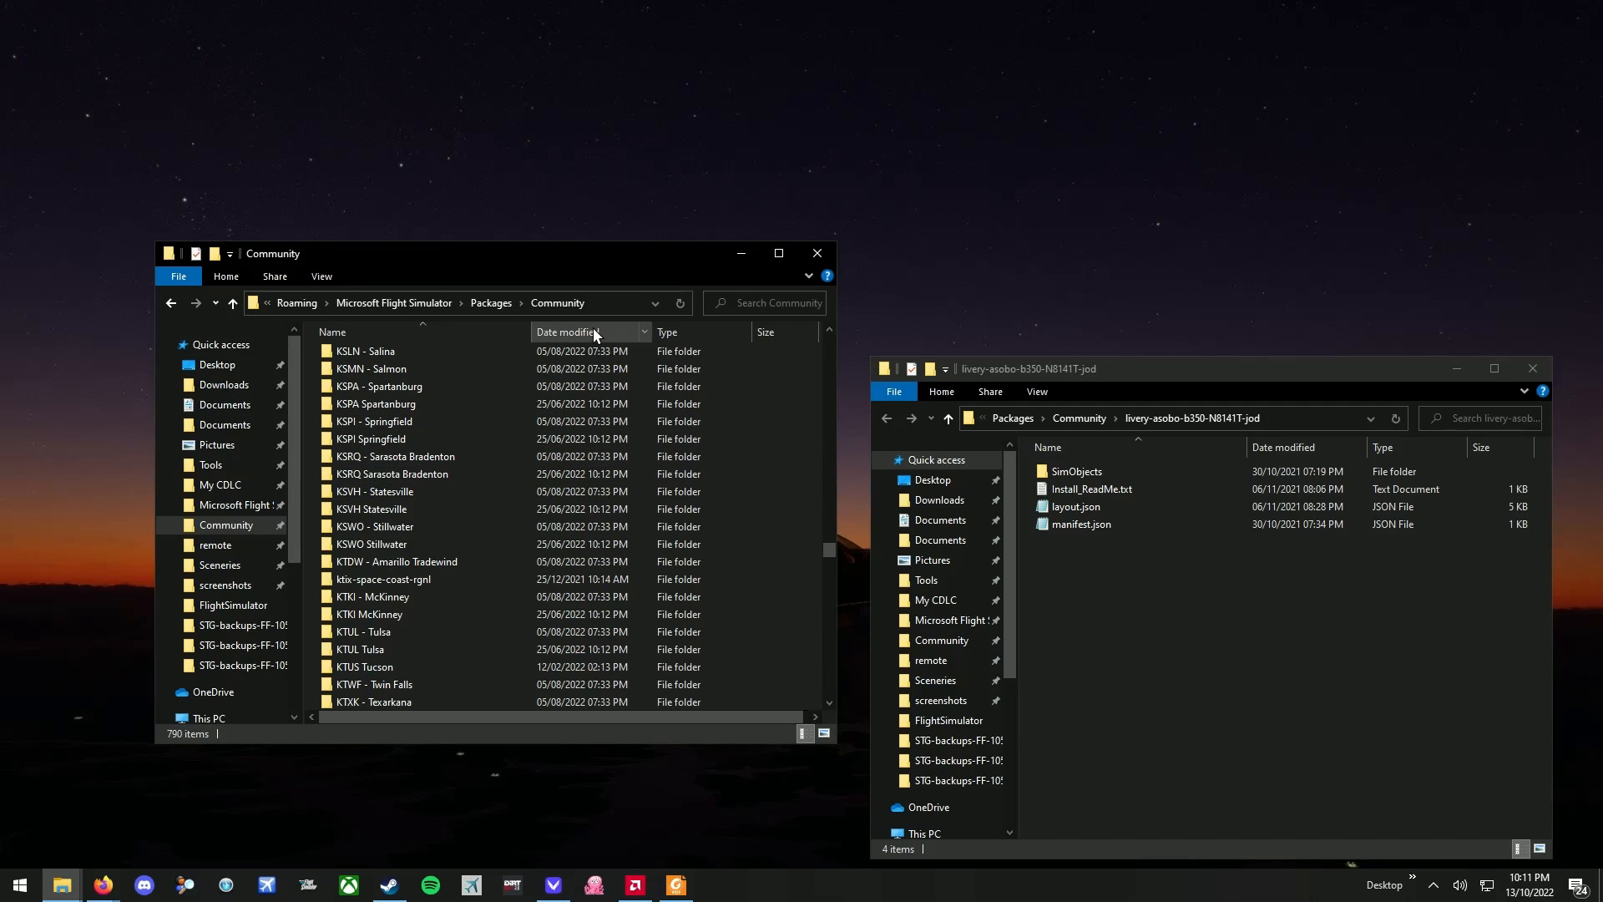
pyautogui.scroll(20, 527, 475)
pyautogui.scroll(15, 534, 472)
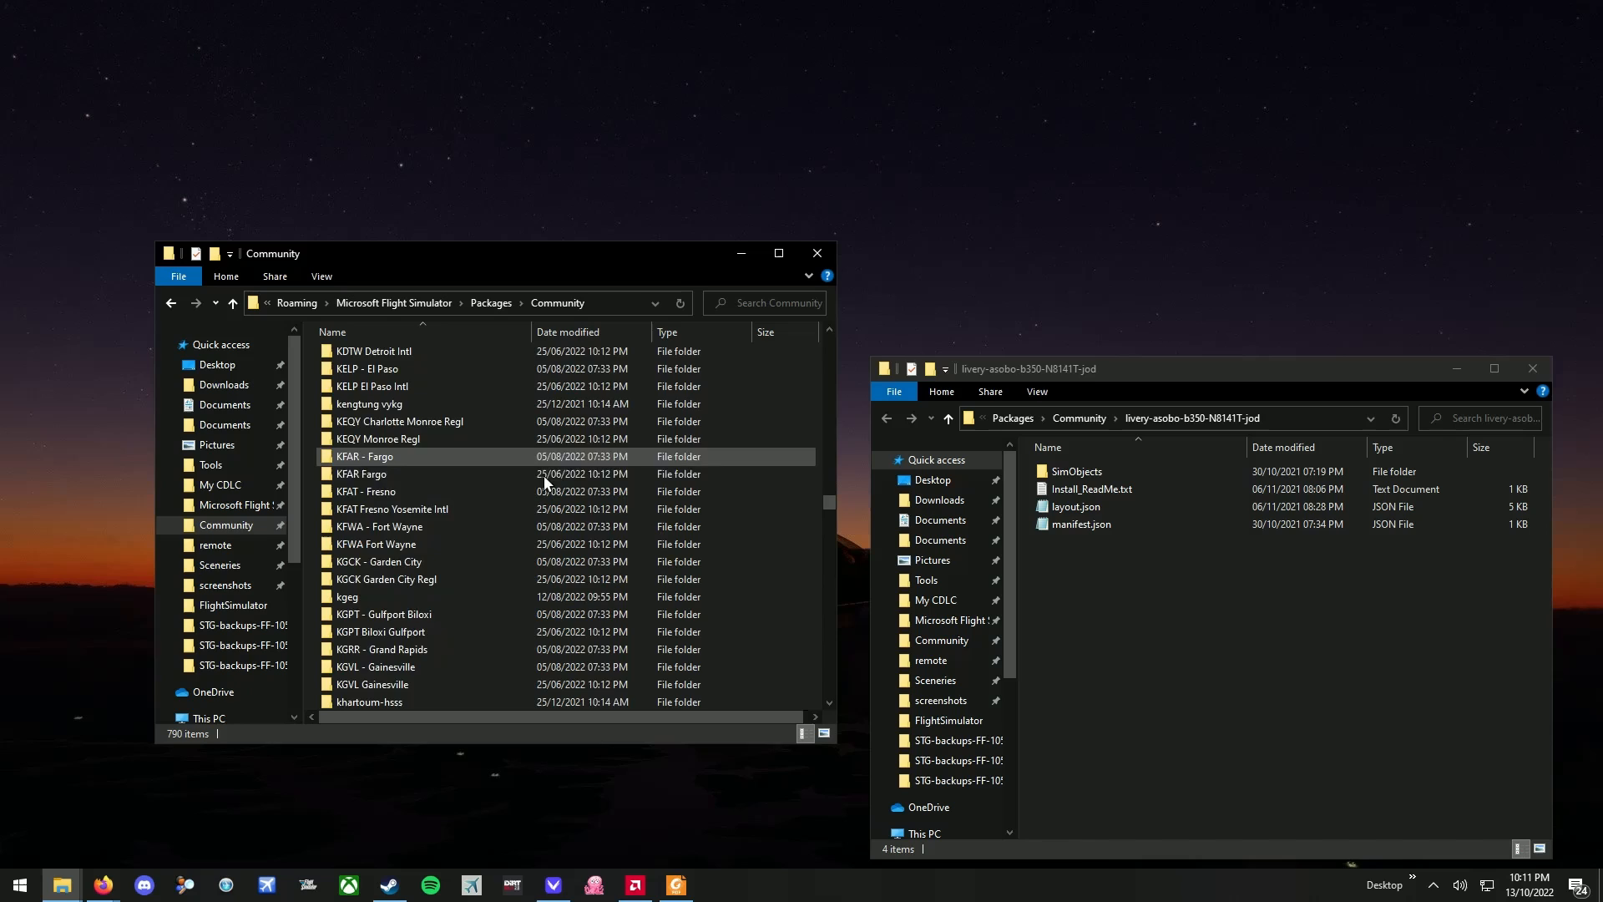
pyautogui.click(573, 328)
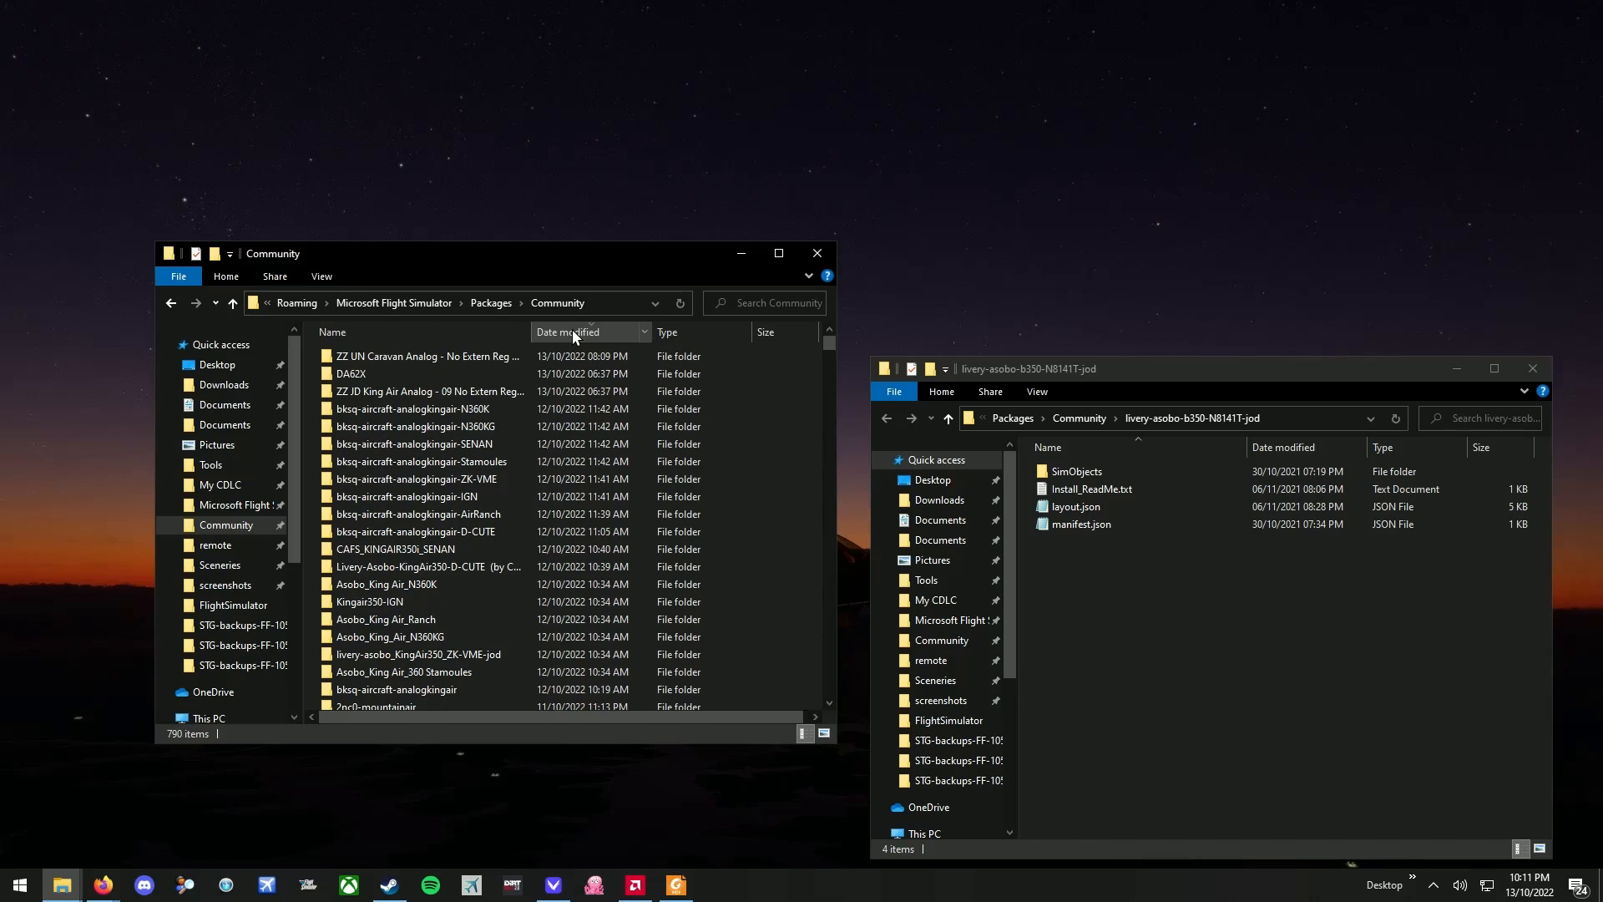
# - Create a folder named bksq-aircraft-analogkingair-N8141T in the Community folder
pyautogui.rightClick(307, 394)
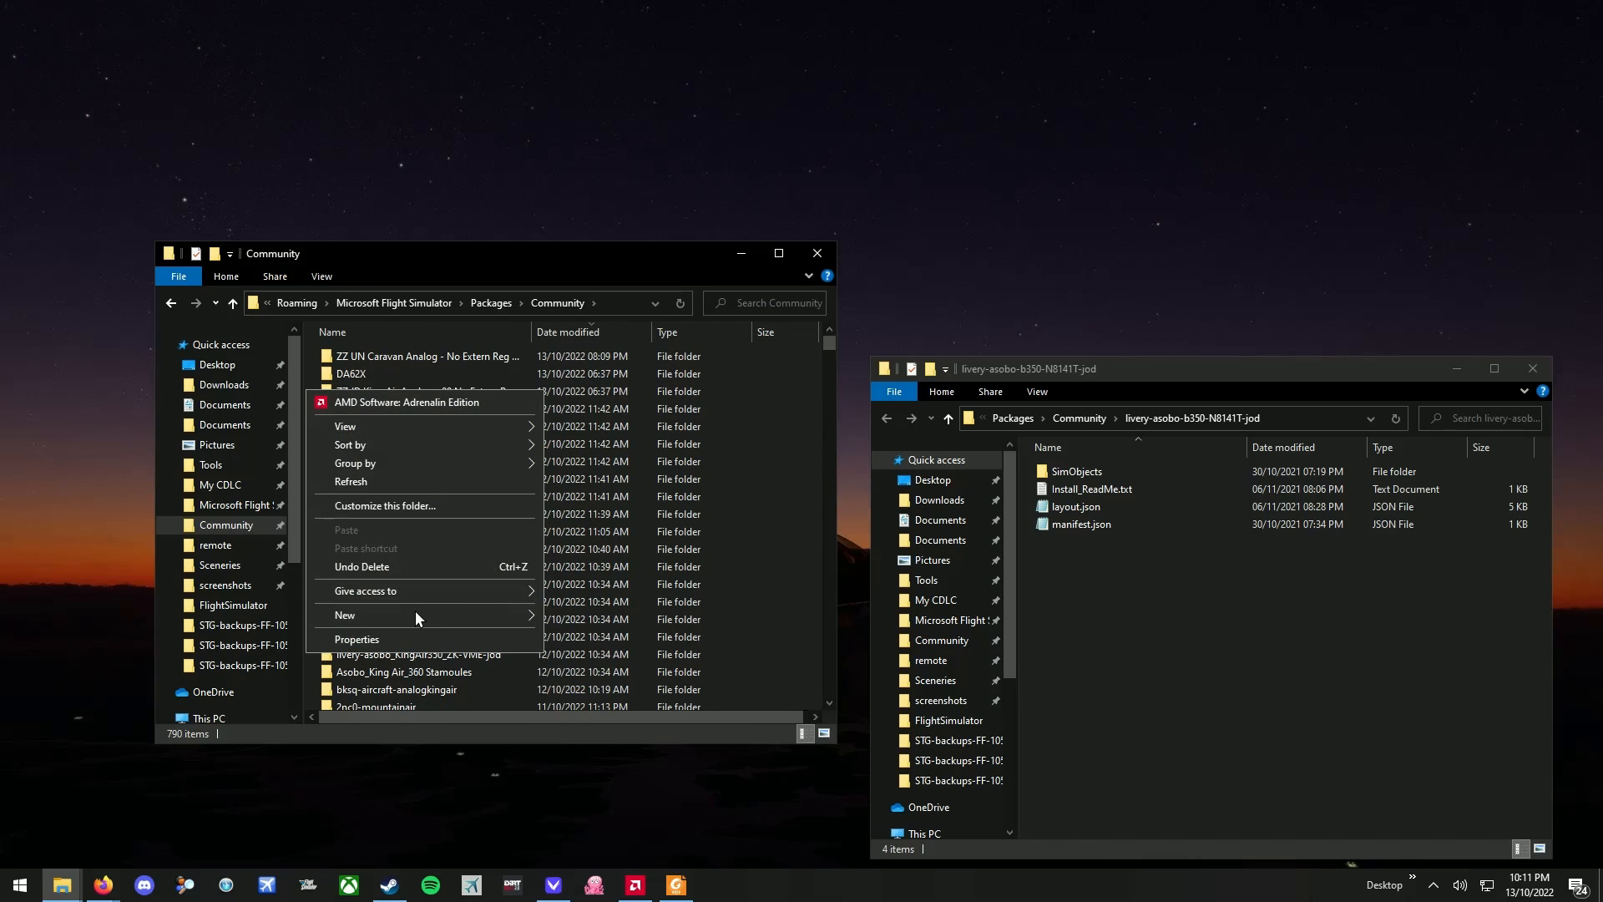
pyautogui.moveTo(414, 612)
pyautogui.click(578, 622)
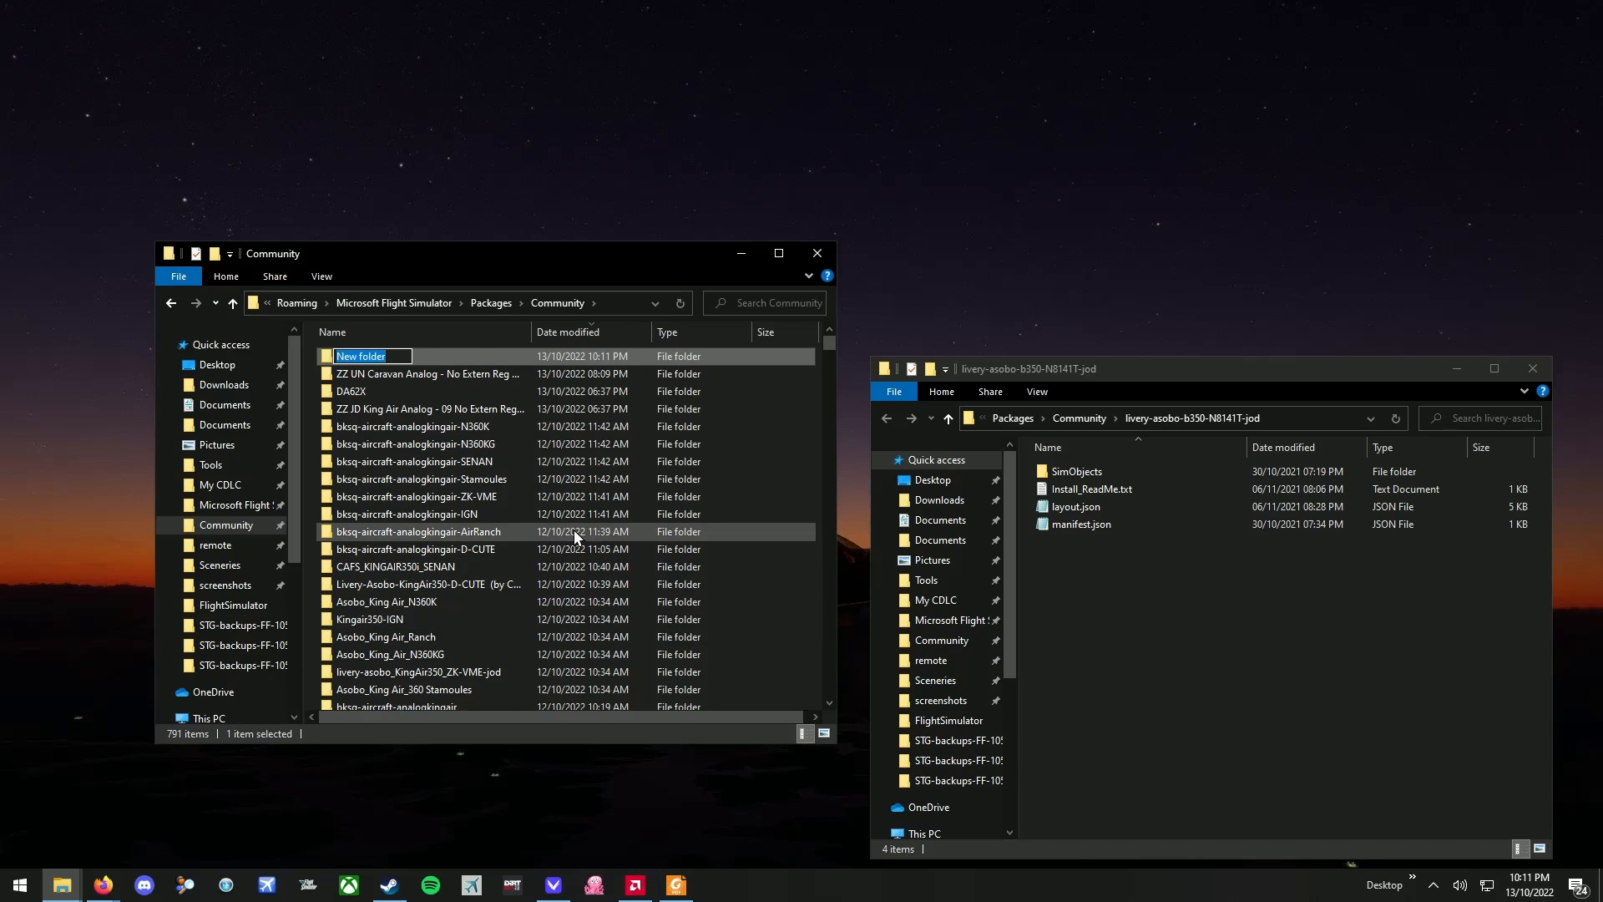
pyautogui.write('bksq-aircraft-analogkingair')
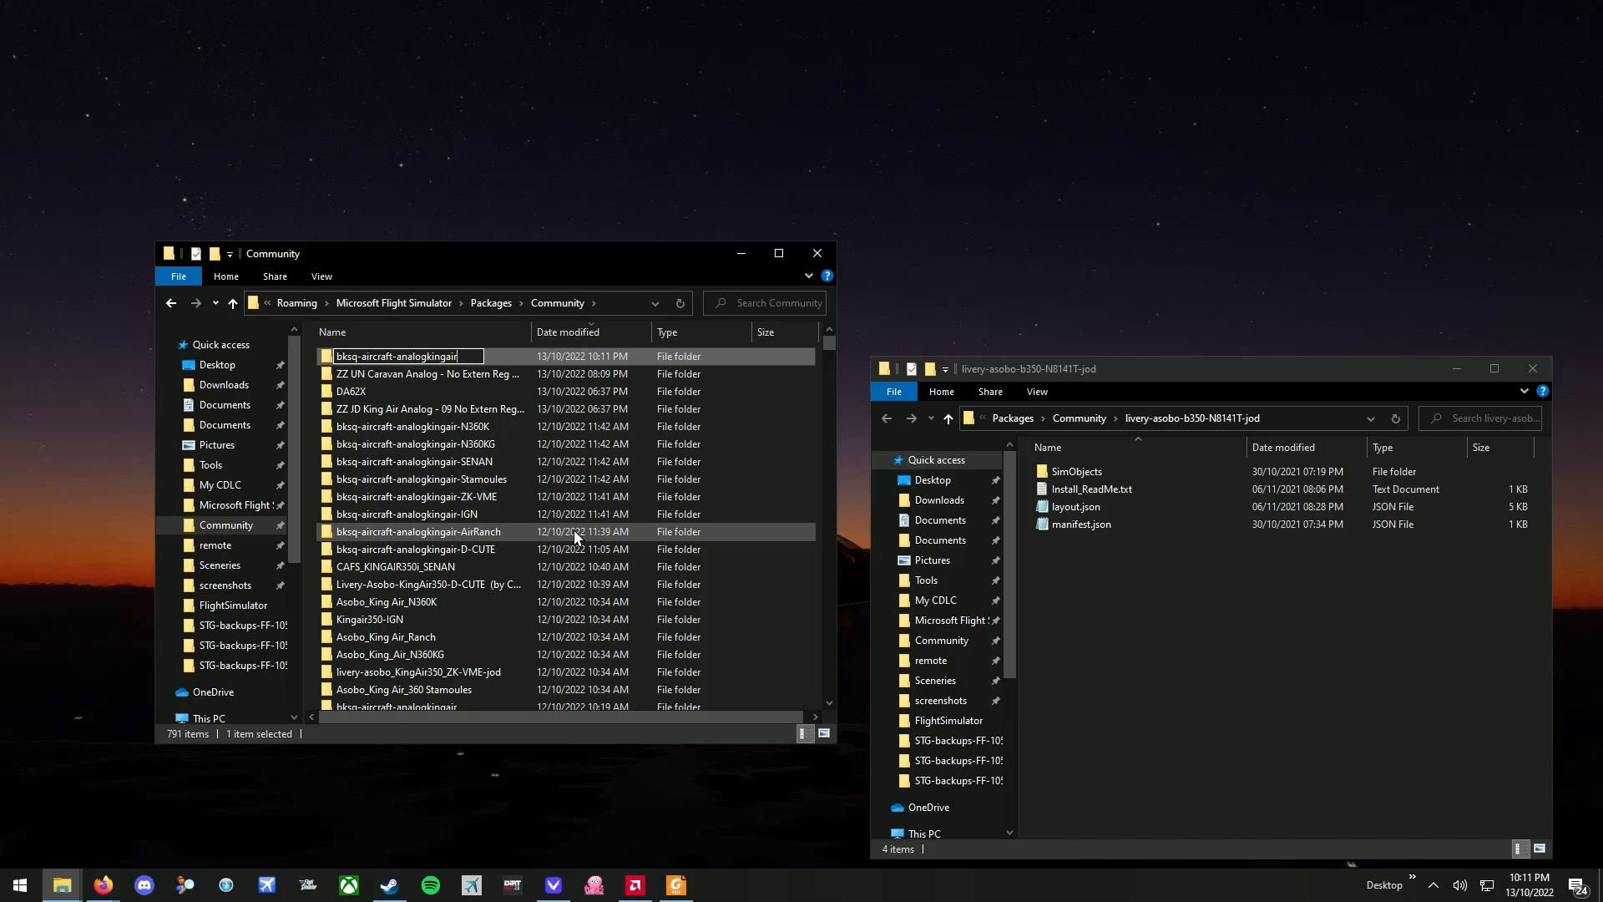
pyautogui.write('-')
pyautogui.write('N8141T')
pyautogui.press('Return')
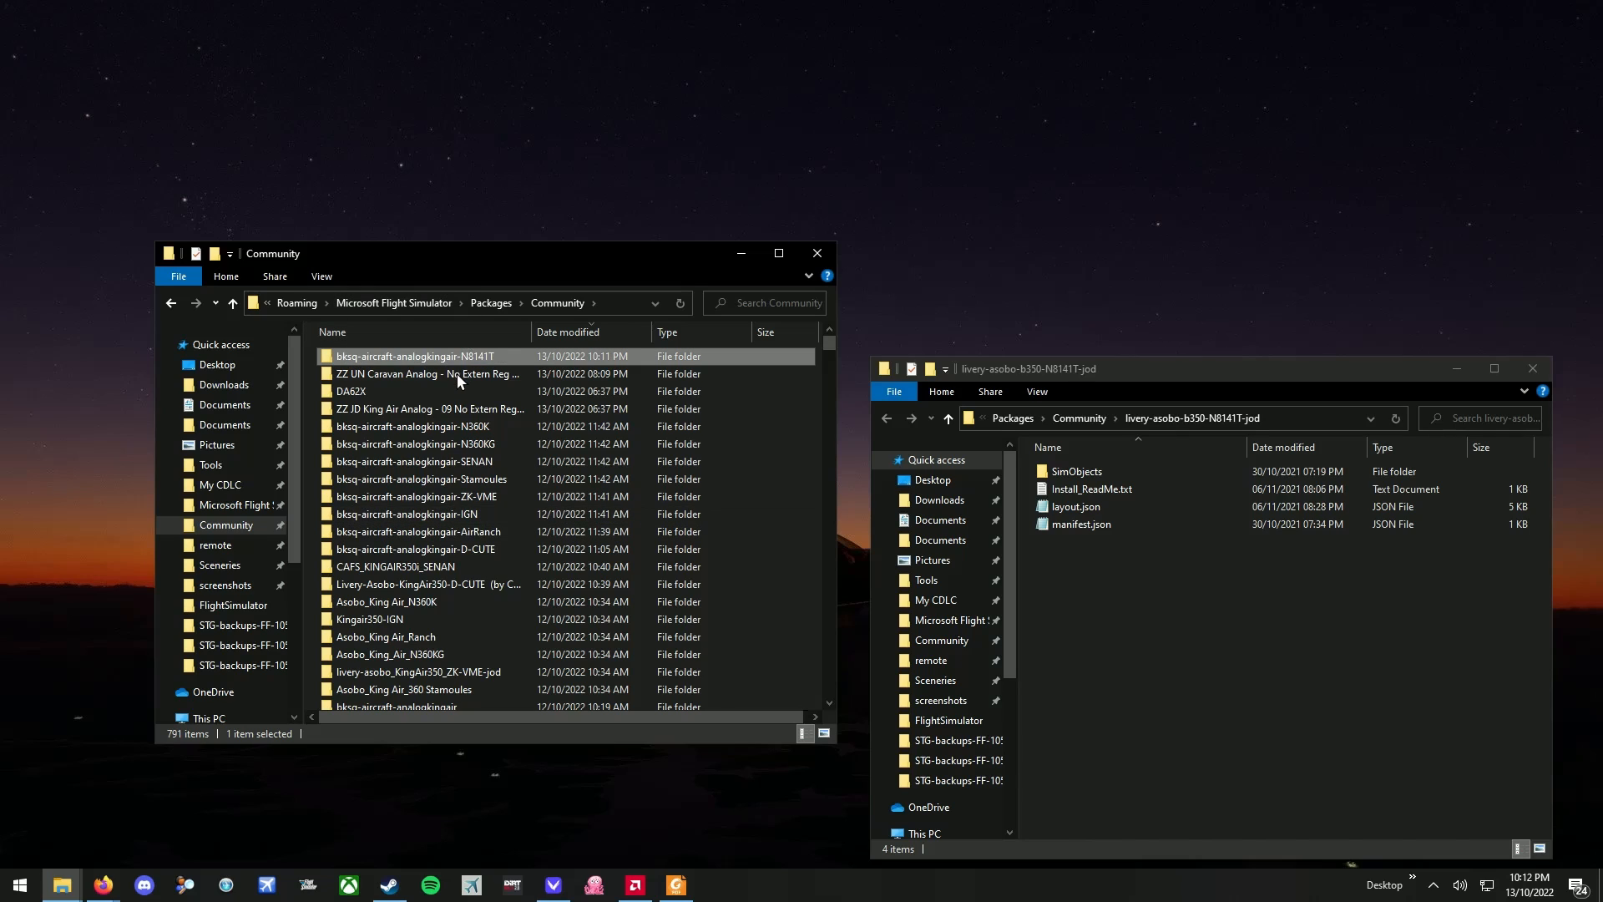
# - Create a folder named SimObjects inside bksq-aircraft-analogkingair-N8141T
pyautogui.doubleClick(429, 352)
pyautogui.rightClick(434, 408)
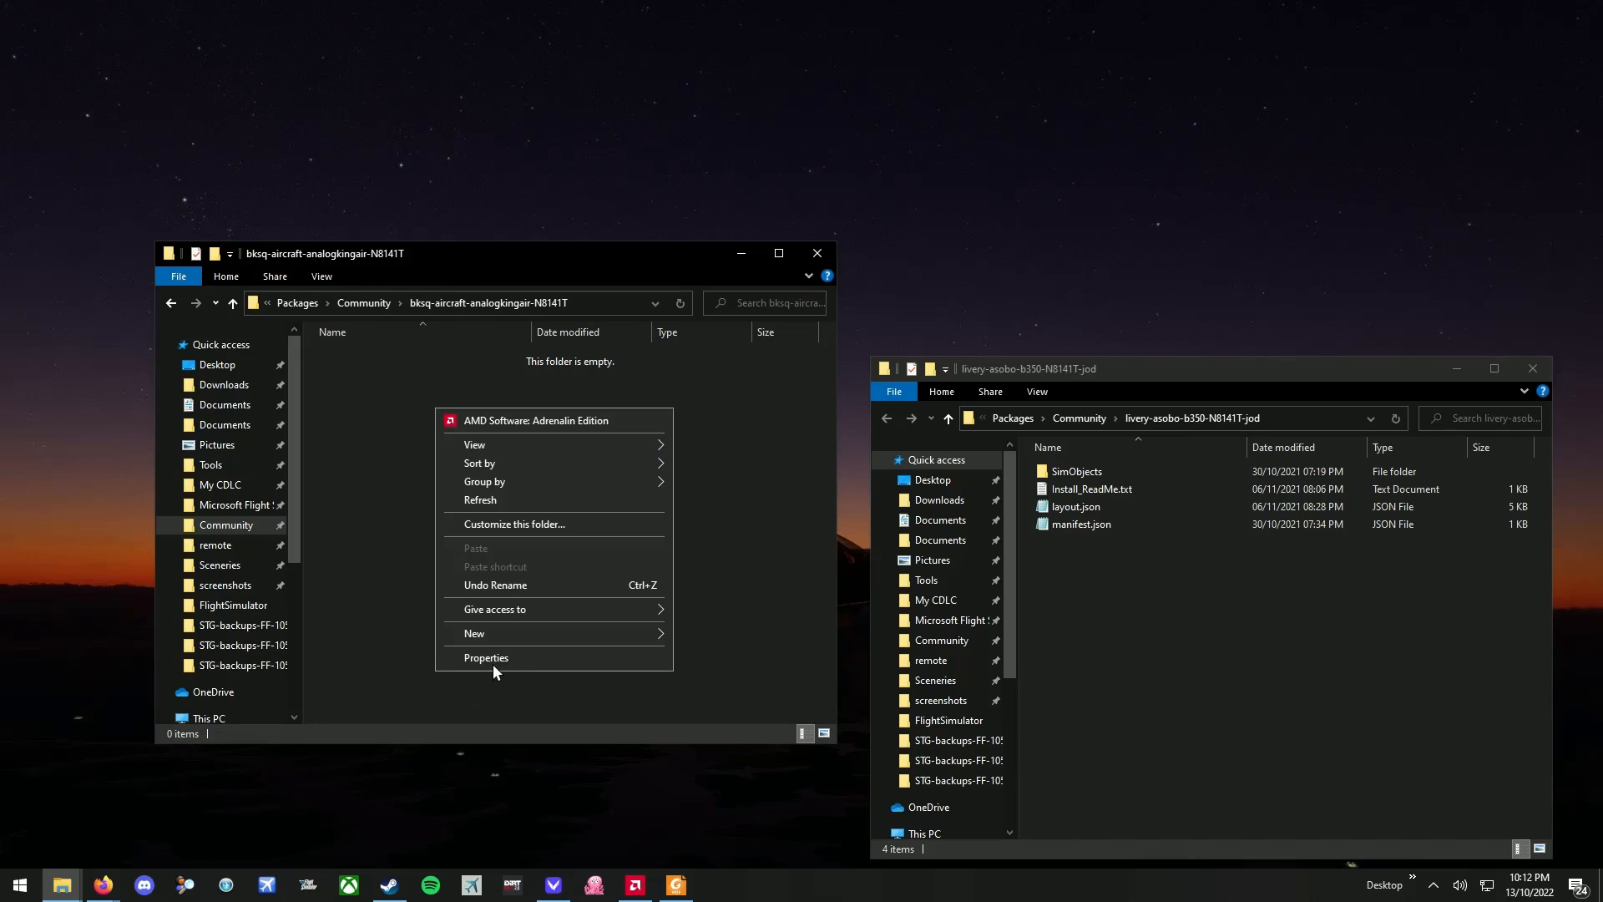
pyautogui.moveTo(522, 633)
pyautogui.click(738, 636)
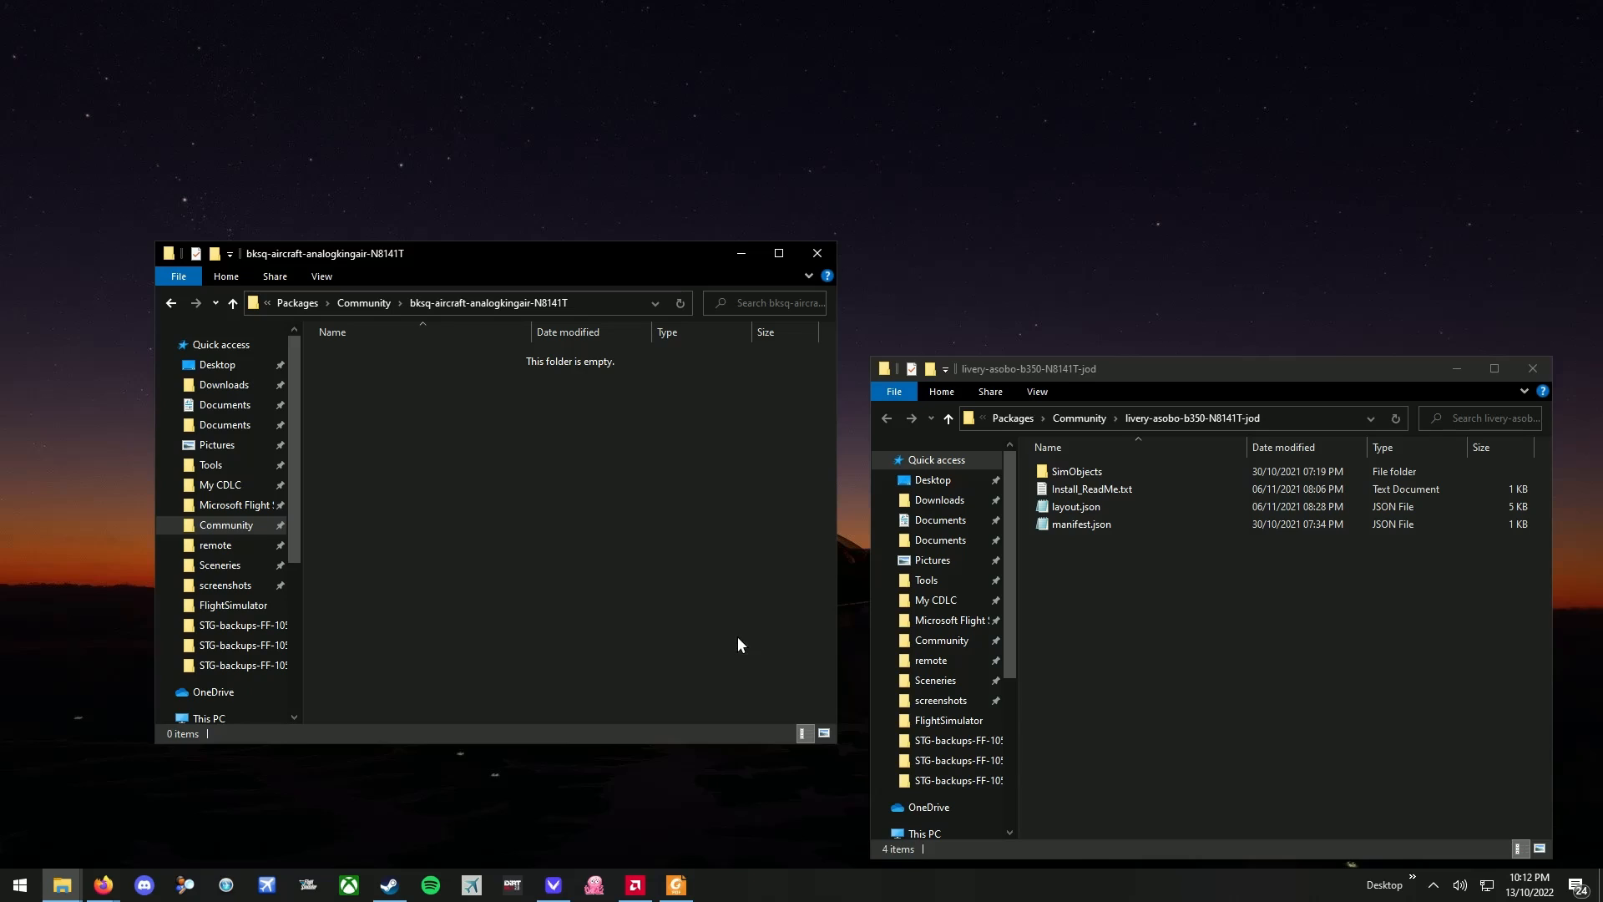
pyautogui.write('Sim')
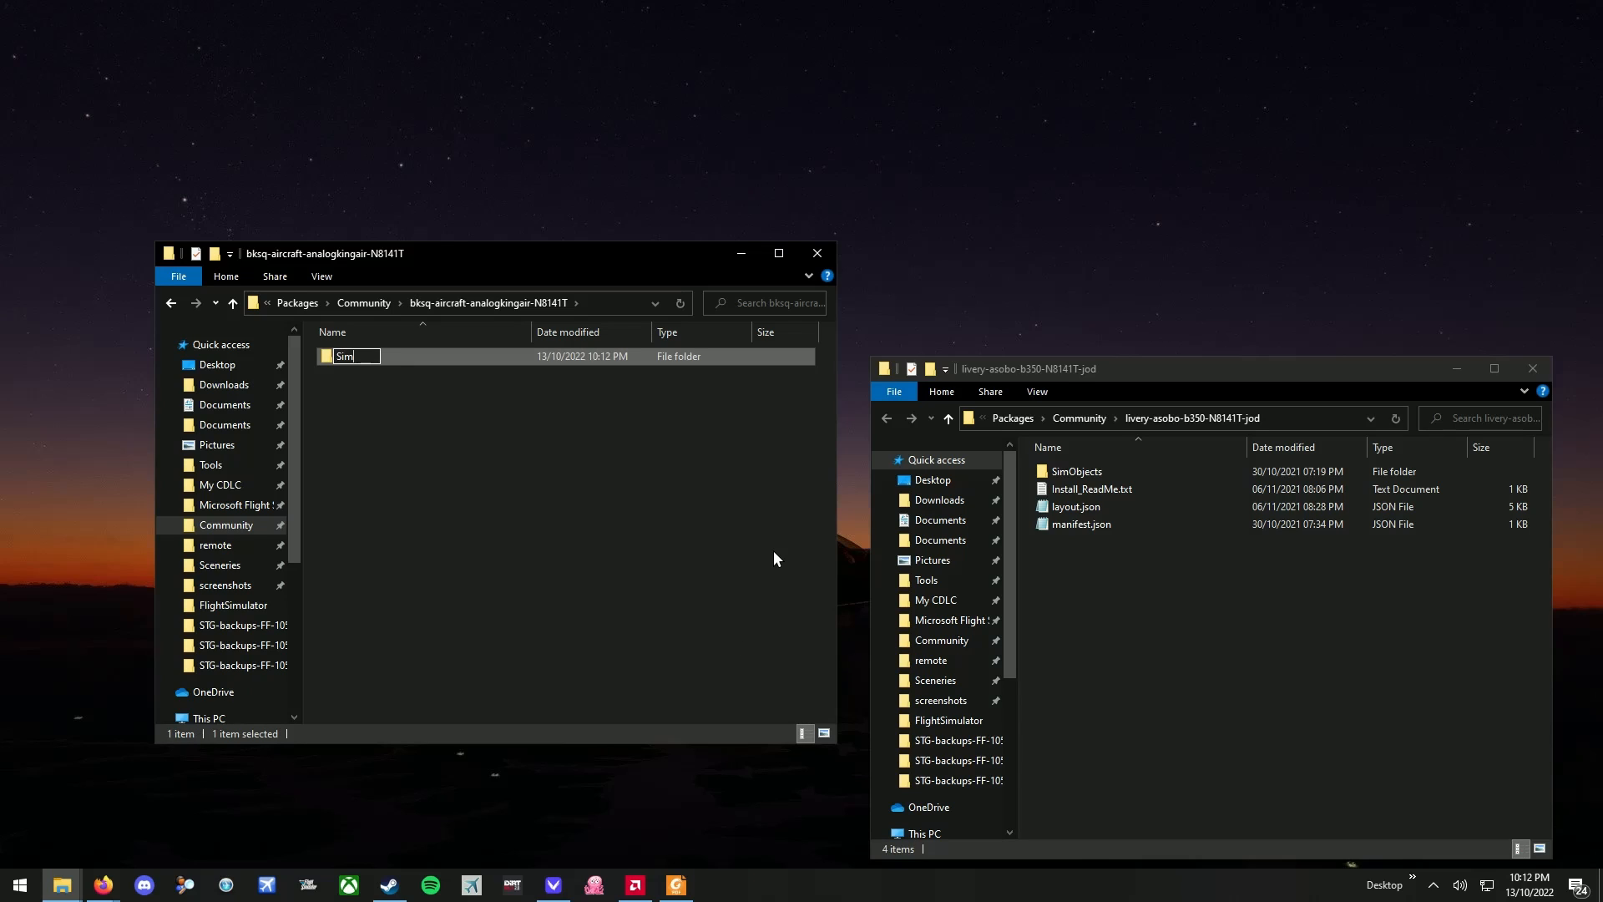
pyautogui.write('bbjects')
pyautogui.press('Return')
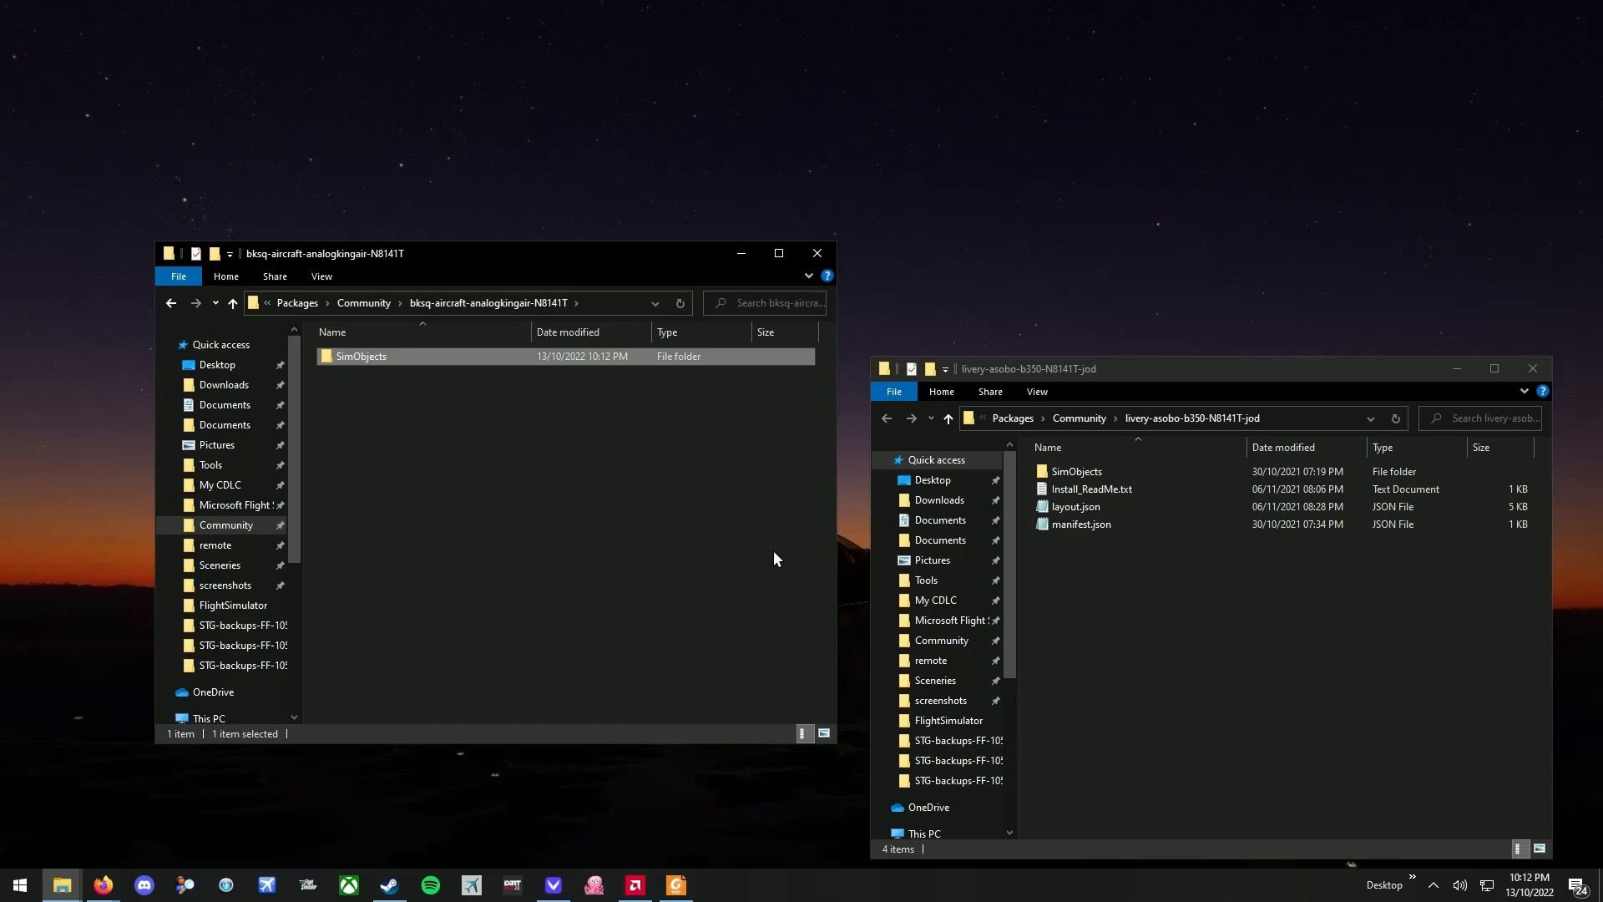
# - Create a folder named Airplanes inside SimObjects
pyautogui.doubleClick(349, 354)
pyautogui.rightClick(388, 449)
pyautogui.moveTo(572, 664)
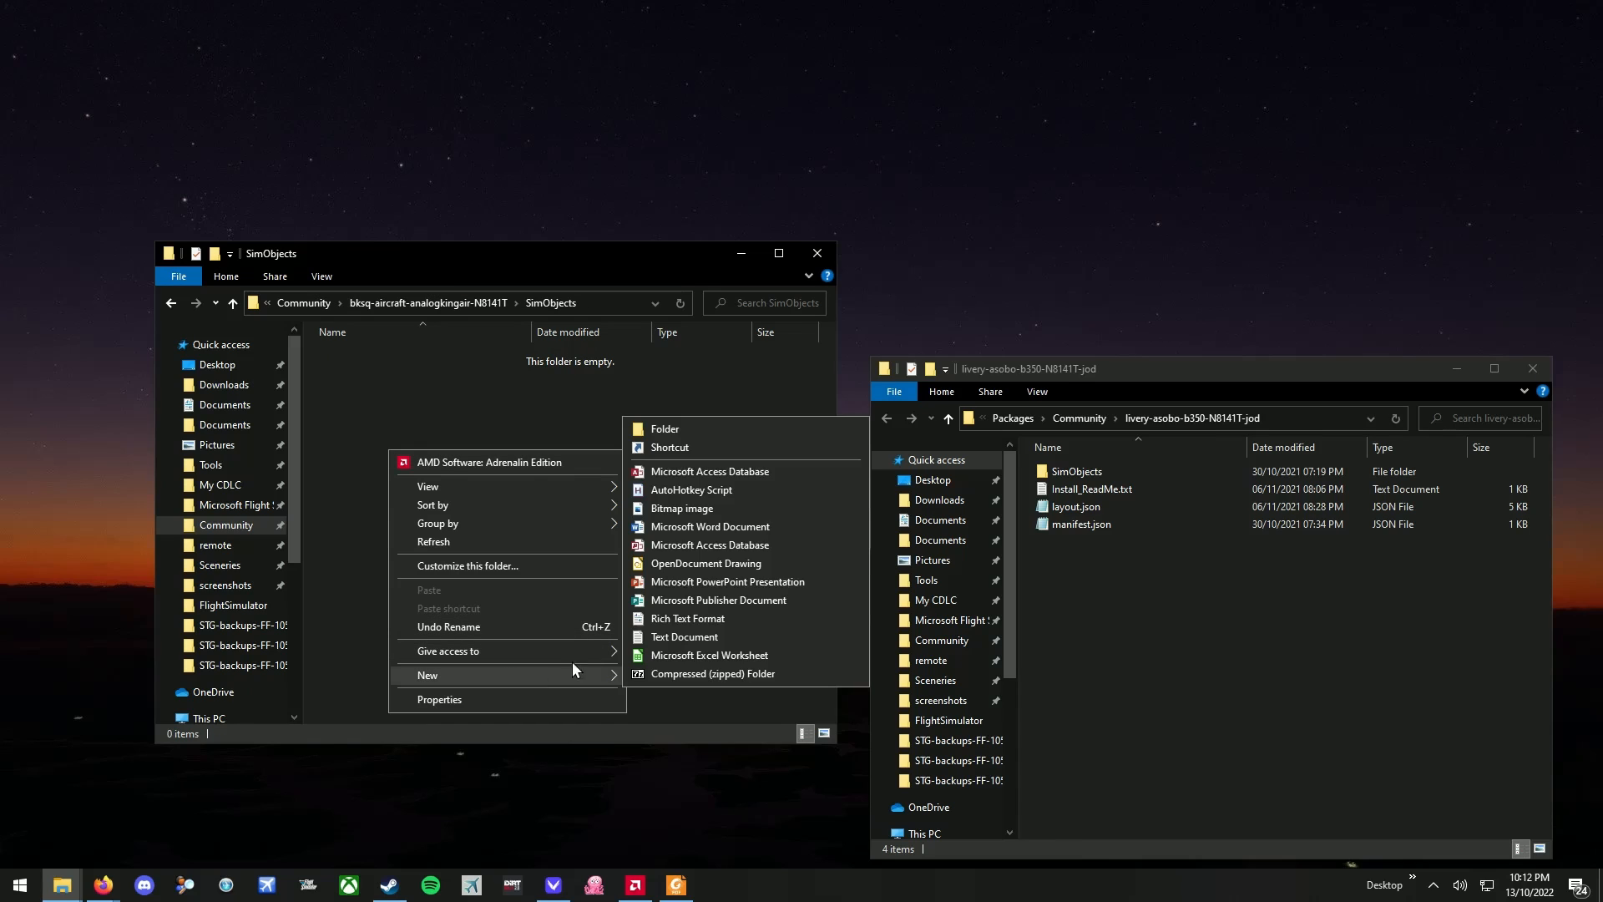
pyautogui.click(673, 431)
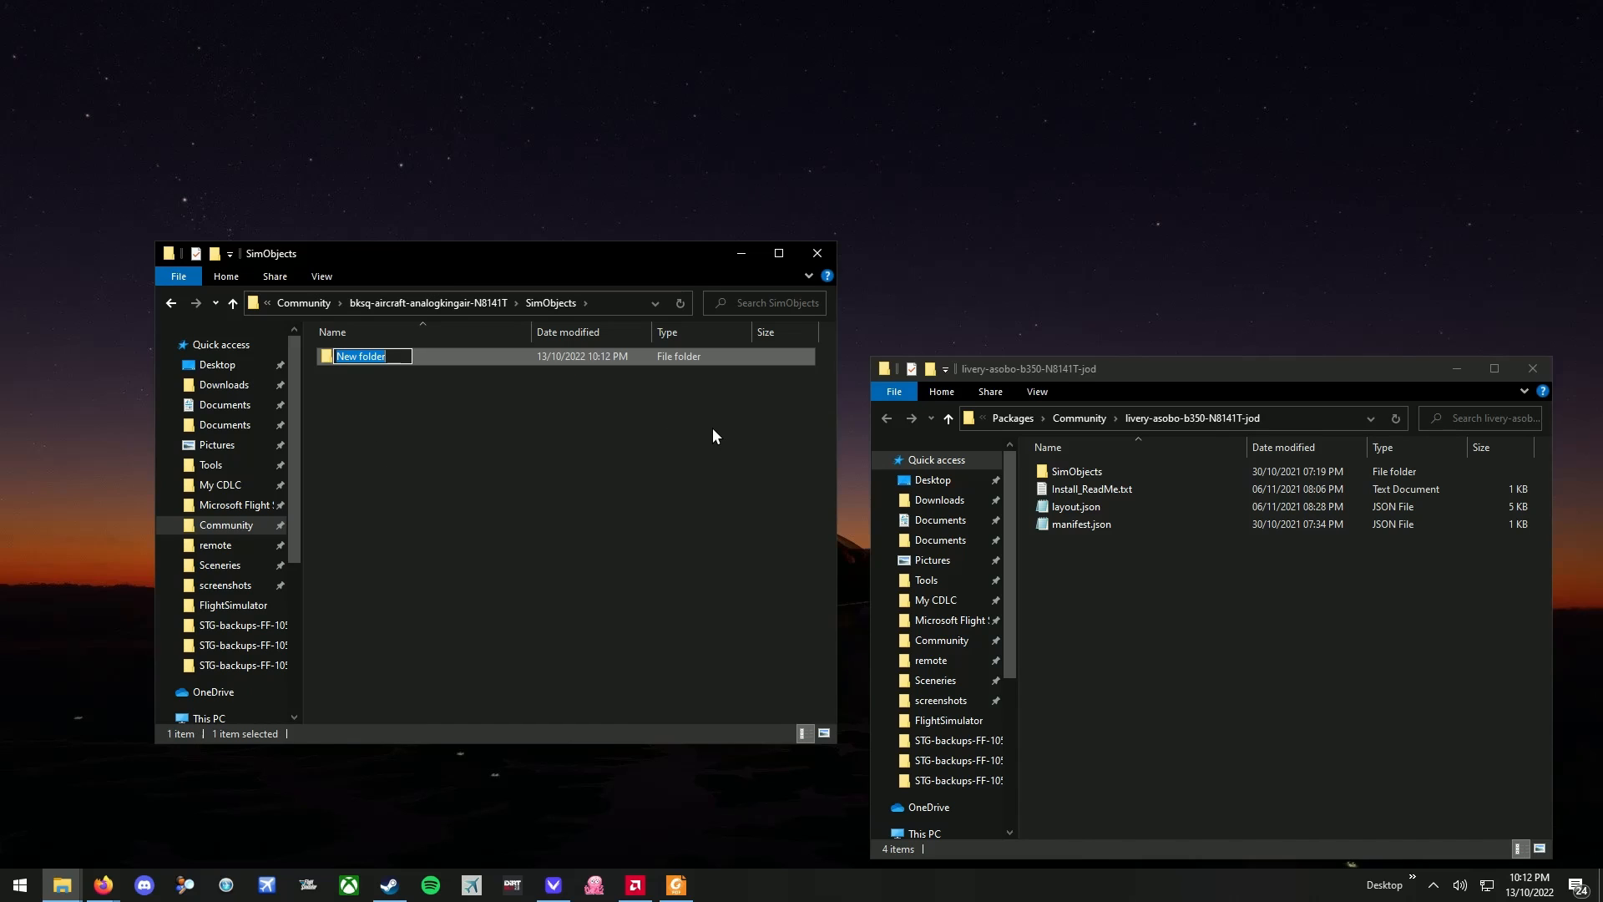
pyautogui.write('Airplanes')
pyautogui.press('Return')
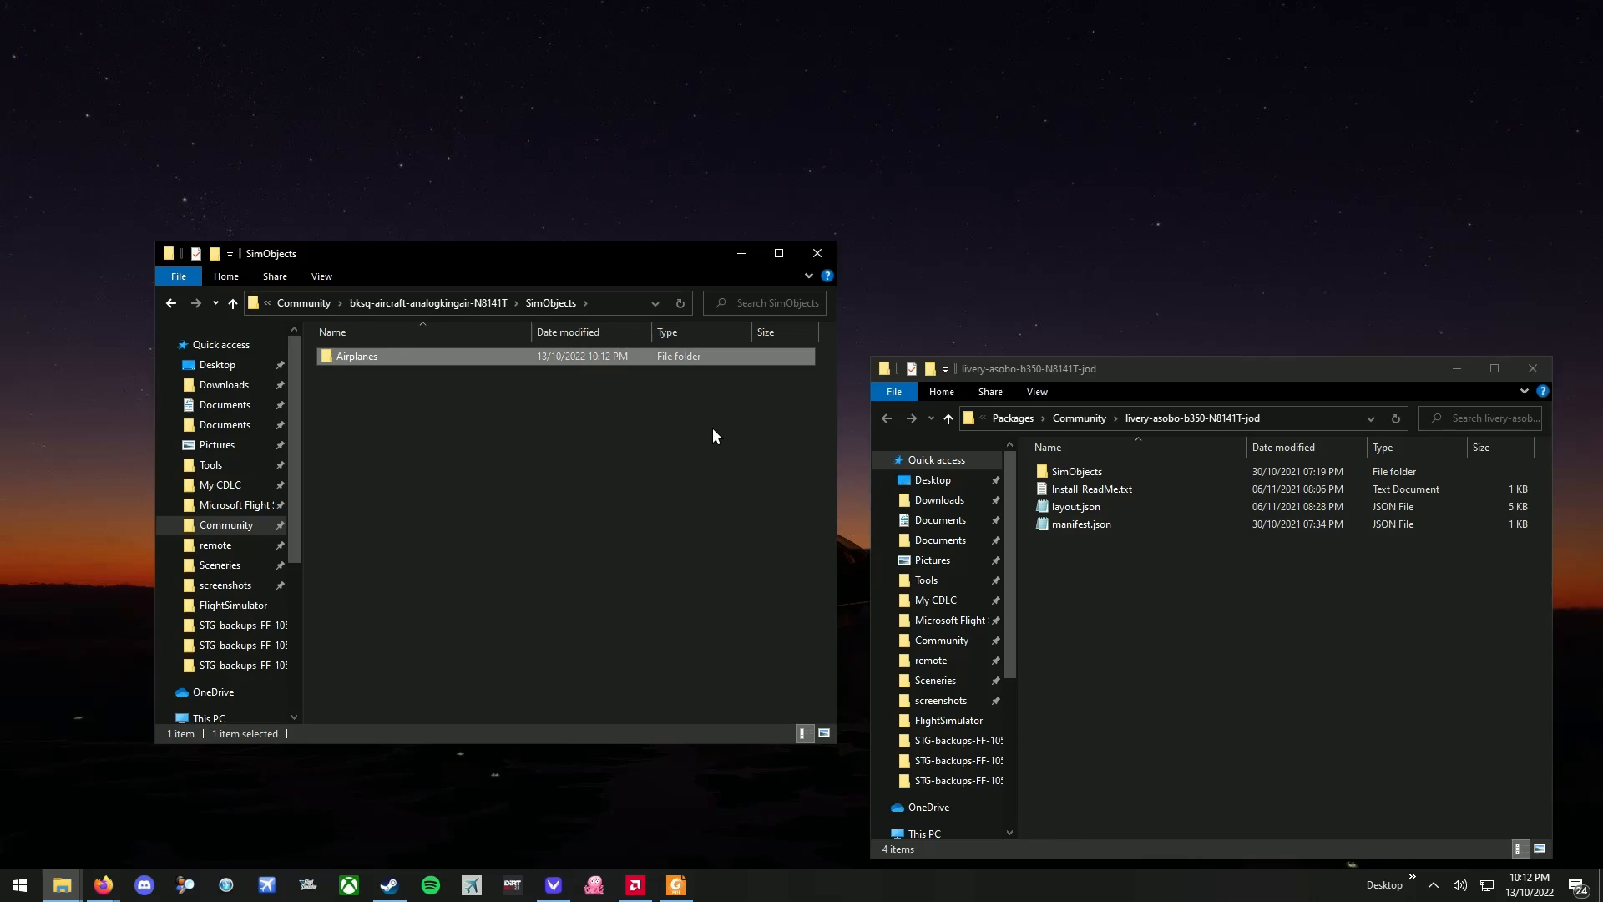
# - Create a folder named bksq-aircraft-analogkingair-N8141T inside the Airplanes folder
pyautogui.doubleClick(399, 357)
pyautogui.rightClick(397, 428)
pyautogui.moveTo(564, 657)
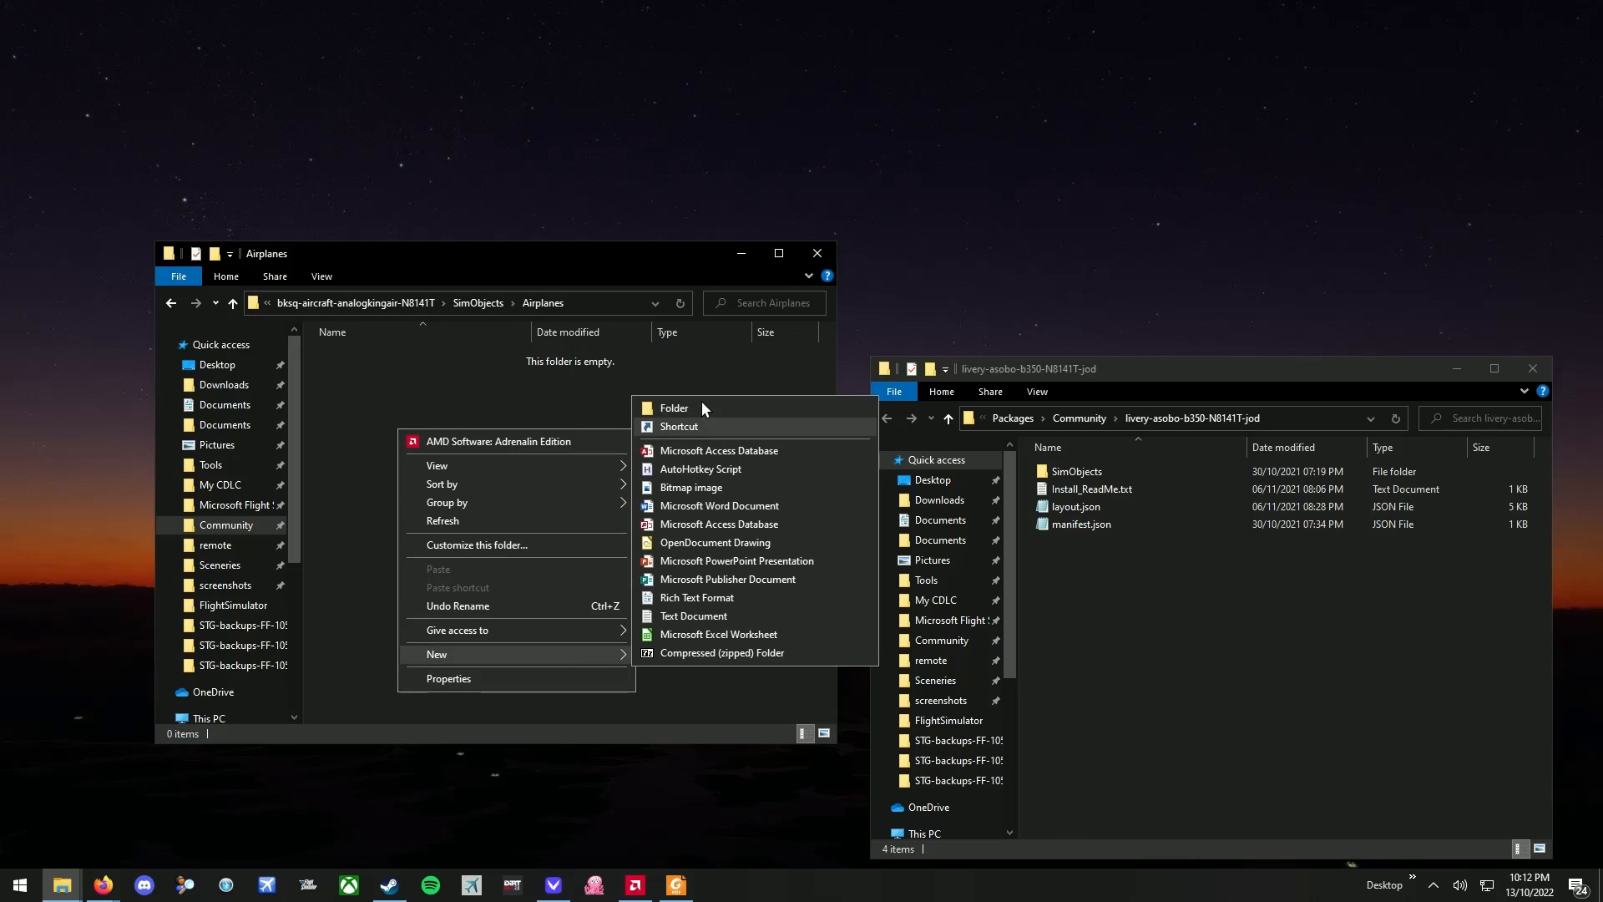
pyautogui.click(700, 406)
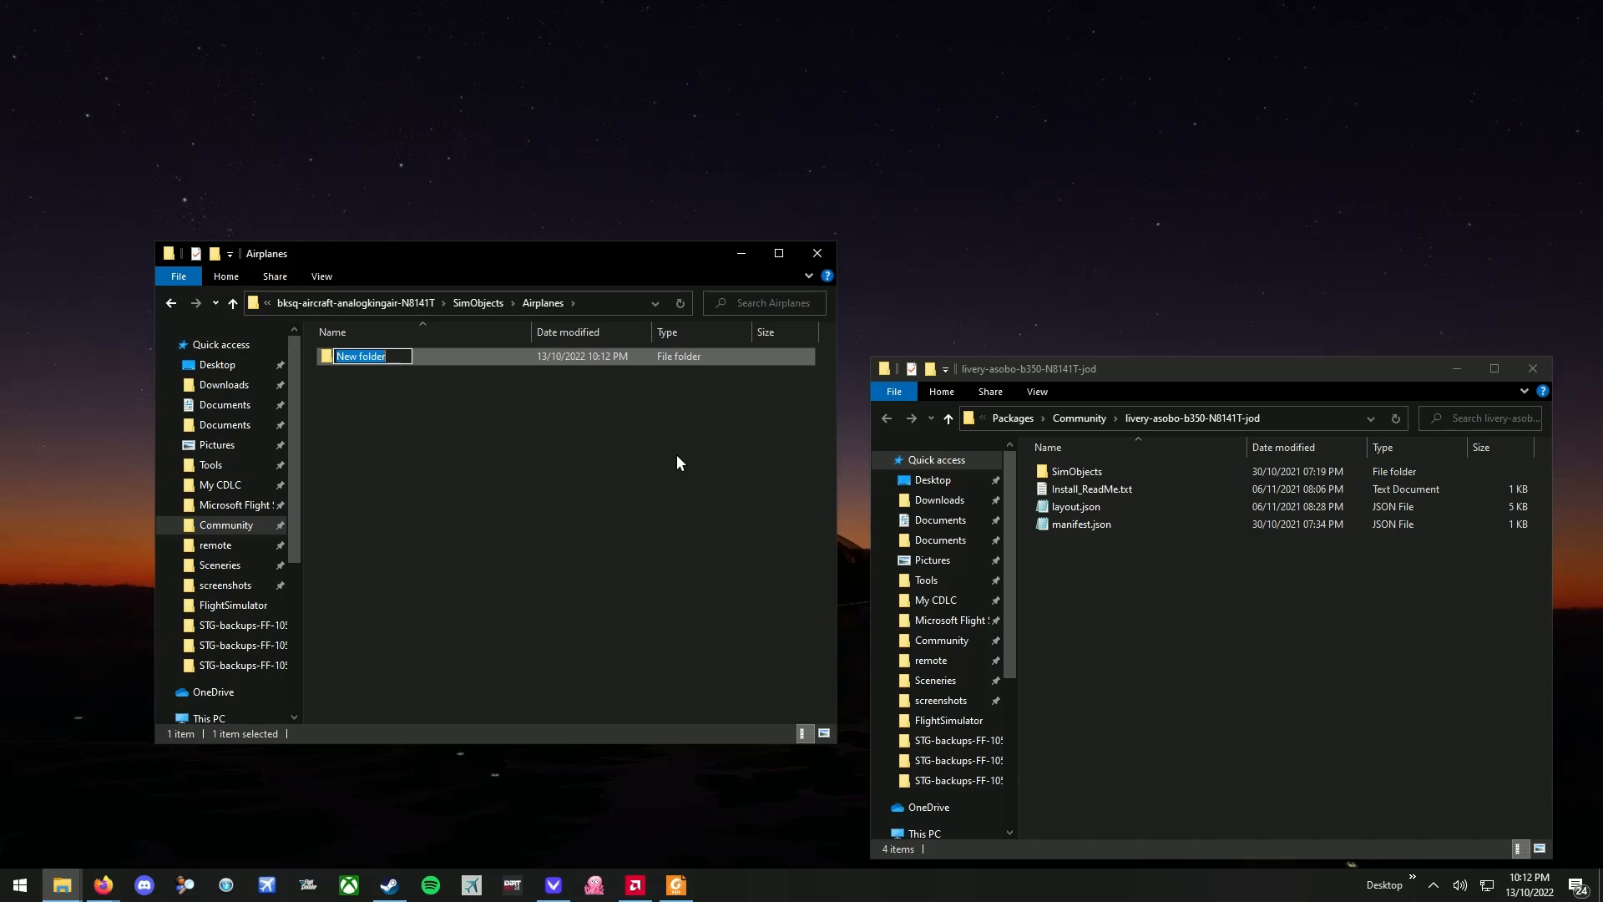
pyautogui.write('bksq-aircraft-analogking')
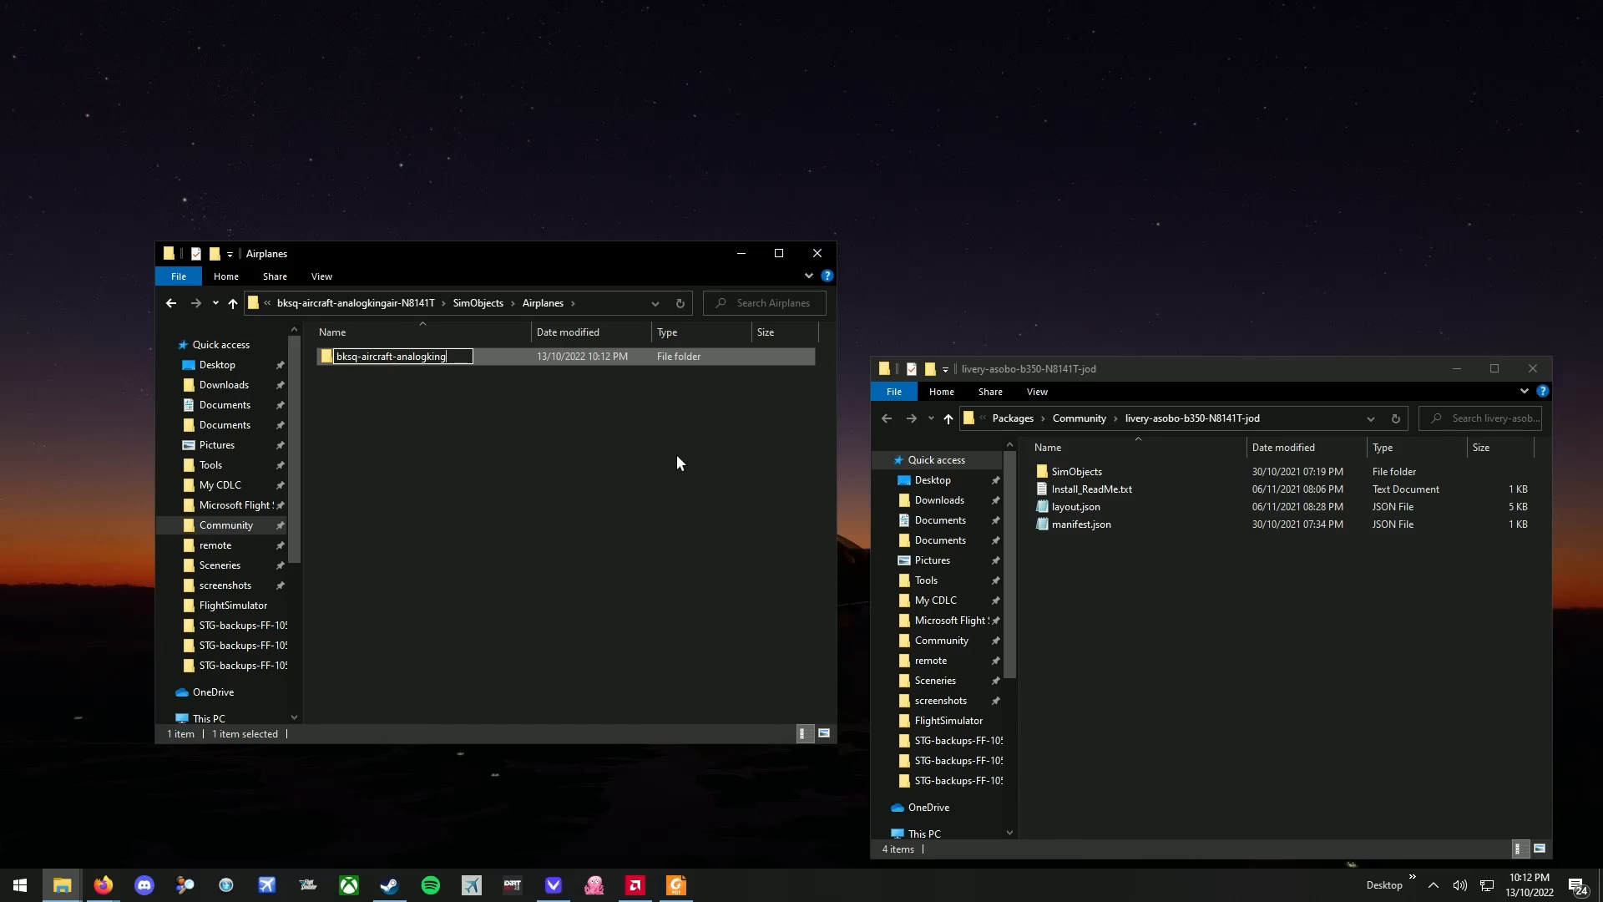
pyautogui.write('air-N8141T')
pyautogui.press('Return')
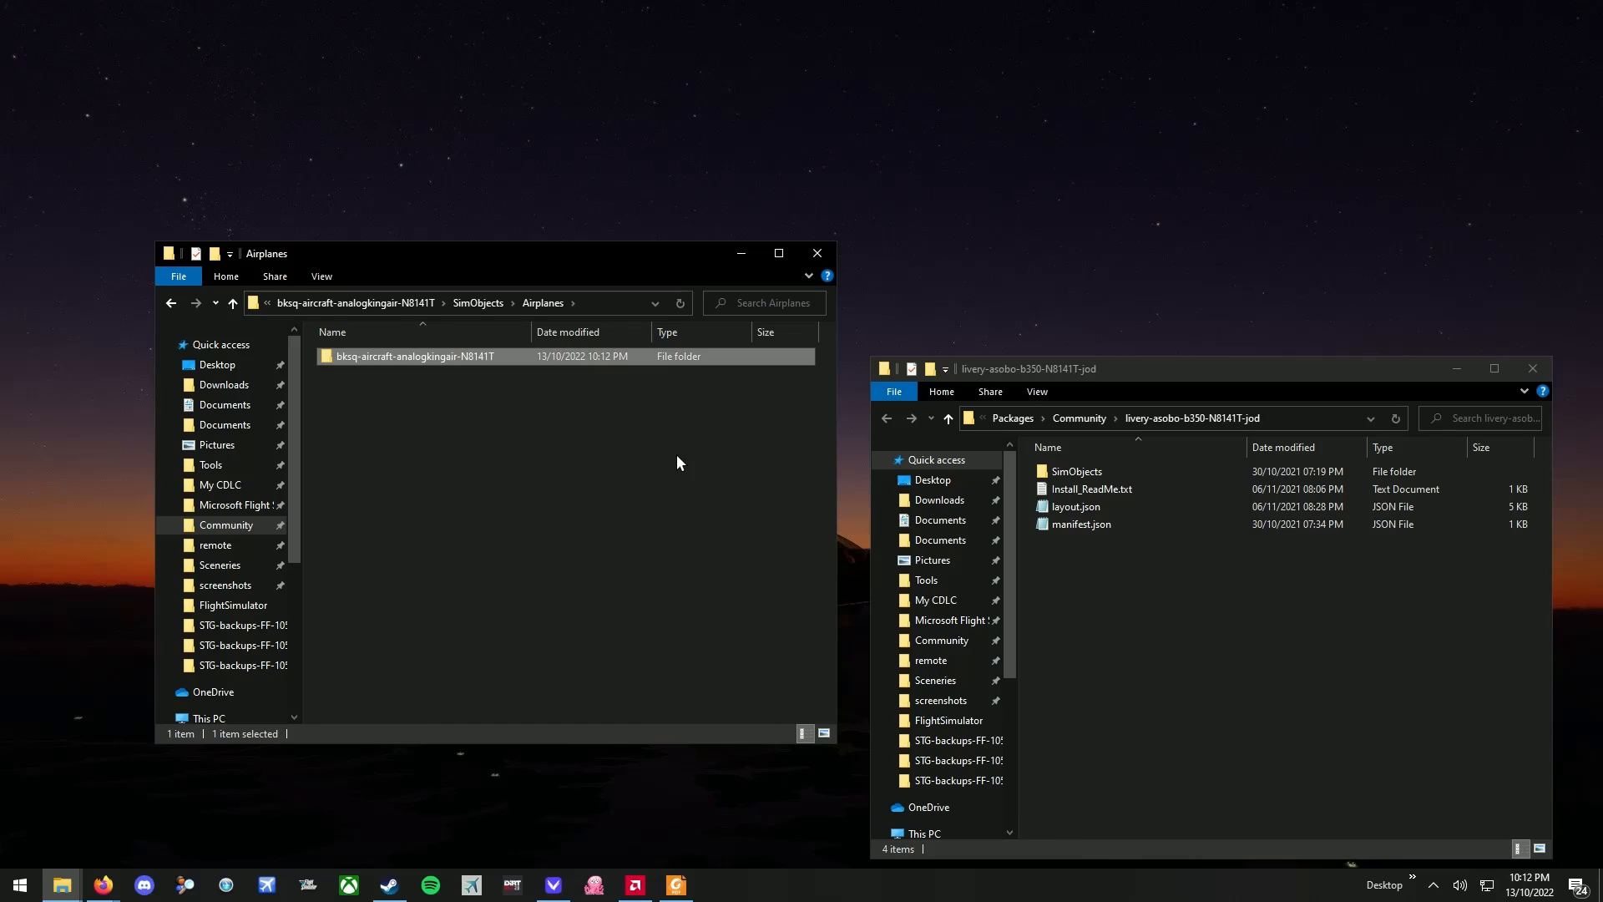
# - Create a folder named TEXTURE.N8141T inside the innermost bksq-aircraft-analogkingair-N8141T folder under Airplanes
pyautogui.doubleClick(384, 358)
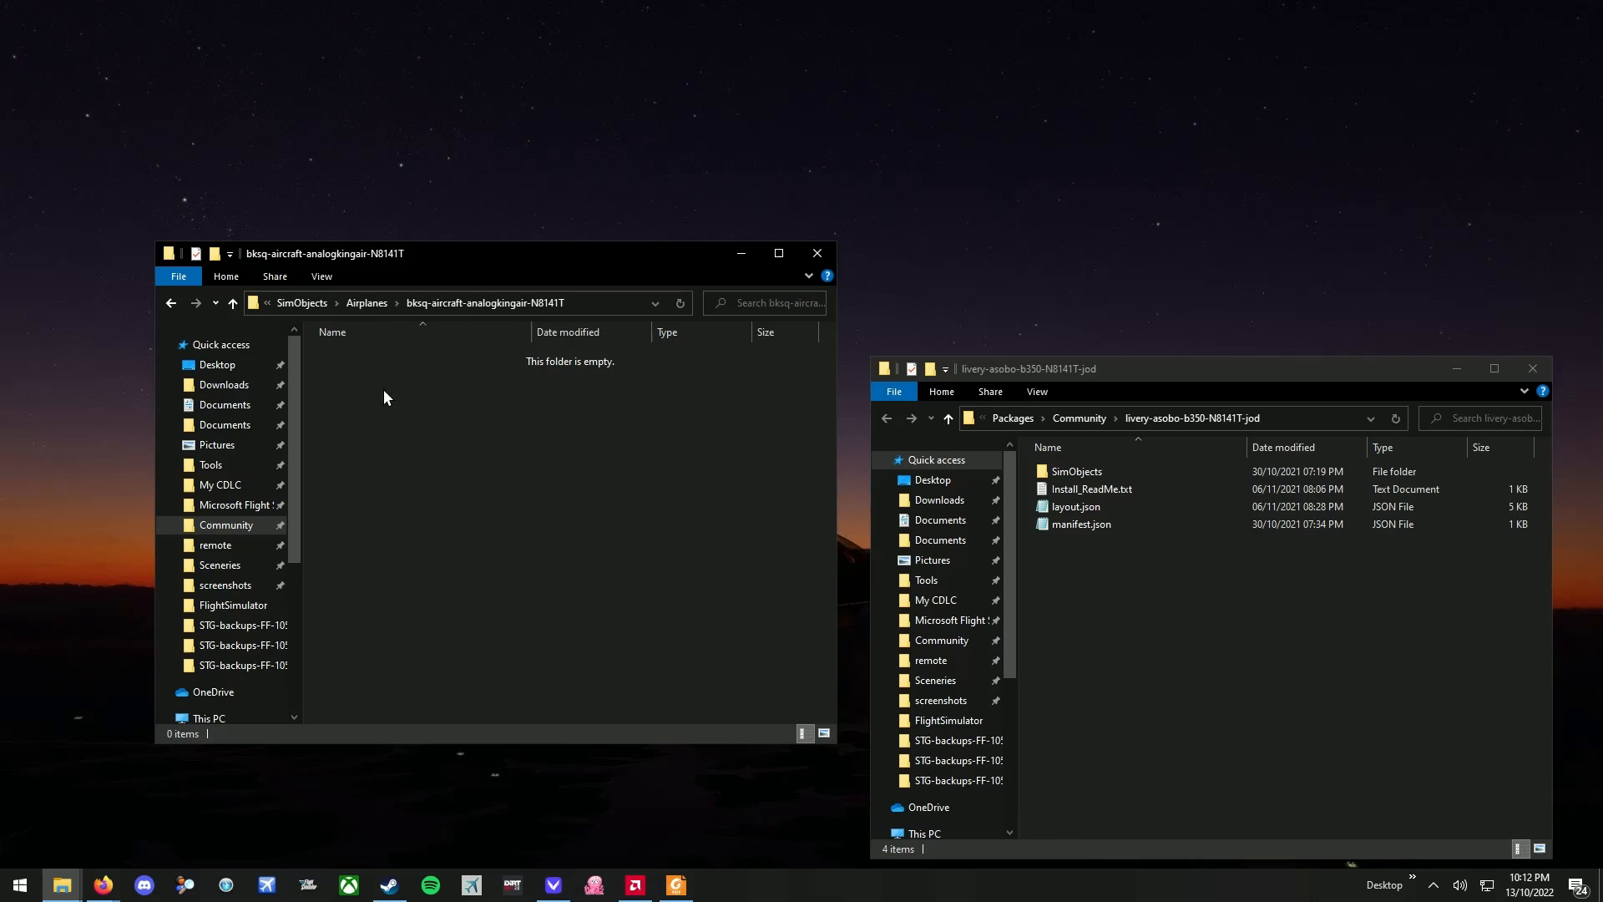
pyautogui.rightClick(402, 496)
pyautogui.moveTo(568, 719)
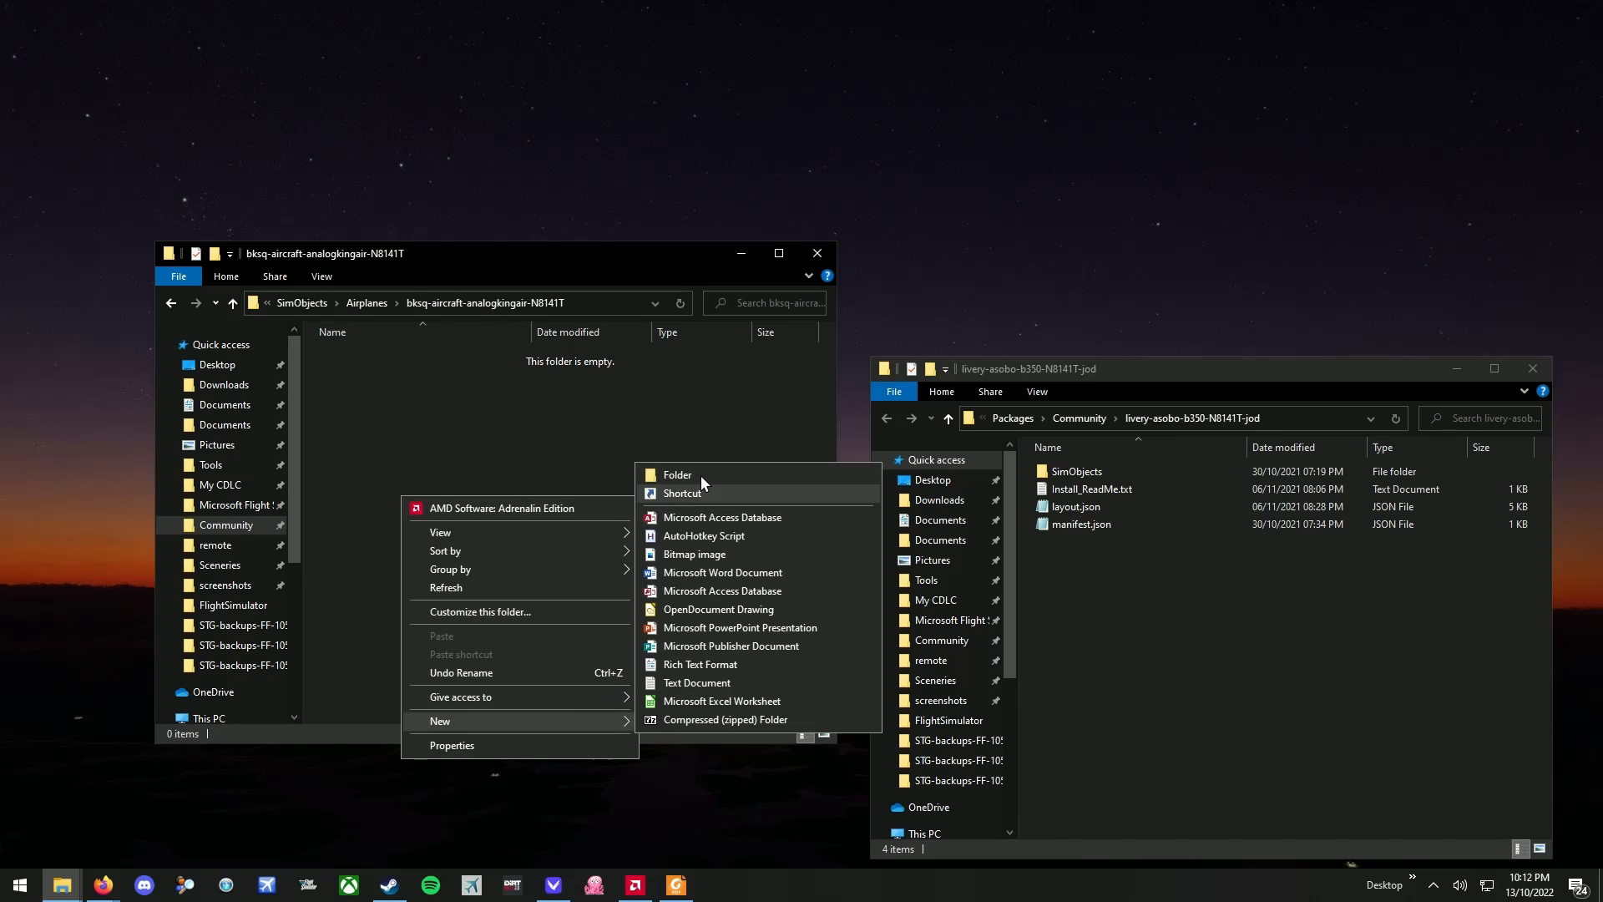
pyautogui.click(678, 475)
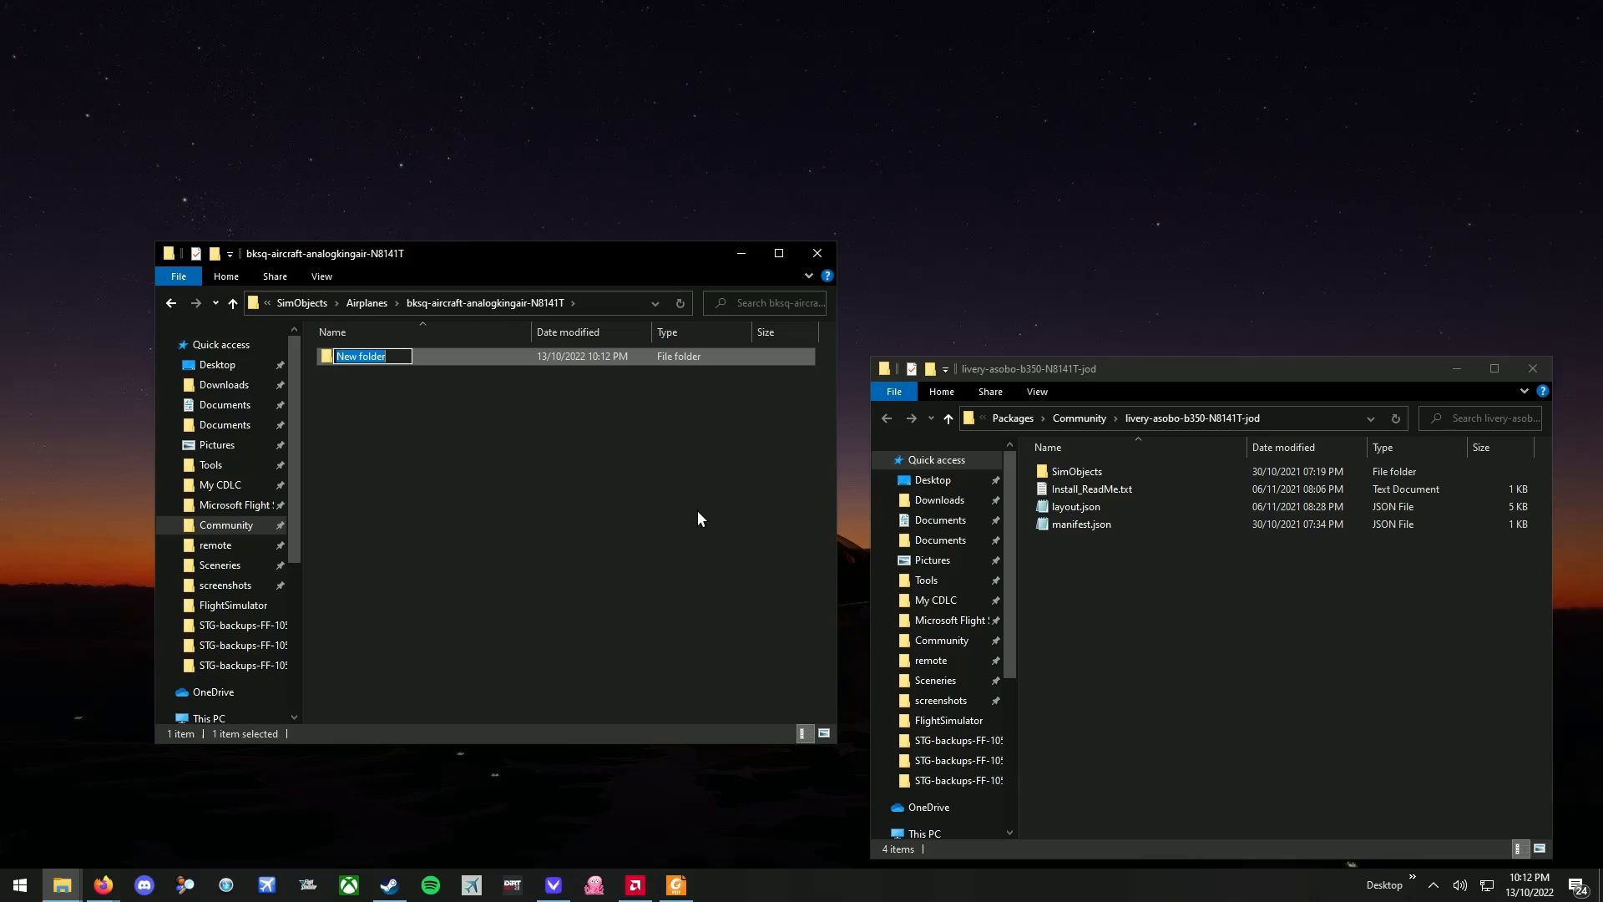
pyautogui.write('TEXTURE.')
pyautogui.write('N8141')
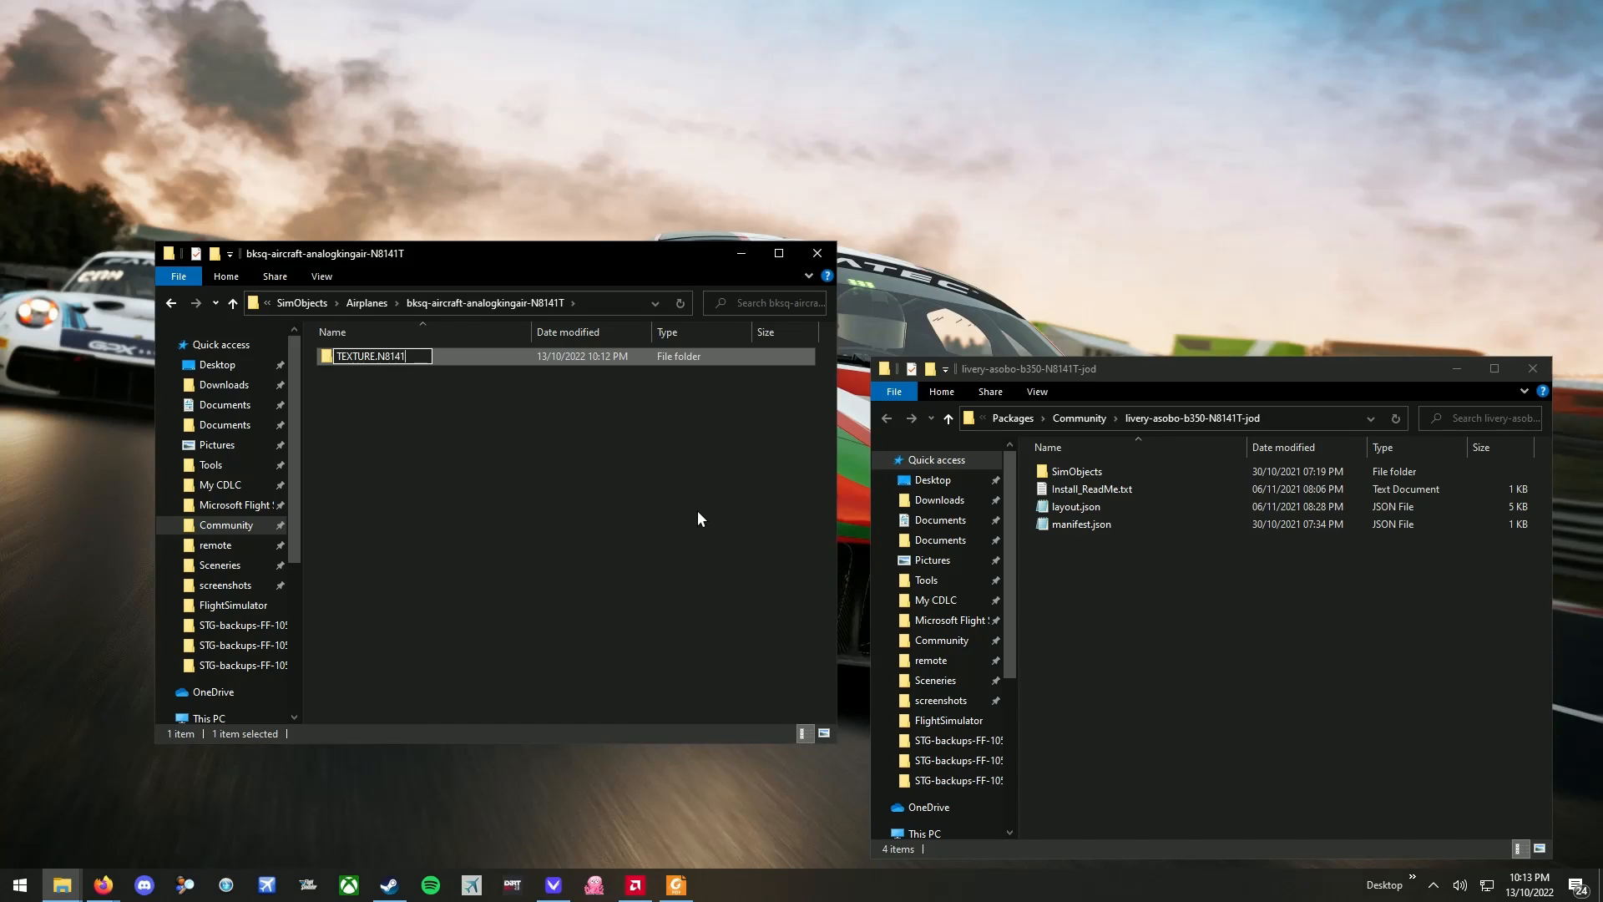
pyautogui.write('T')
pyautogui.press('Return')
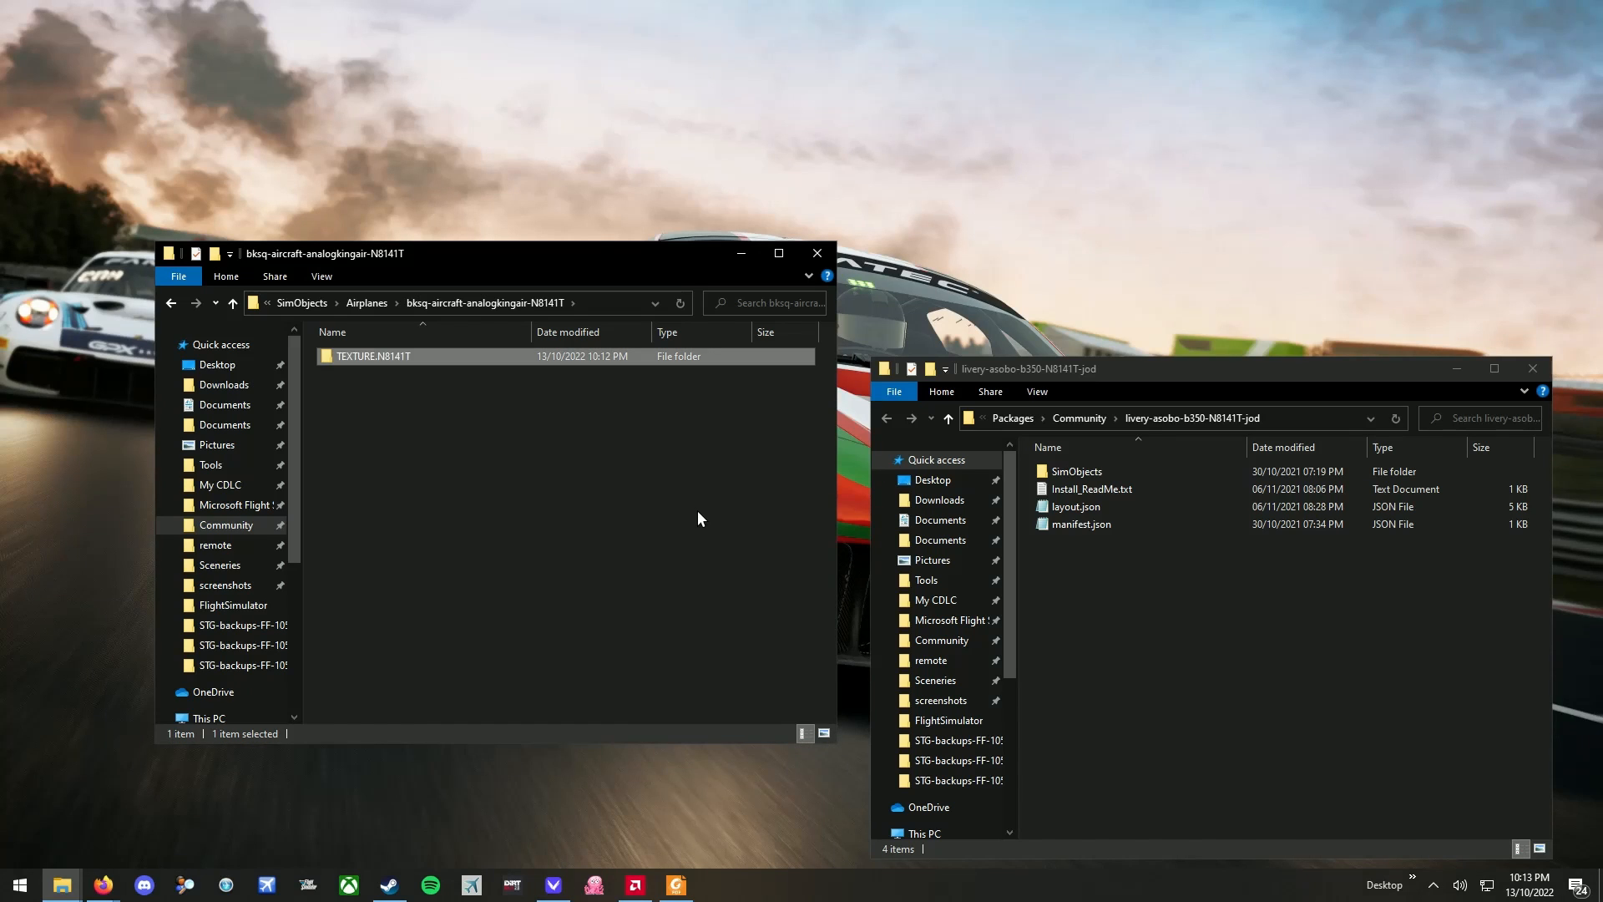
# - Review the new package's folder hierarchy from TEXTURE.N8141T up to the package root, returning to the folder that contains TEXTURE.N8141T
pyautogui.doubleClick(394, 359)
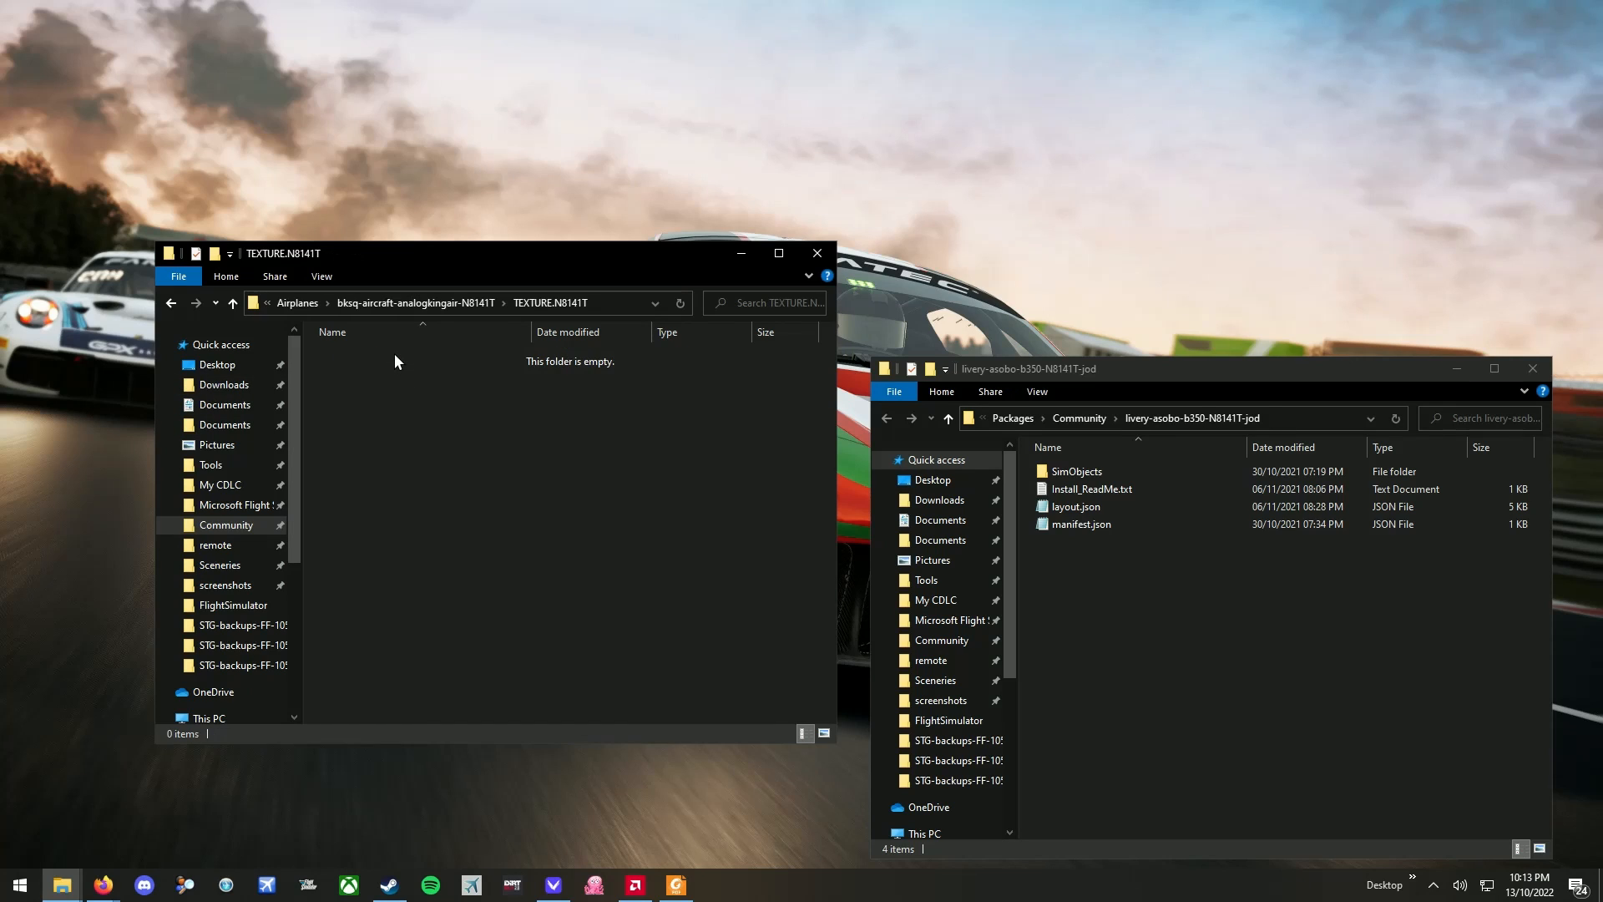
pyautogui.click(445, 304)
pyautogui.click(365, 304)
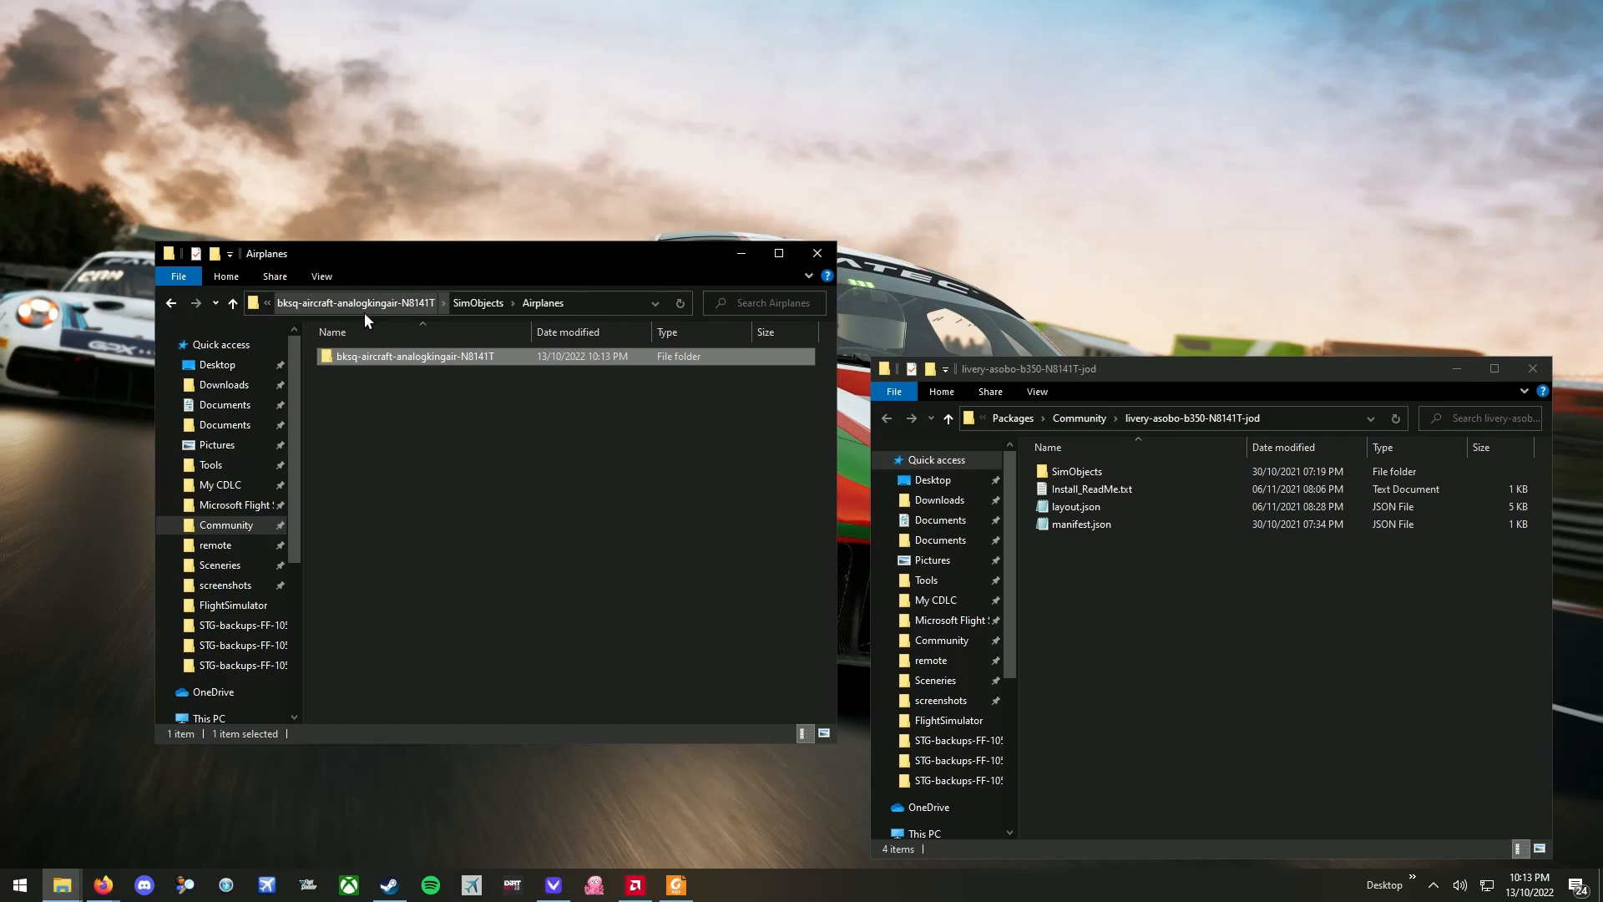
pyautogui.click(364, 306)
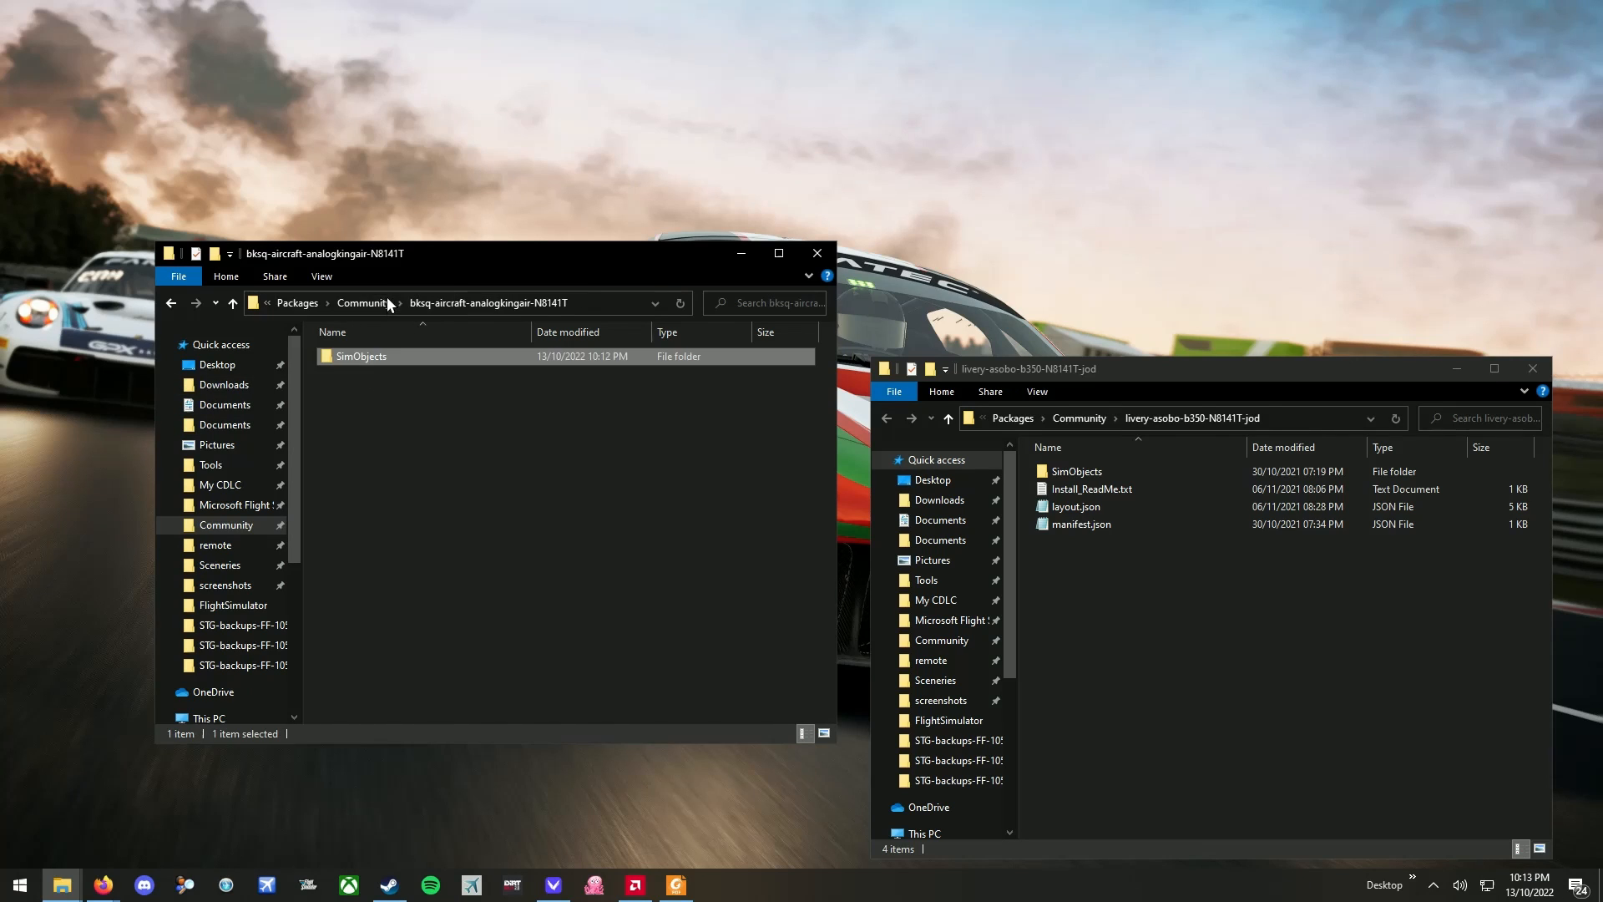
pyautogui.doubleClick(382, 358)
pyautogui.doubleClick(382, 358)
pyautogui.doubleClick(383, 357)
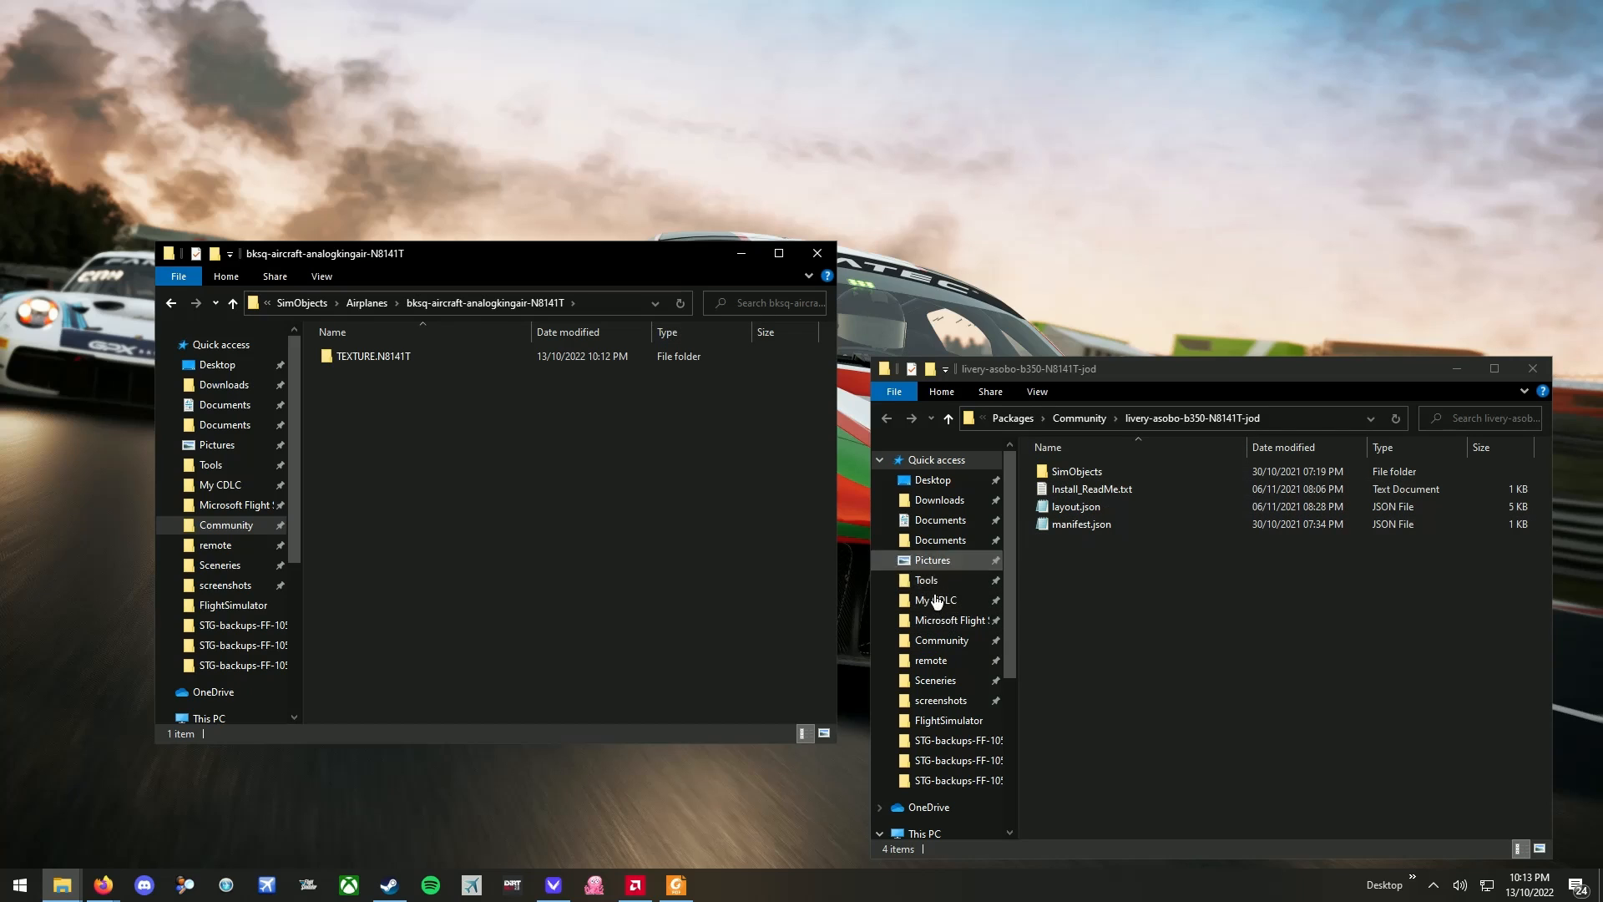
# - Open the Community folder in a separate window and go to bksq-aircraft-analogkingair-livery-example under bksq-aircraft-analogkingair's SimObjects\Airplanes
pyautogui.rightClick(938, 640)
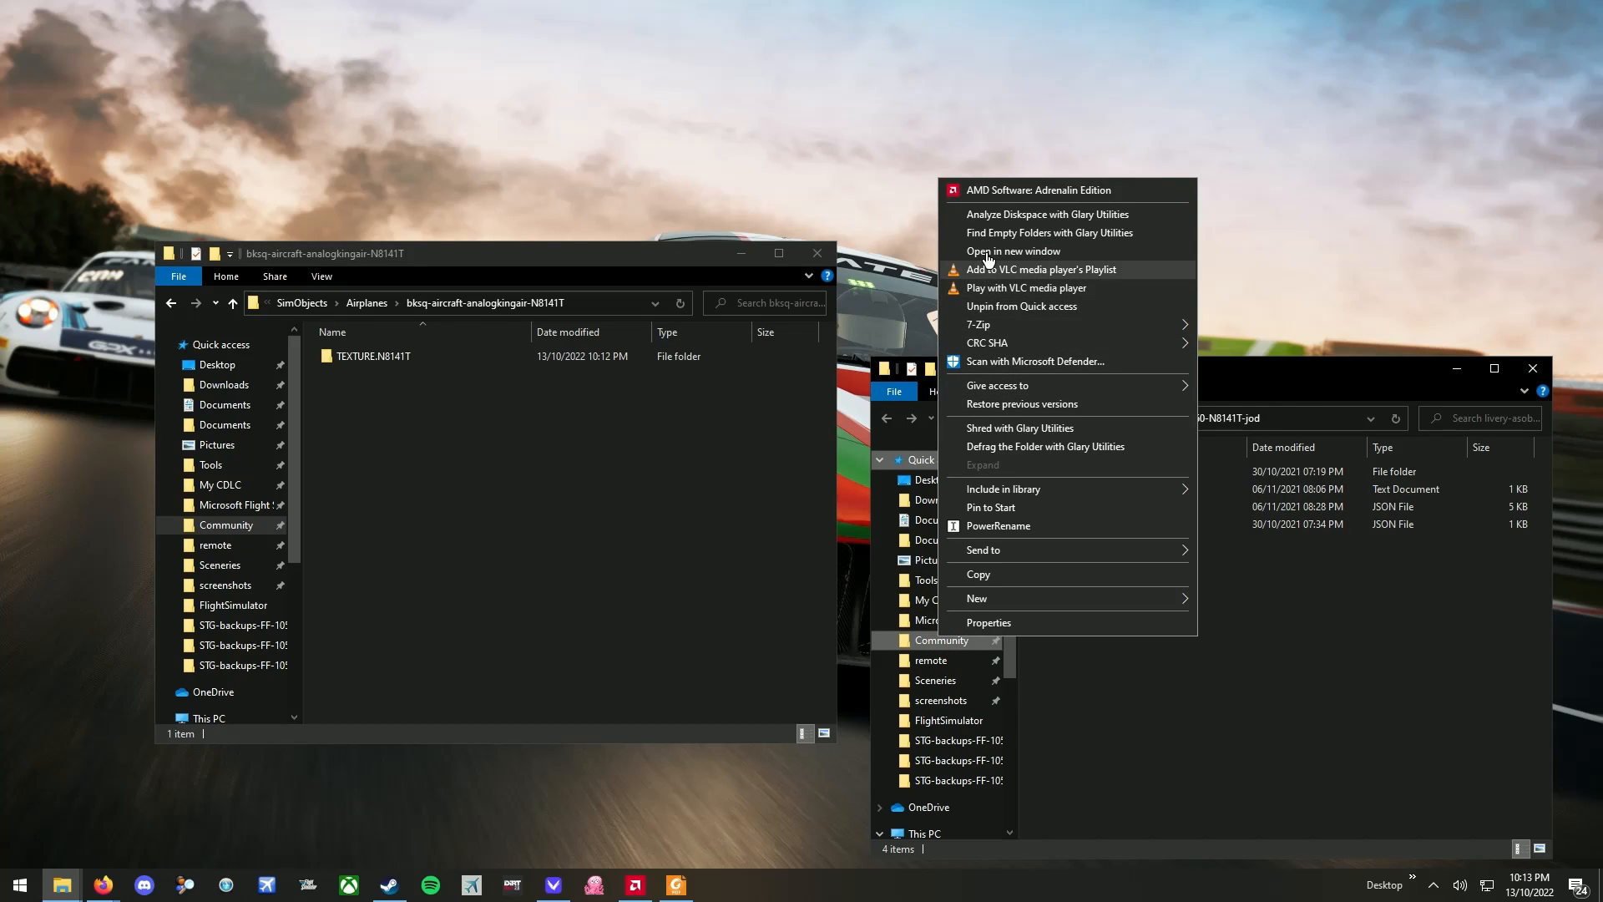
pyautogui.click(993, 251)
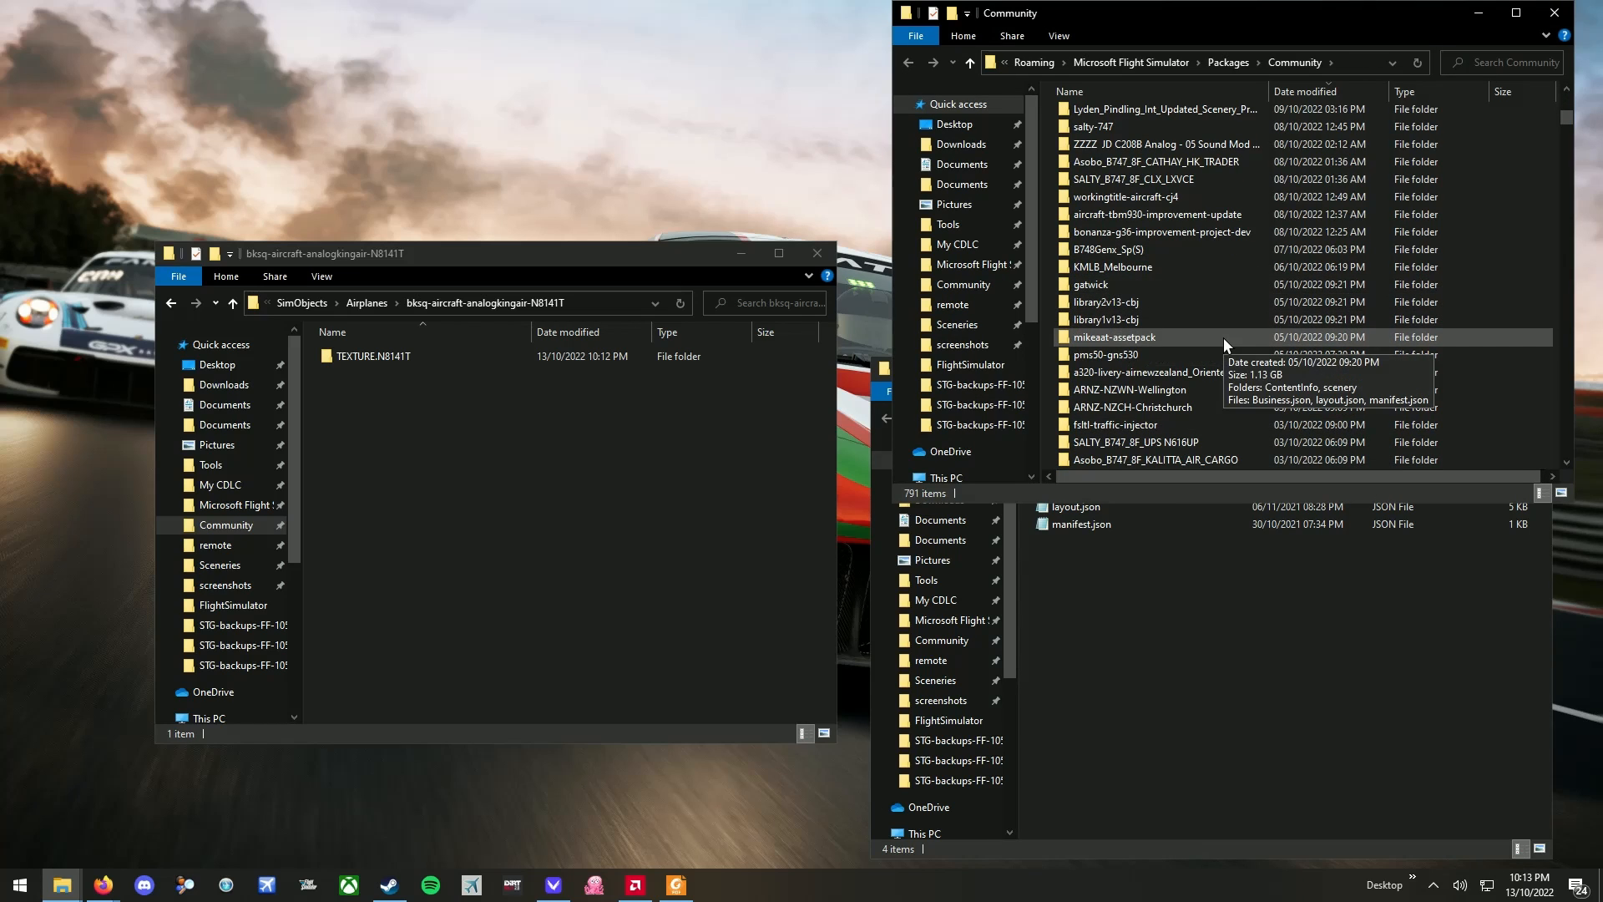
pyautogui.scroll(8, 1270, 417)
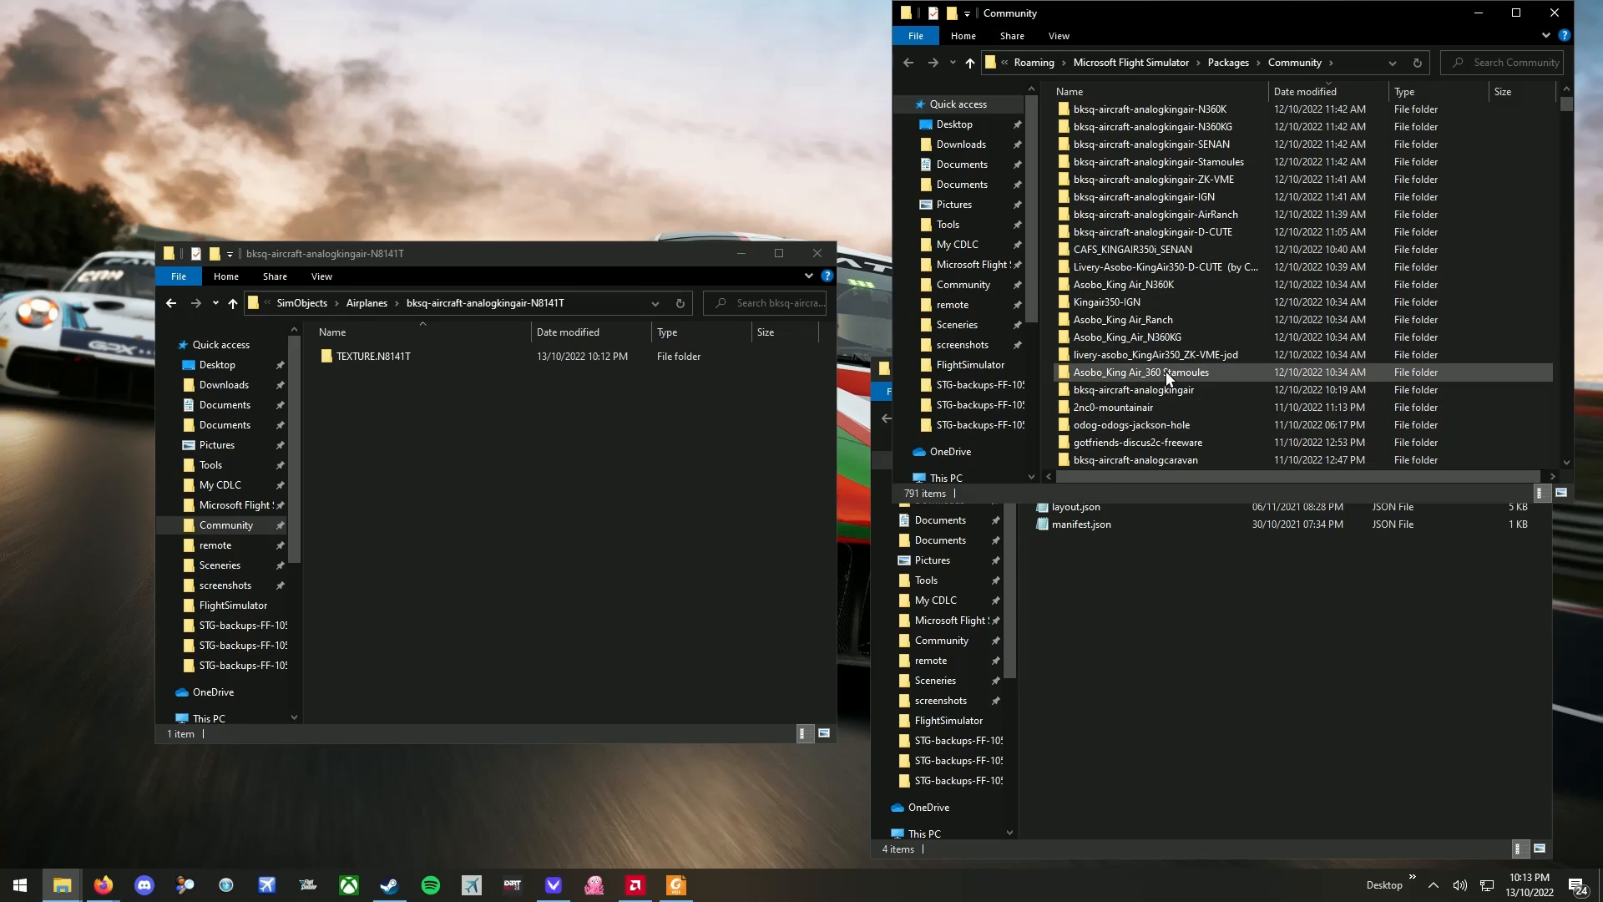
pyautogui.scroll(-2, 1299, 327)
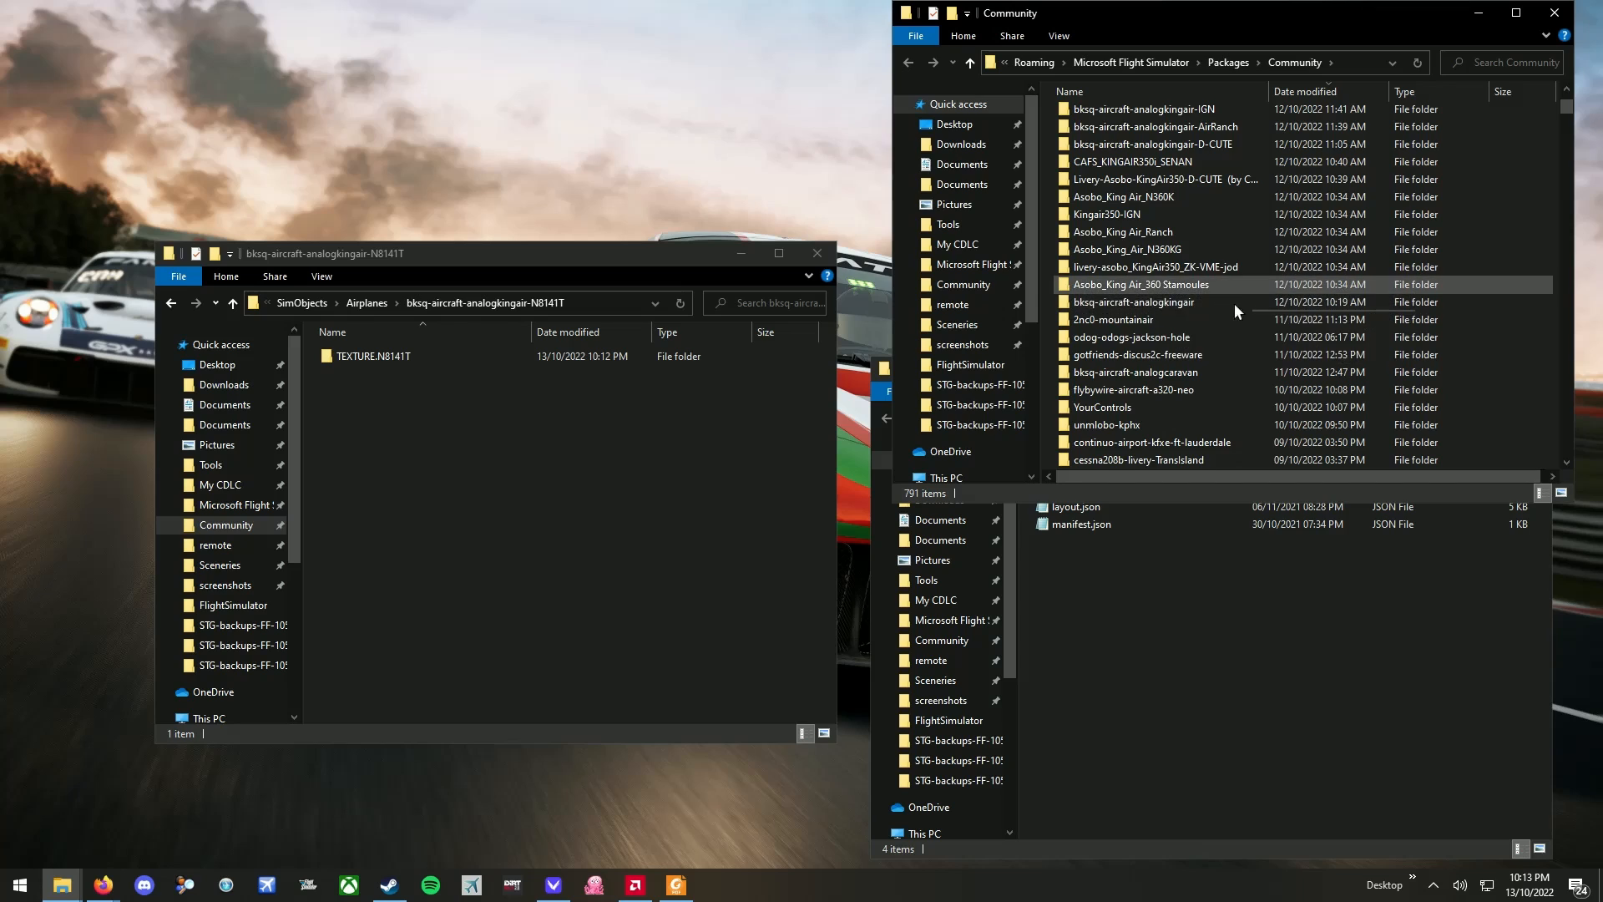
pyautogui.moveTo(1170, 297)
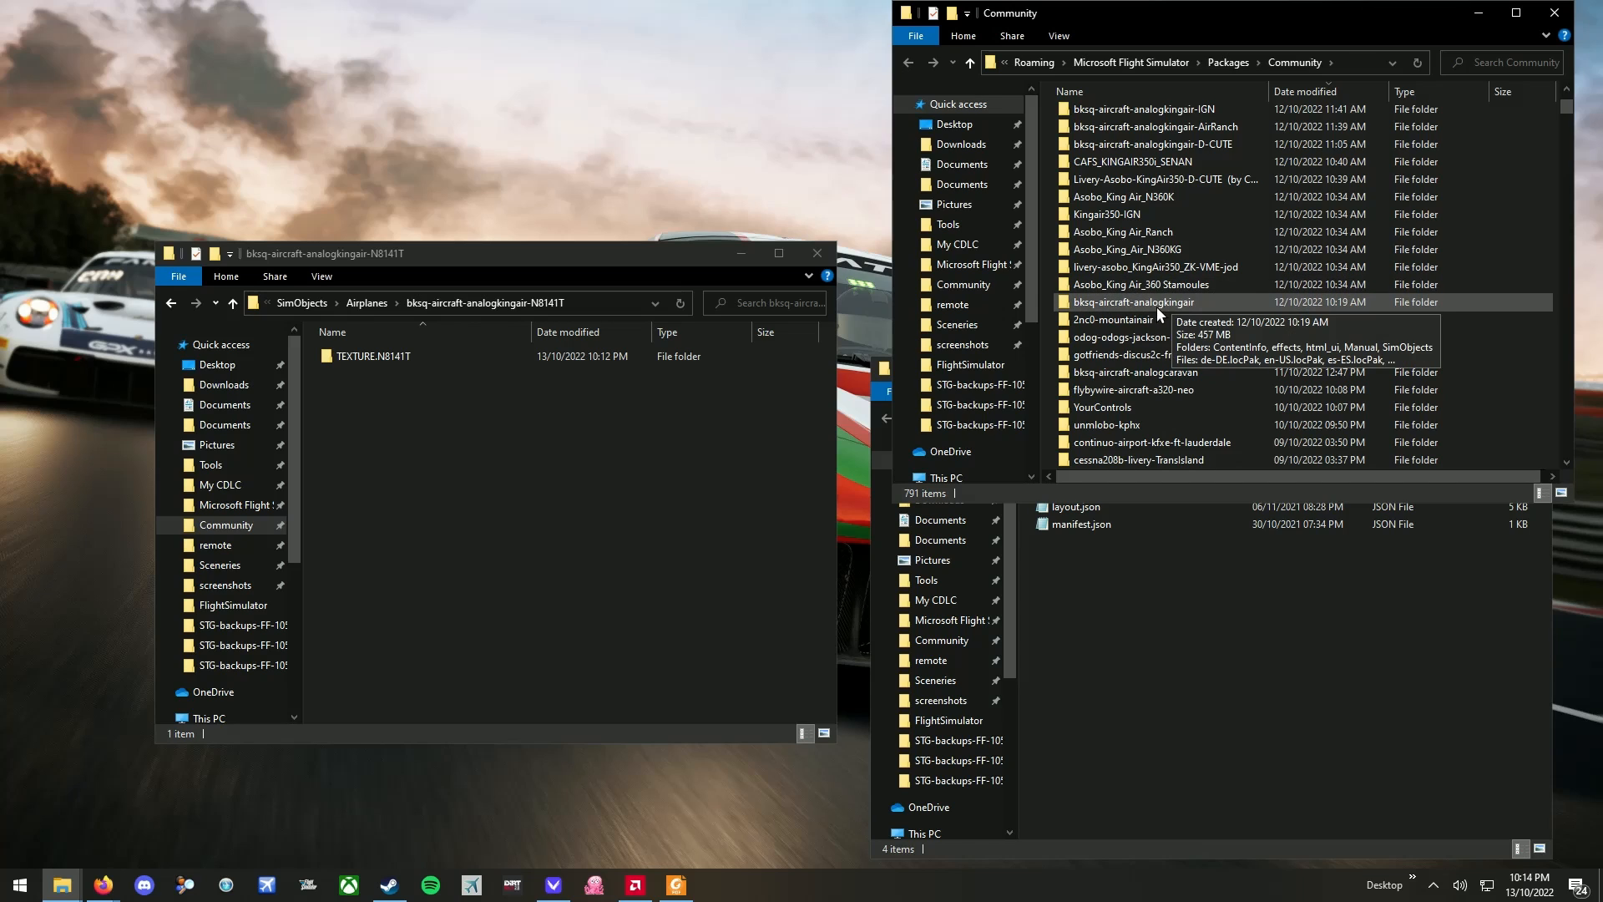
pyautogui.doubleClick(1147, 303)
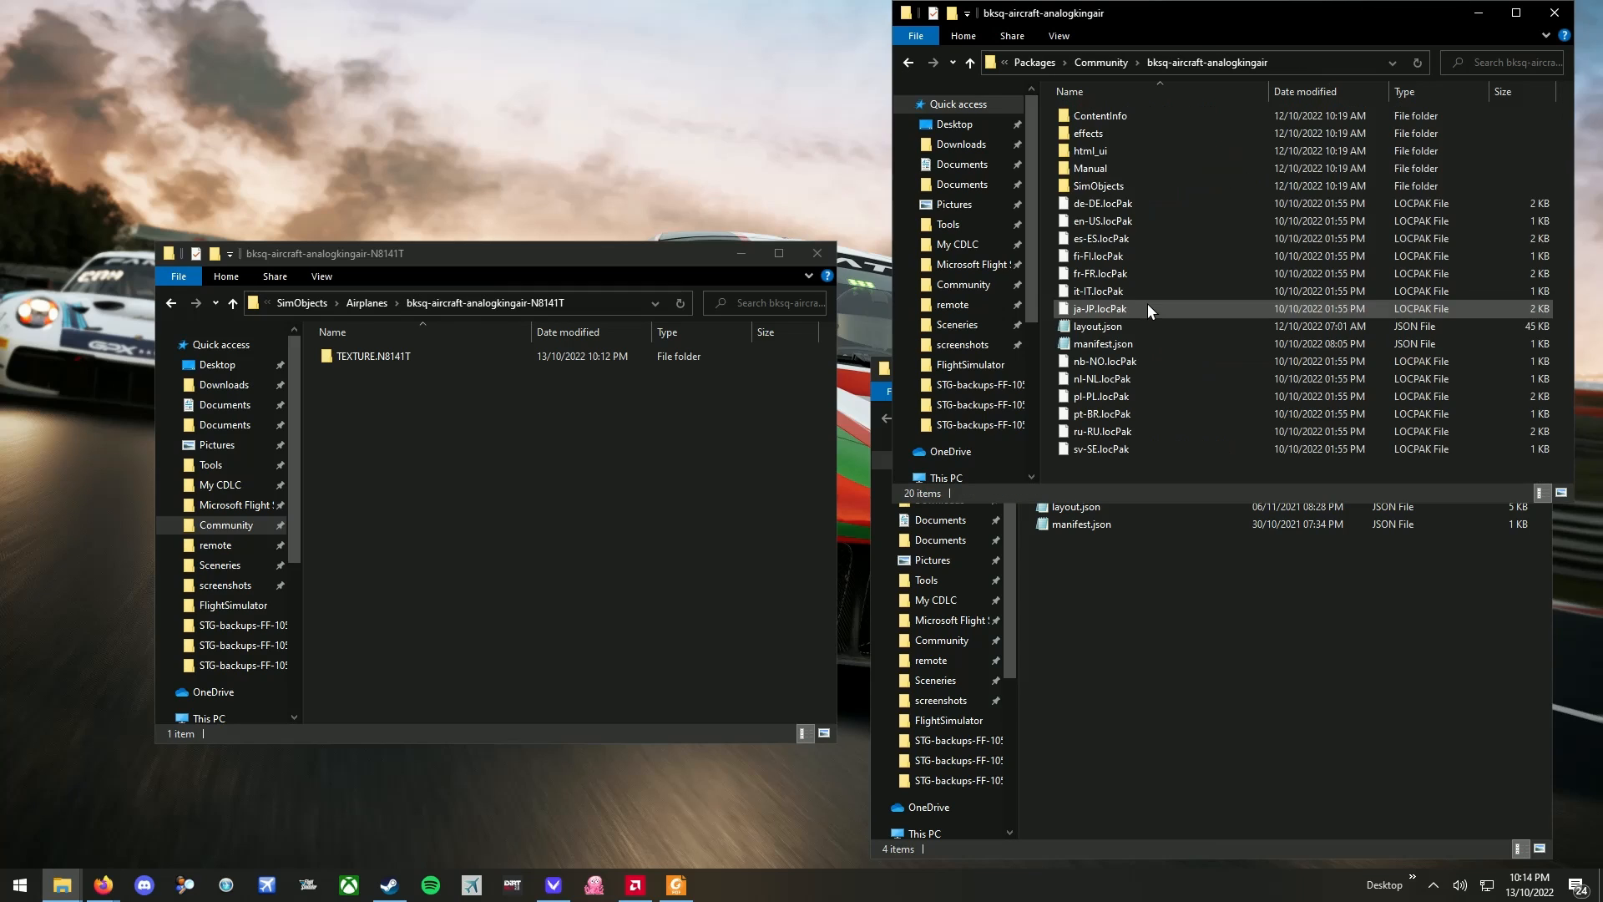
pyautogui.doubleClick(1112, 189)
pyautogui.doubleClick(1119, 117)
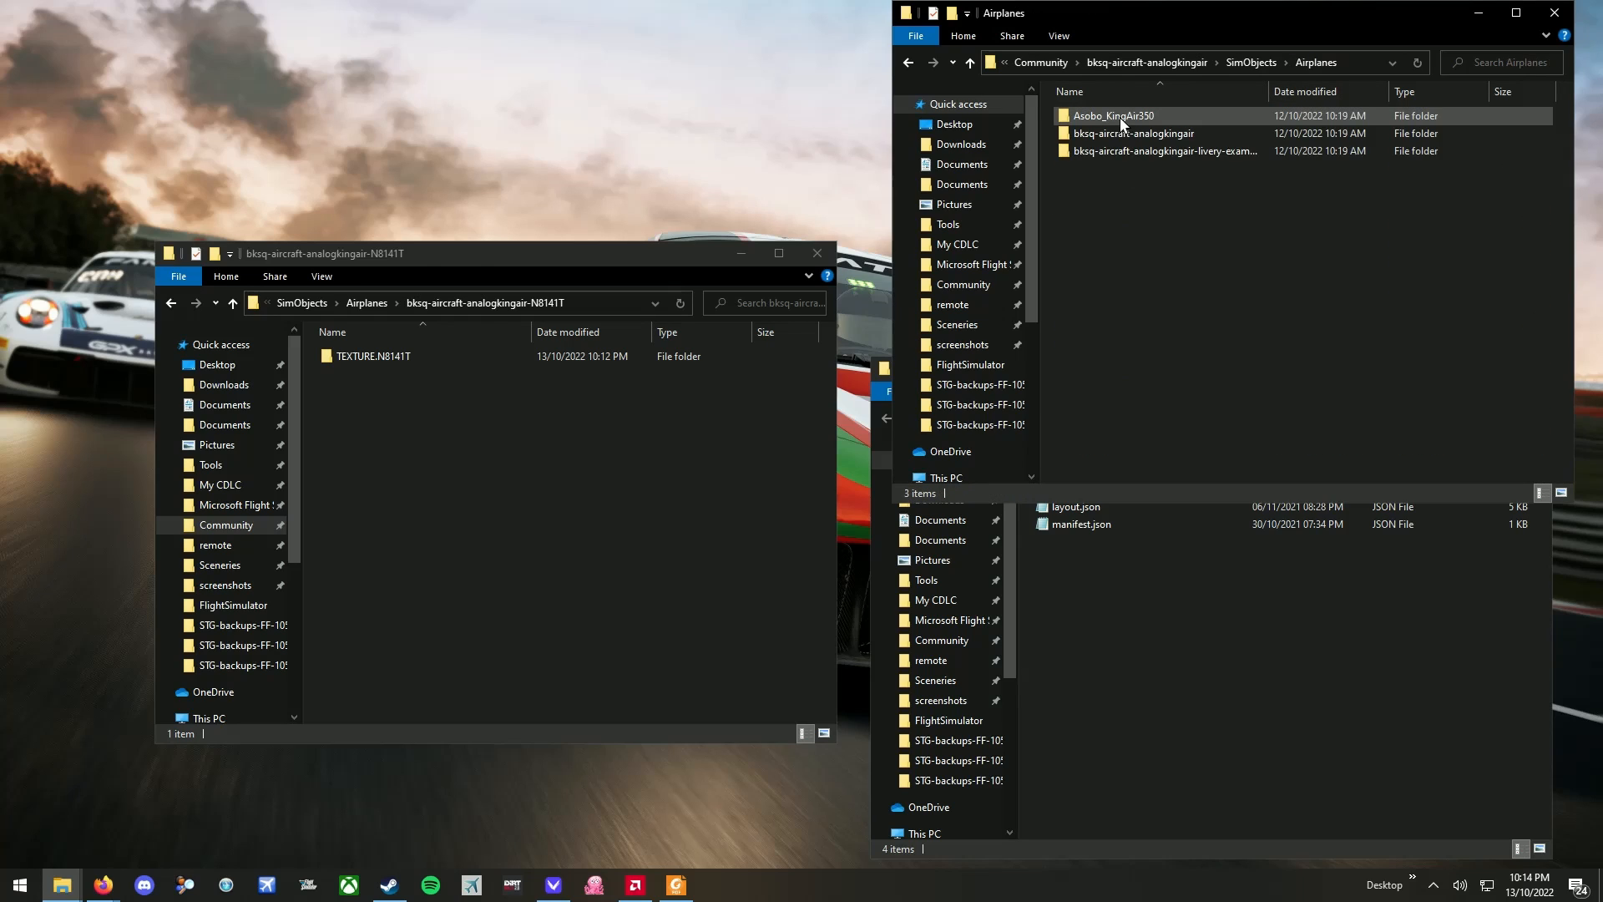
pyautogui.doubleClick(1221, 155)
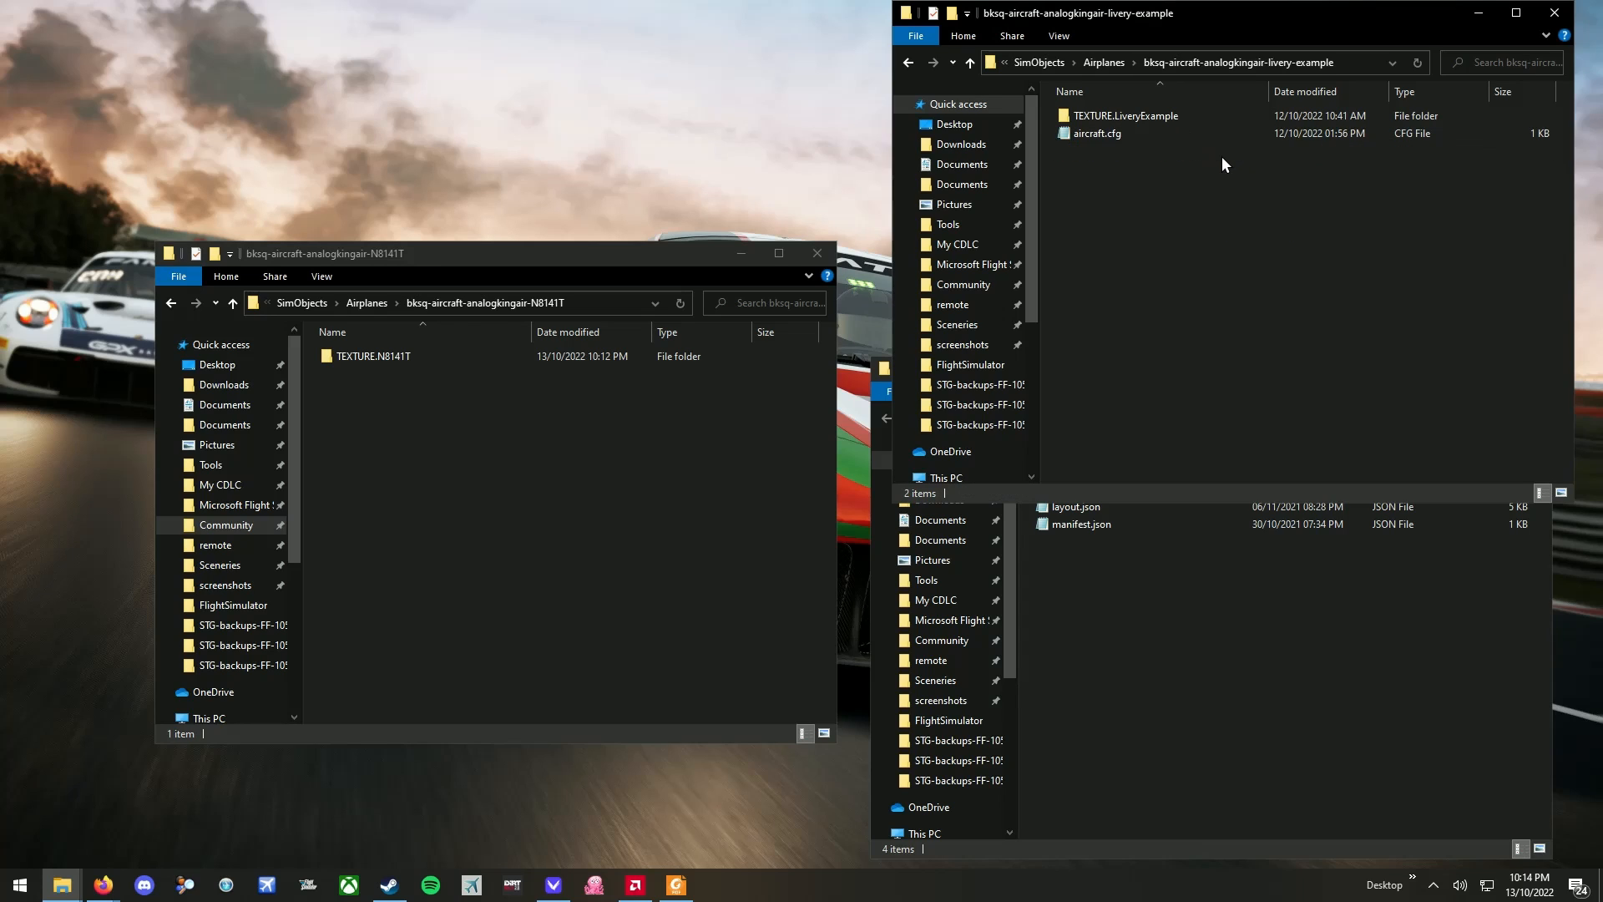
# - Copy aircraft.cfg from the livery example folder into the new bksq-aircraft-analogkingair-N8141T folder beside TEXTURE.N8141T
pyautogui.rightClick(1119, 140)
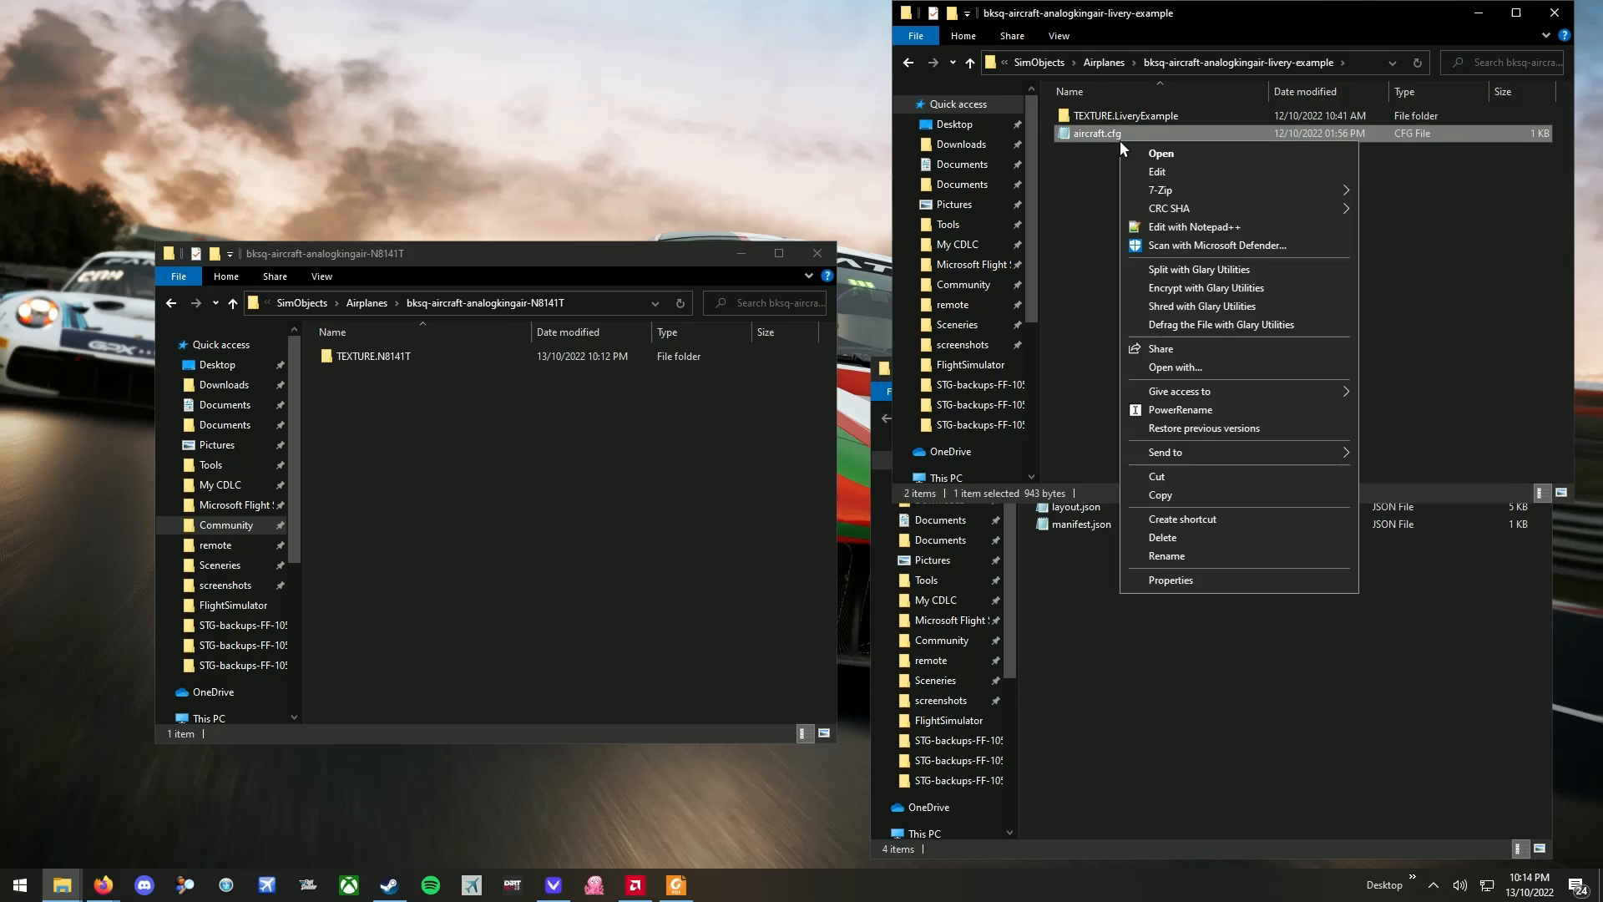
pyautogui.click(1160, 492)
pyautogui.click(463, 492)
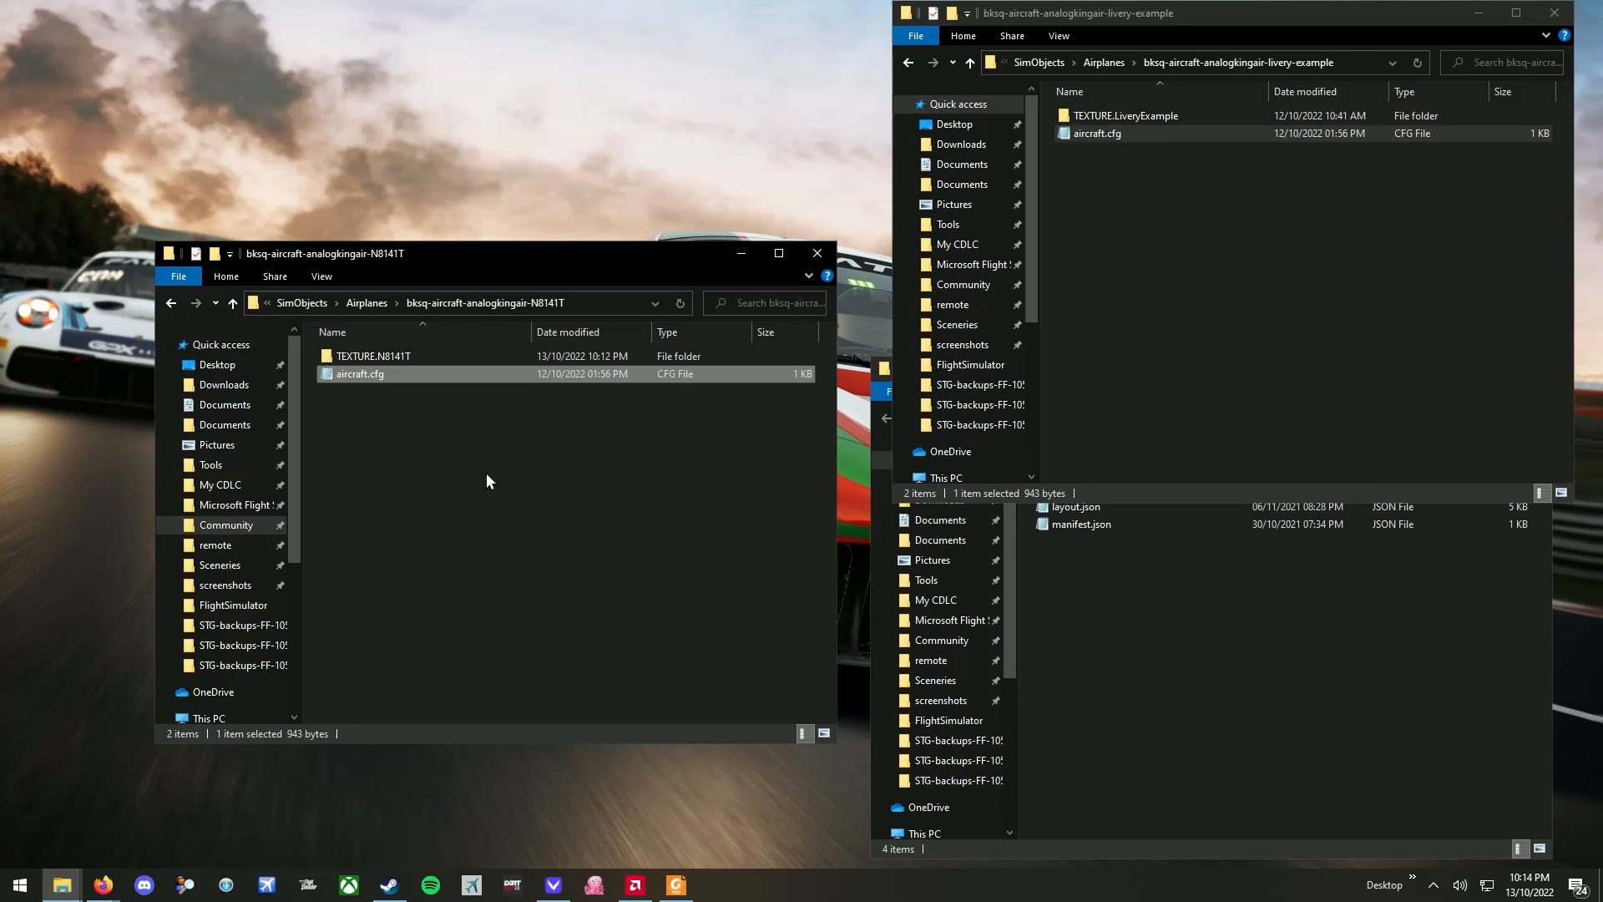
# - Copy texture.CFG from the example's TEXTURE.LiveryExample folder into the new TEXTURE.N8141T folder
pyautogui.click(1190, 246)
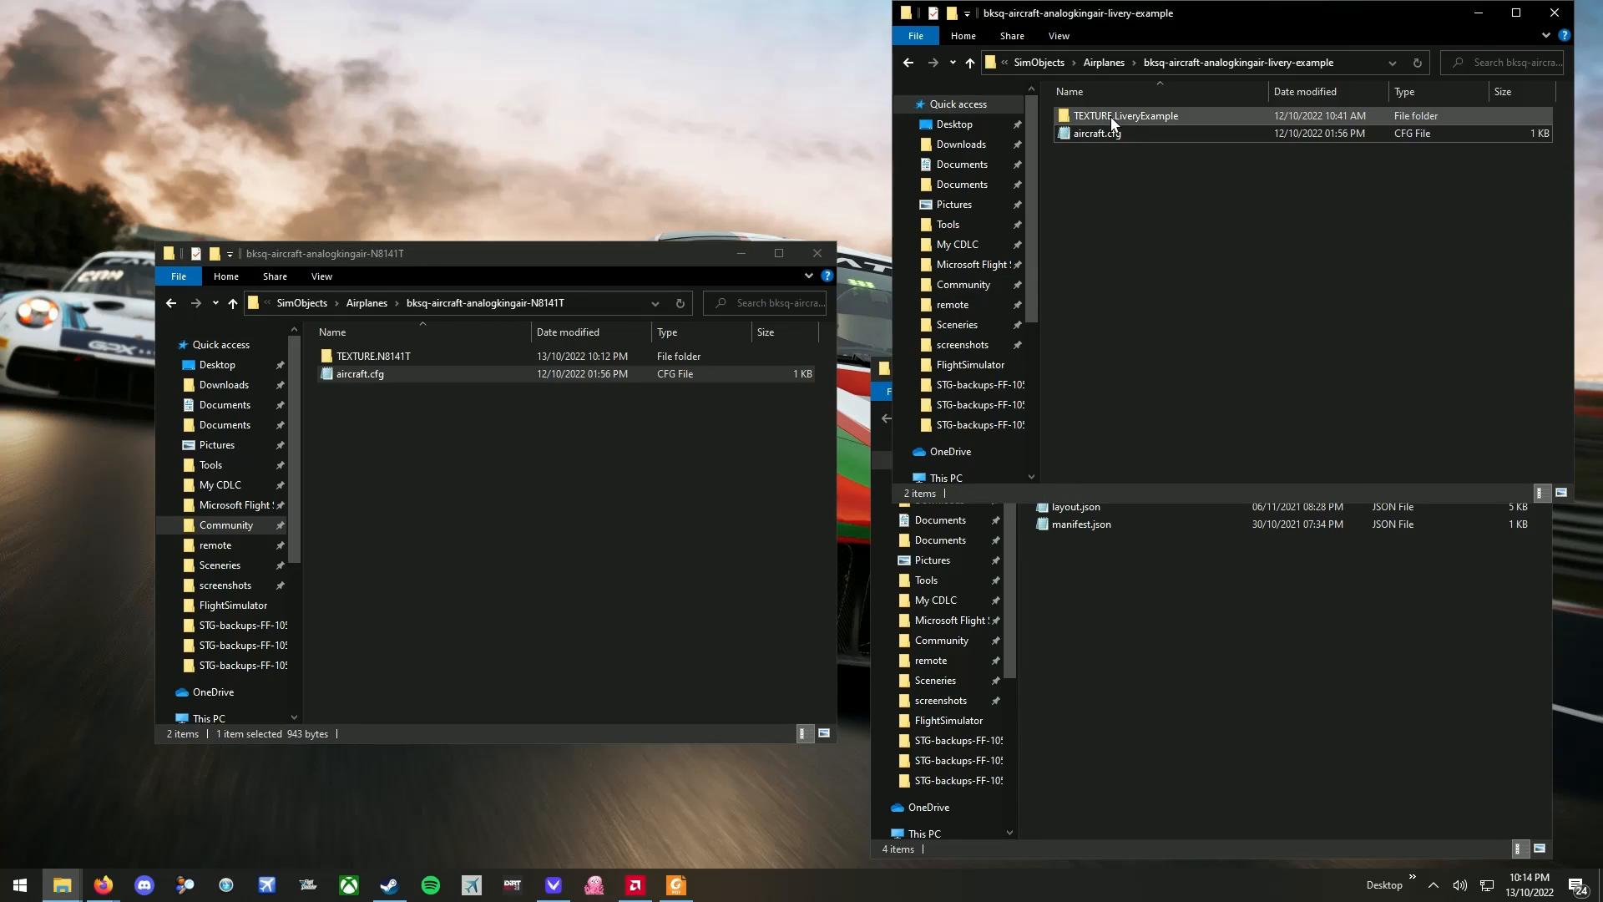
pyautogui.doubleClick(1110, 118)
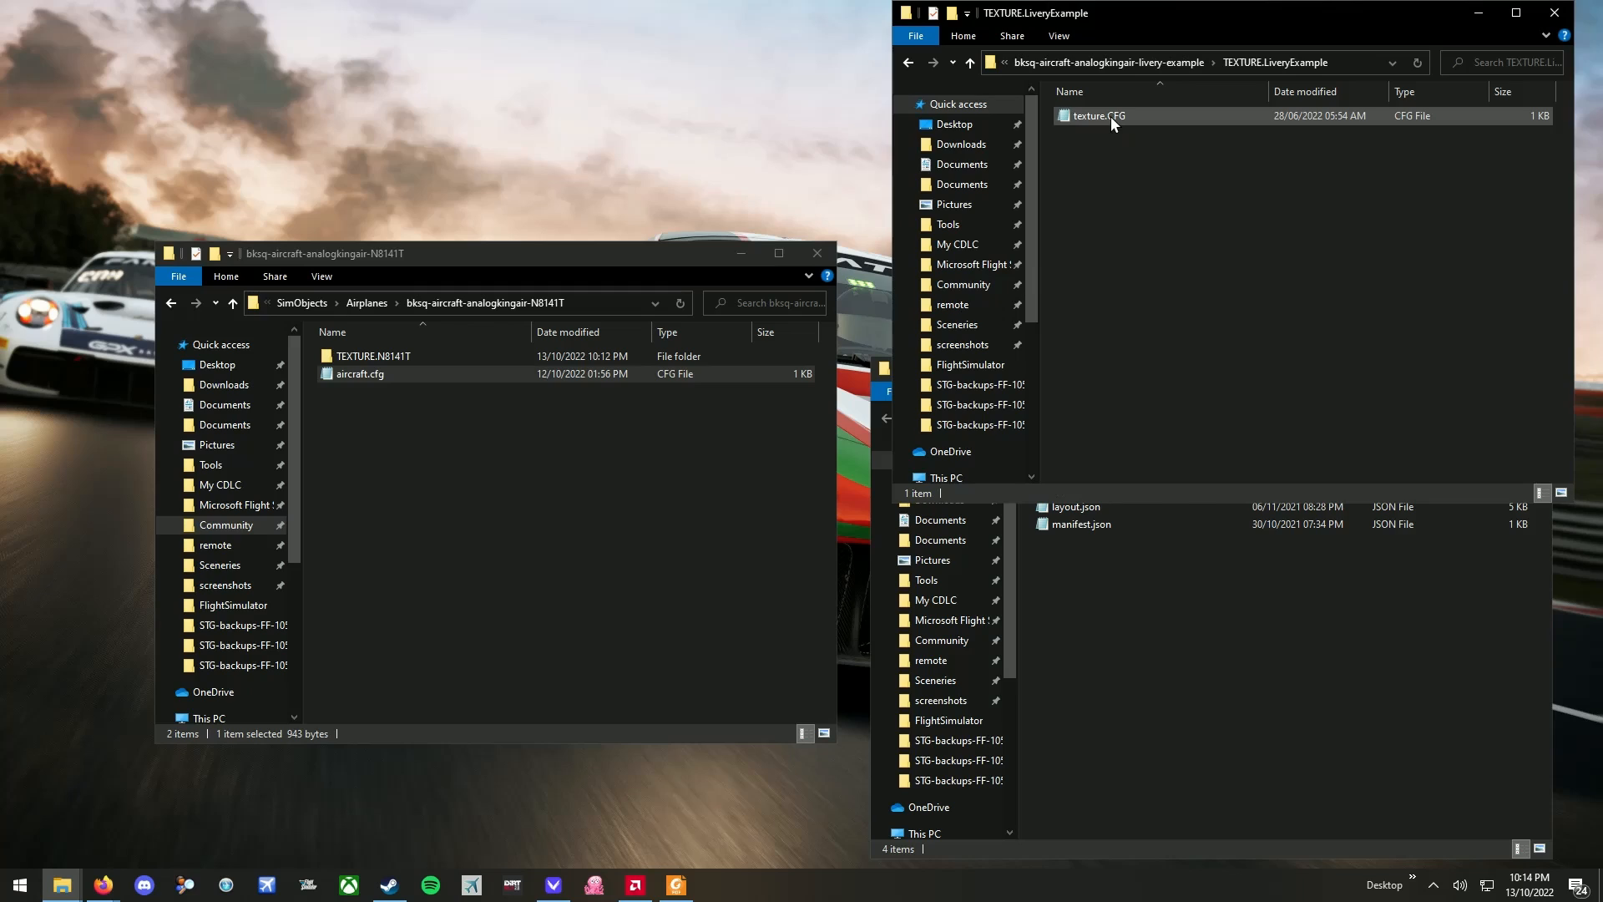
pyautogui.click(1110, 117)
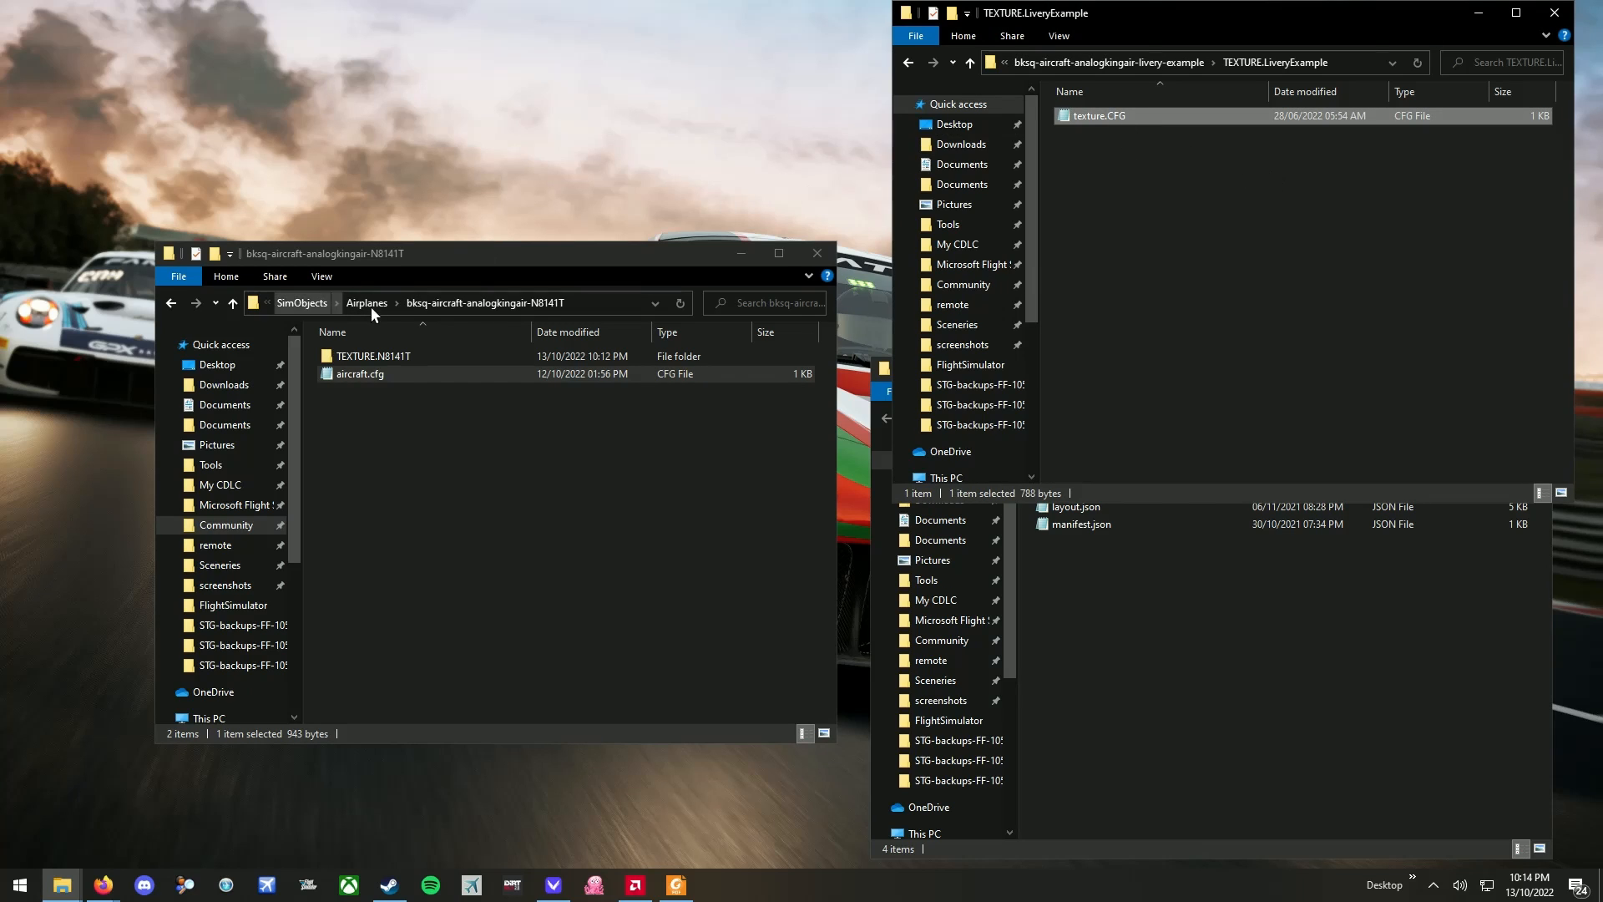
pyautogui.click(395, 357)
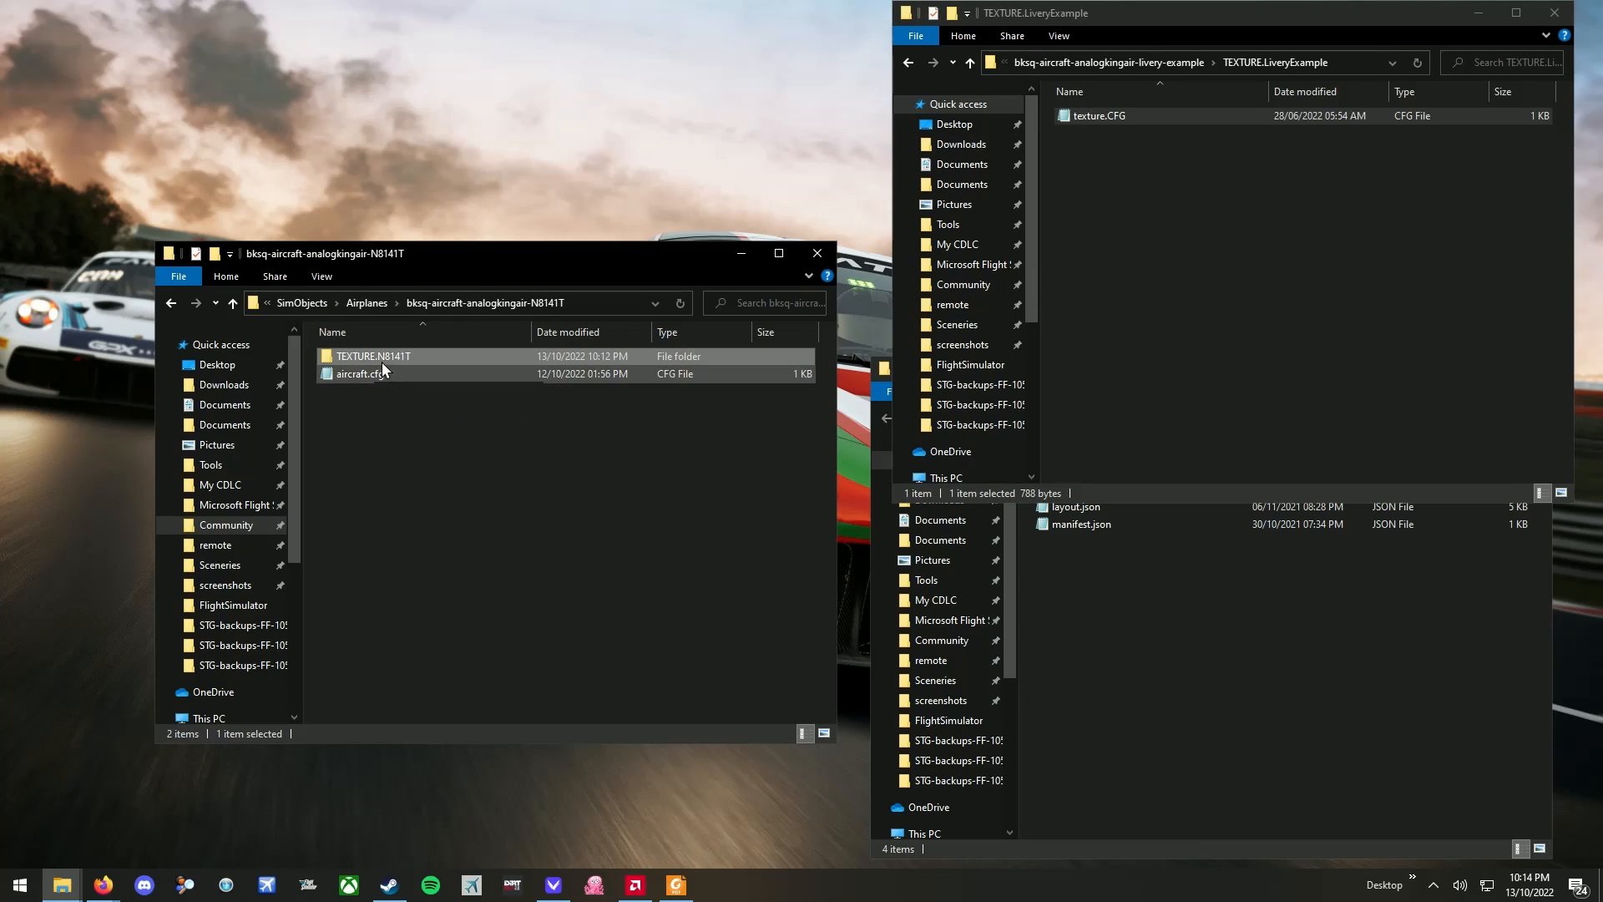
pyautogui.doubleClick(385, 358)
pyautogui.hotkey('ctrl', 'v')
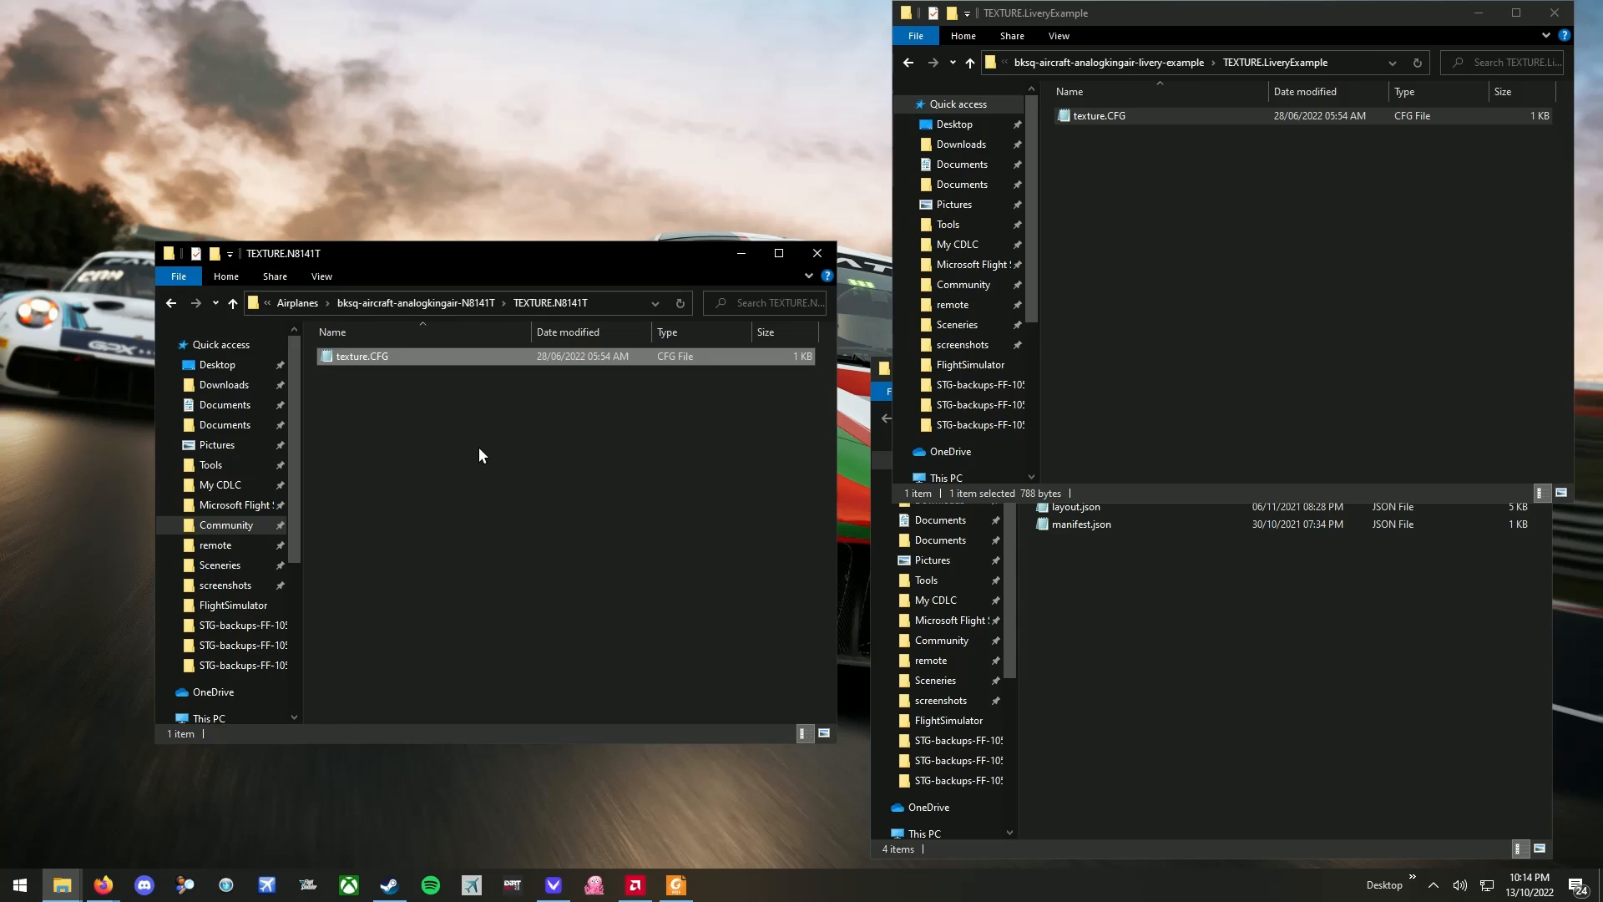
# - Open the copied aircraft.cfg in Notepad and change the Title to "Black Square King Air 350 N8141T"
pyautogui.click(428, 341)
pyautogui.click(423, 302)
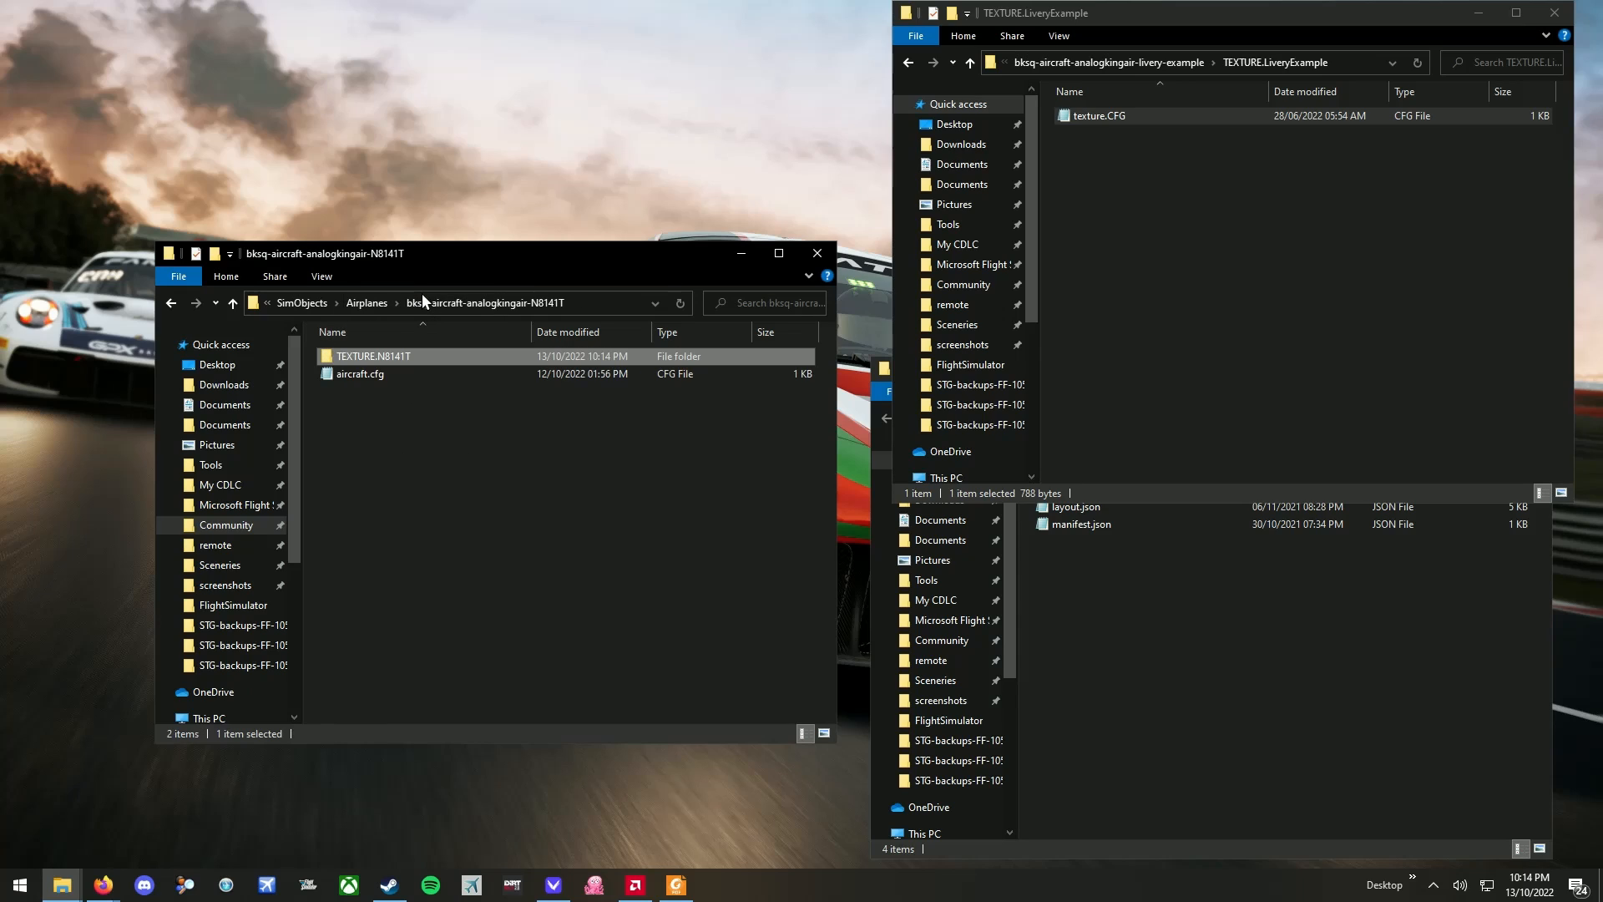
pyautogui.doubleClick(369, 374)
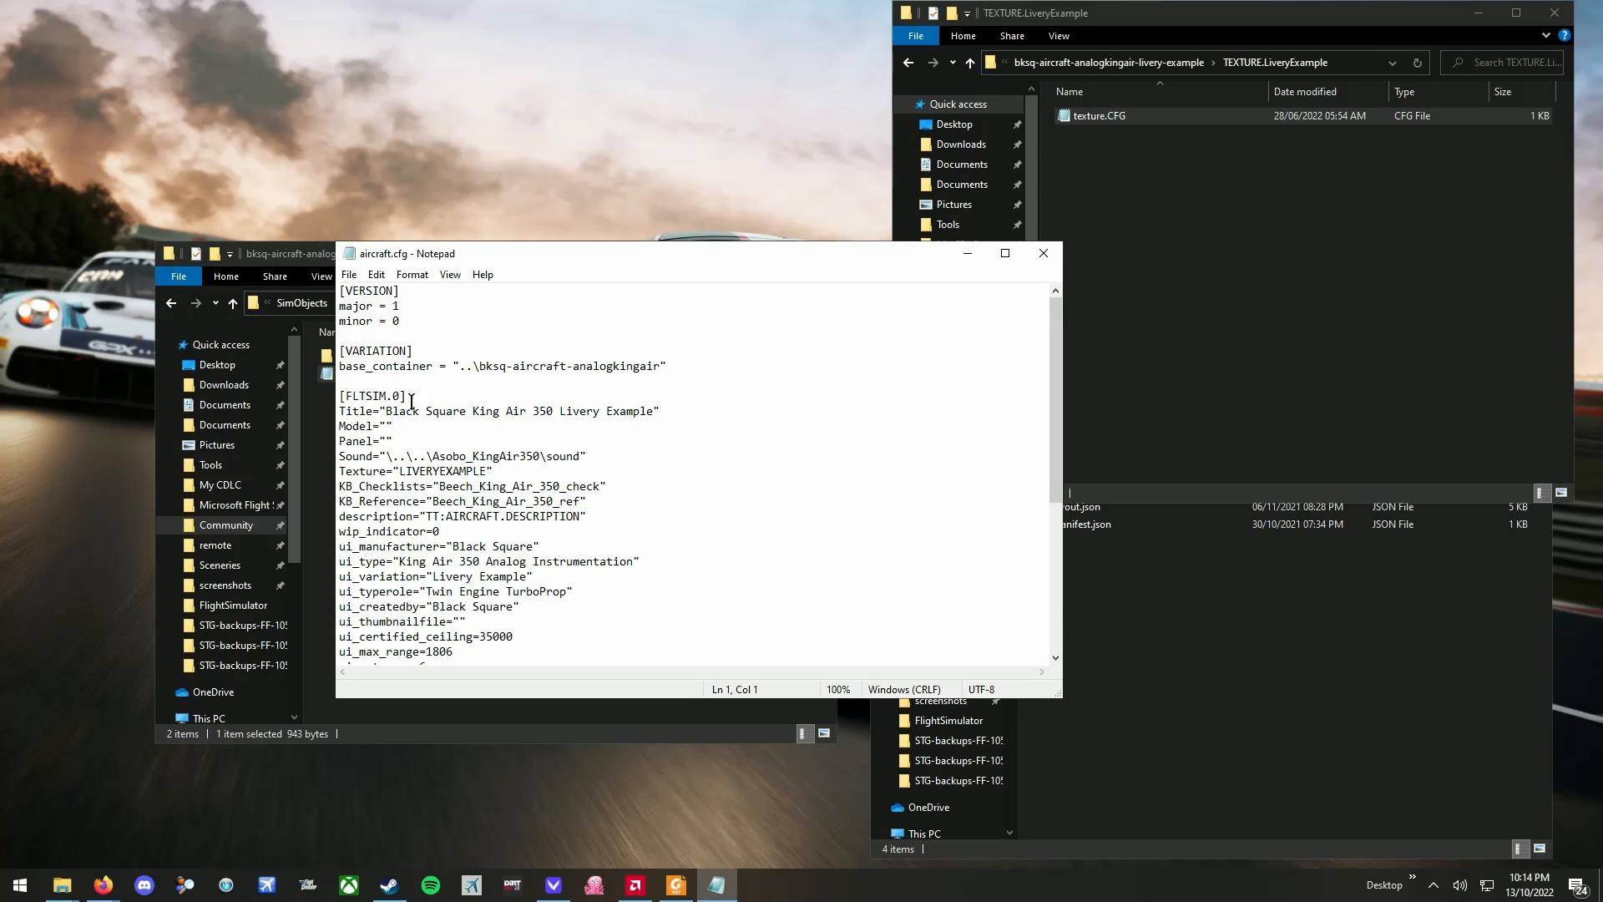
pyautogui.scroll(-2, 417, 446)
pyautogui.scroll(2, 600, 408)
pyautogui.click(657, 411)
pyautogui.press('BackSpace')
pyautogui.press('BackSpace')
pyautogui.press('BackSpace')
pyautogui.press('BackSpace')
pyautogui.press('BackSpace')
pyautogui.press('BackSpace')
pyautogui.press('BackSpace')
pyautogui.press('BackSpace')
pyautogui.press('BackSpace')
pyautogui.press('BackSpace')
pyautogui.press('BackSpace')
pyautogui.press('BackSpace')
pyautogui.press('BackSpace')
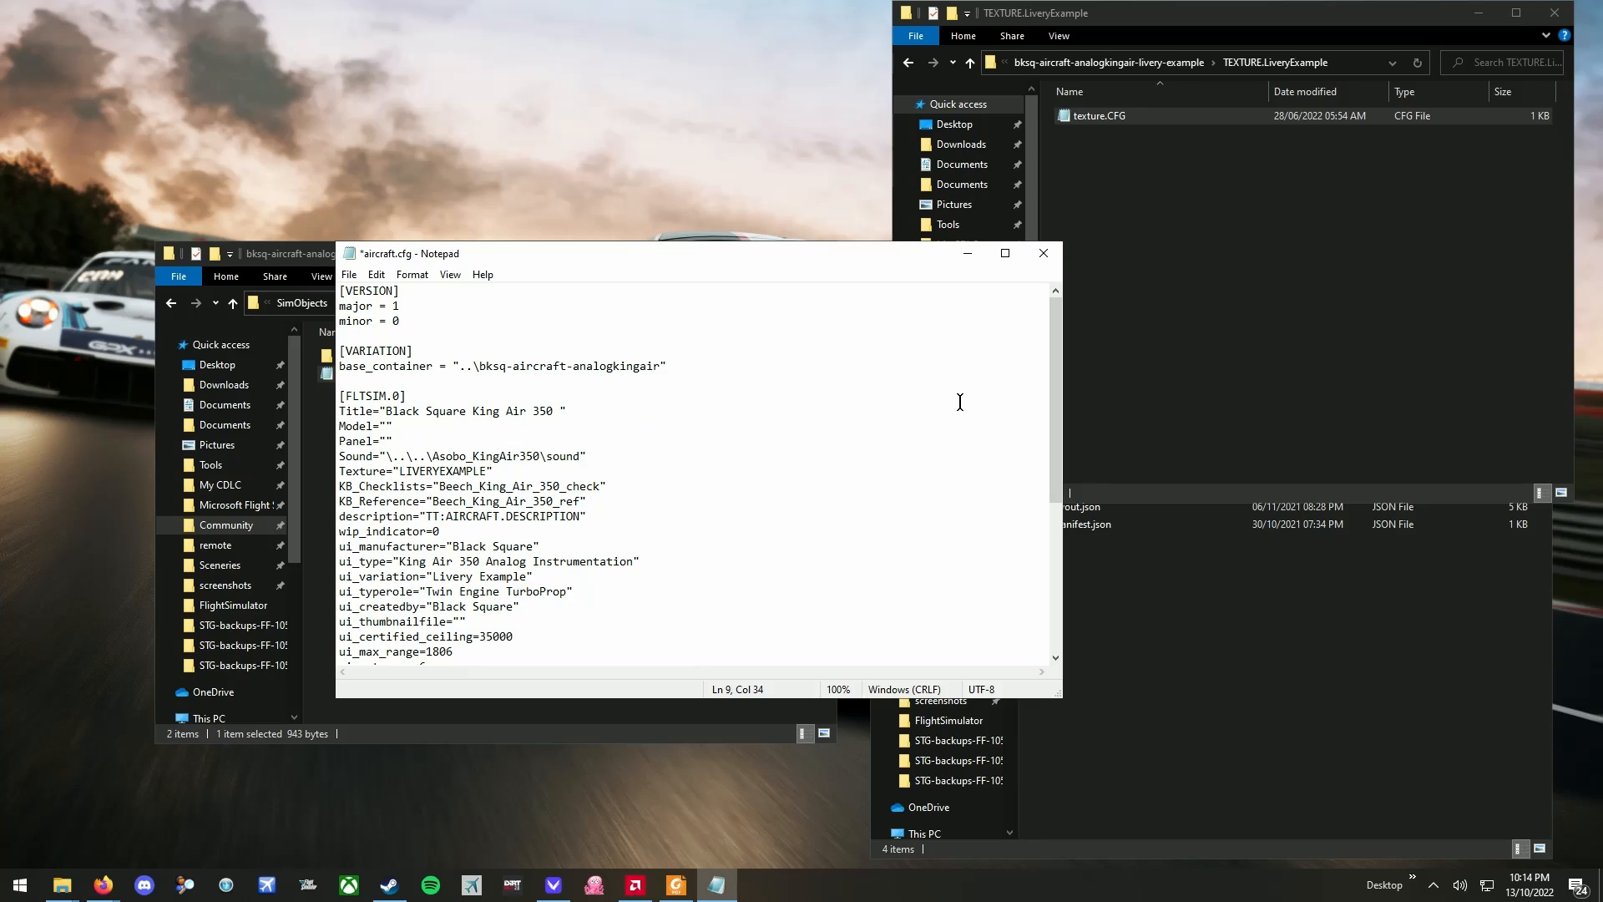
pyautogui.write('N8141T')
# - Set both the Texture and ui_variation values in aircraft.cfg to "N8141T"
pyautogui.moveTo(490, 471); pyautogui.dragTo(400, 437)
pyautogui.doubleClick(405, 472)
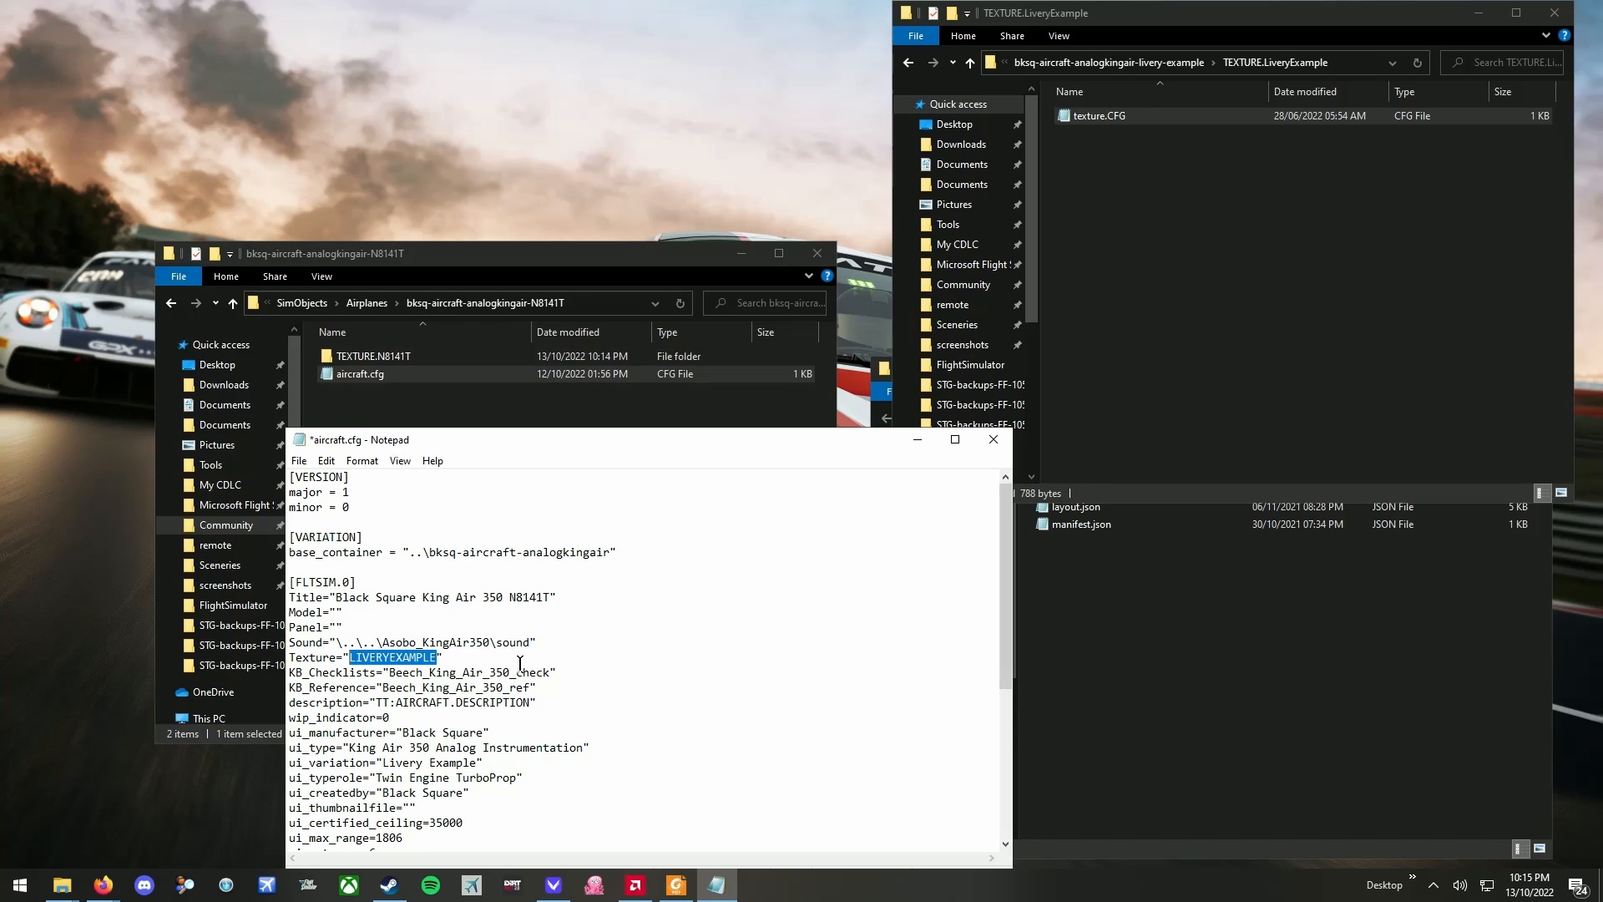
pyautogui.write('N8141T')
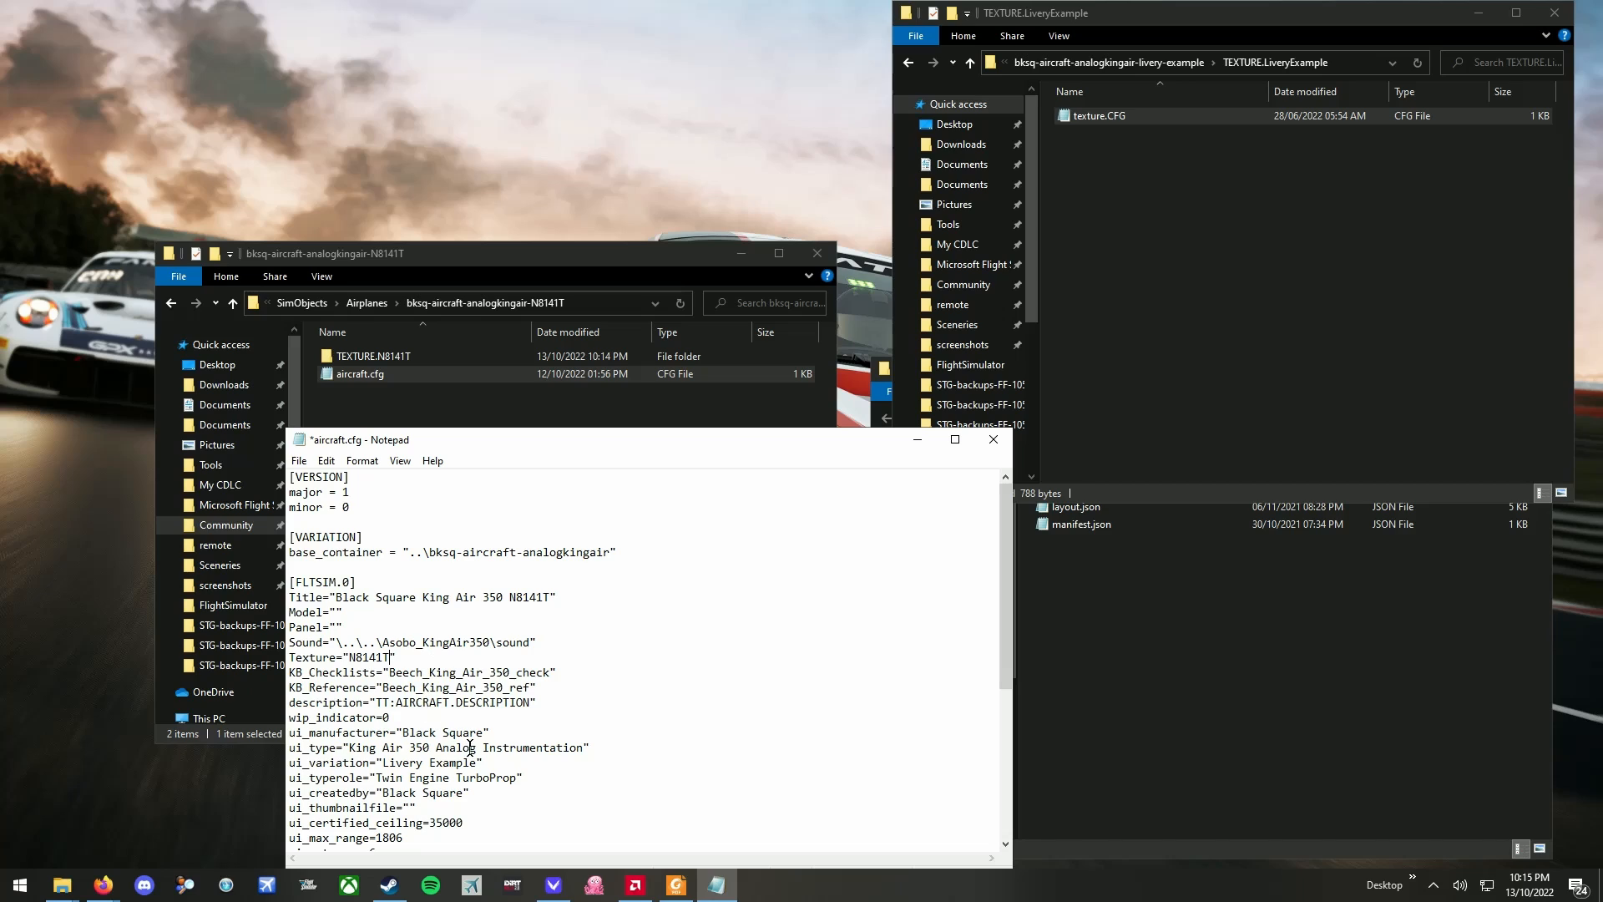
pyautogui.scroll(-2, 421, 755)
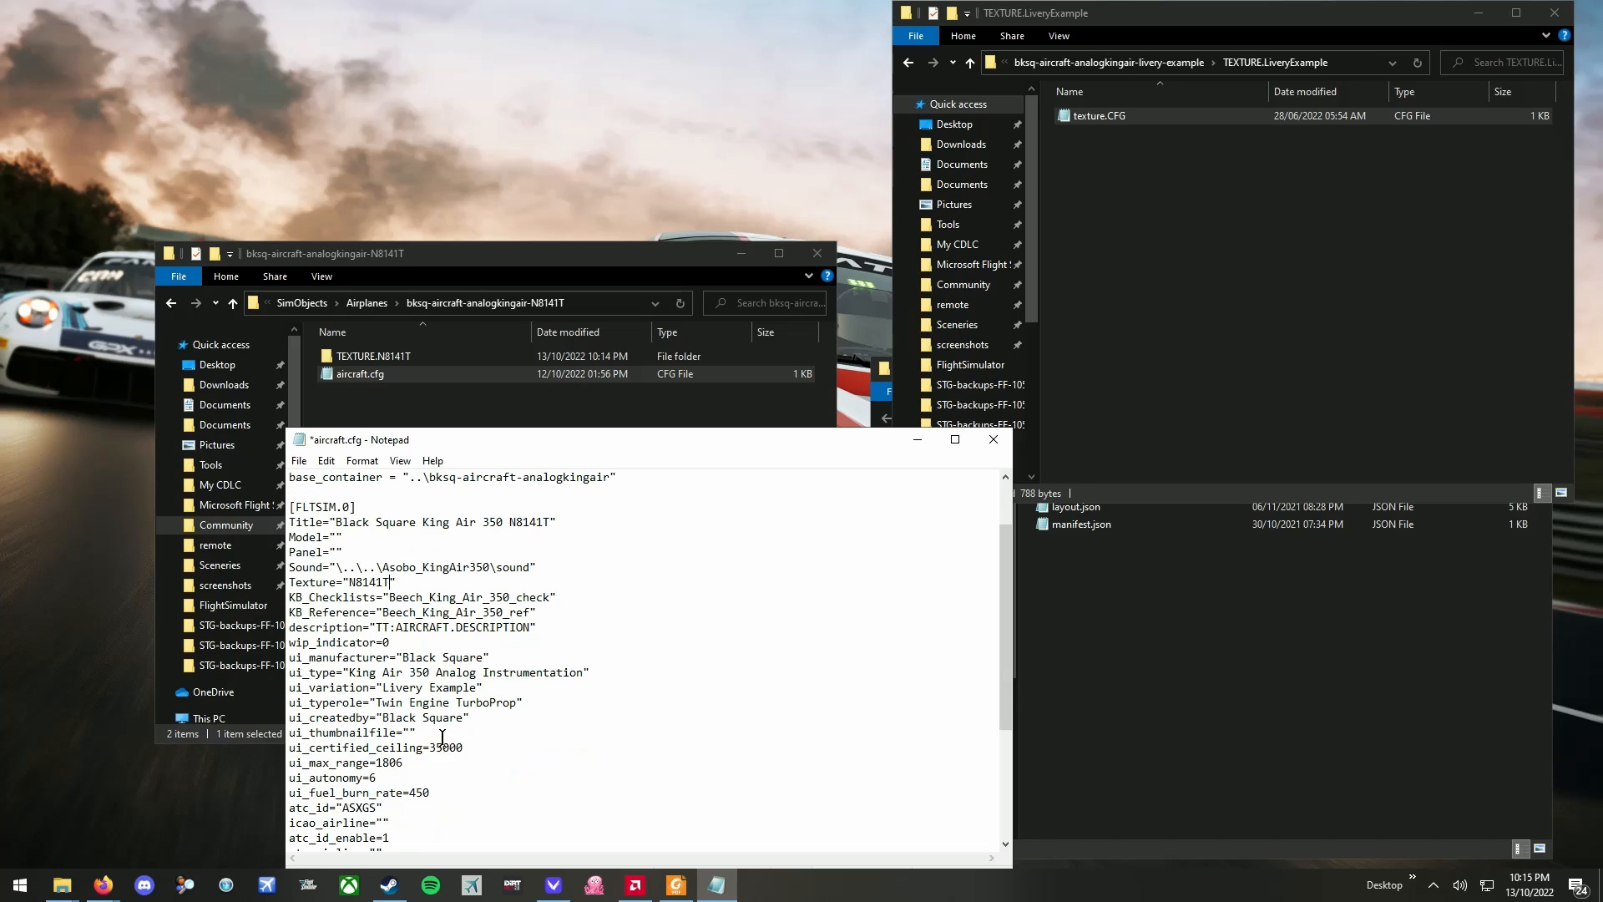
pyautogui.moveTo(478, 687); pyautogui.dragTo(382, 690)
pyautogui.write('N8141T')
# - Set the atc_id value in aircraft.cfg to "N8141T"
pyautogui.scroll(-2, 458, 682)
pyautogui.scroll(-2, 459, 668)
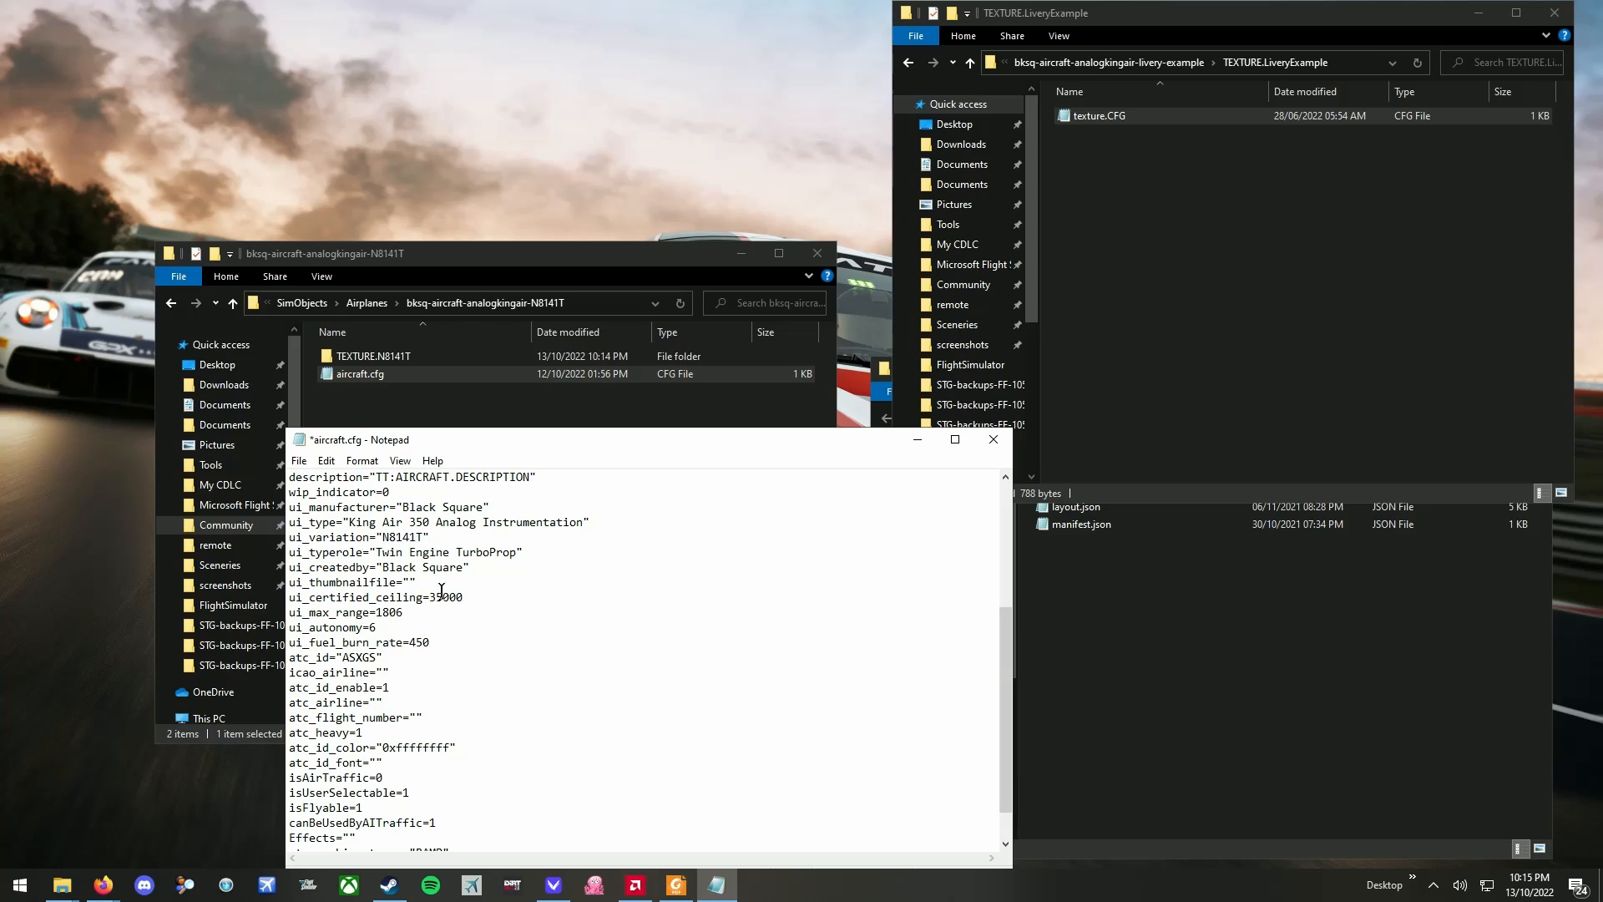
pyautogui.scroll(-1, 431, 629)
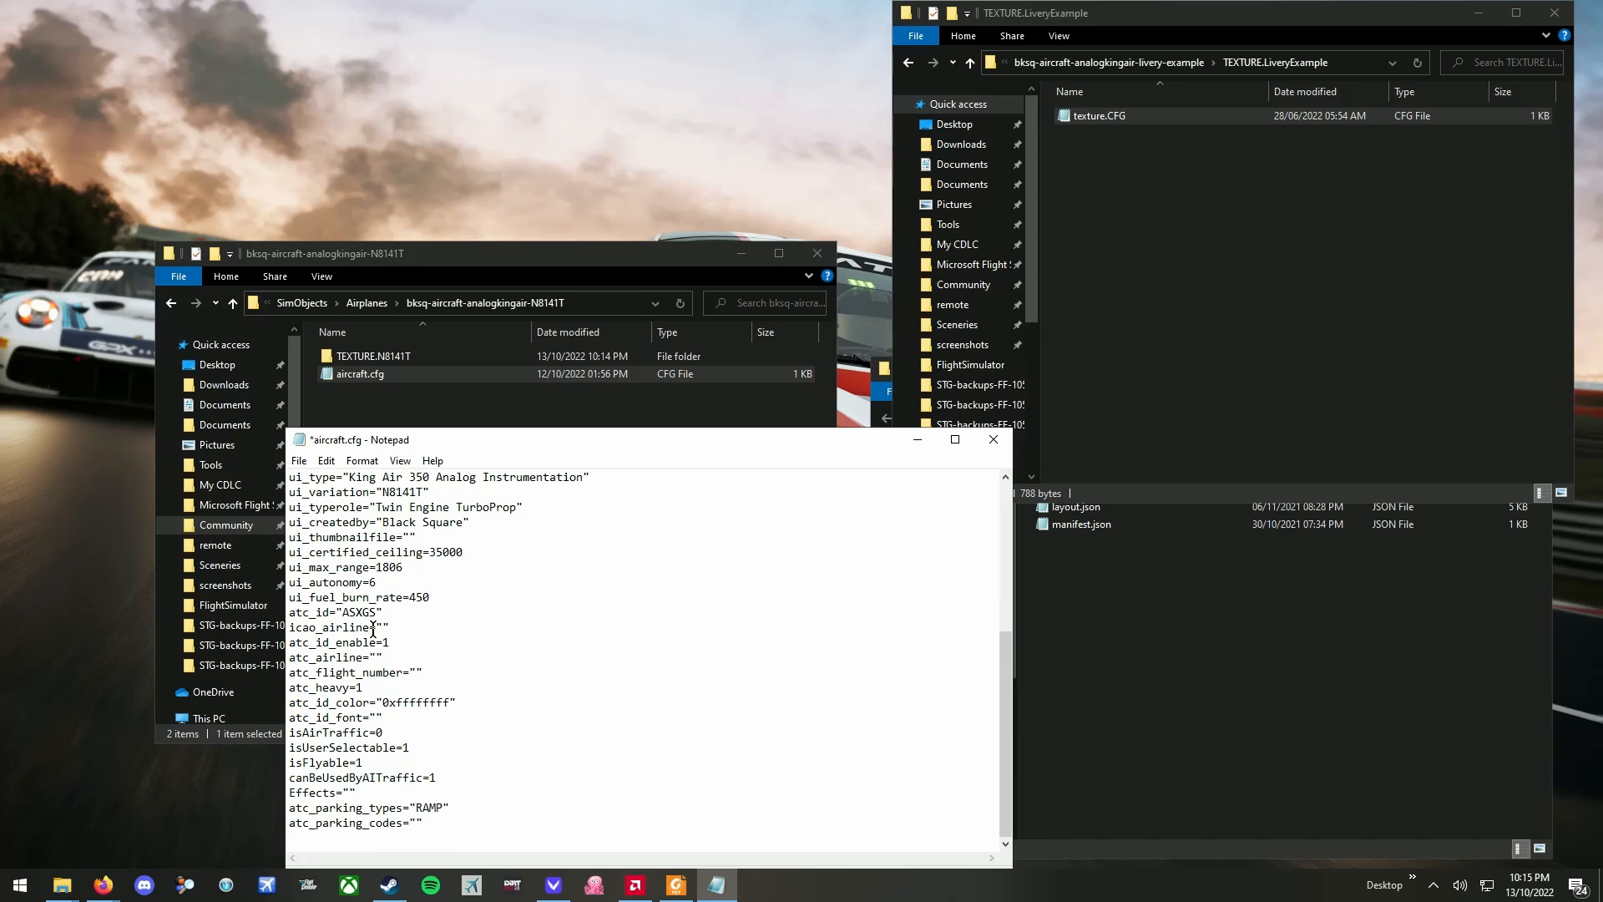
pyautogui.moveTo(377, 612); pyautogui.dragTo(342, 612)
pyautogui.write('N8141T')
# - Save the edited aircraft.cfg and close it
pyautogui.click(376, 657)
pyautogui.scroll(6, 563, 601)
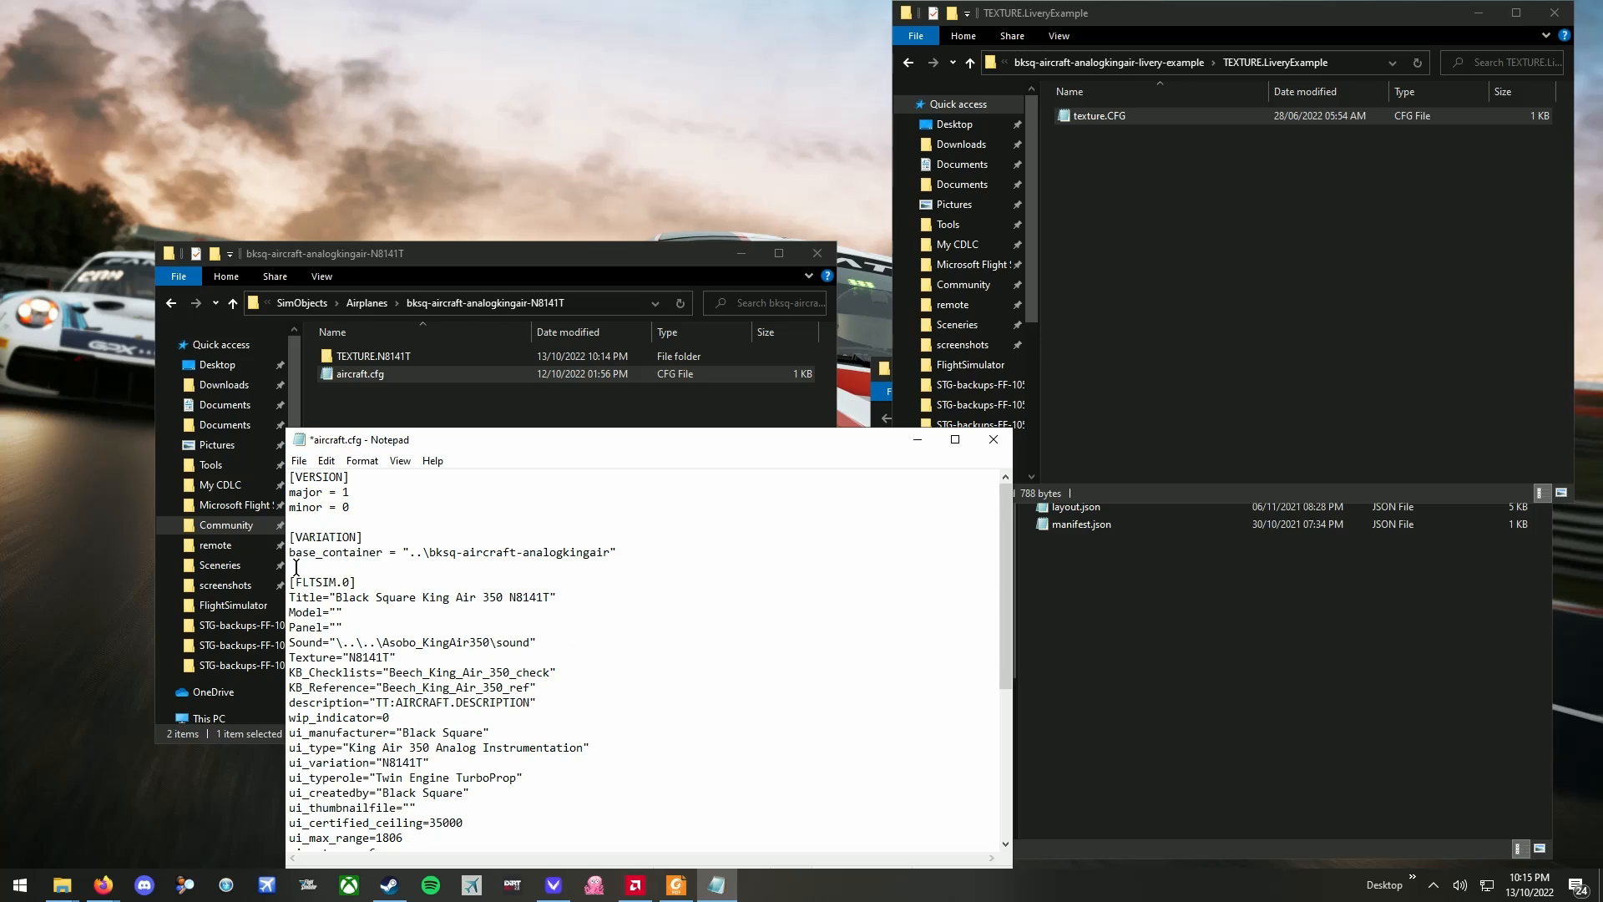
pyautogui.hotkey('ctrl', 's')
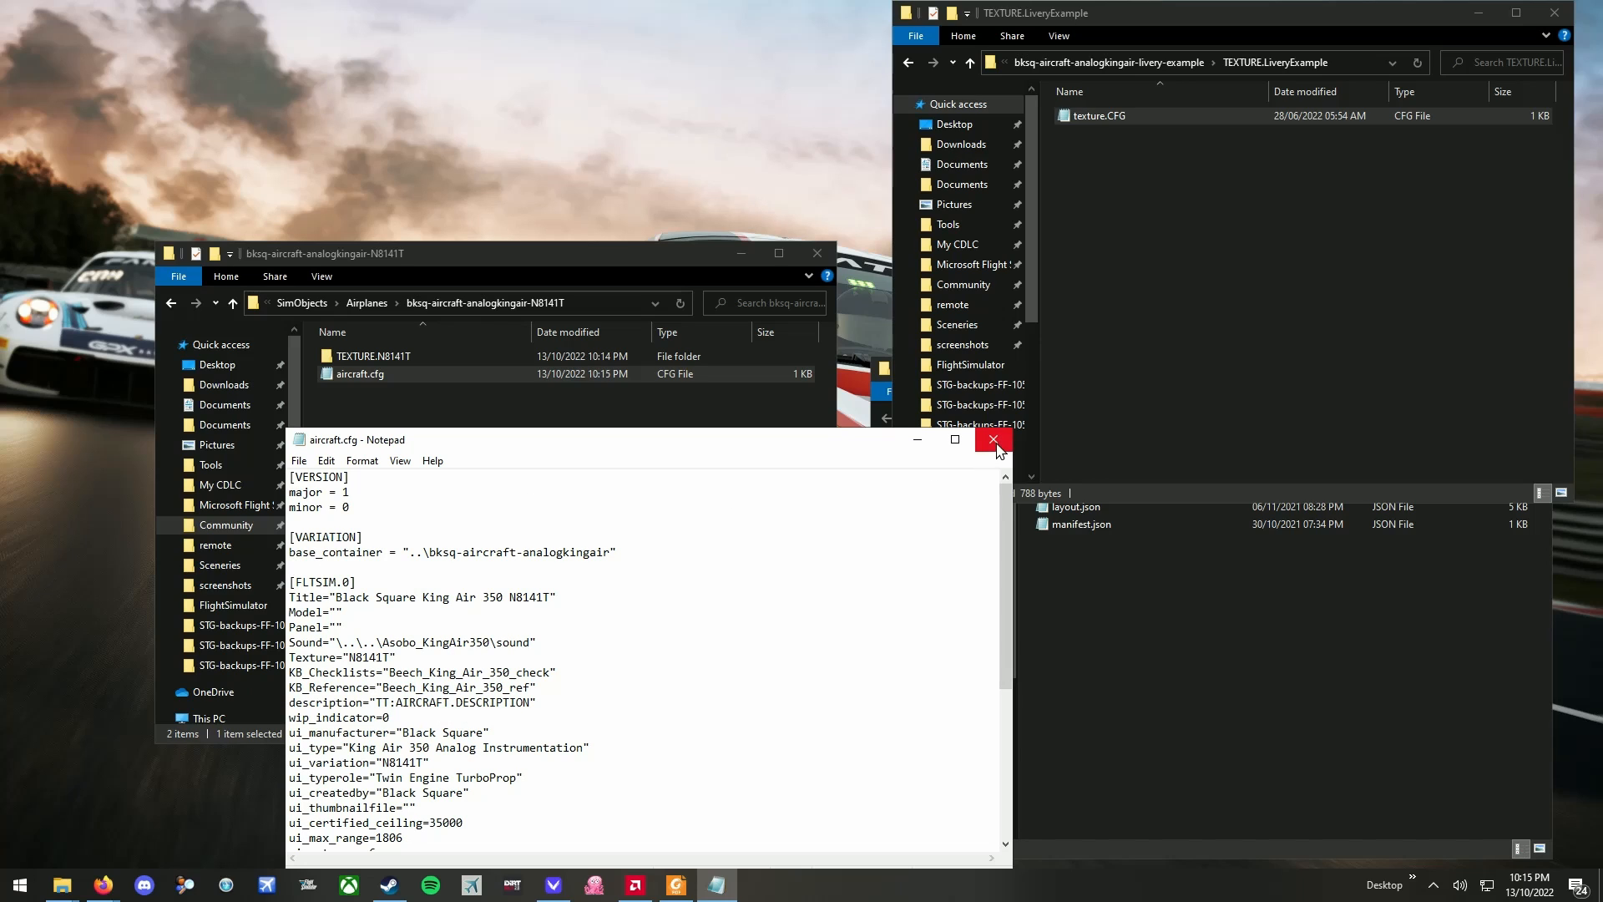
pyautogui.click(993, 439)
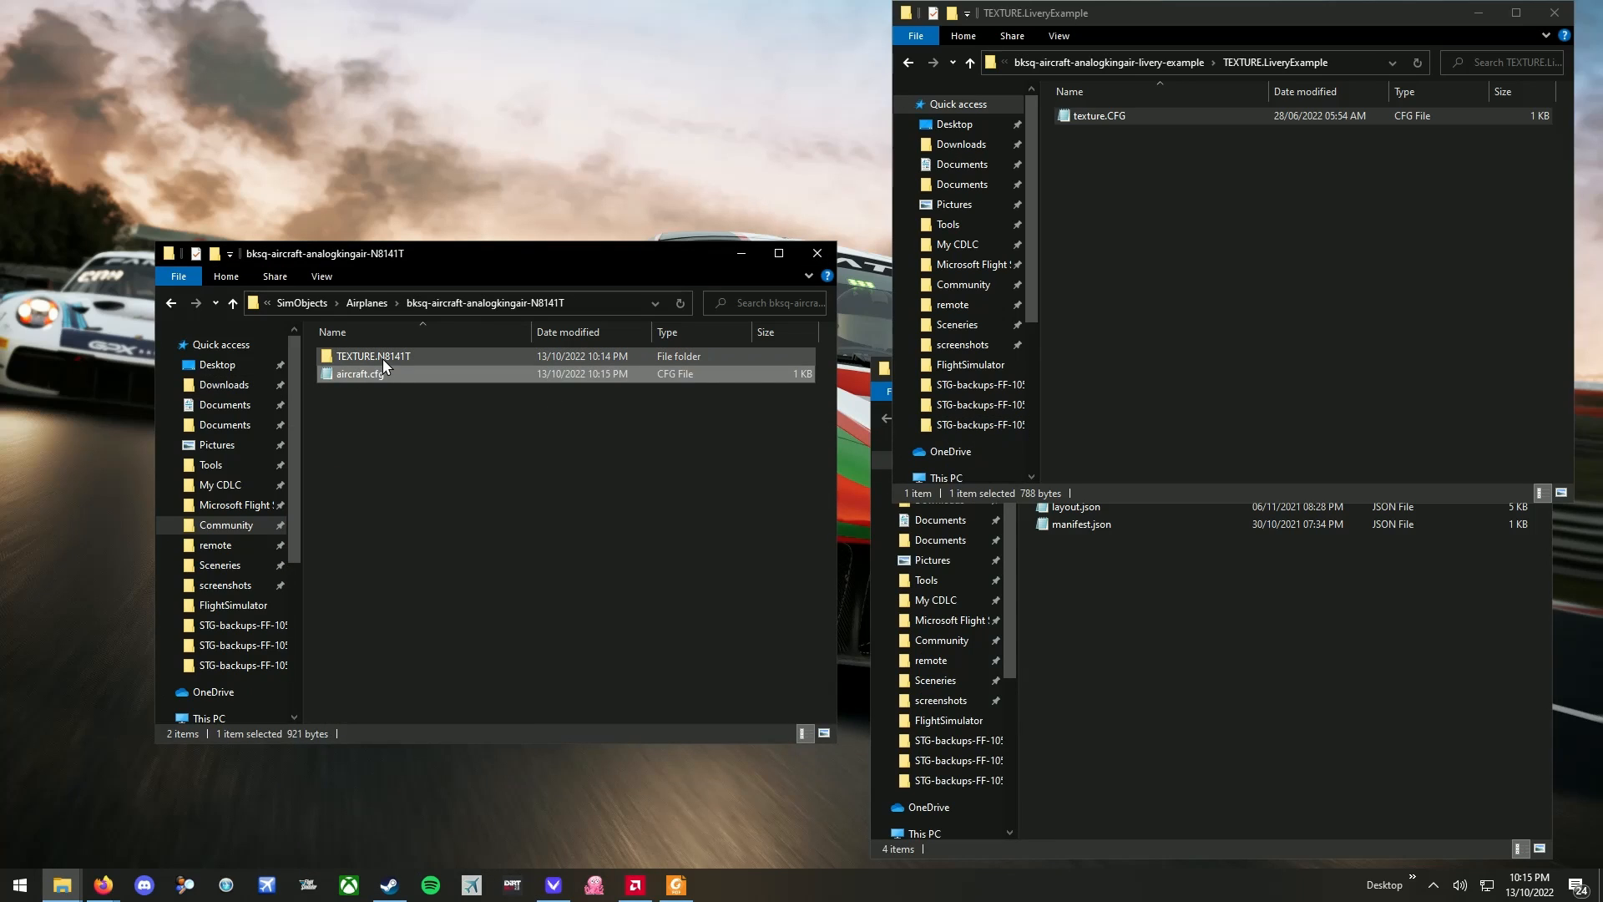
# - Open texture.CFG from the new livery's TEXTURE.N8141T folder in Notepad and arrange the windows so both remain accessible
pyautogui.doubleClick(383, 358)
pyautogui.click(382, 358)
pyautogui.doubleClick(383, 358)
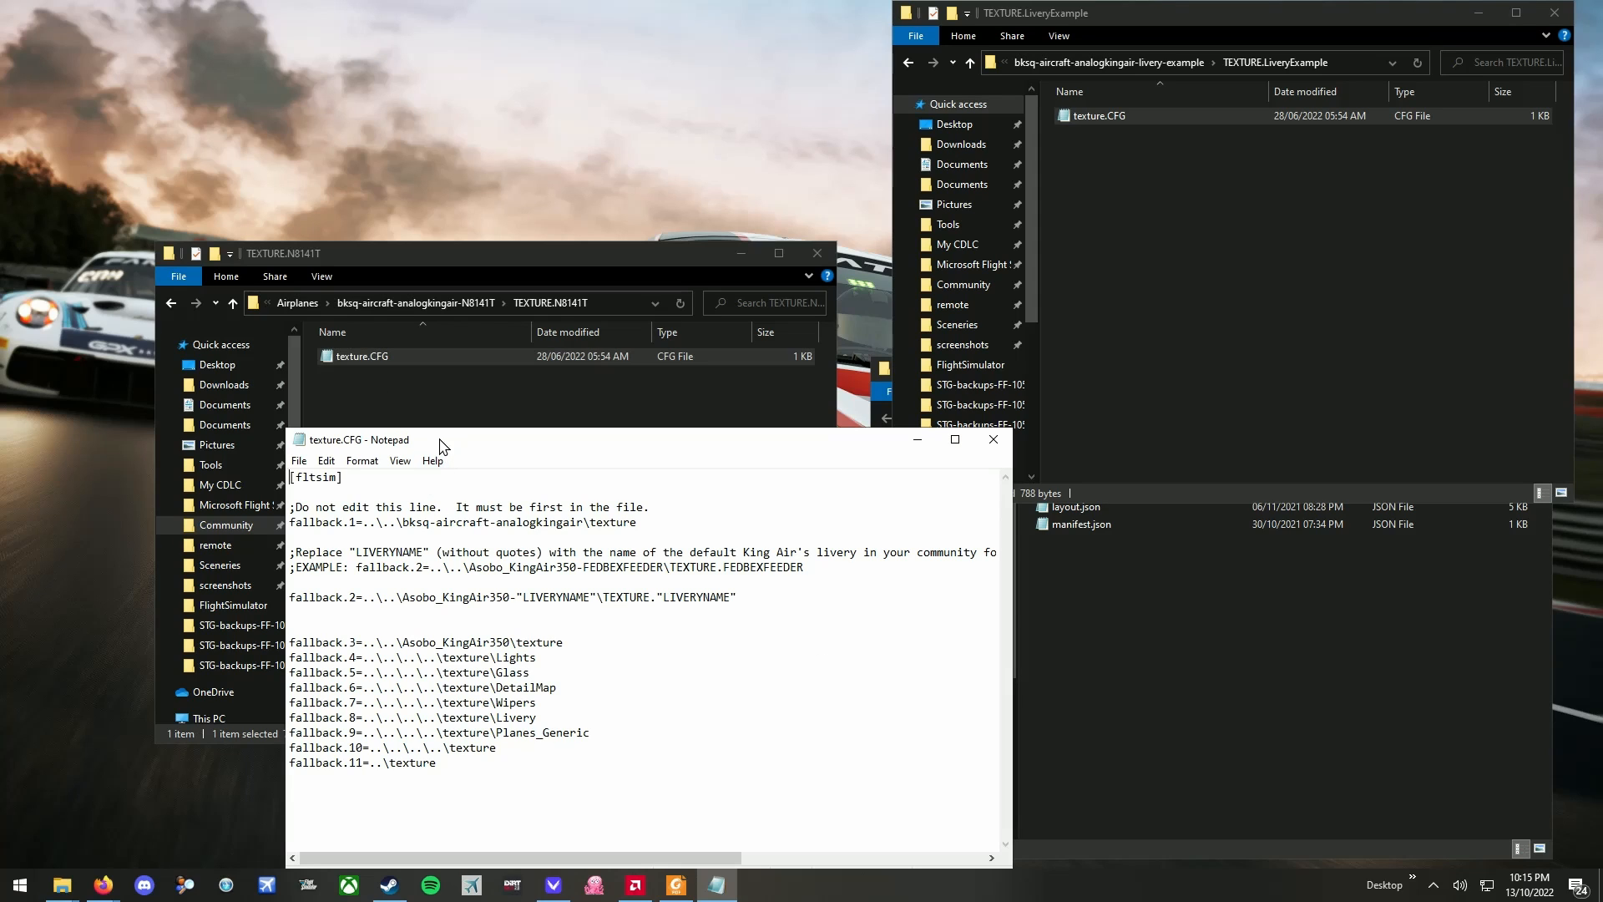
pyautogui.moveTo(440, 445); pyautogui.dragTo(394, 385)
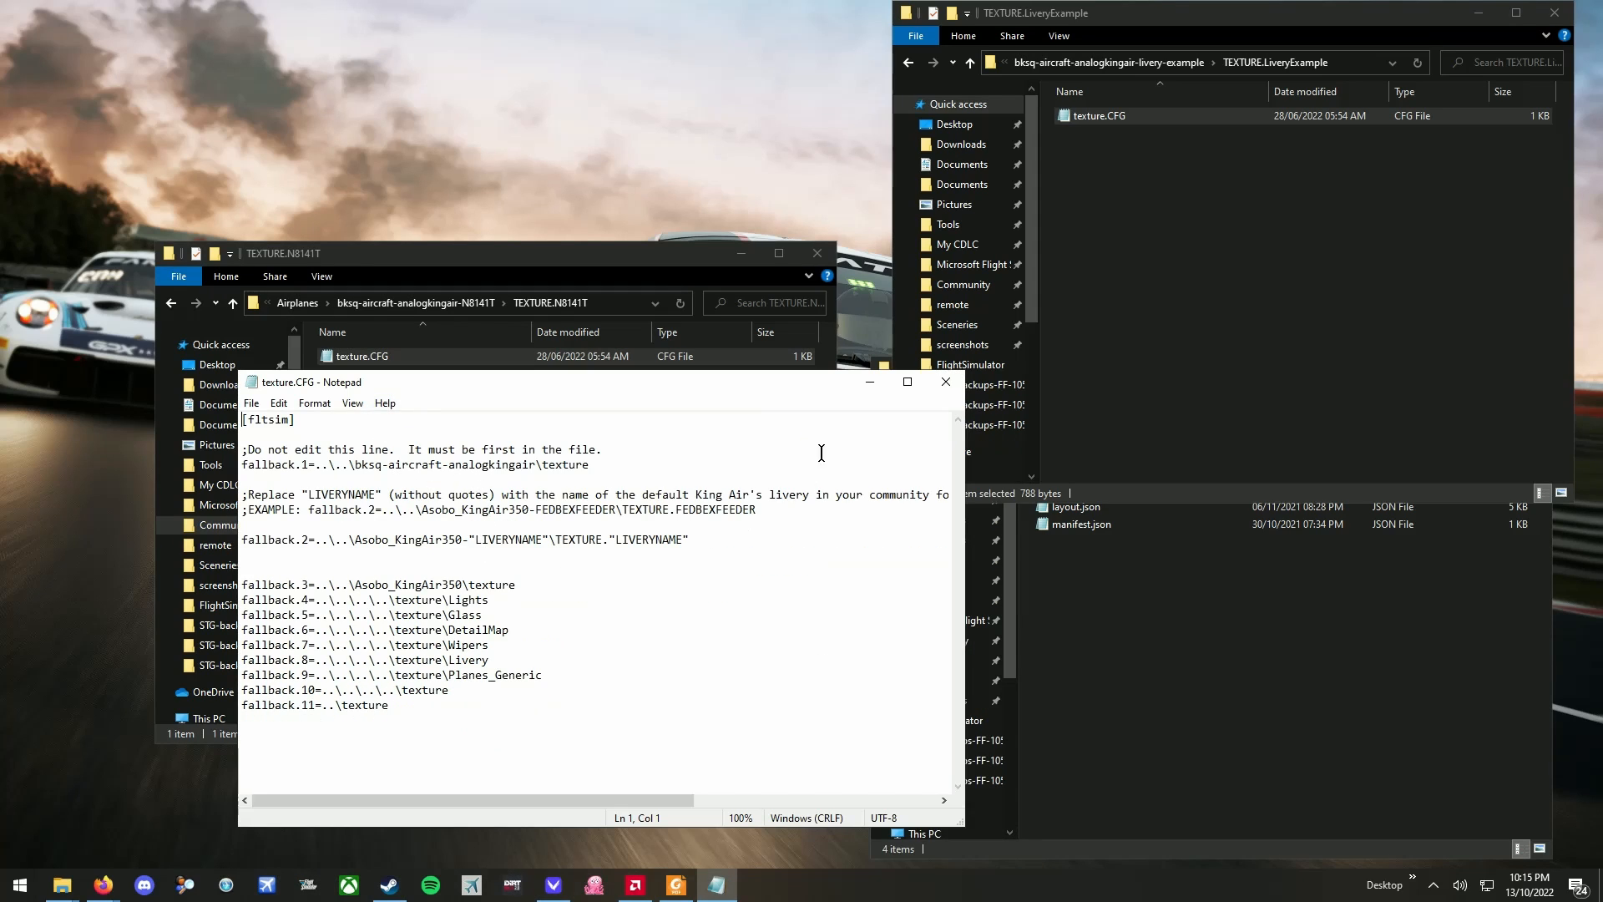
pyautogui.moveTo(520, 276); pyautogui.dragTo(448, 56)
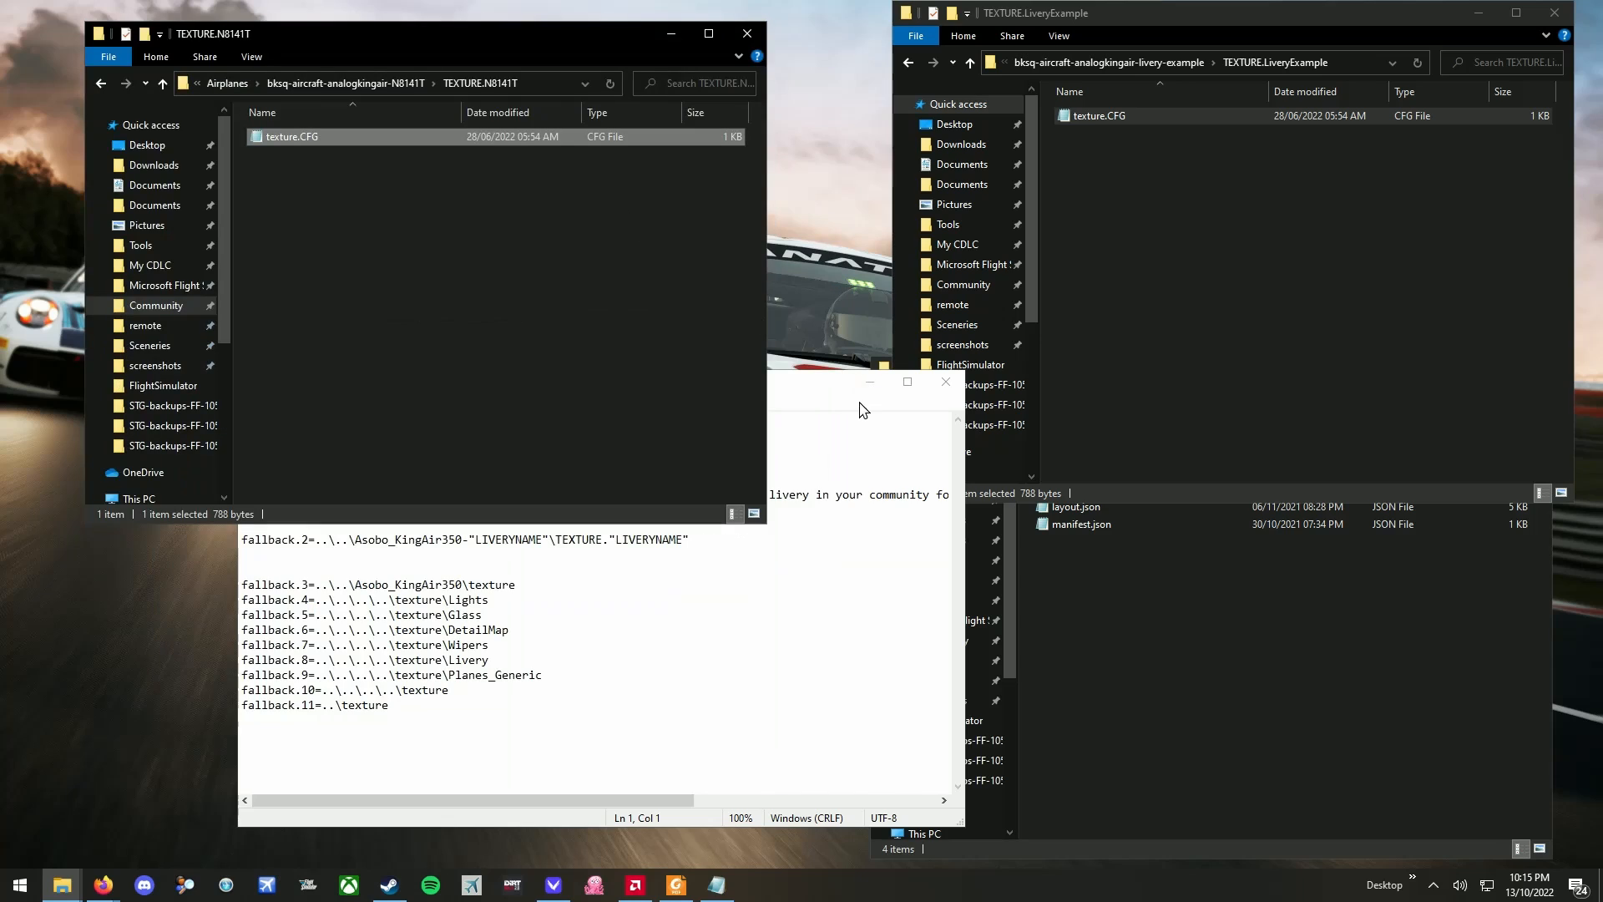
pyautogui.click(797, 395)
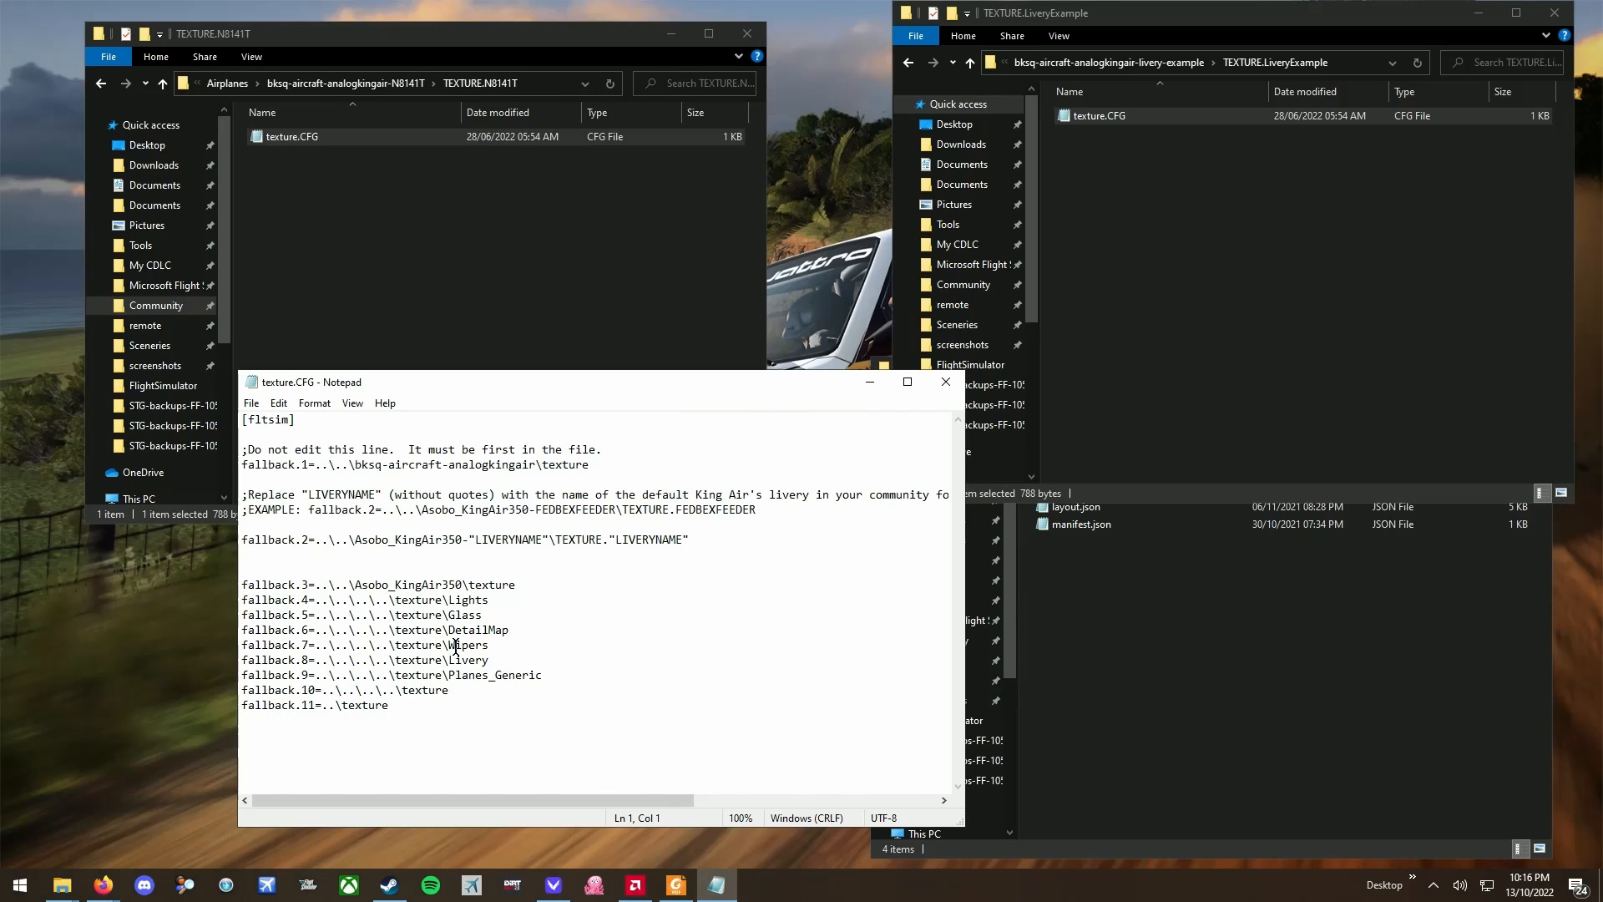
# - Replace the first "LIVERYNAME" placeholder, including its quotes, in the fallback.2 path with N8141T
pyautogui.moveTo(464, 800); pyautogui.dragTo(406, 781)
pyautogui.click(422, 541)
pyautogui.moveTo(544, 543); pyautogui.dragTo(467, 546)
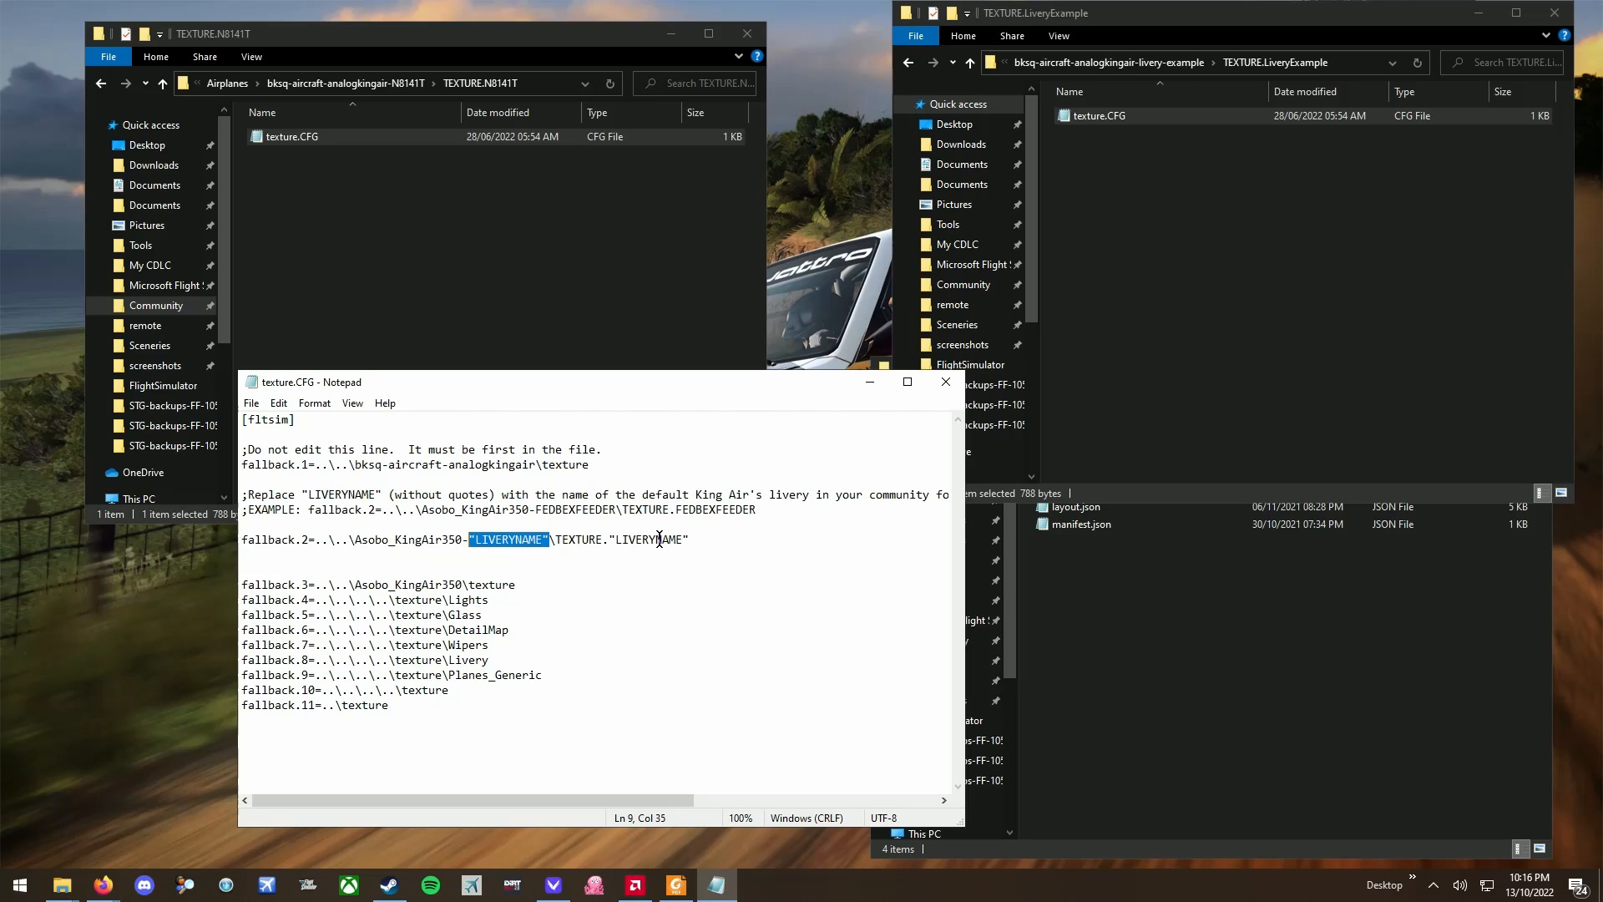
pyautogui.write('N8141T')
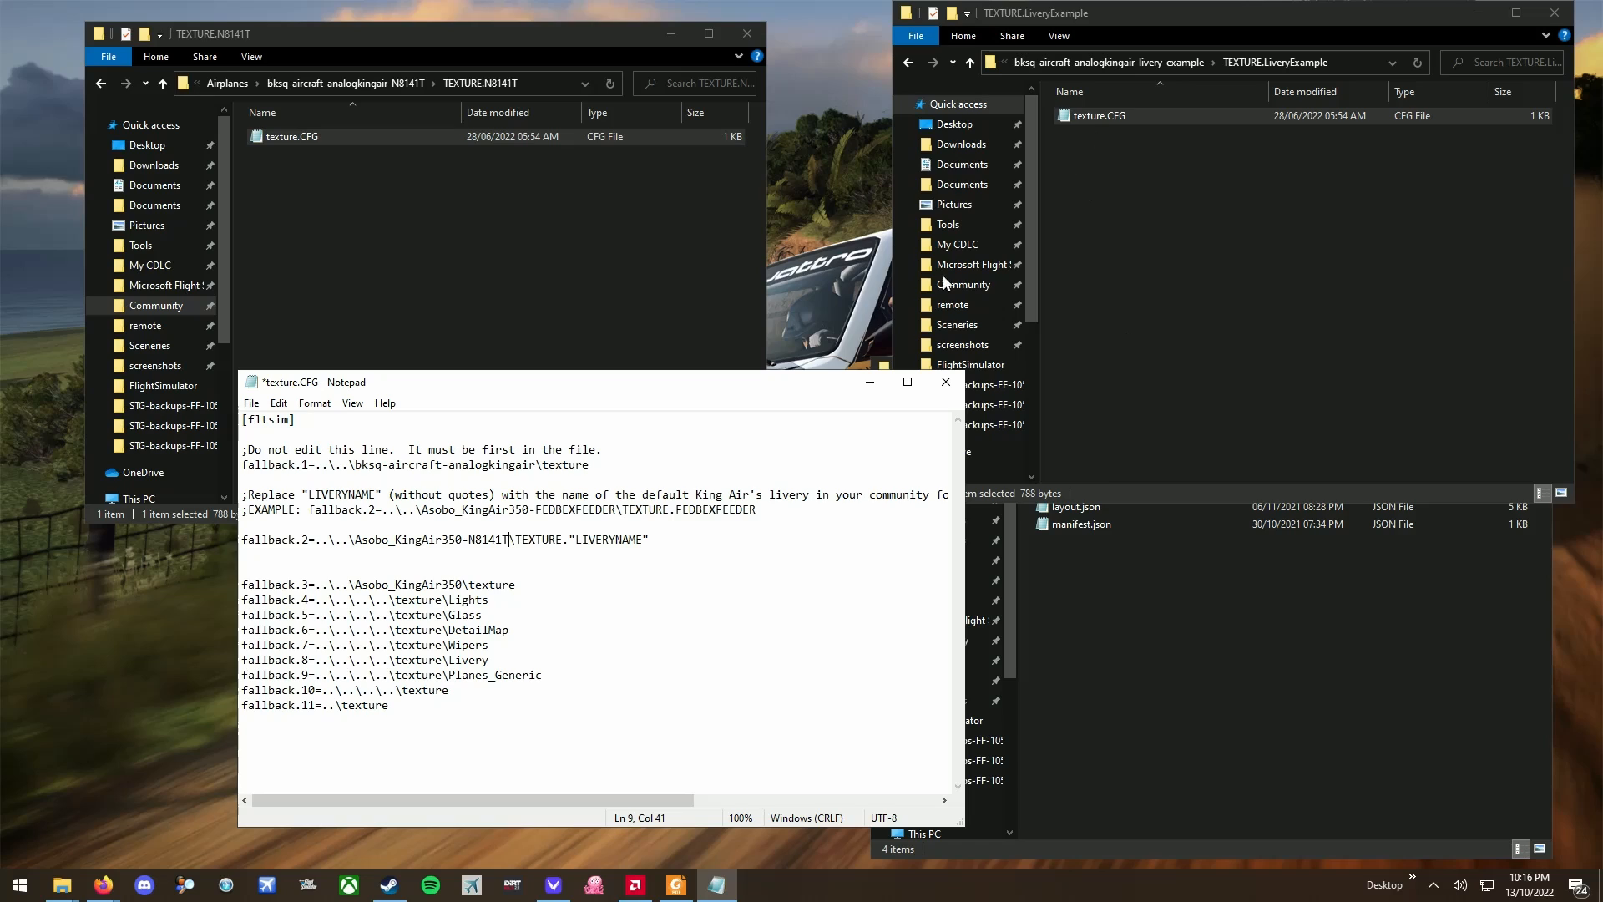
# - Browse to the Airplanes folder of livery-asobo-b350-N8141T-jod and compare its aircraft folder name with the fallback.2 path
pyautogui.click(1150, 650)
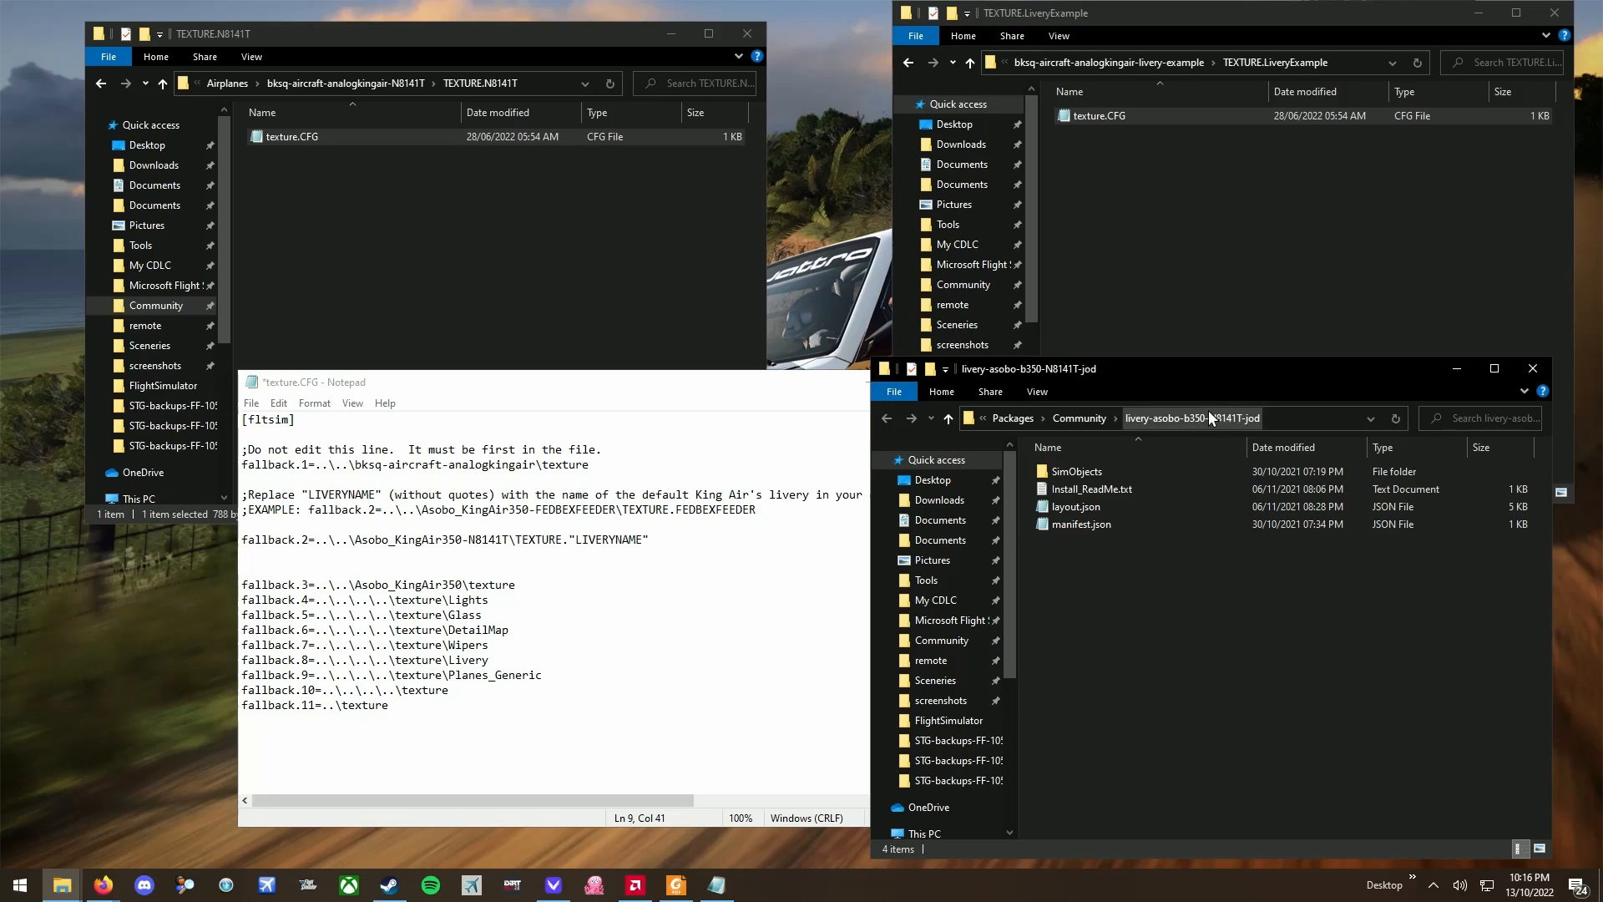
pyautogui.doubleClick(1071, 471)
pyautogui.doubleClick(1071, 471)
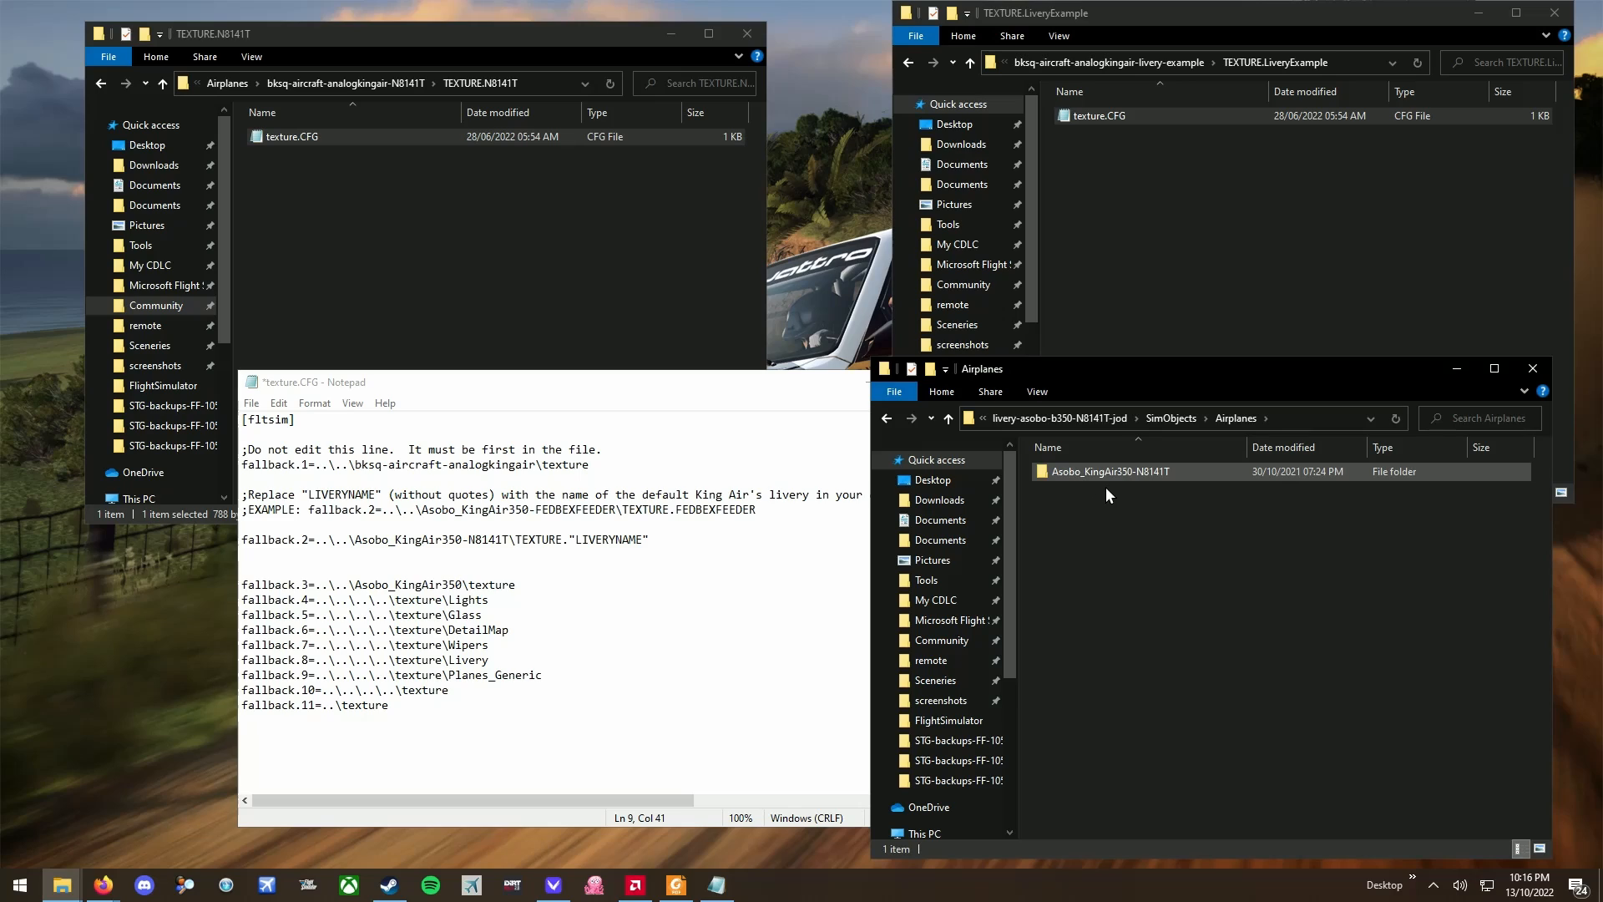
pyautogui.click(1105, 480)
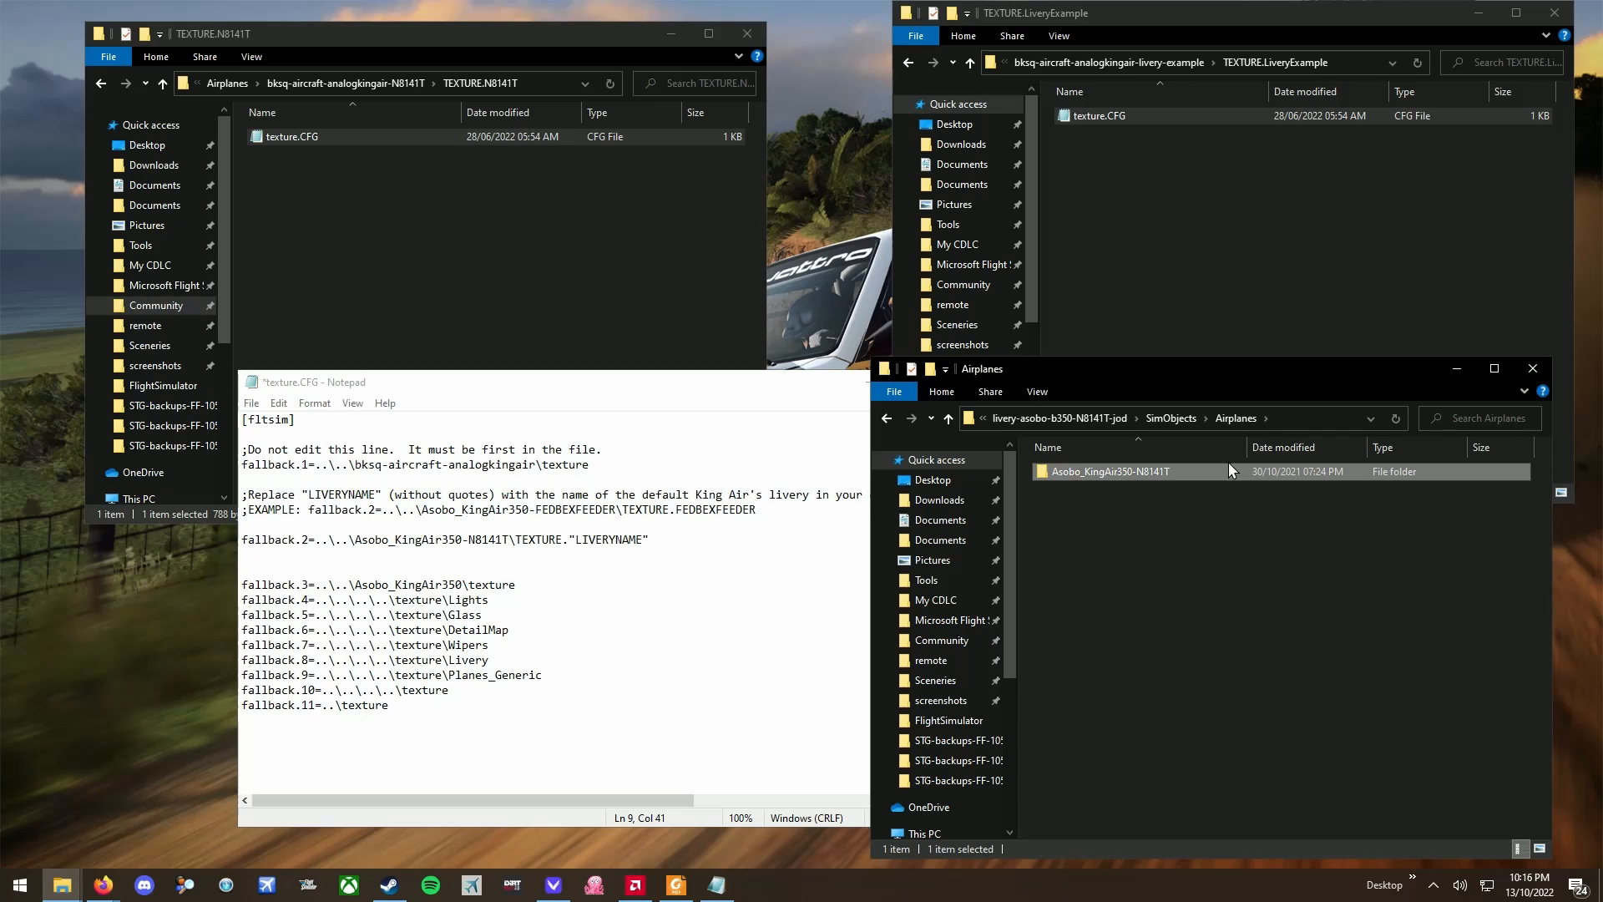
pyautogui.click(486, 535)
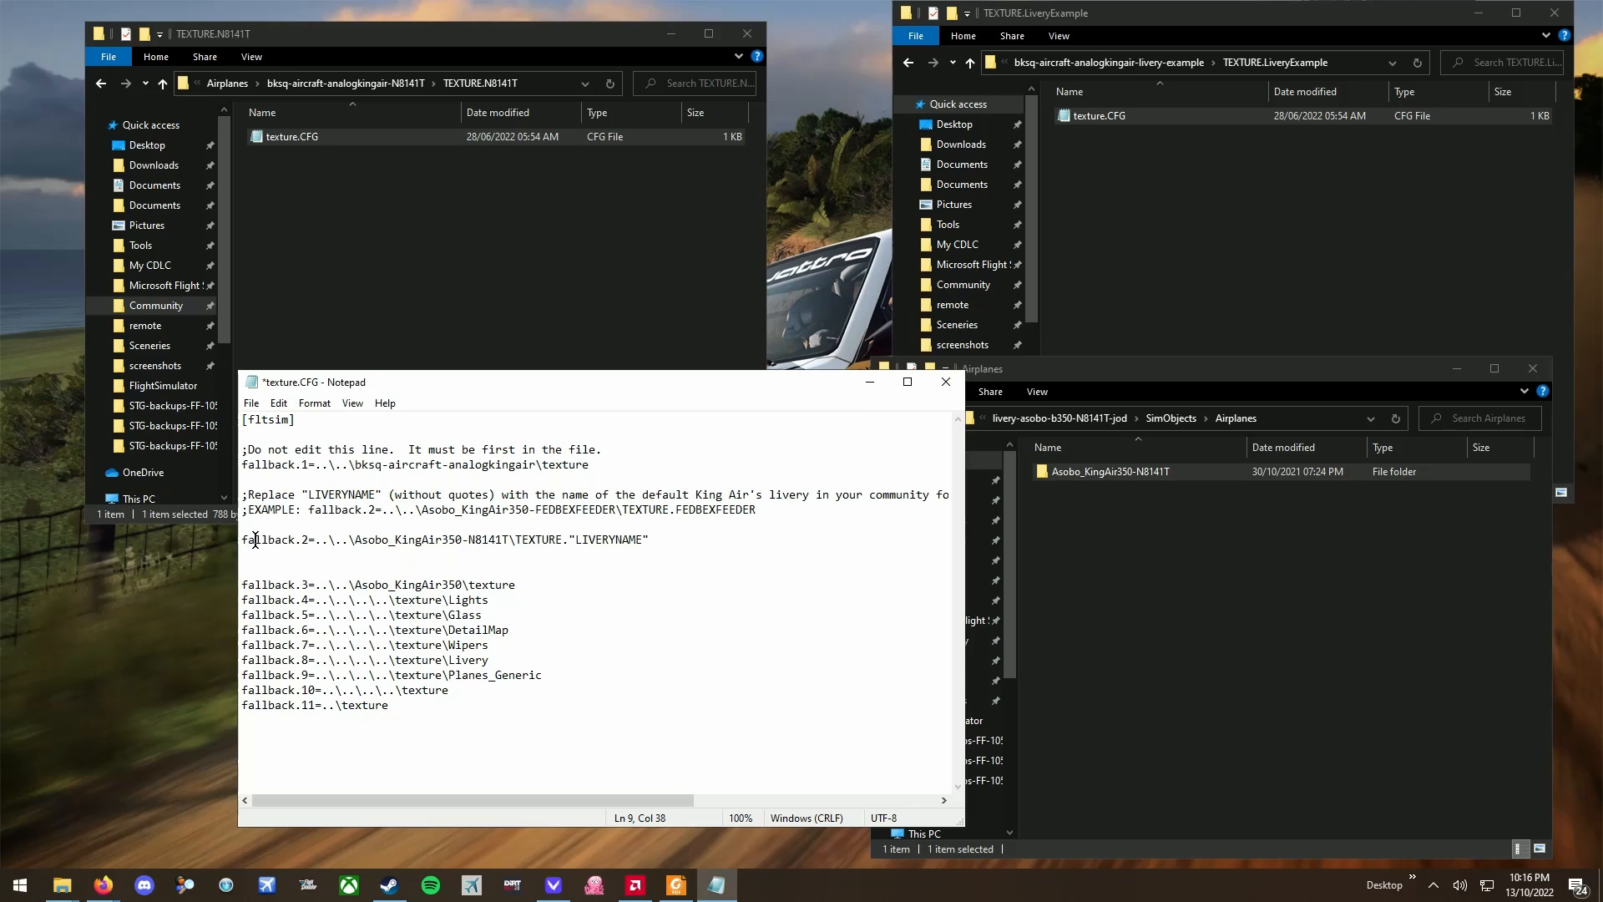
pyautogui.click(1156, 564)
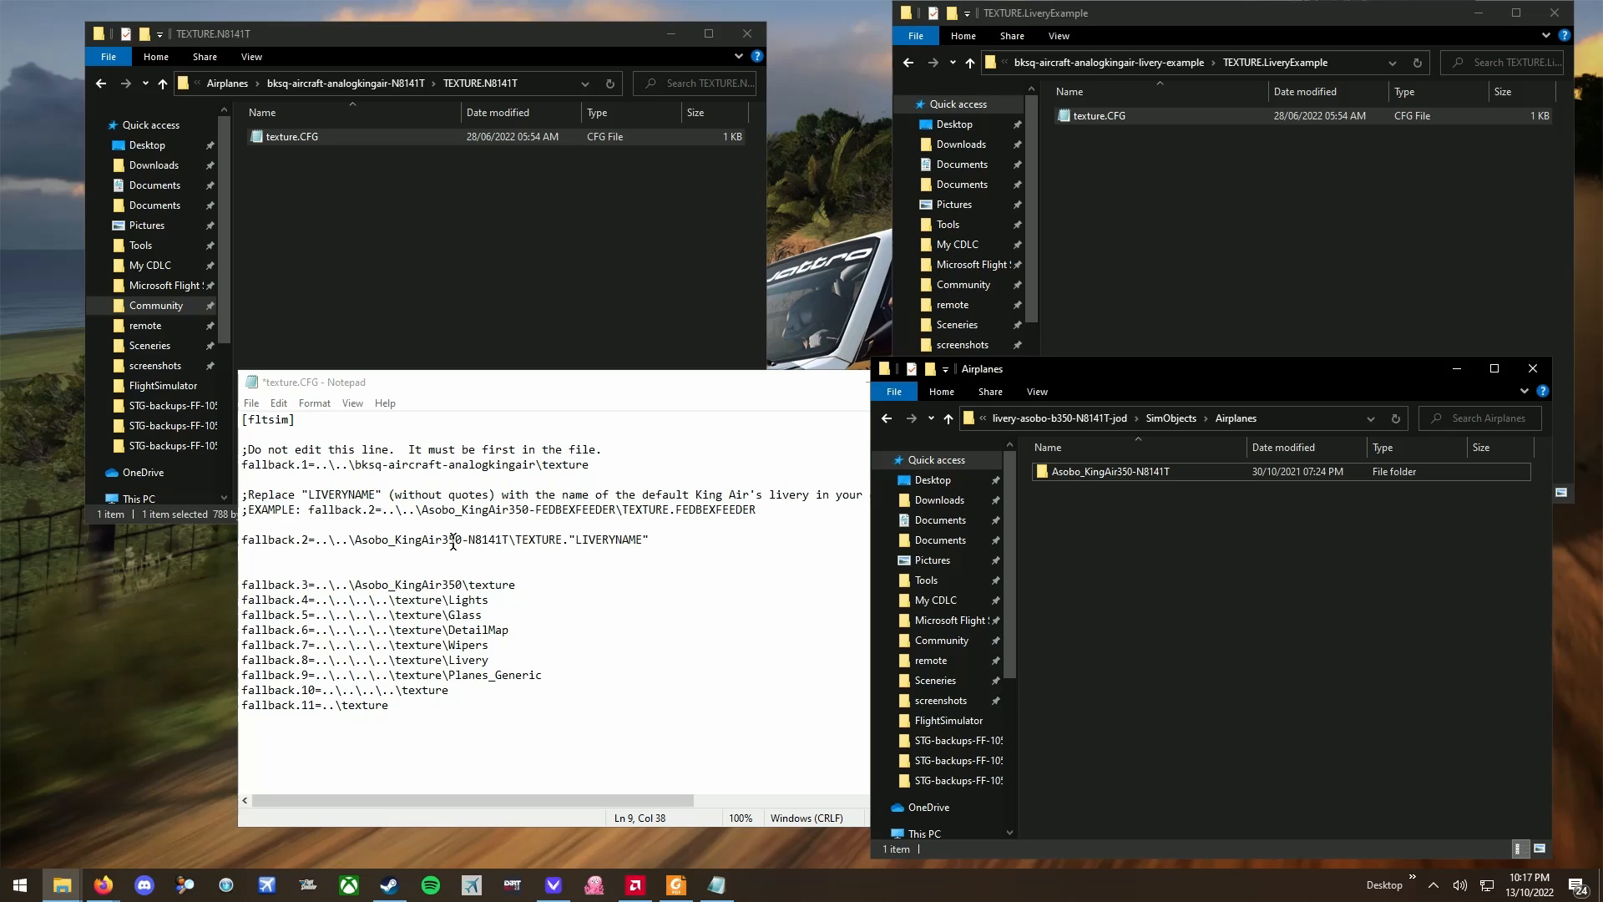
pyautogui.moveTo(469, 539); pyautogui.dragTo(510, 540)
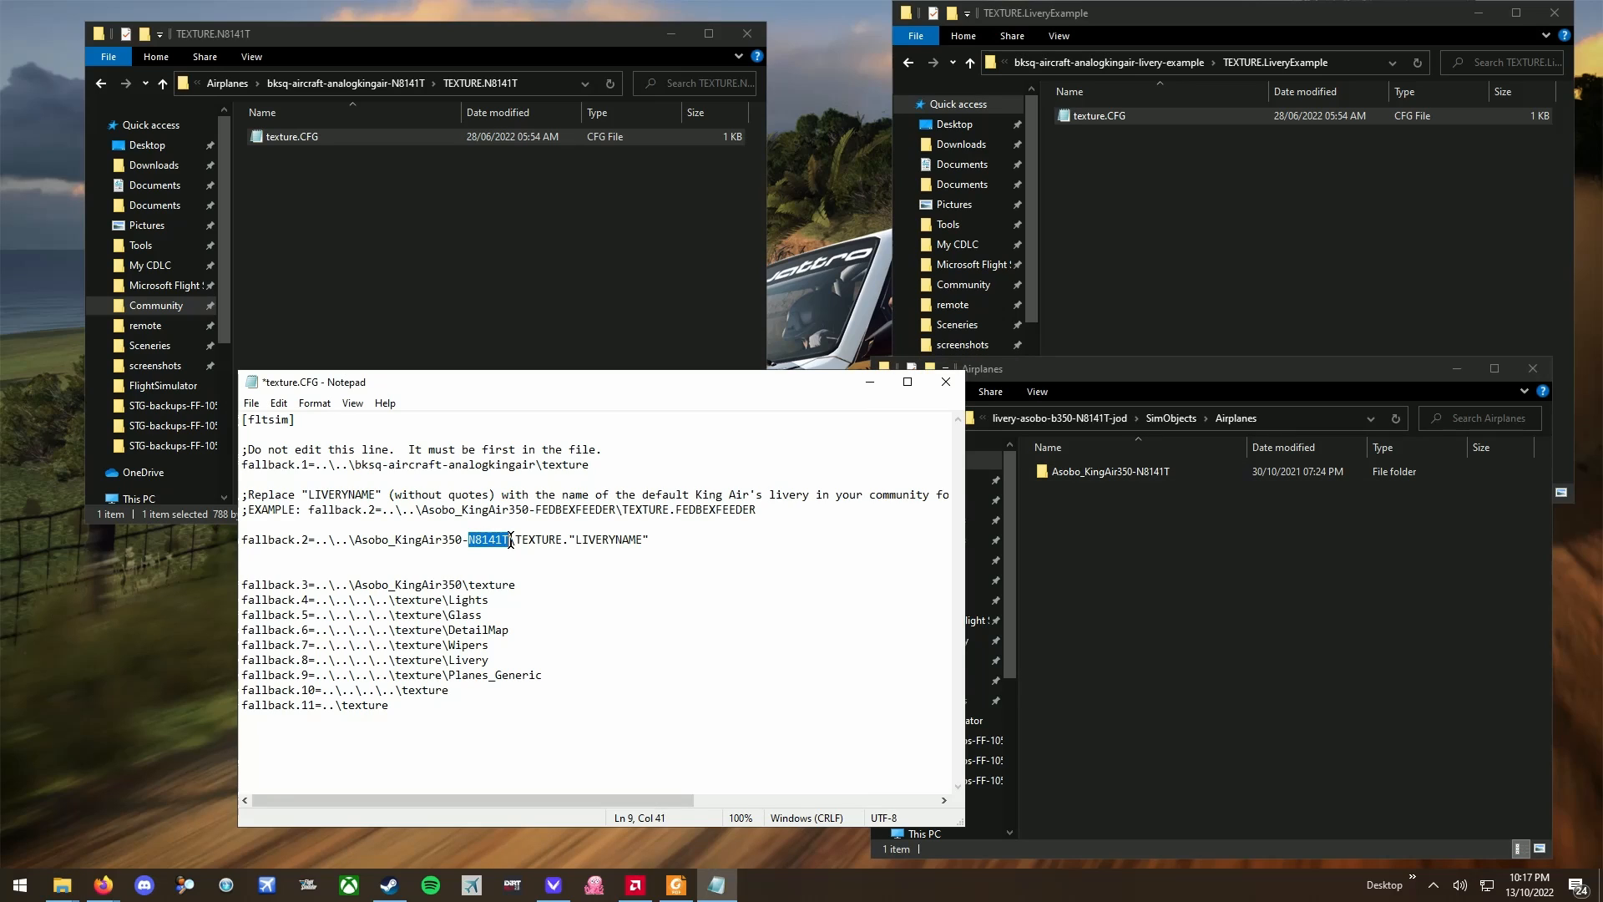
pyautogui.click(464, 554)
pyautogui.click(1127, 508)
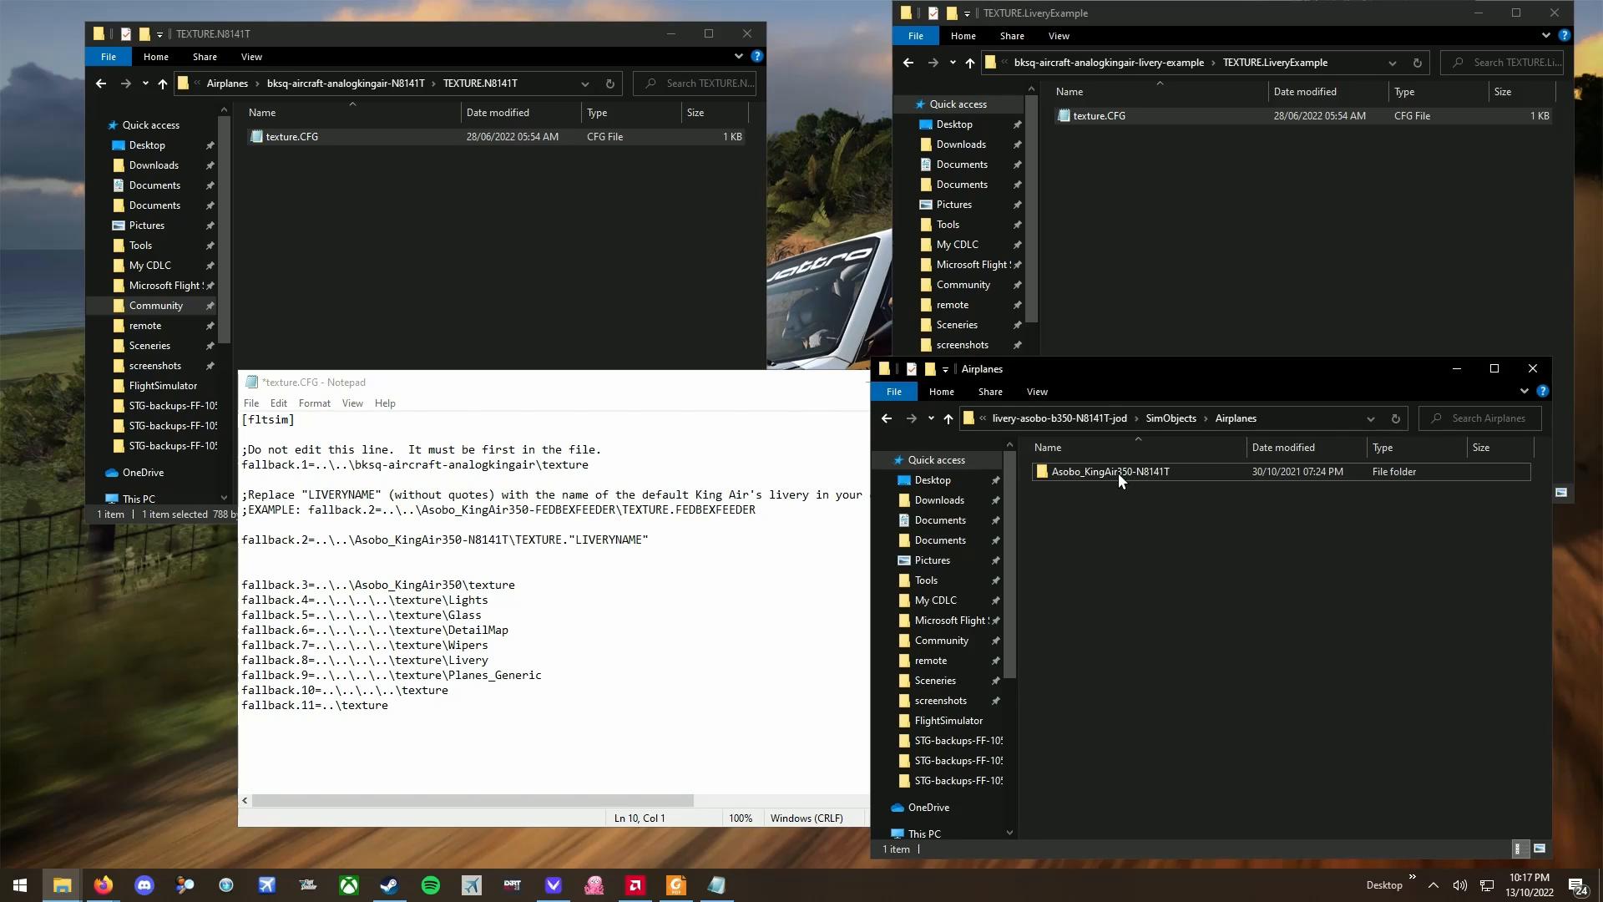
pyautogui.moveTo(1118, 472)
# - Examine the aircraft folder name inside Community's Asobo_King_Air_N360KG package as a naming comparison, and close that Explorer window
pyautogui.rightClick(949, 650)
pyautogui.click(1024, 244)
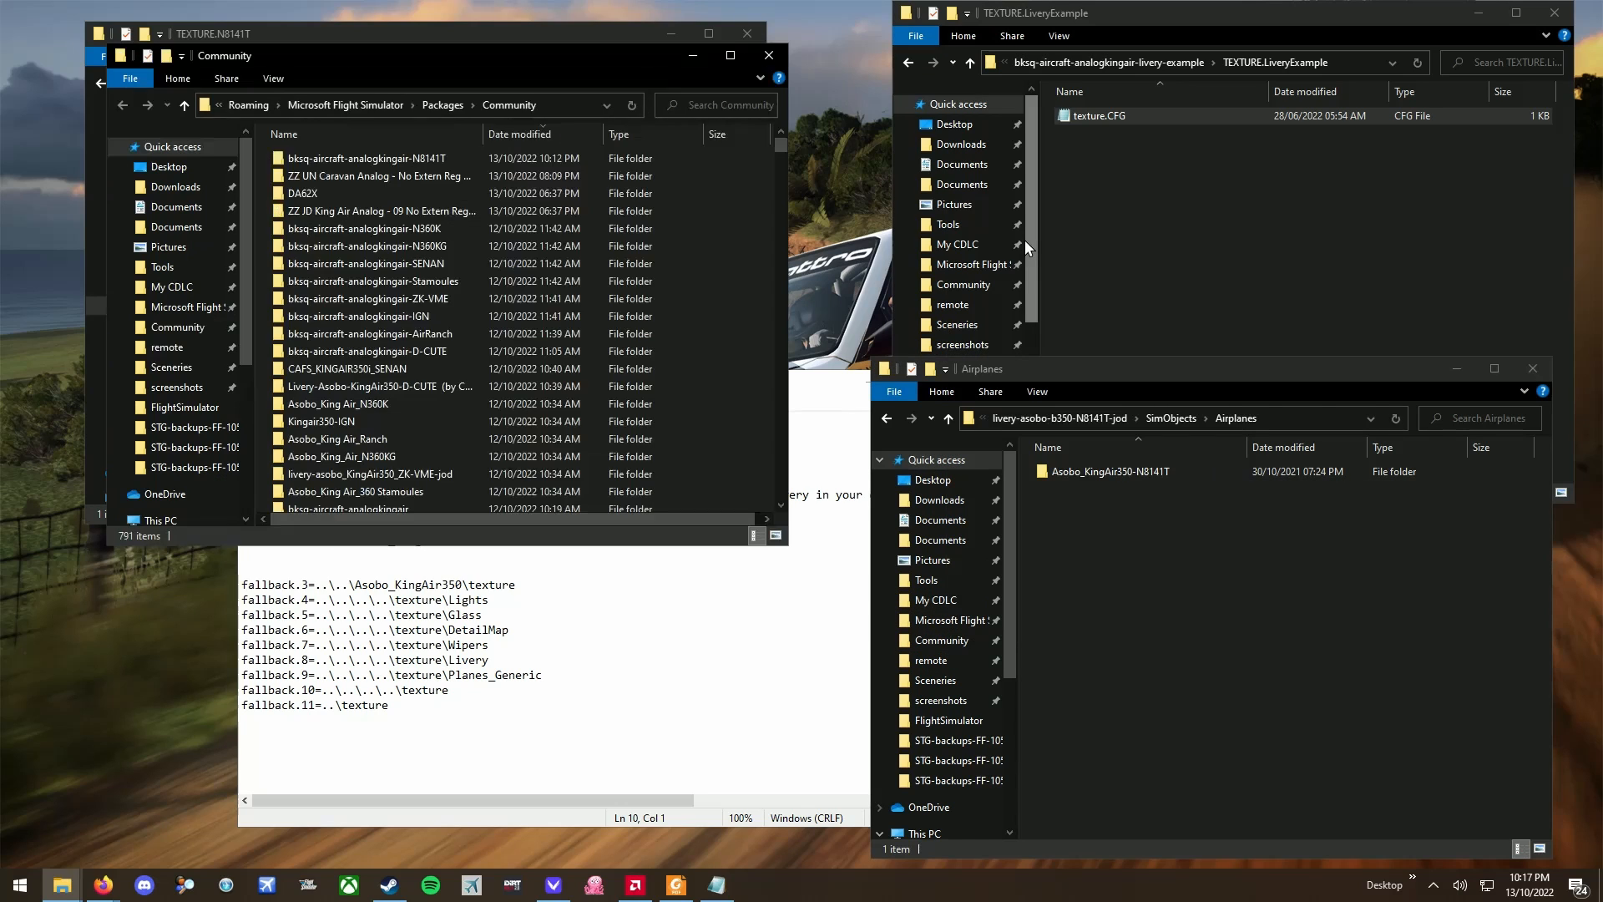
pyautogui.moveTo(335, 59); pyautogui.dragTo(713, 208)
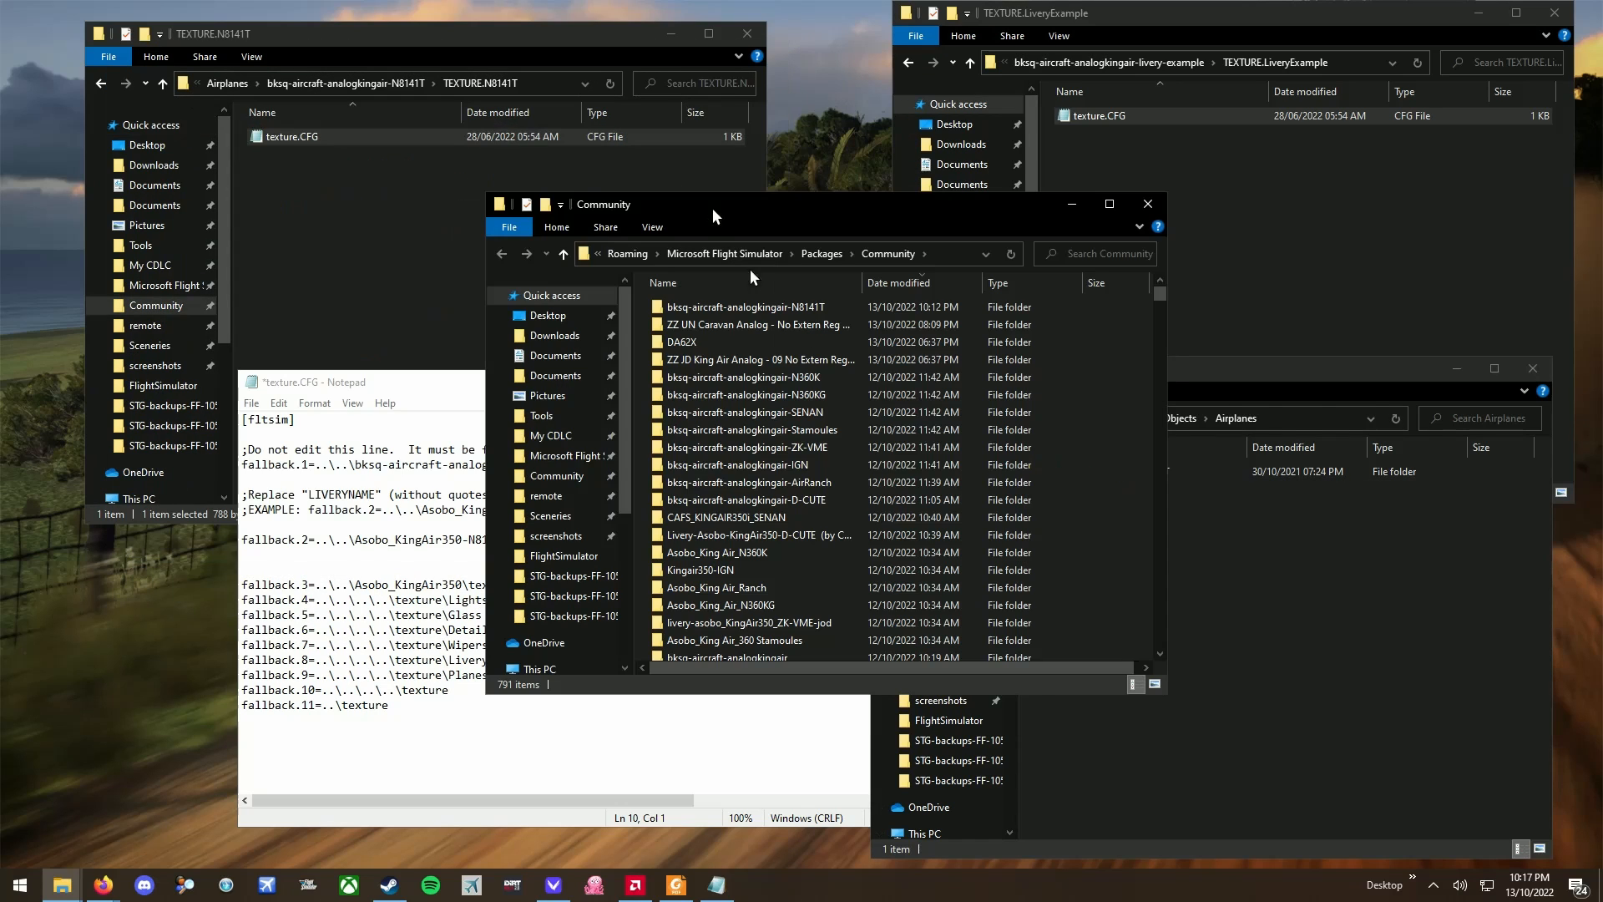
pyautogui.scroll(-3, 834, 520)
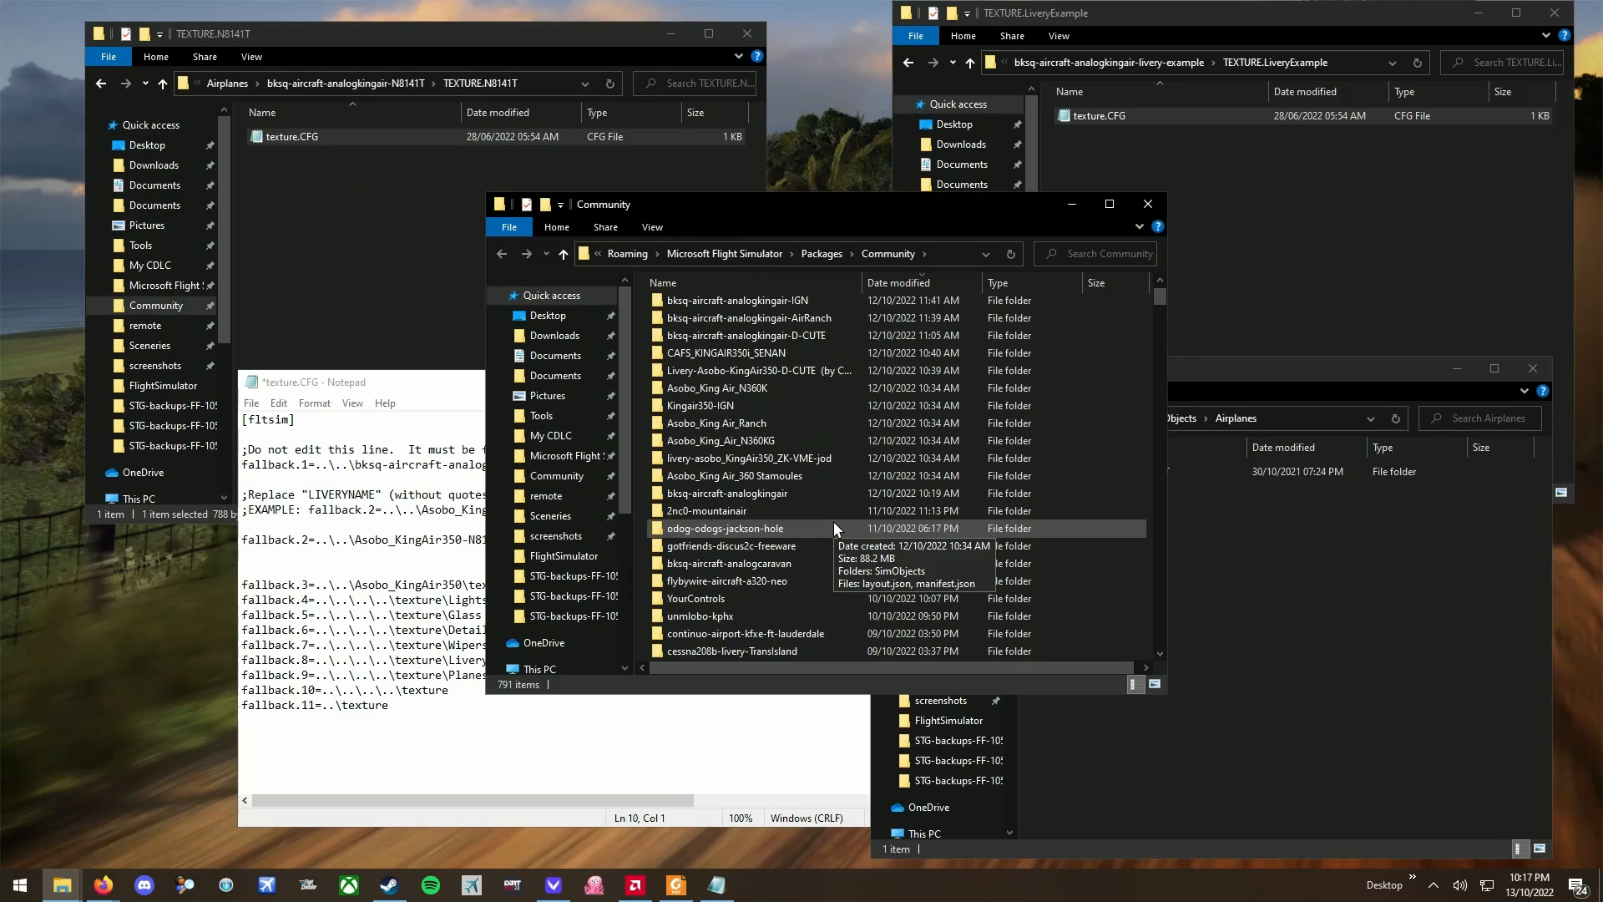
pyautogui.doubleClick(788, 441)
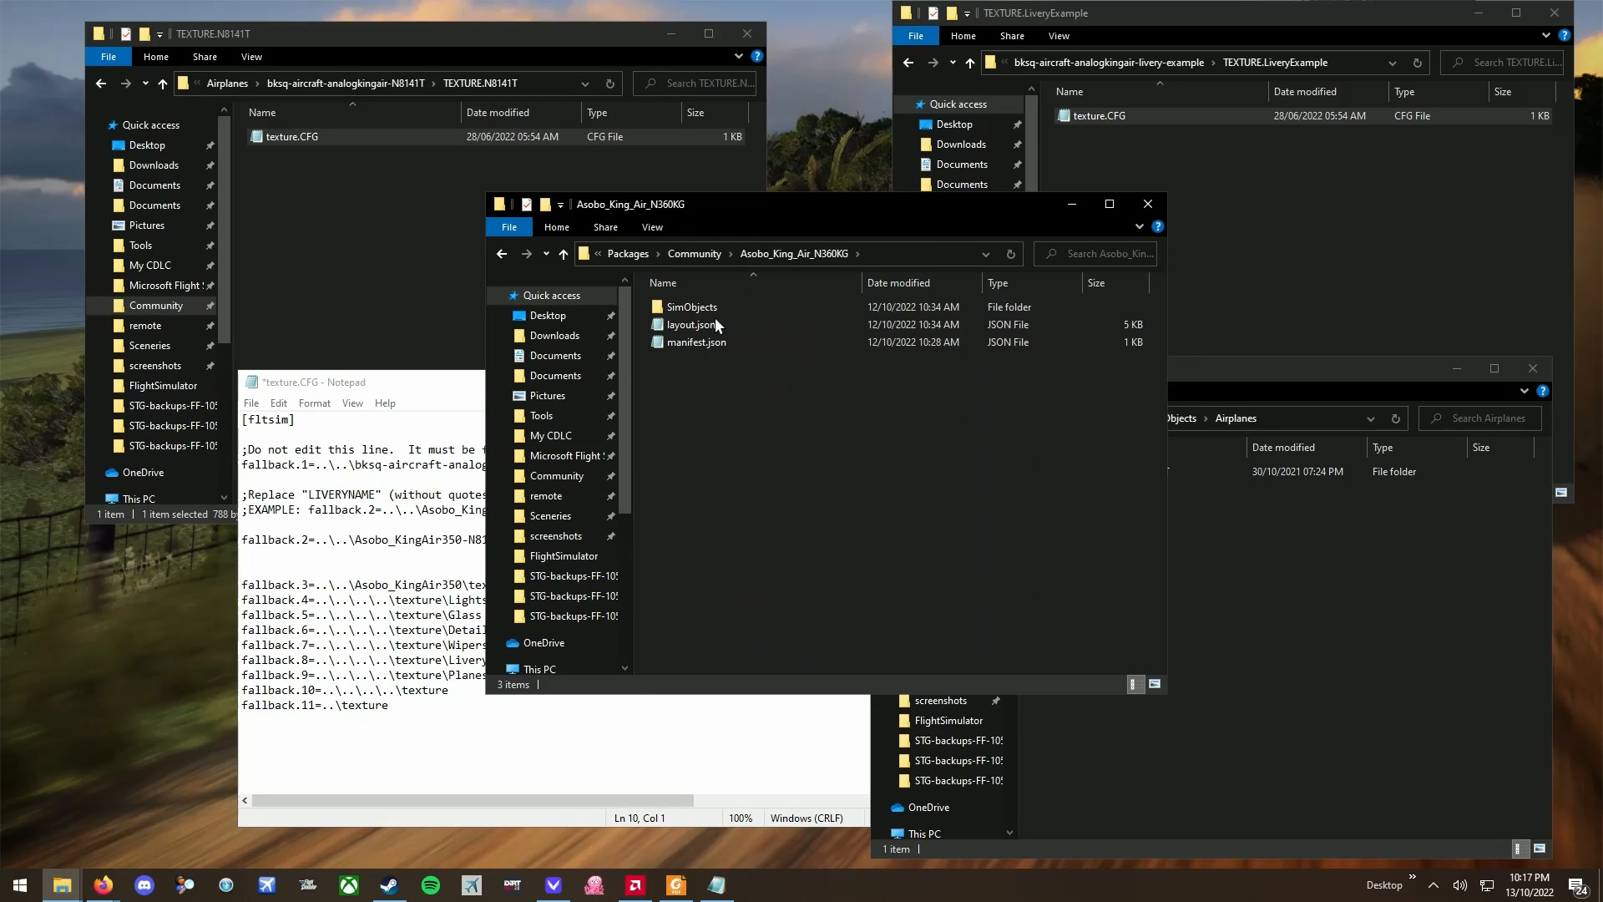
pyautogui.doubleClick(718, 307)
pyautogui.doubleClick(718, 306)
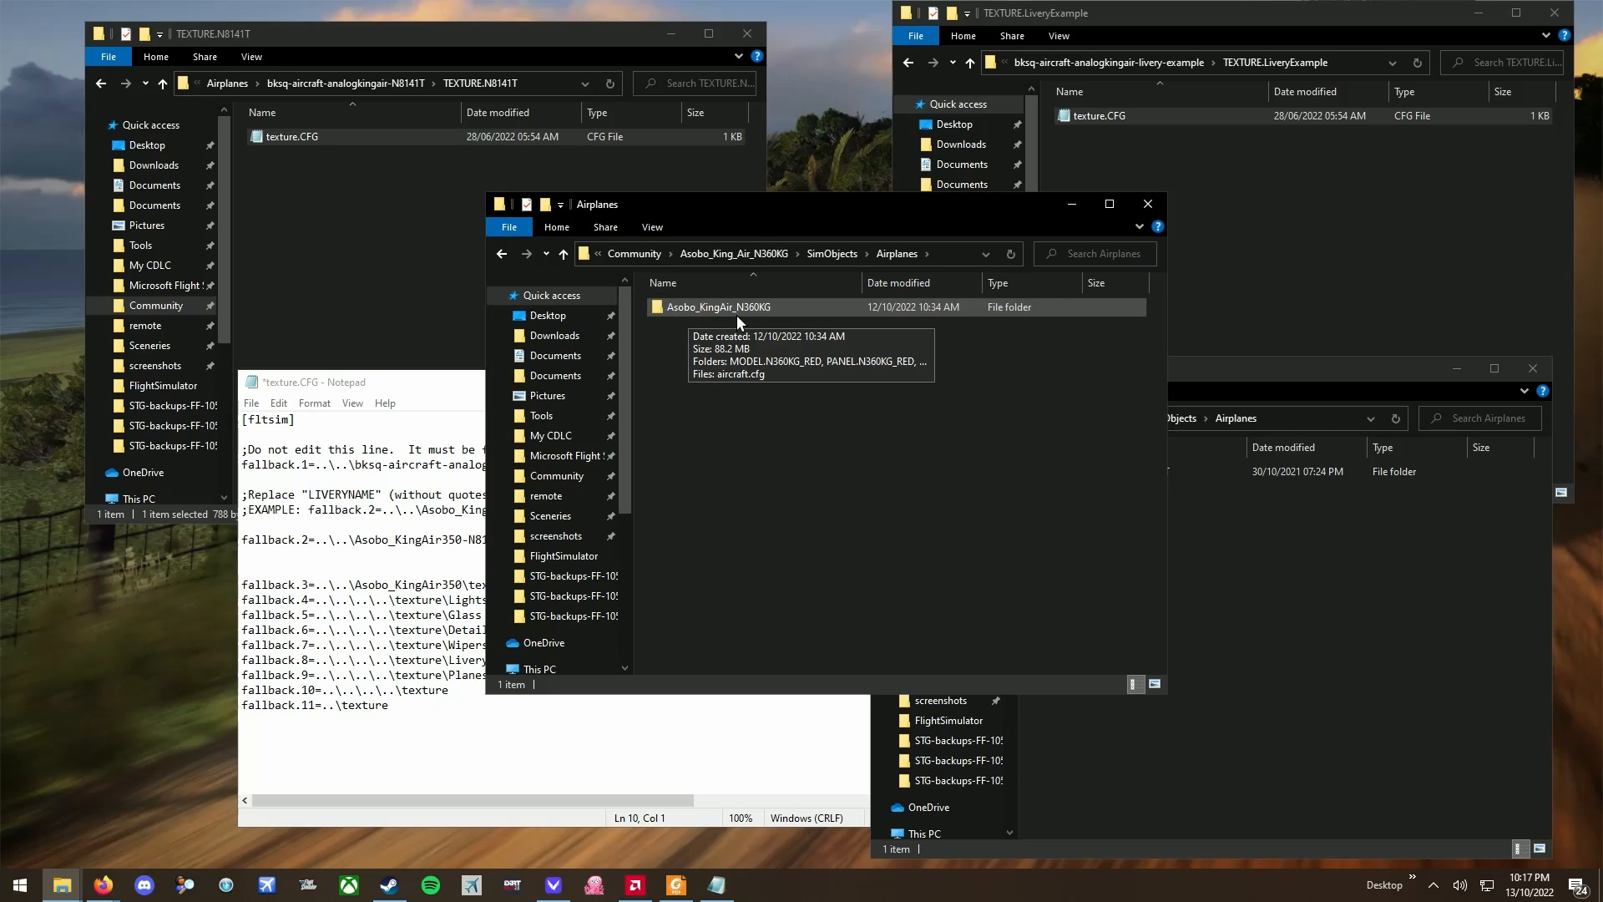
pyautogui.moveTo(775, 210); pyautogui.dragTo(894, 308)
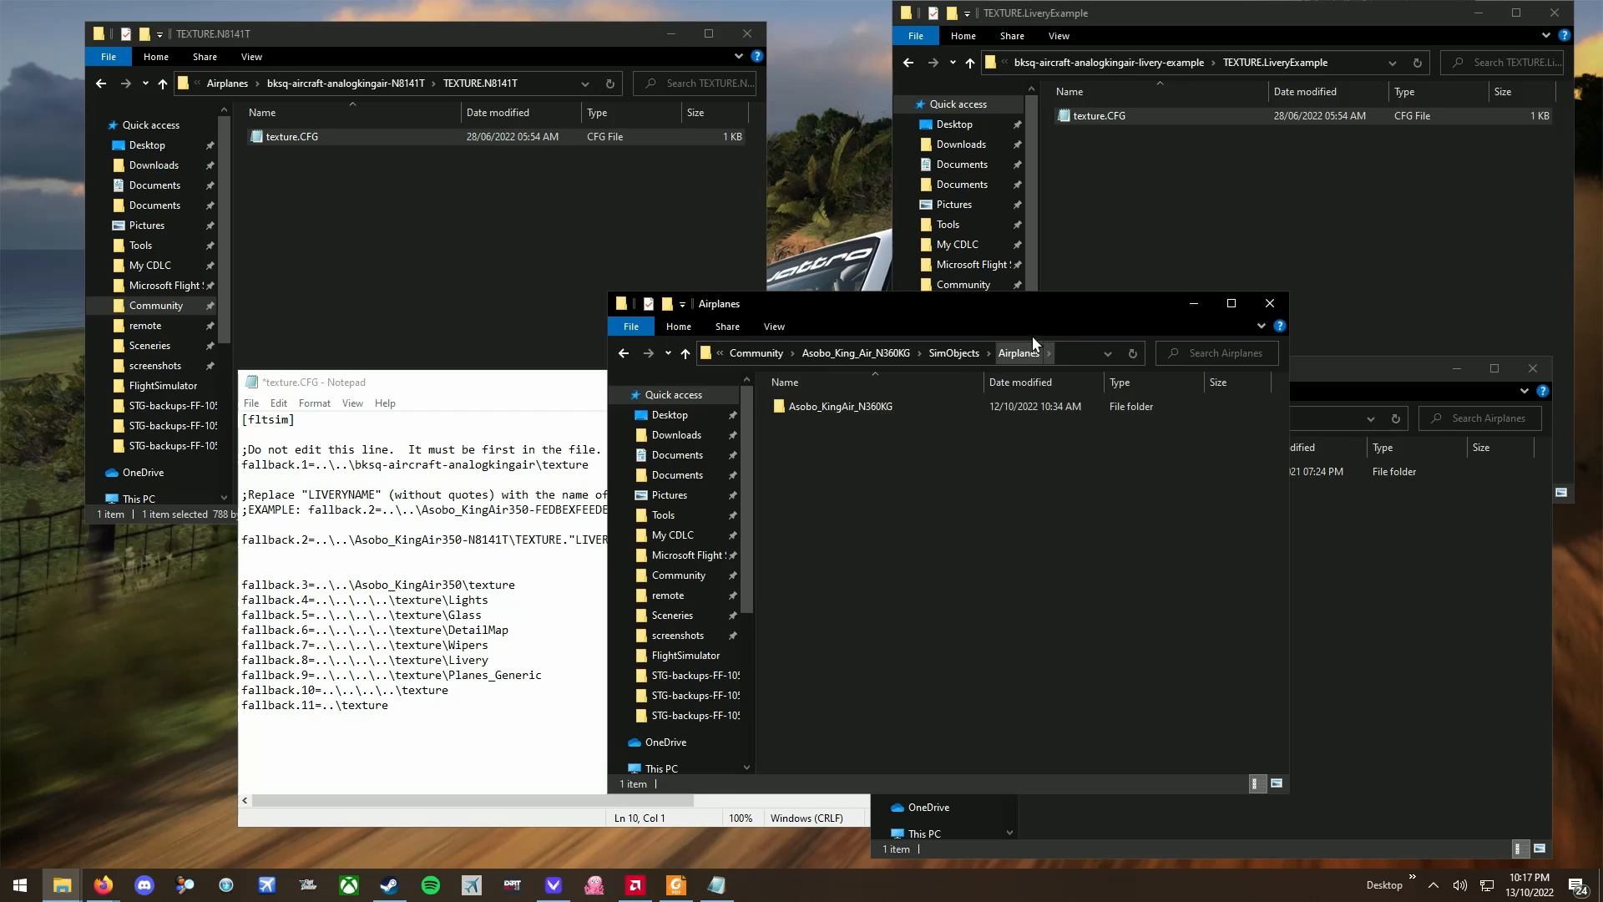
pyautogui.moveTo(1004, 302); pyautogui.dragTo(721, 100)
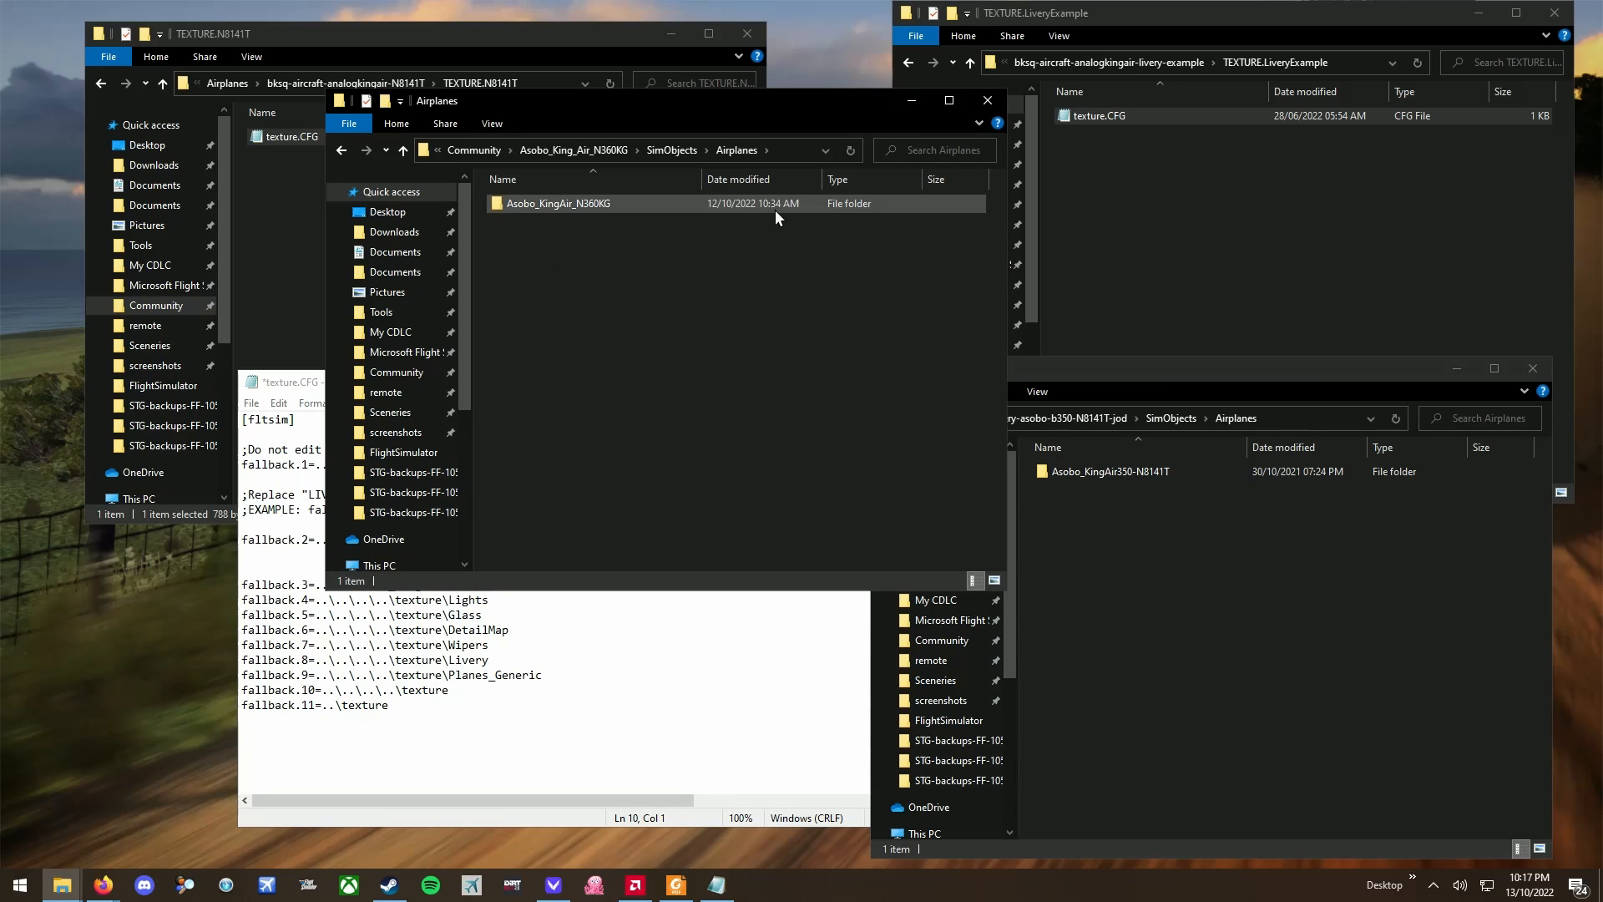
pyautogui.click(605, 151)
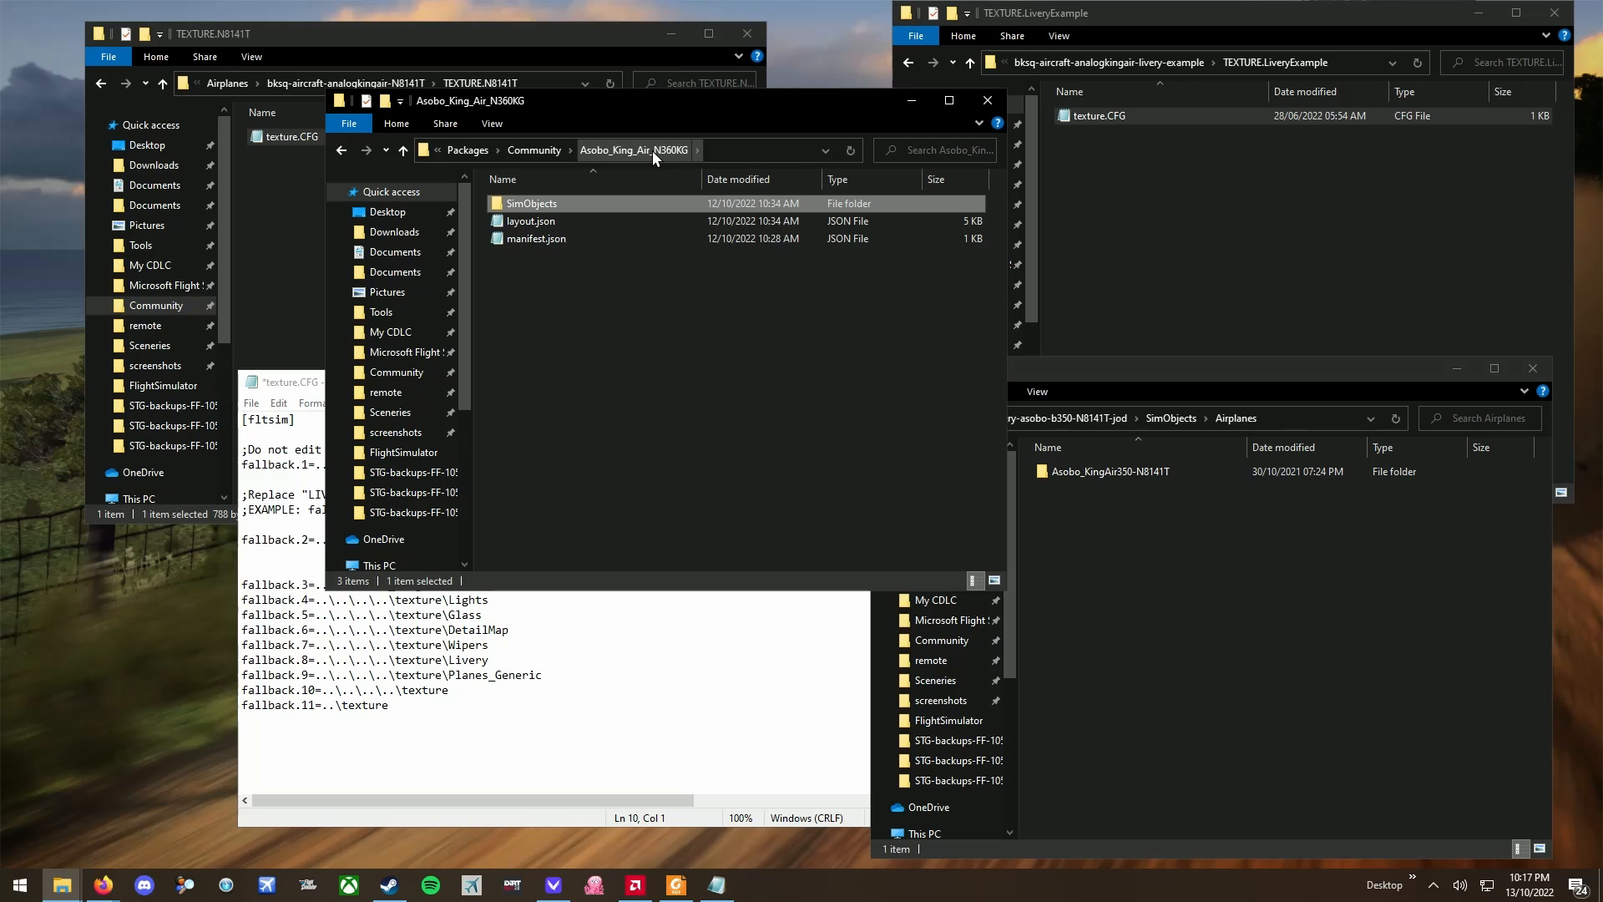
pyautogui.doubleClick(548, 201)
pyautogui.doubleClick(547, 203)
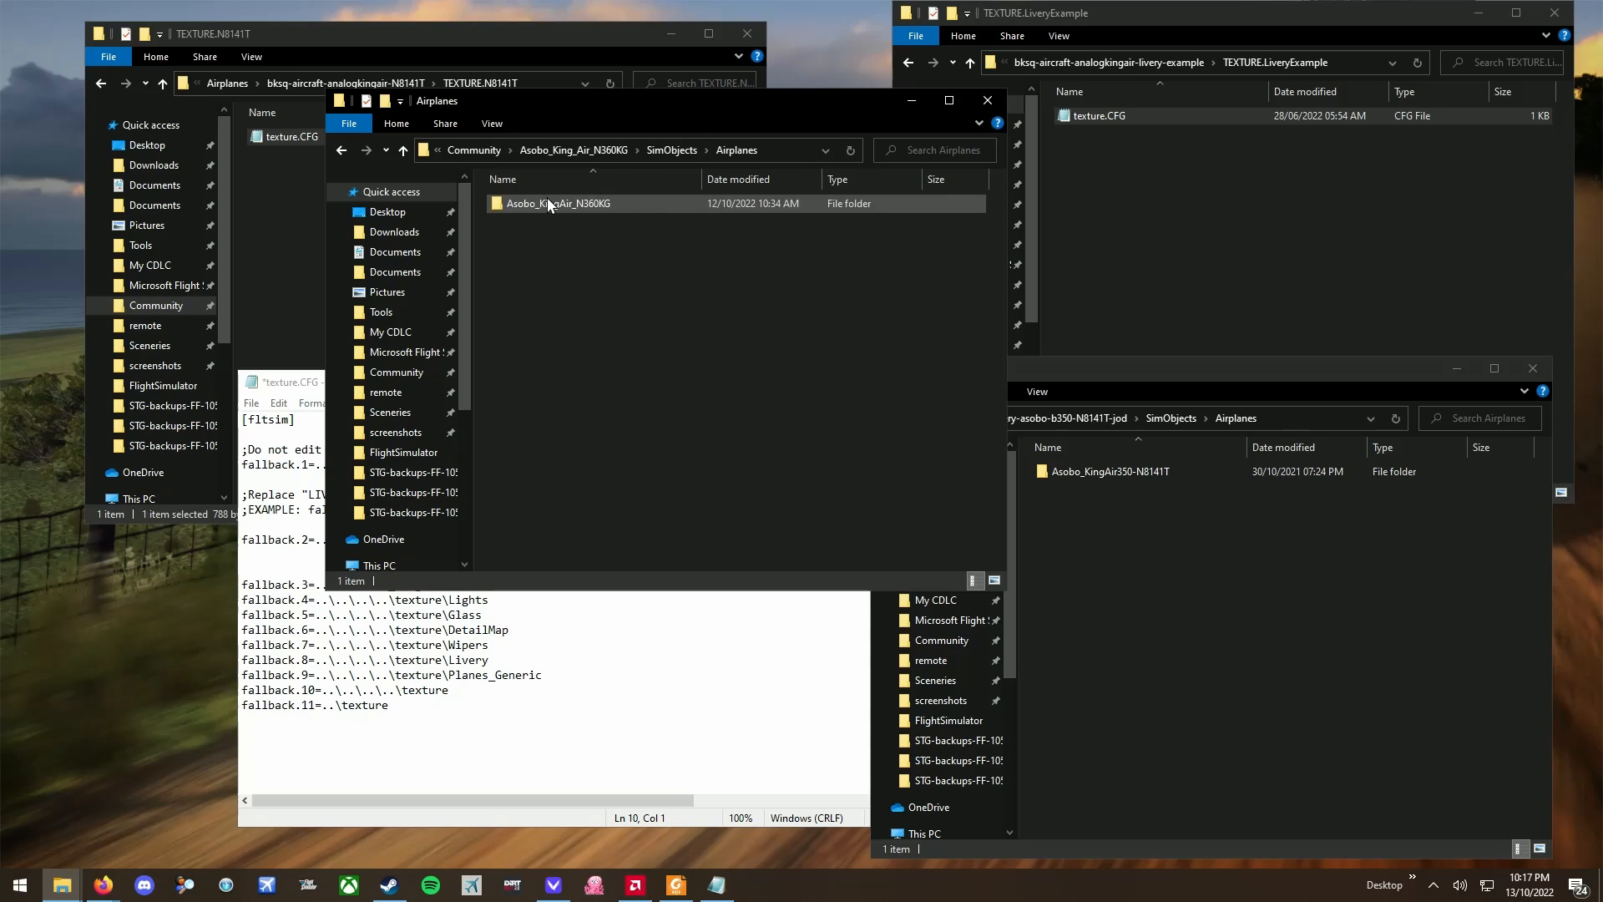
pyautogui.moveTo(589, 107); pyautogui.dragTo(1159, 150)
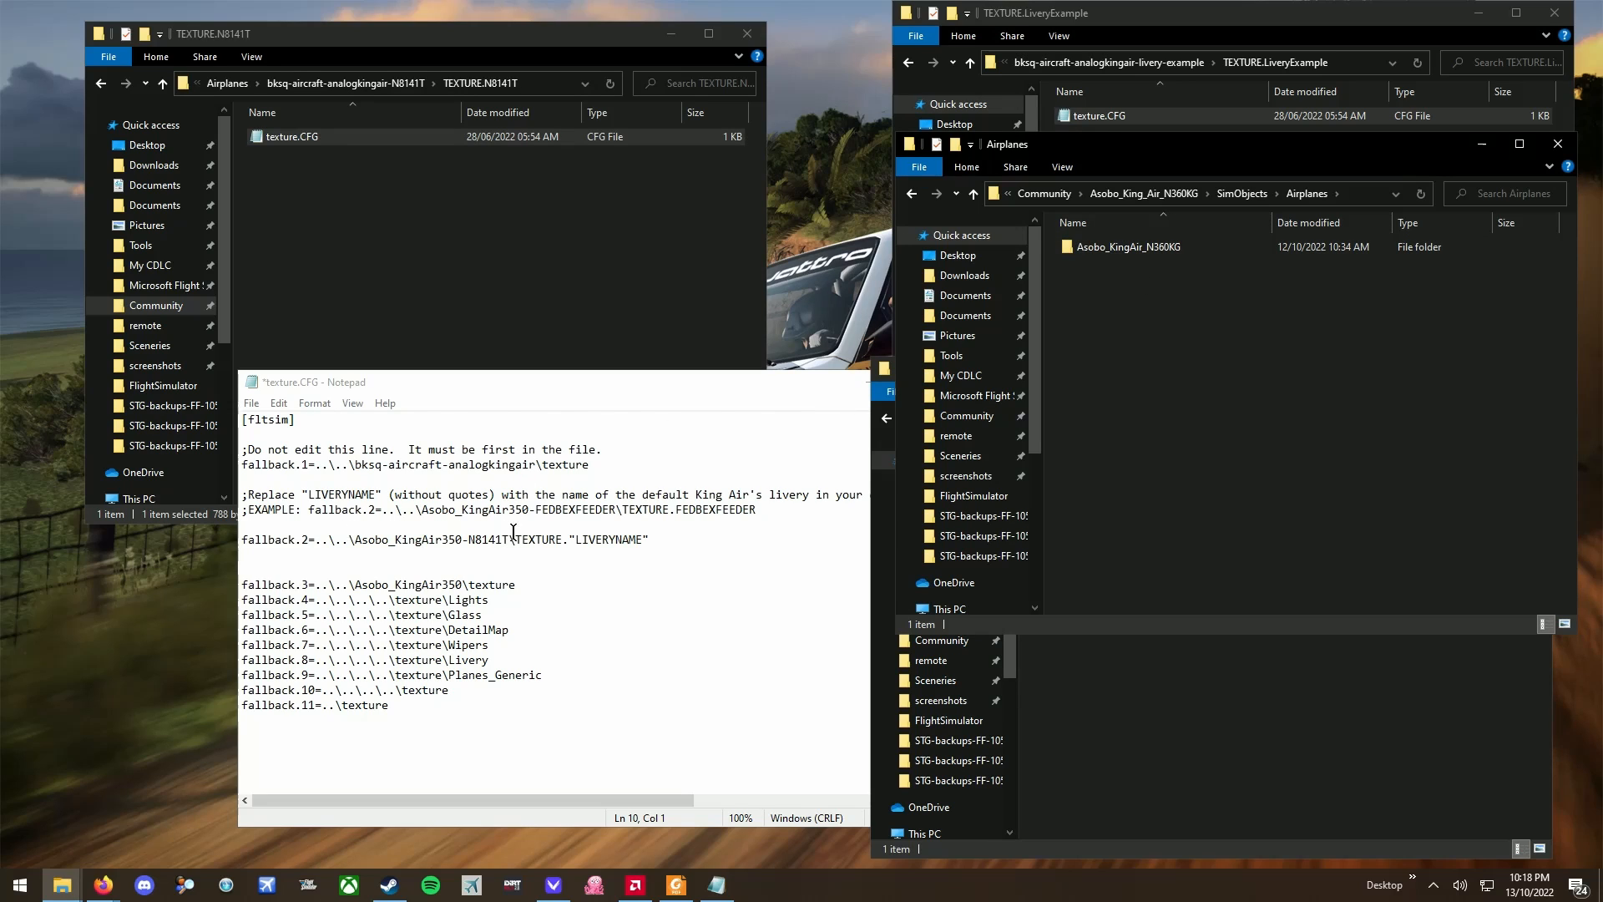
pyautogui.click(1558, 144)
# - Check the texture folder inside Asobo_KingAir350-N8141T, replace the remaining "LIVERYNAME" in fallback.2 with N8141T, and save and close texture.CFG
pyautogui.click(1055, 605)
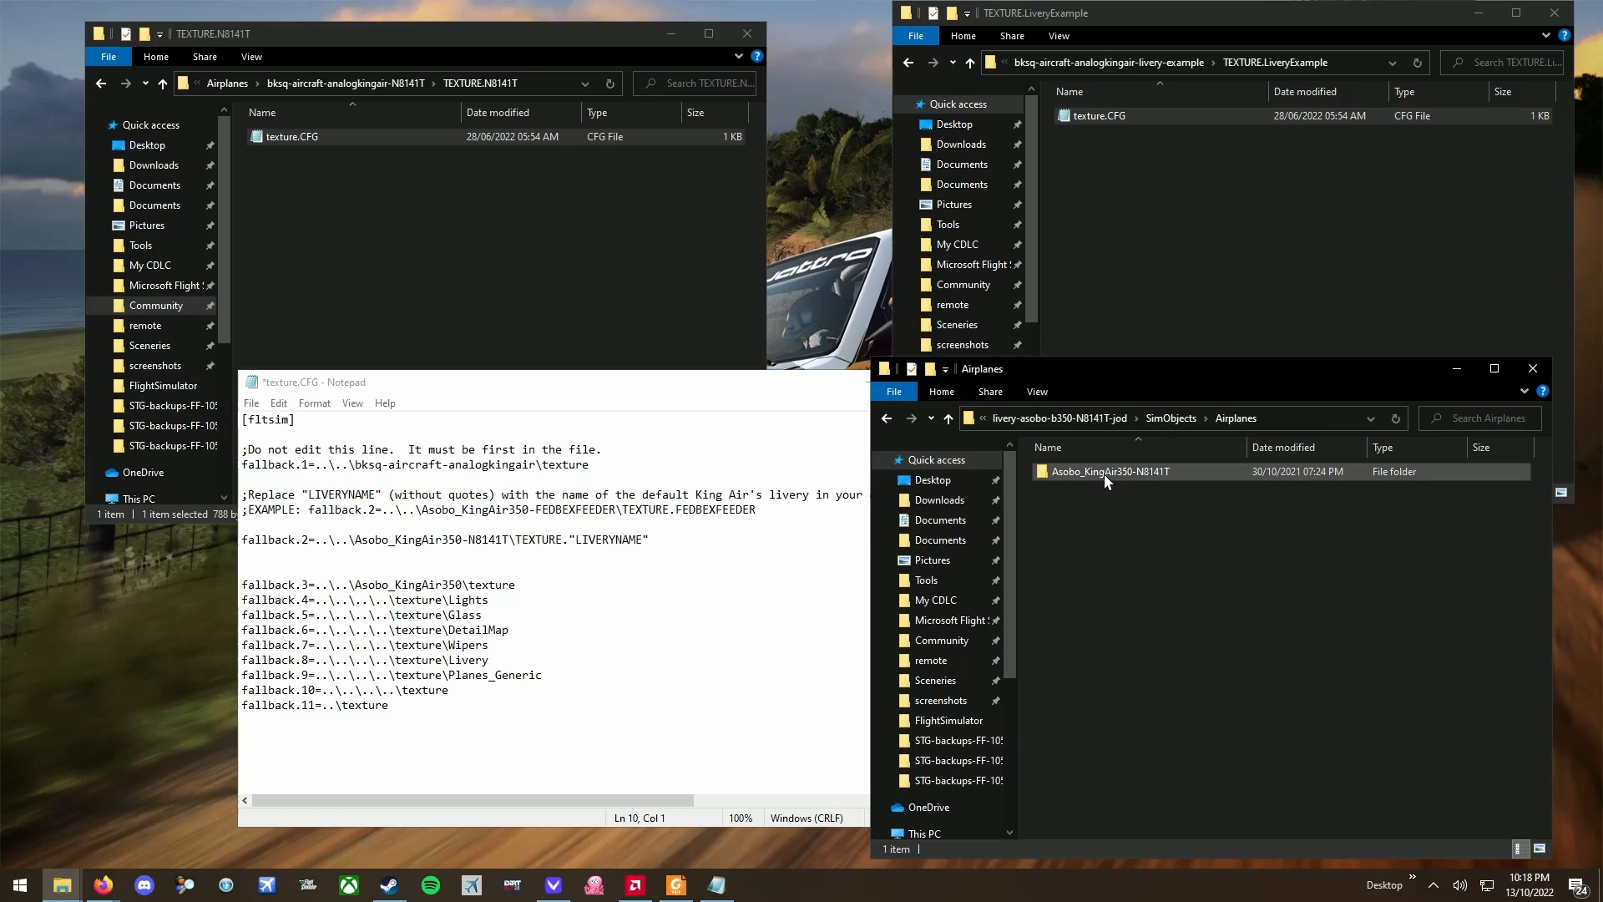
pyautogui.moveTo(1104, 474)
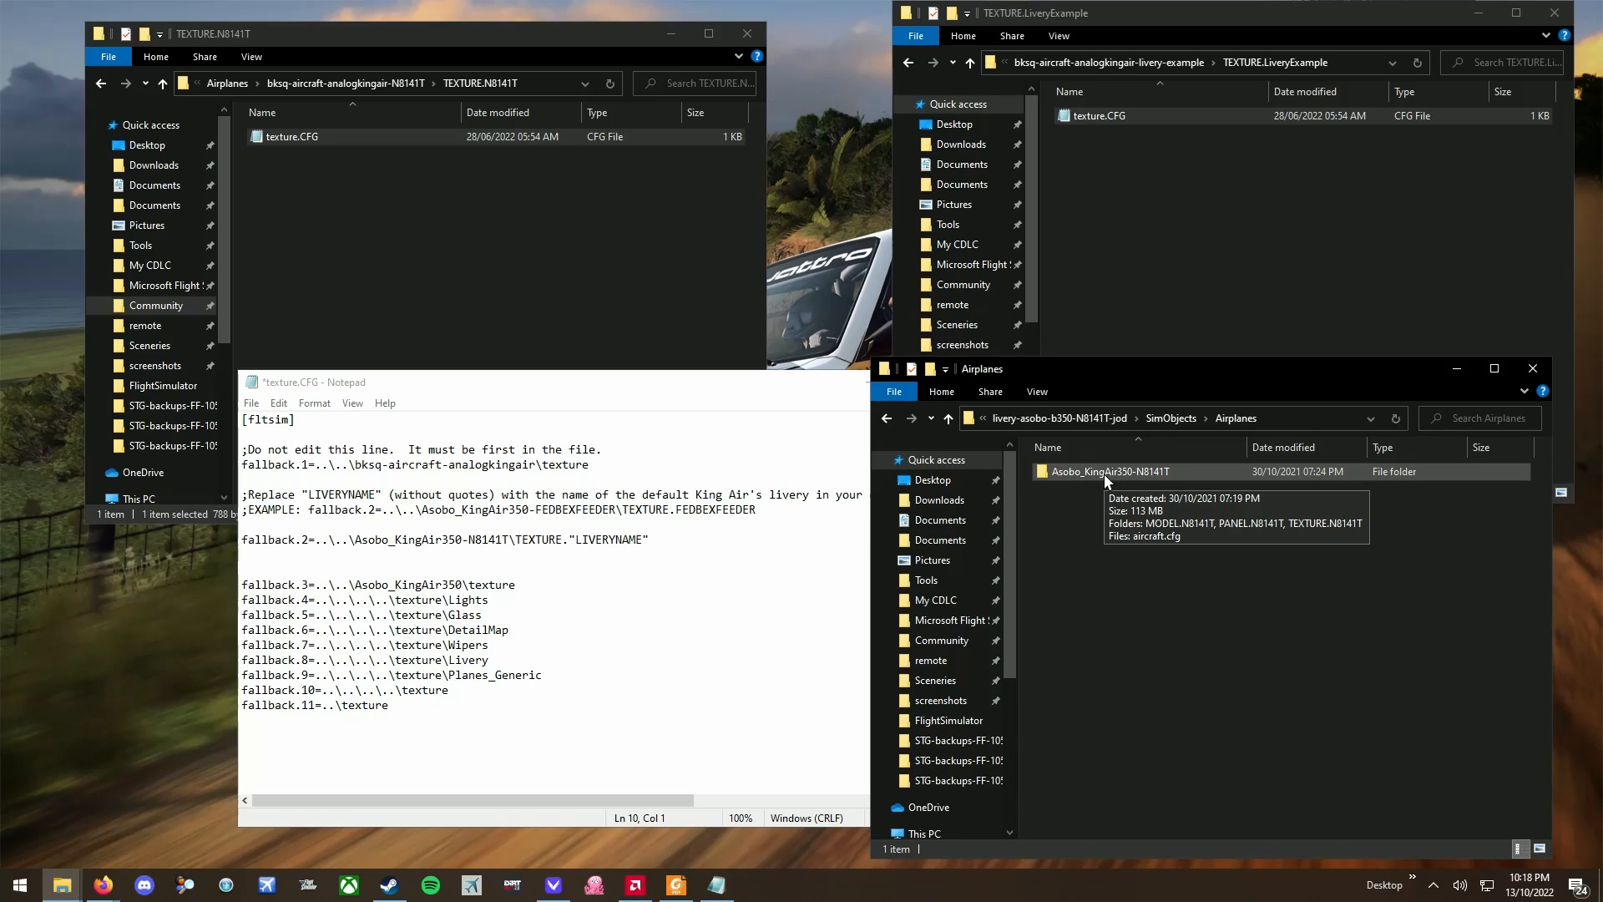
pyautogui.doubleClick(1104, 474)
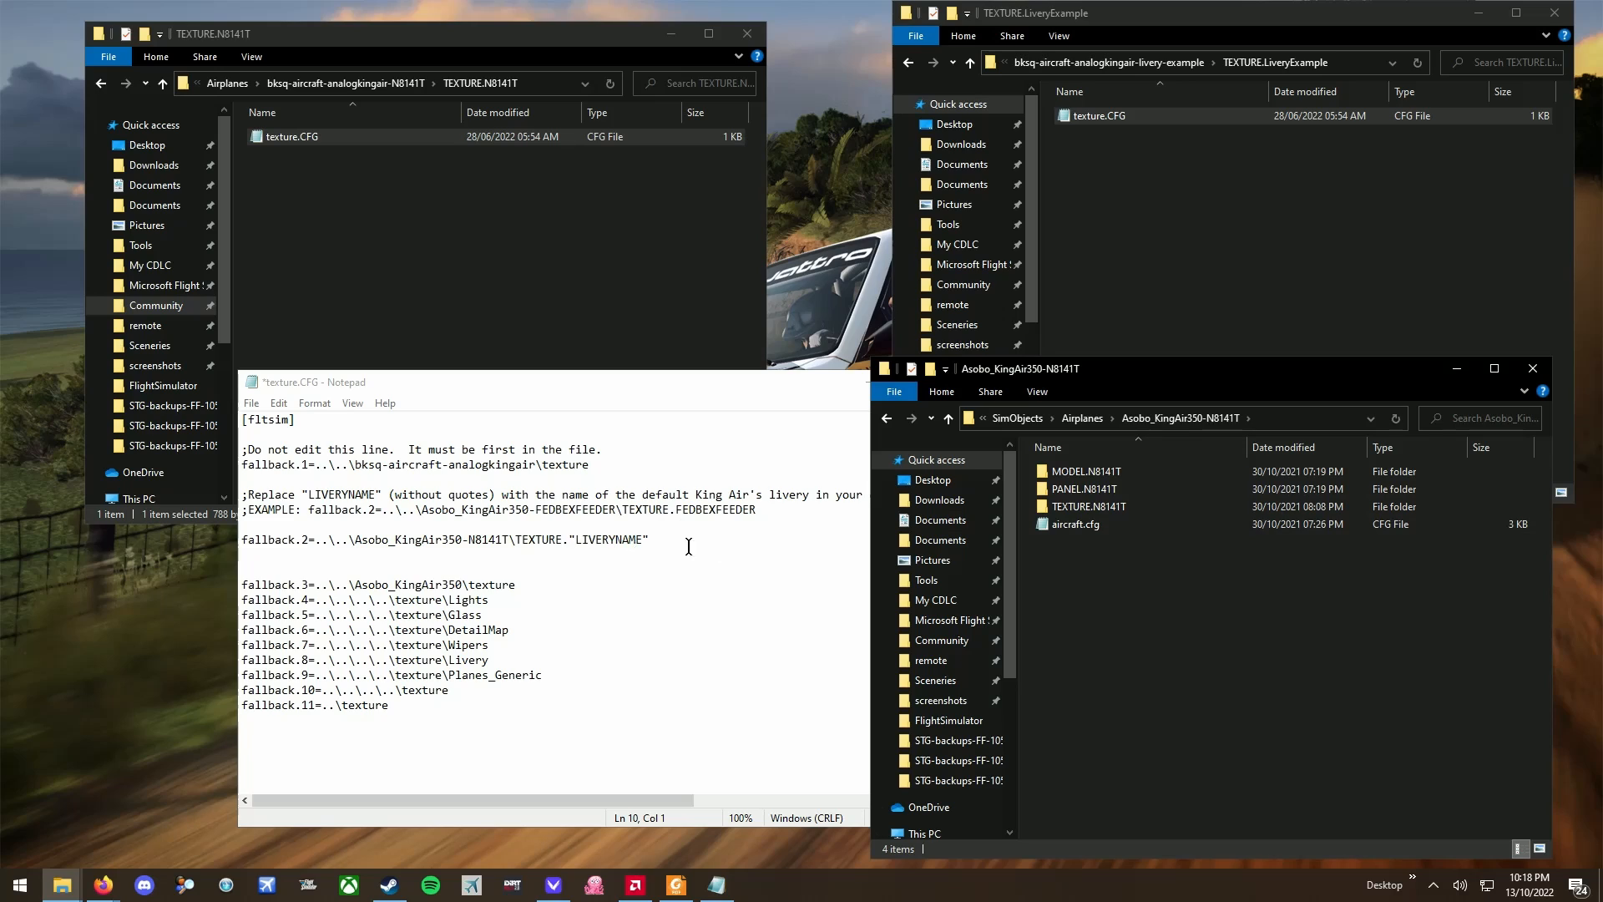
pyautogui.click(653, 540)
pyautogui.moveTo(653, 539); pyautogui.dragTo(569, 539)
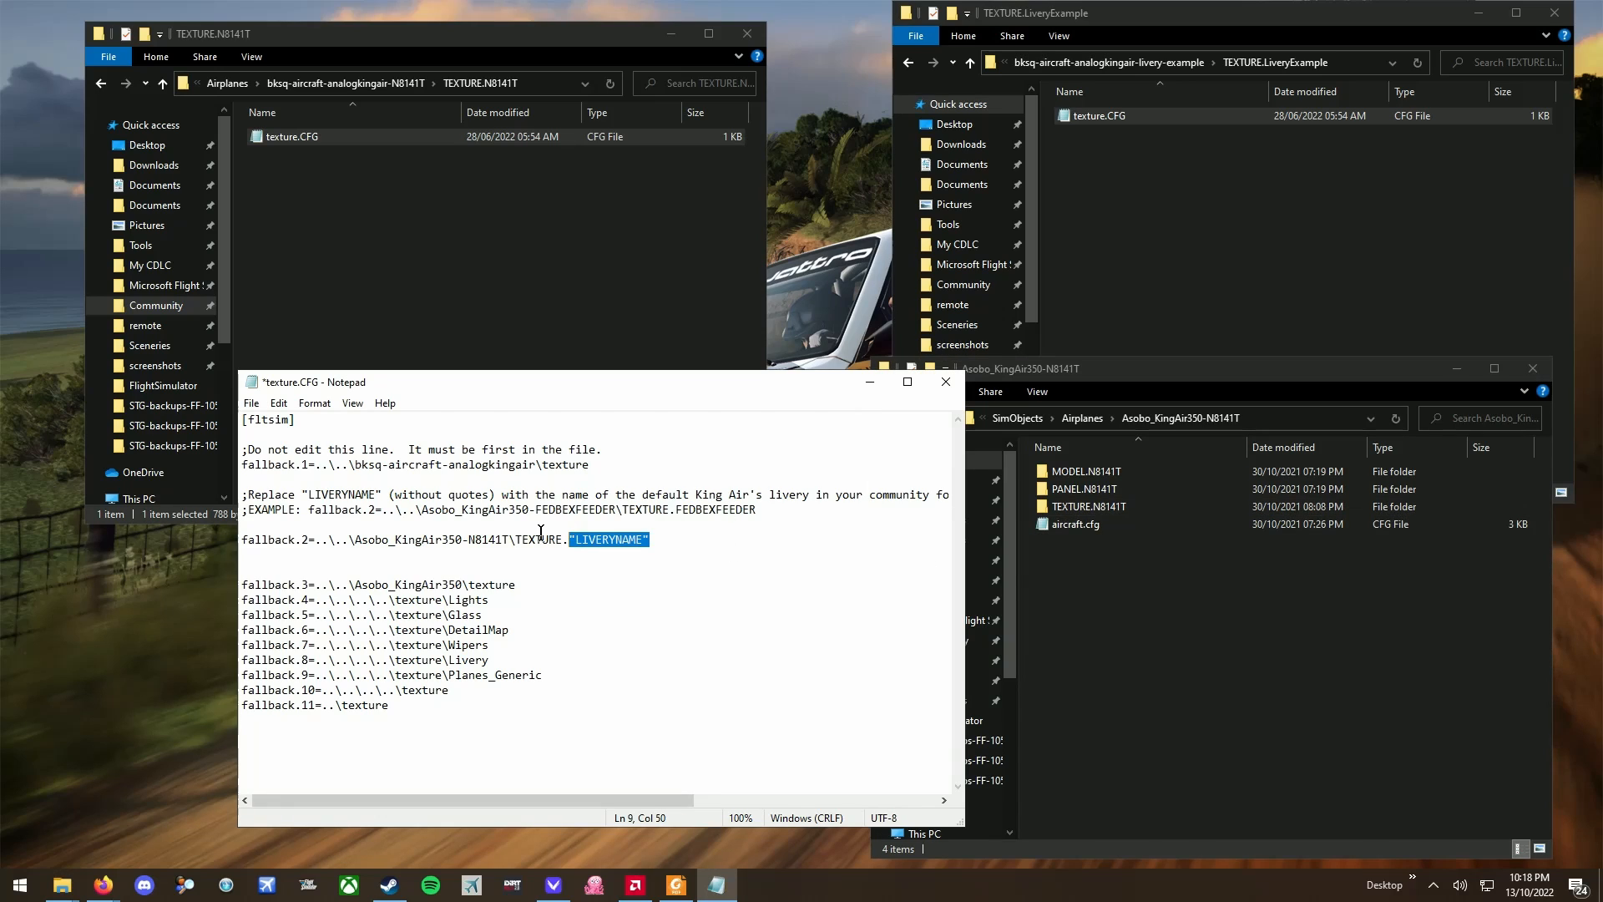
pyautogui.write('N8141')
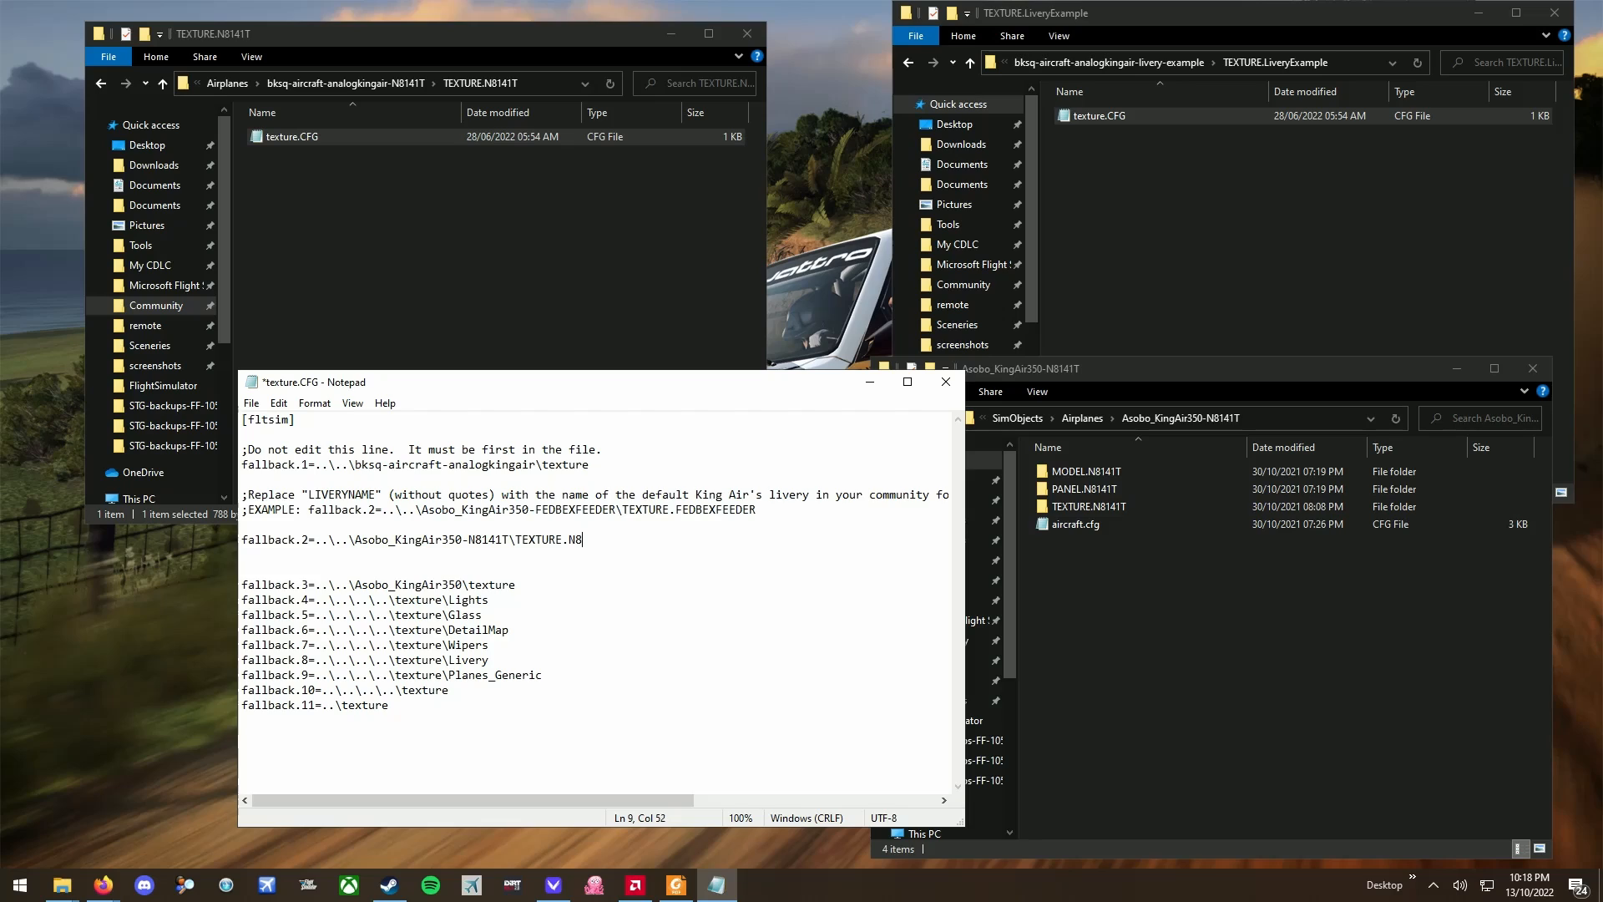
pyautogui.write('T')
pyautogui.hotkey('ctrl', 's')
pyautogui.click(945, 382)
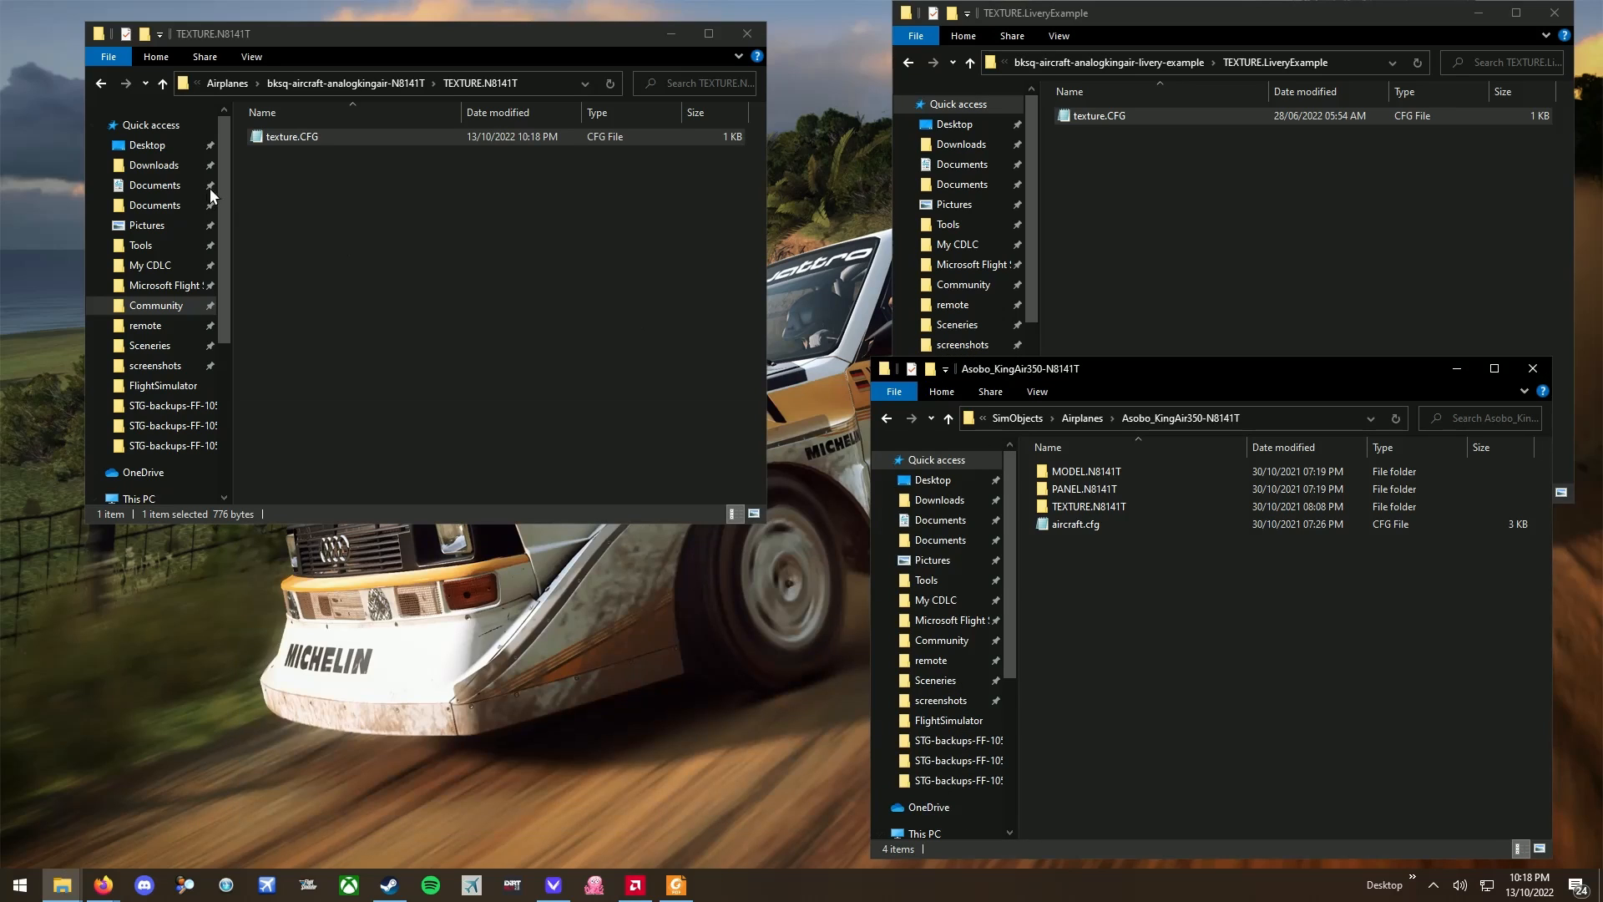
# - Copy thumbnail.JPG and thumbnail_small.JPG from the original livery's TEXTURE.N8141T folder into the new livery's texture folder and preview thumbnail.JPG
pyautogui.click(377, 90)
pyautogui.doubleClick(287, 134)
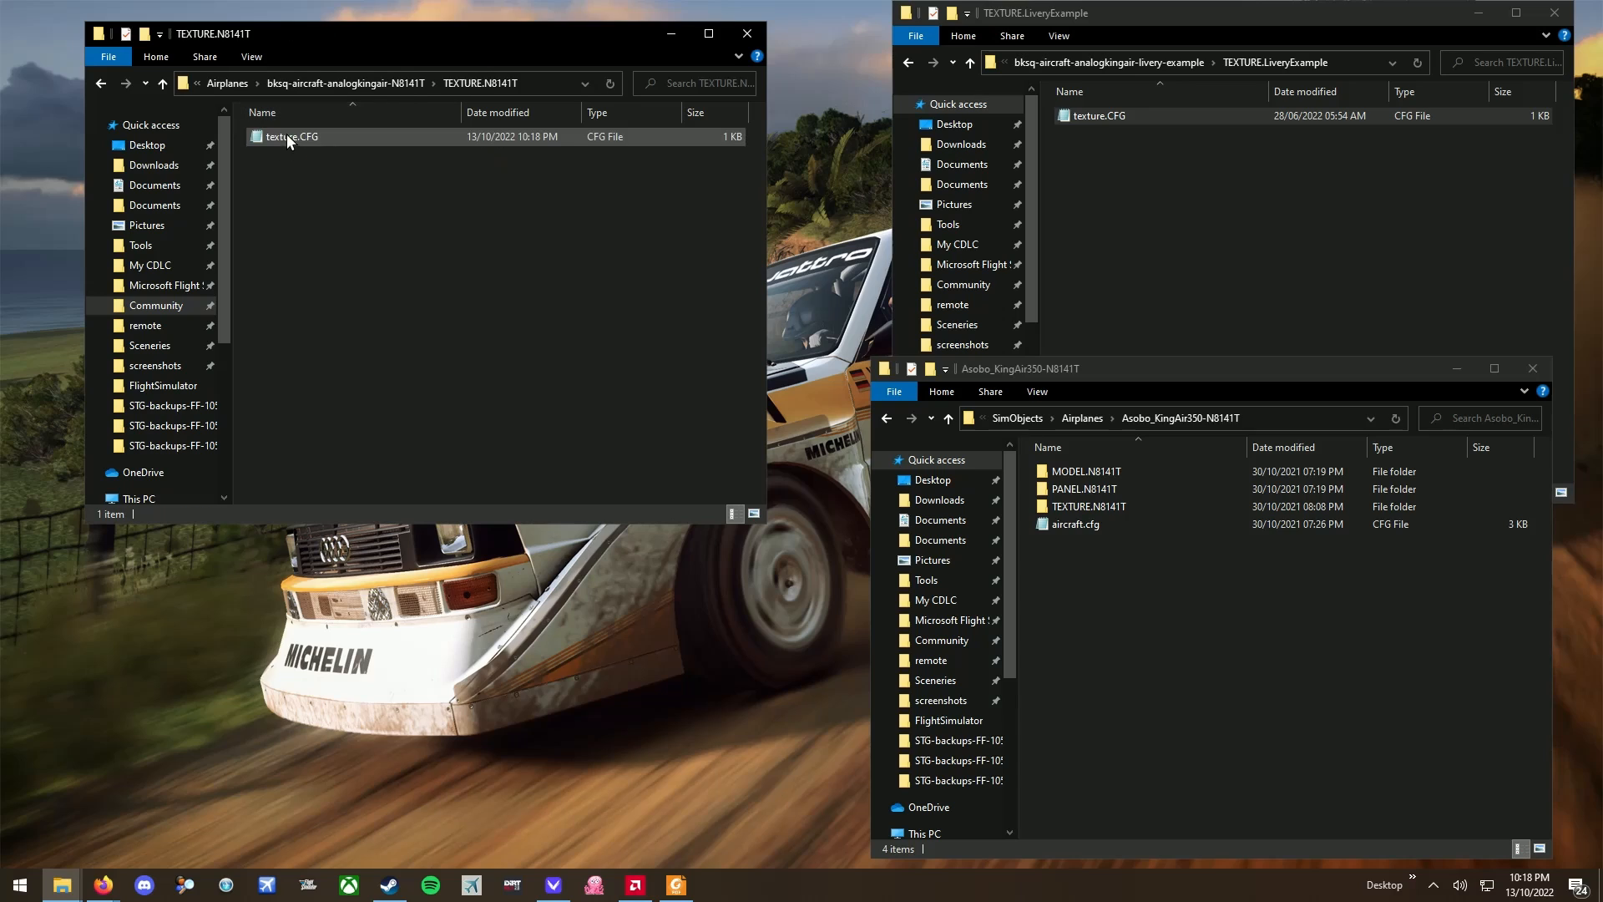
pyautogui.doubleClick(1088, 506)
pyautogui.scroll(-2, 1077, 567)
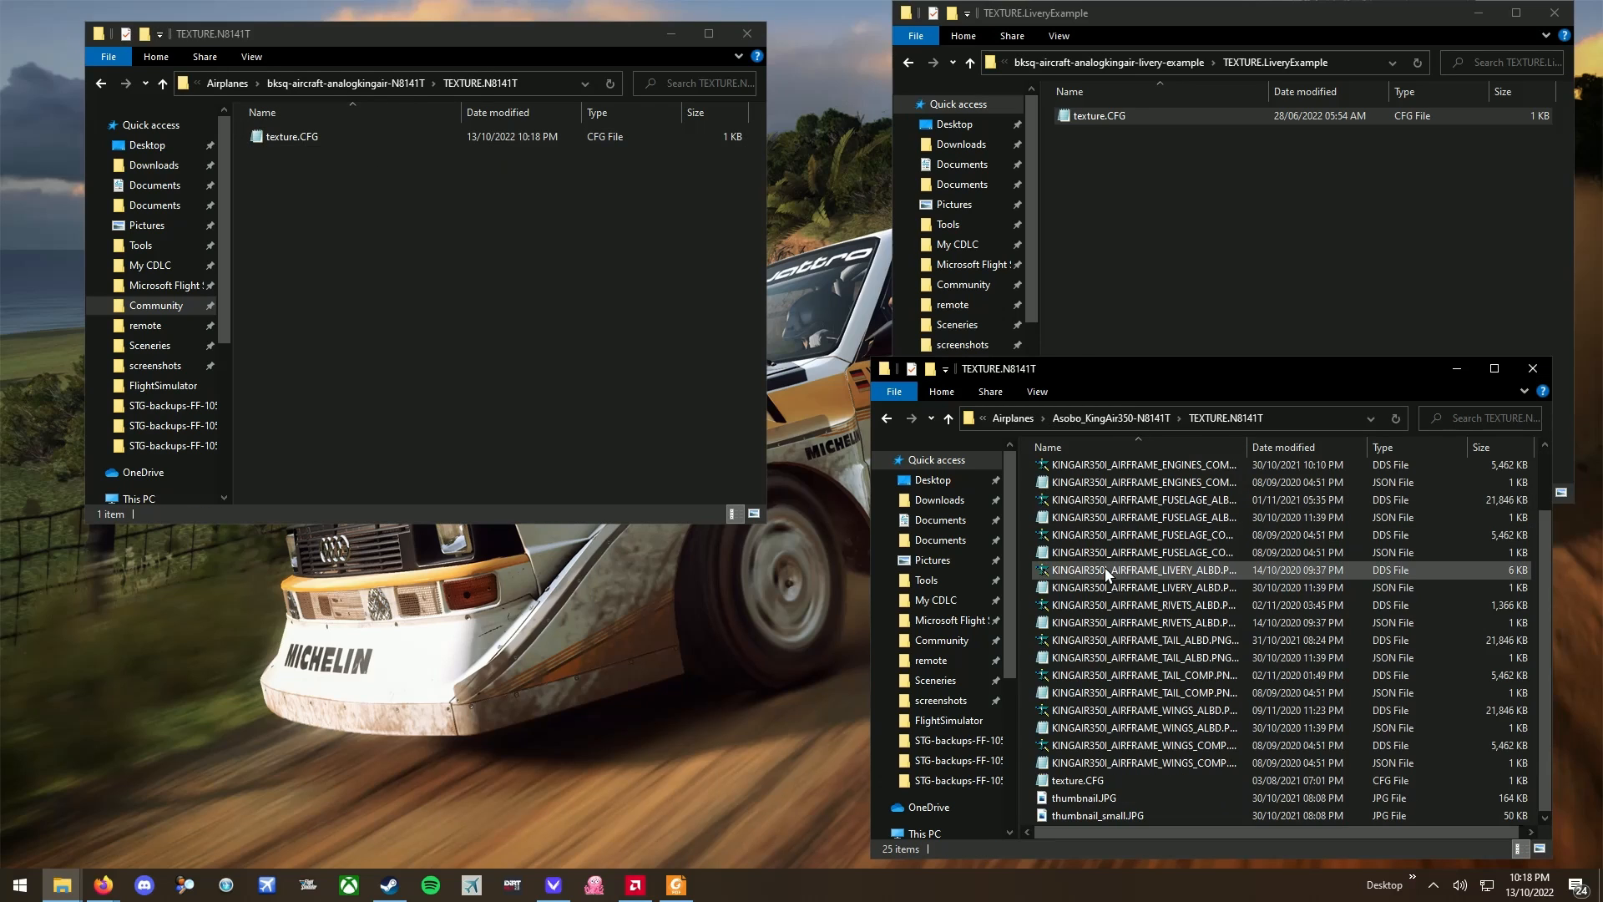
pyautogui.moveTo(1029, 794); pyautogui.dragTo(1079, 813)
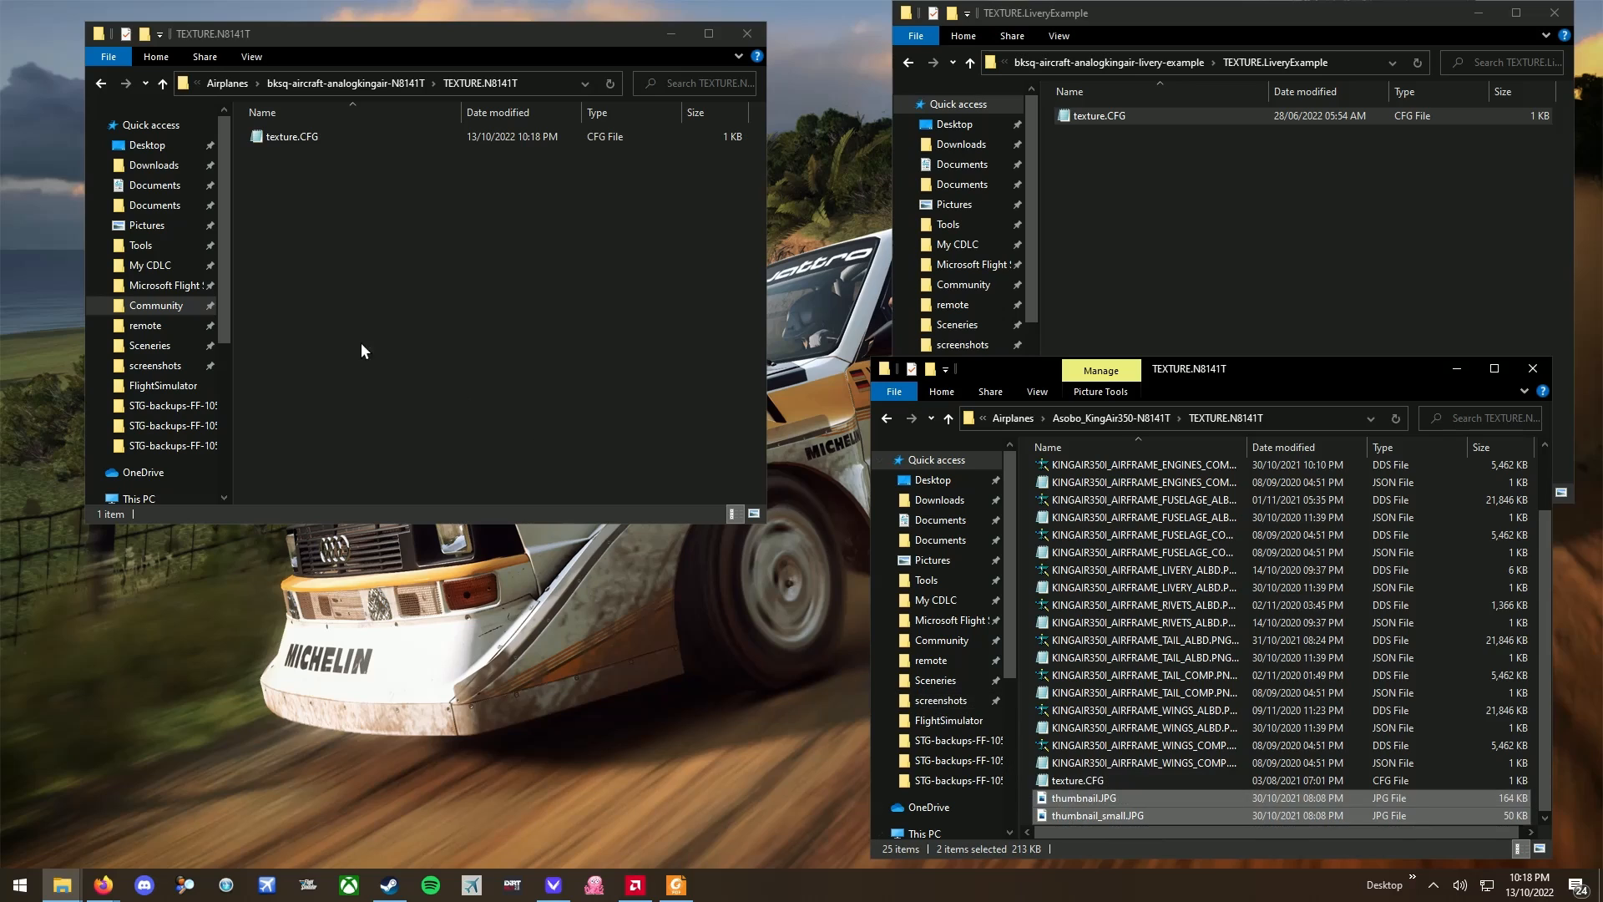
pyautogui.click(392, 338)
pyautogui.hotkey('ctrl', 'v')
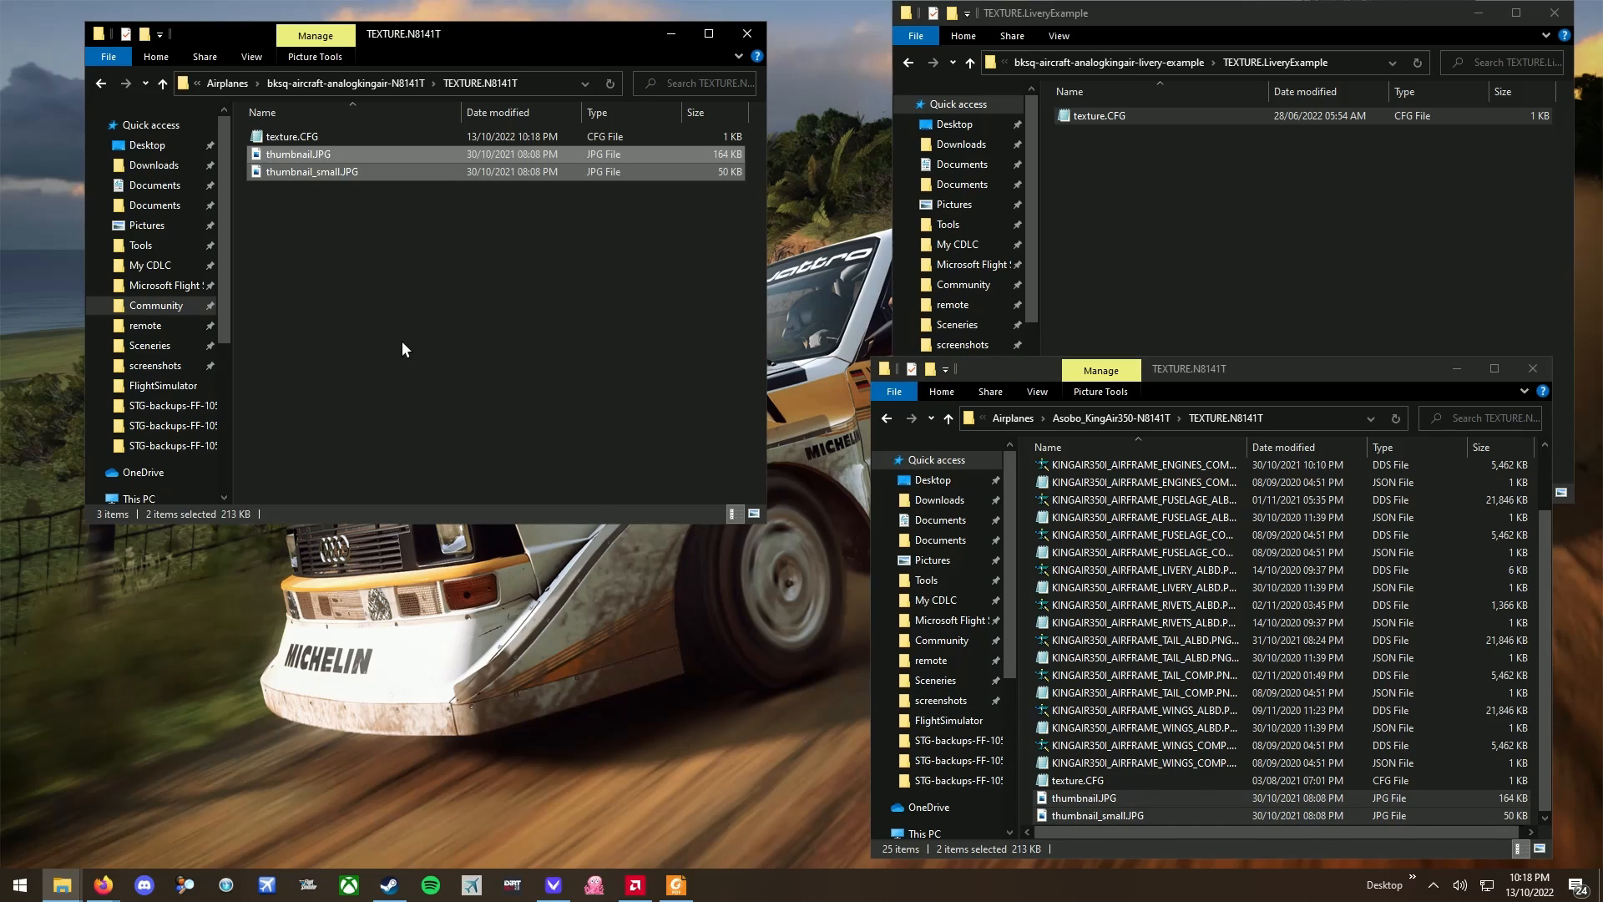
pyautogui.doubleClick(303, 155)
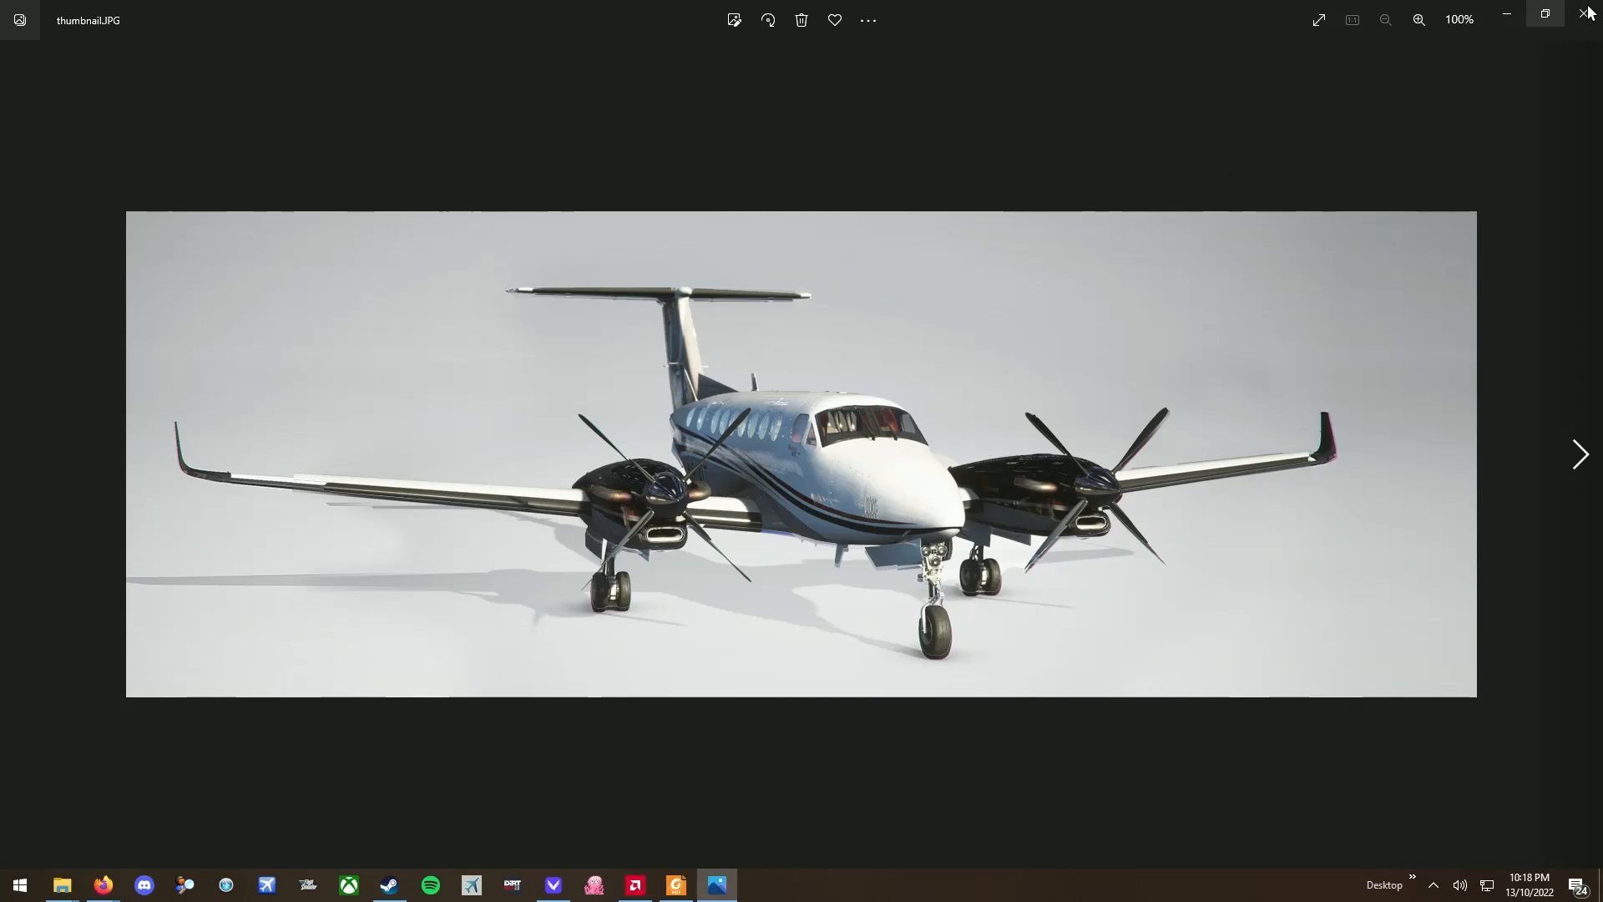
pyautogui.click(1587, 12)
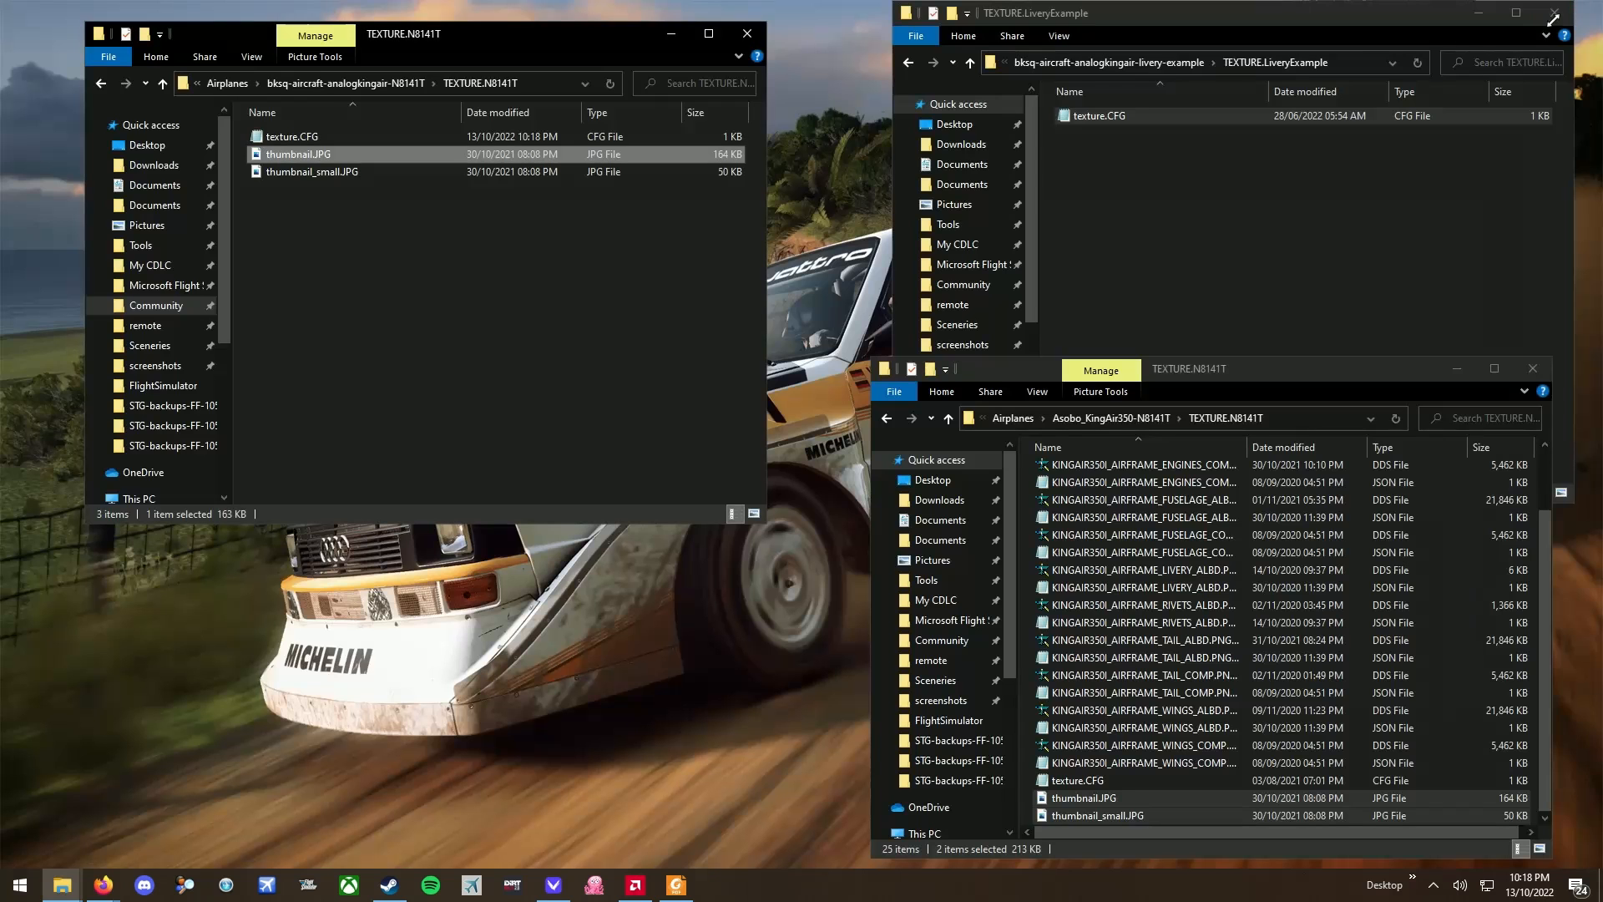
# - Return to the root of the new bksq-aircraft-analogkingair-N8141T package and create an empty file named layout.json there
pyautogui.click(341, 84)
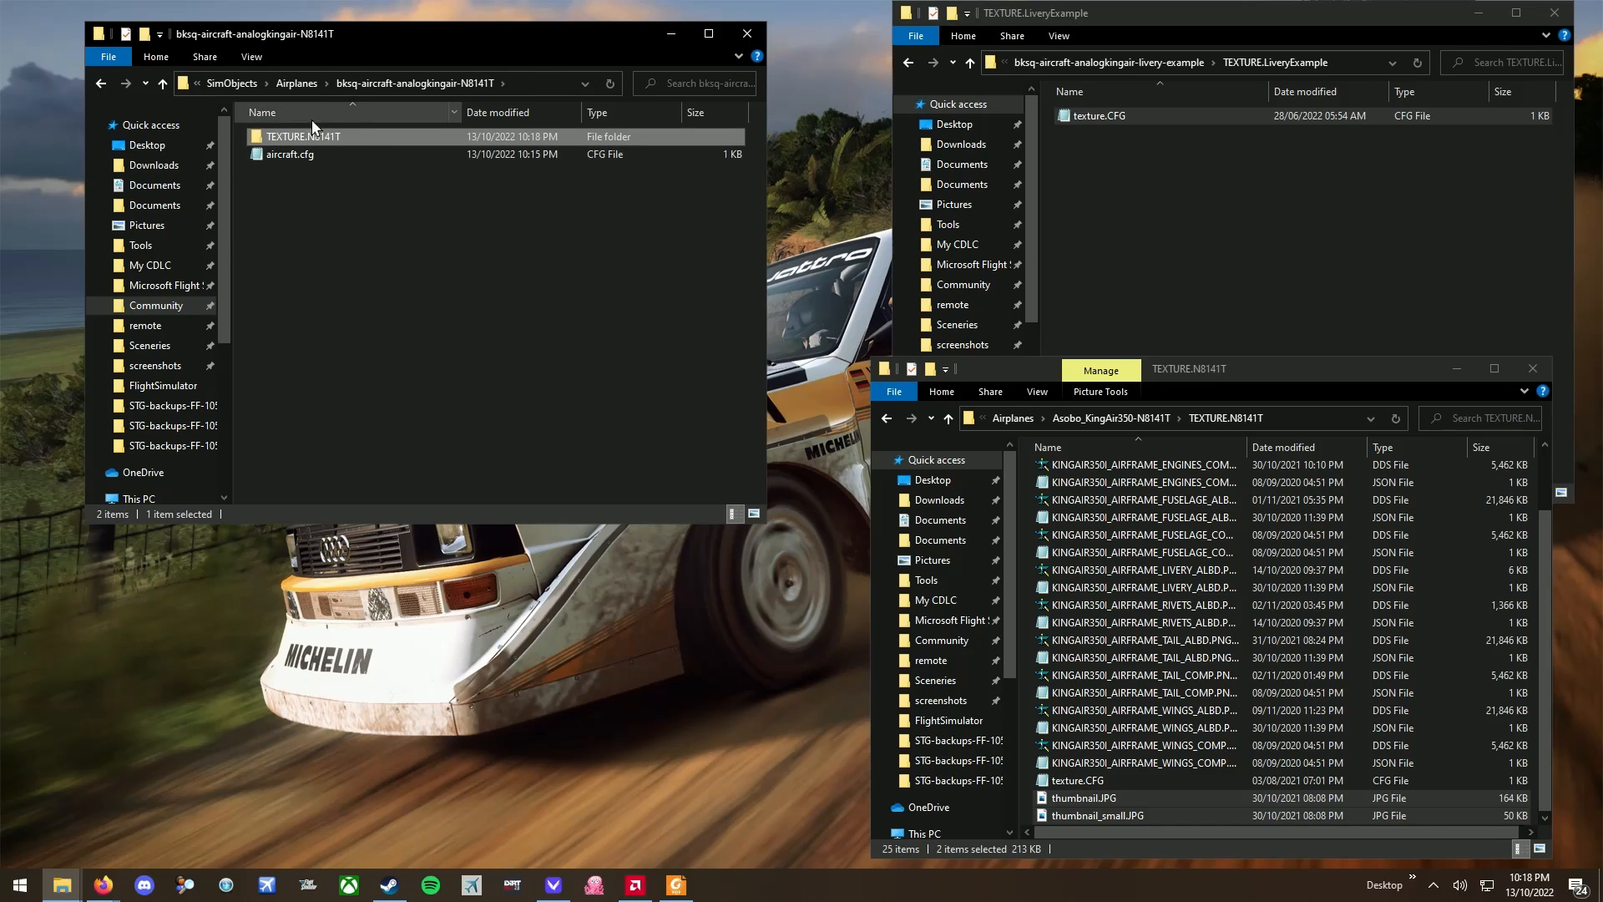
pyautogui.click(239, 87)
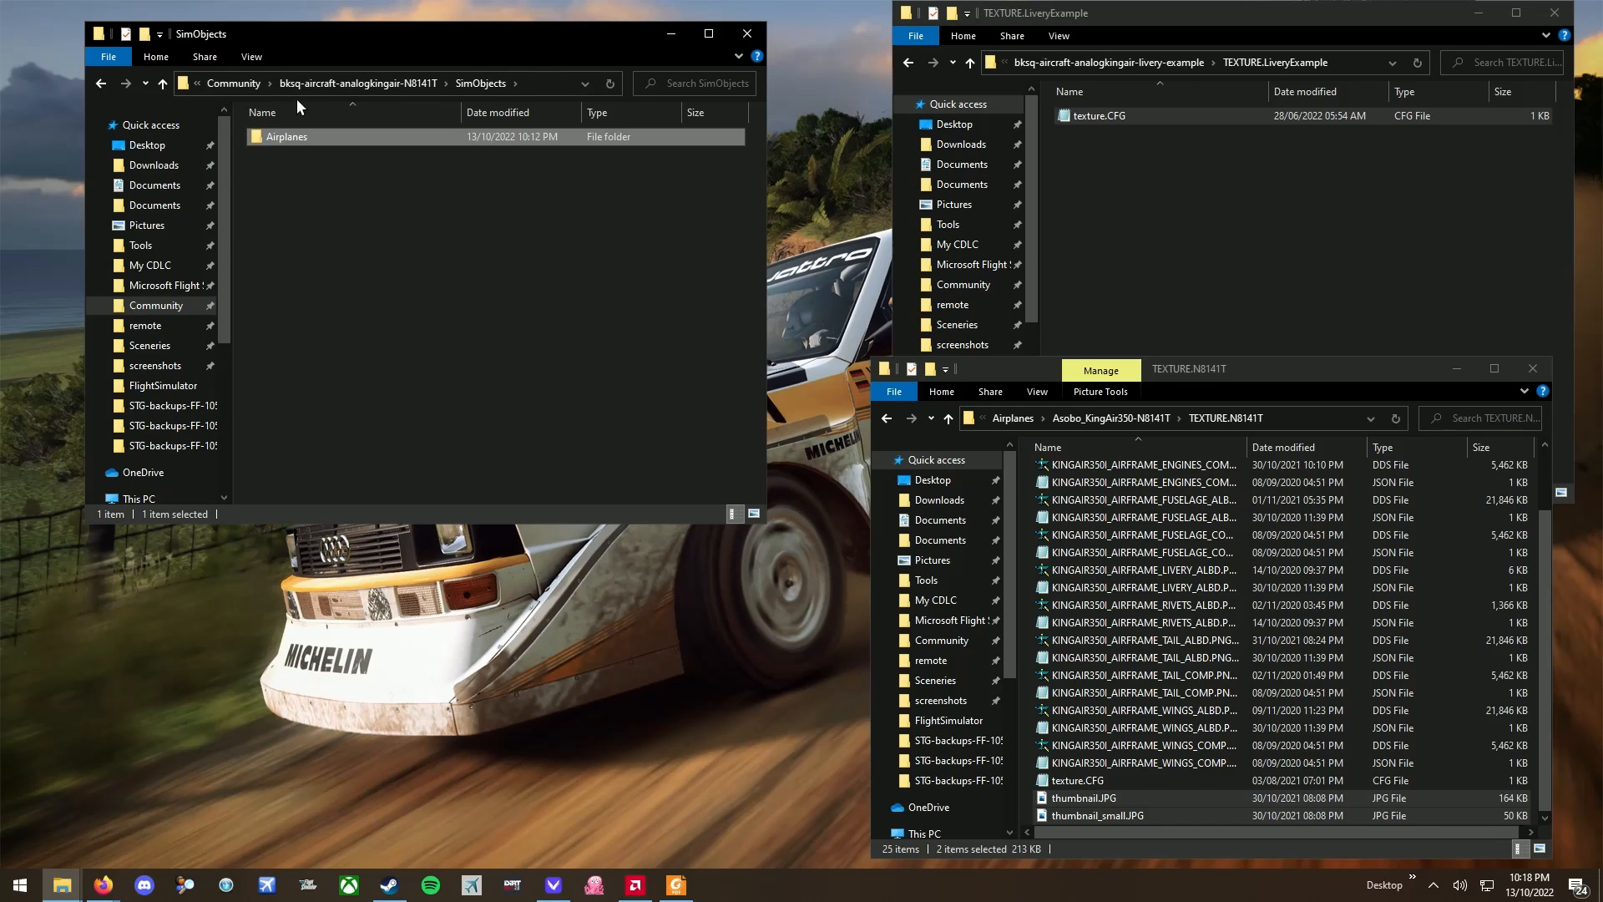
pyautogui.click(349, 85)
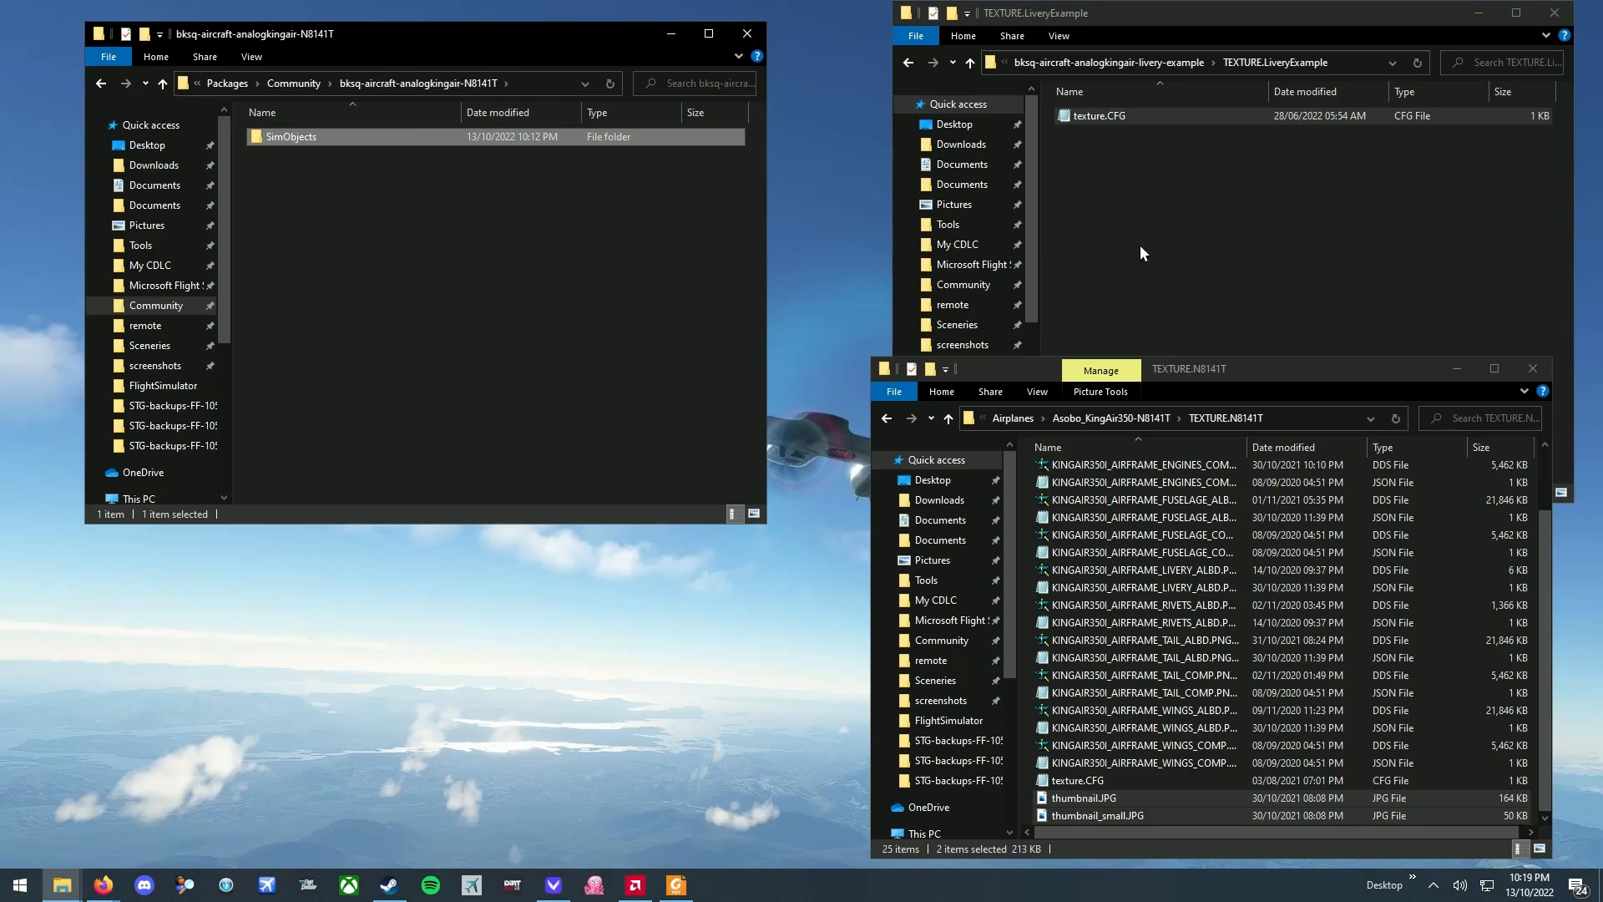
pyautogui.rightClick(403, 194)
pyautogui.moveTo(529, 414)
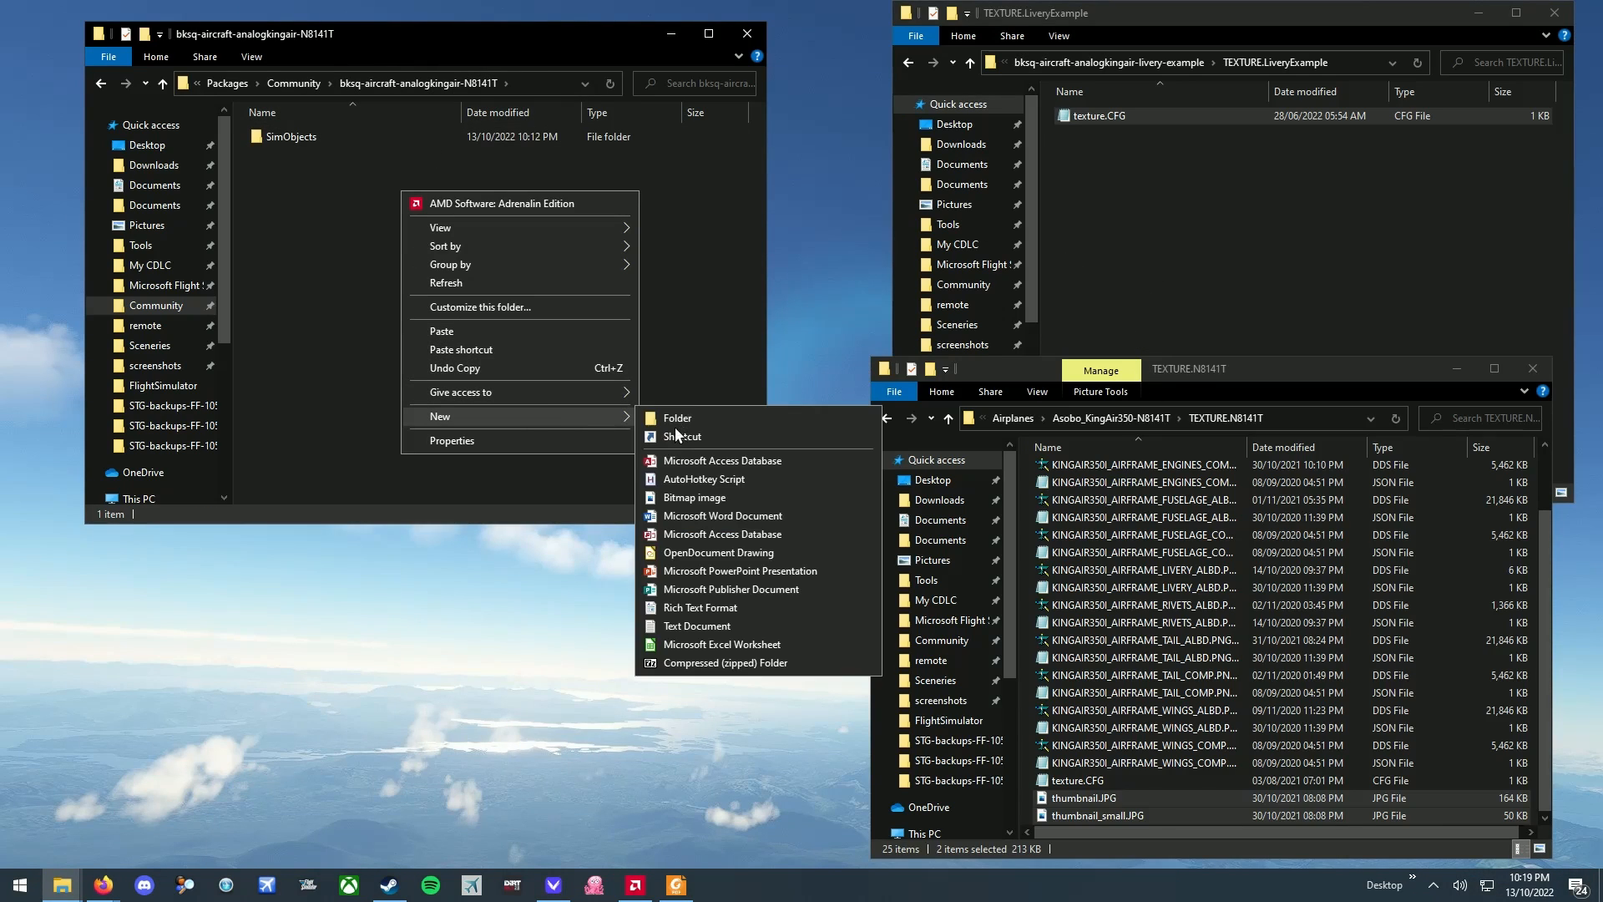
pyautogui.click(728, 624)
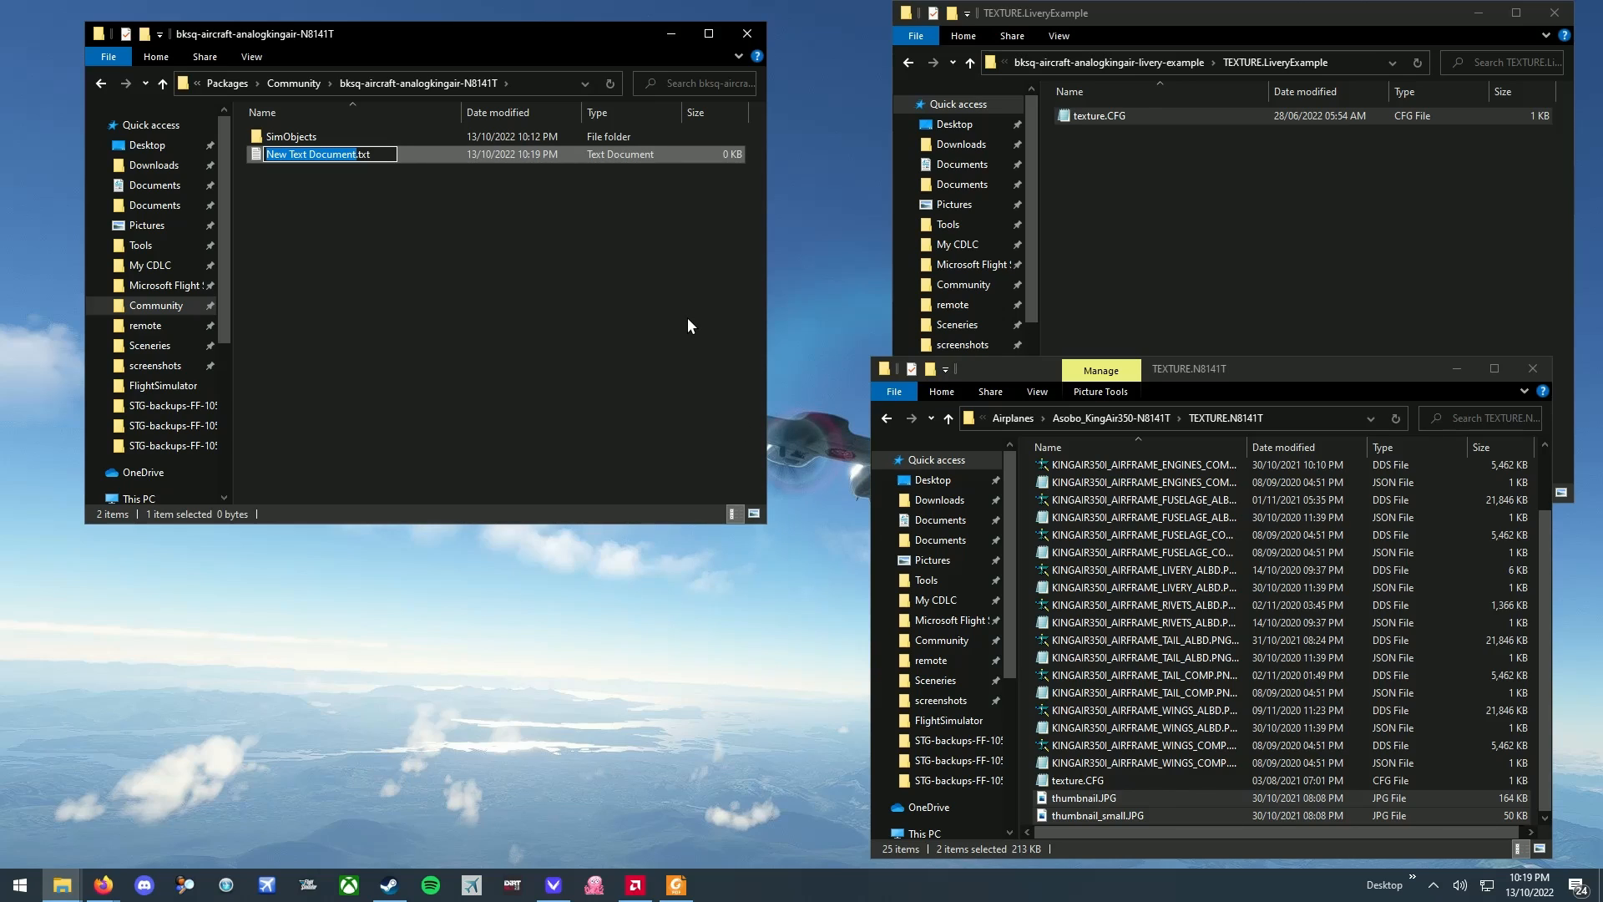
pyautogui.write('layout.tx')
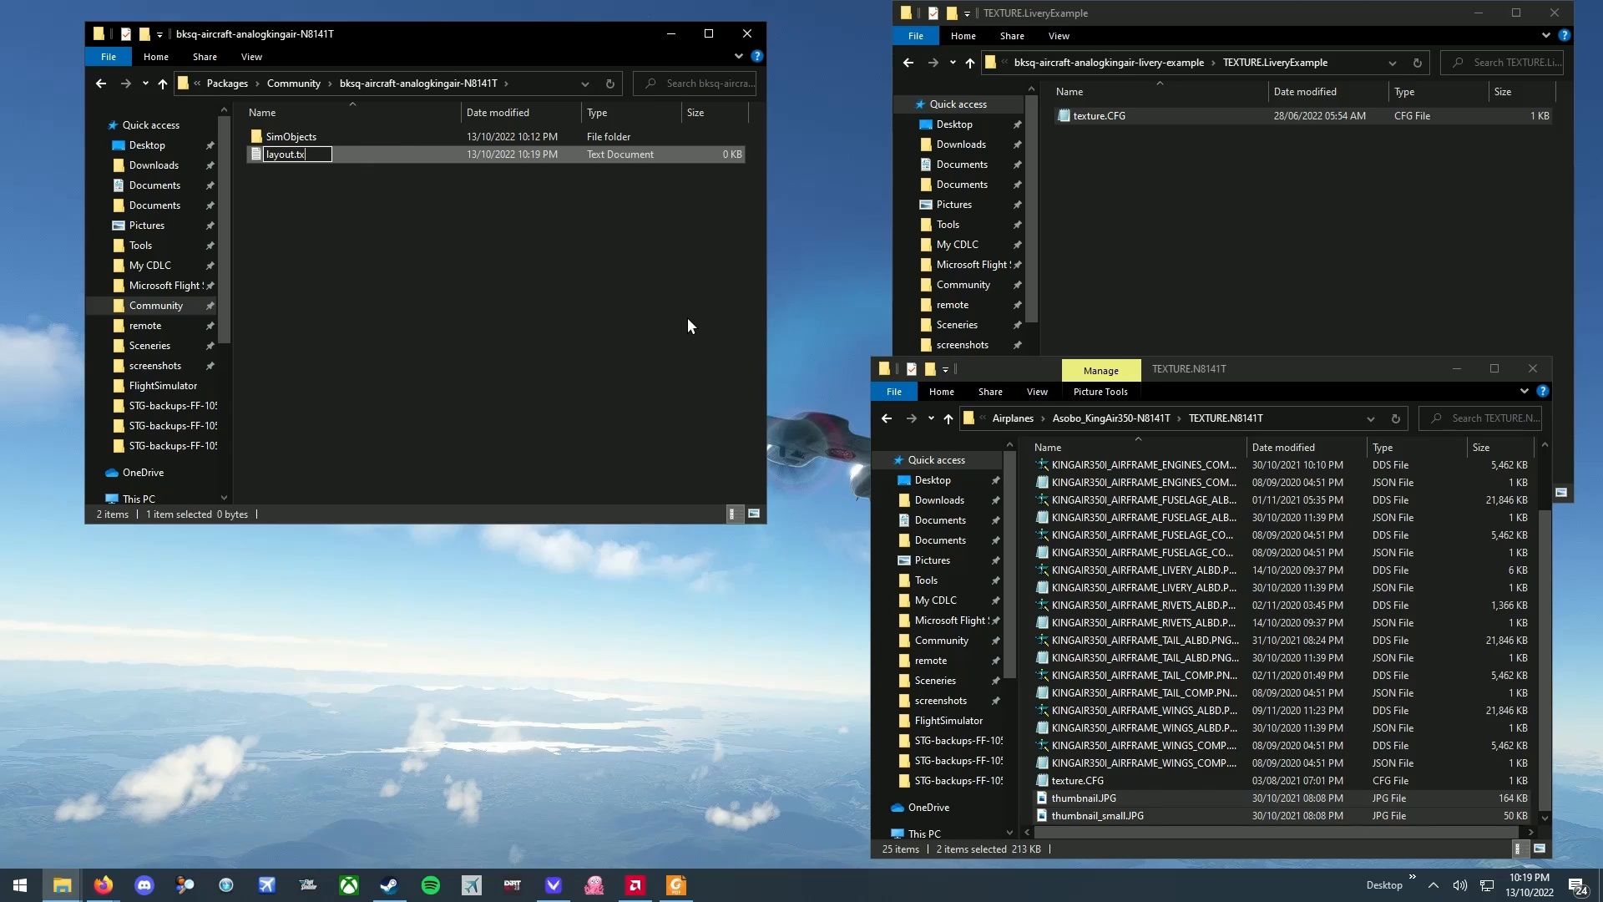
pyautogui.press('BackSpace')
pyautogui.write('json')
pyautogui.press('Return')
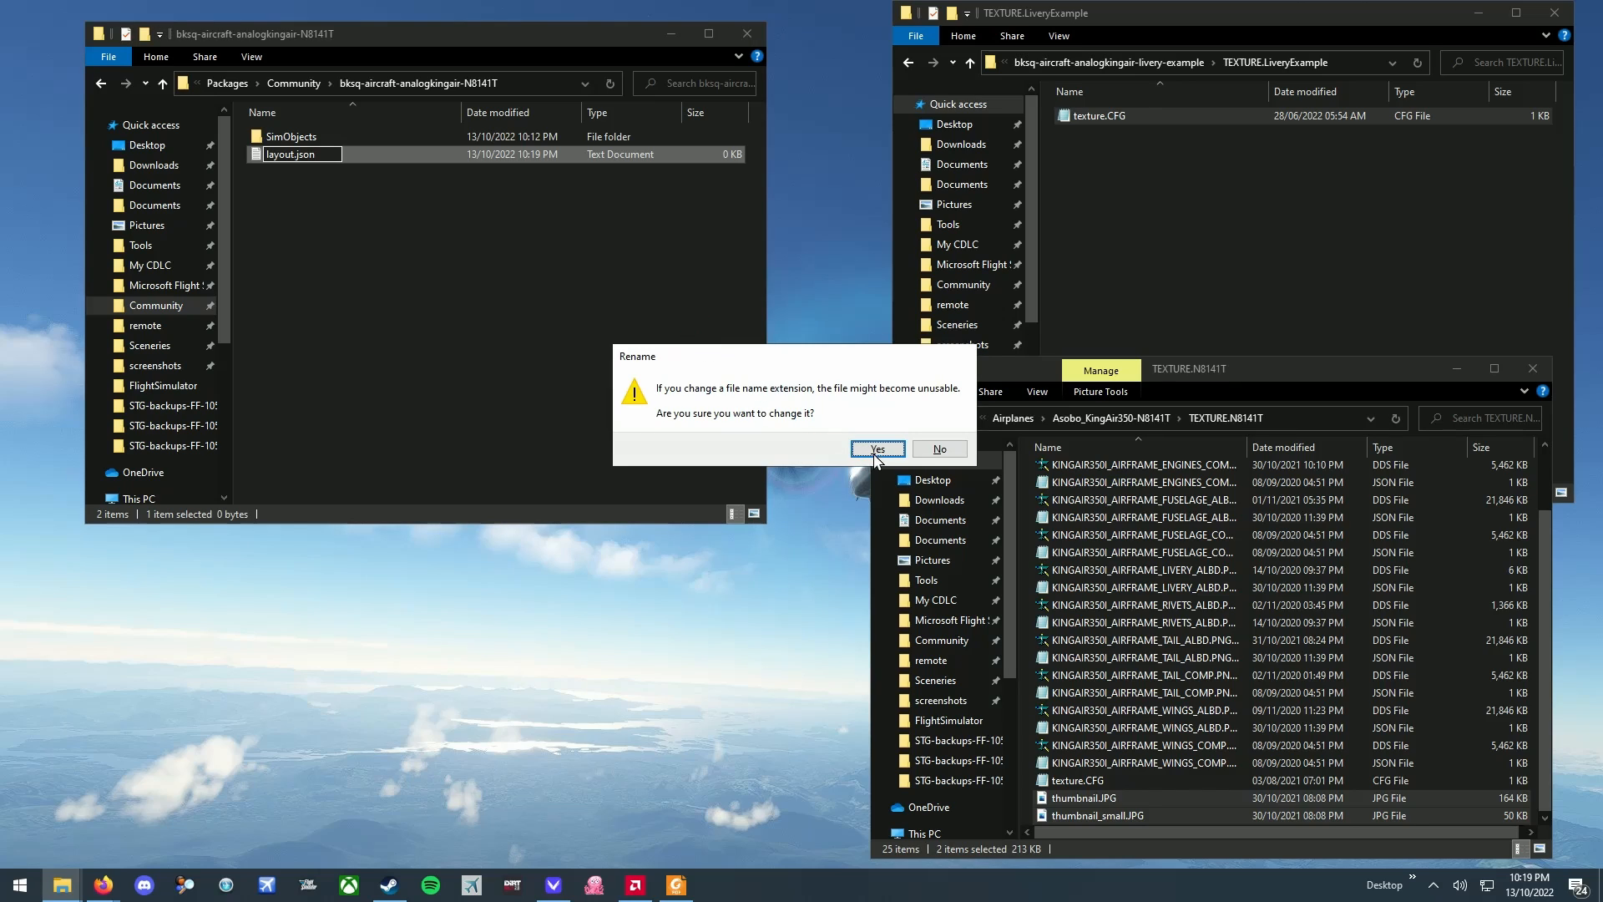
pyautogui.click(878, 449)
# - Create a second empty file named manifest.json next to layout.json in the package root
pyautogui.rightClick(294, 236)
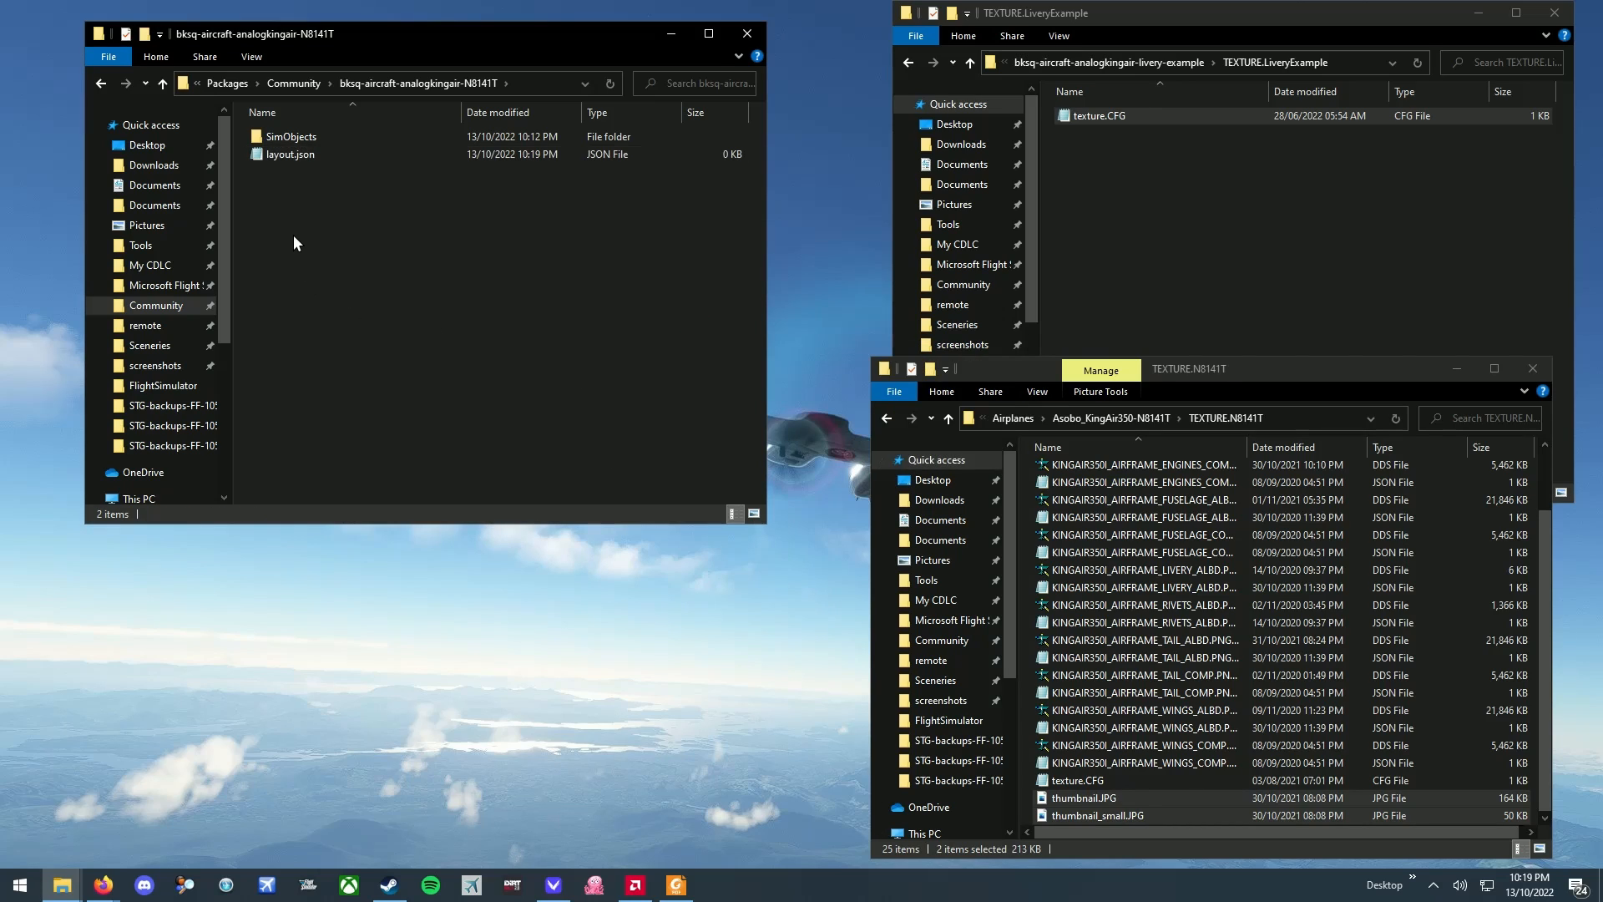
pyautogui.click(419, 460)
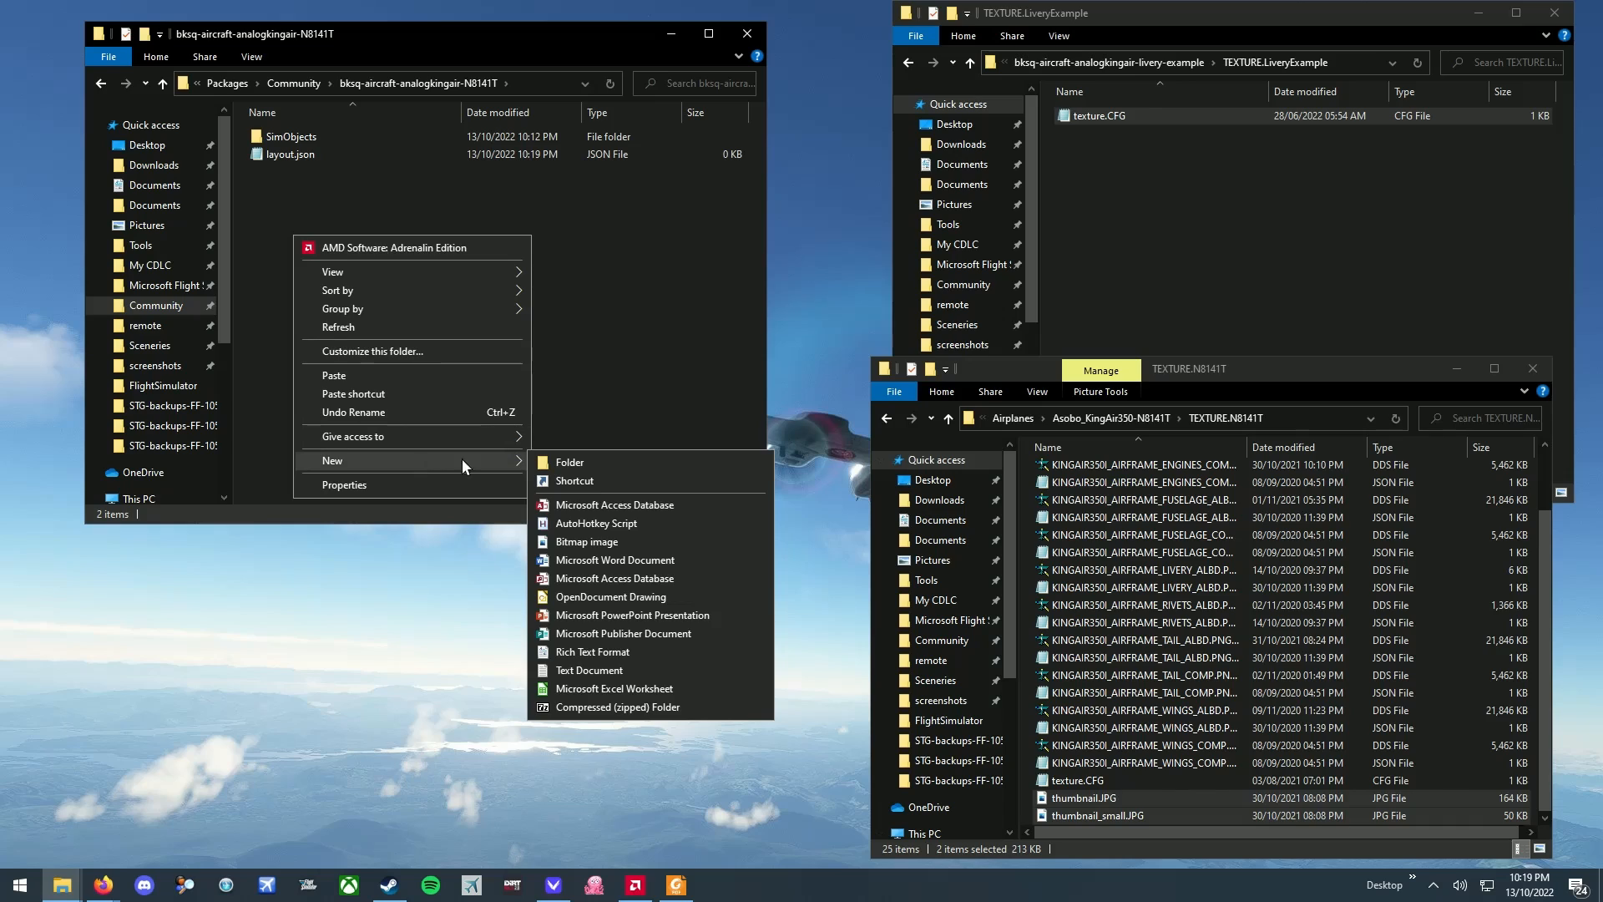
pyautogui.click(595, 668)
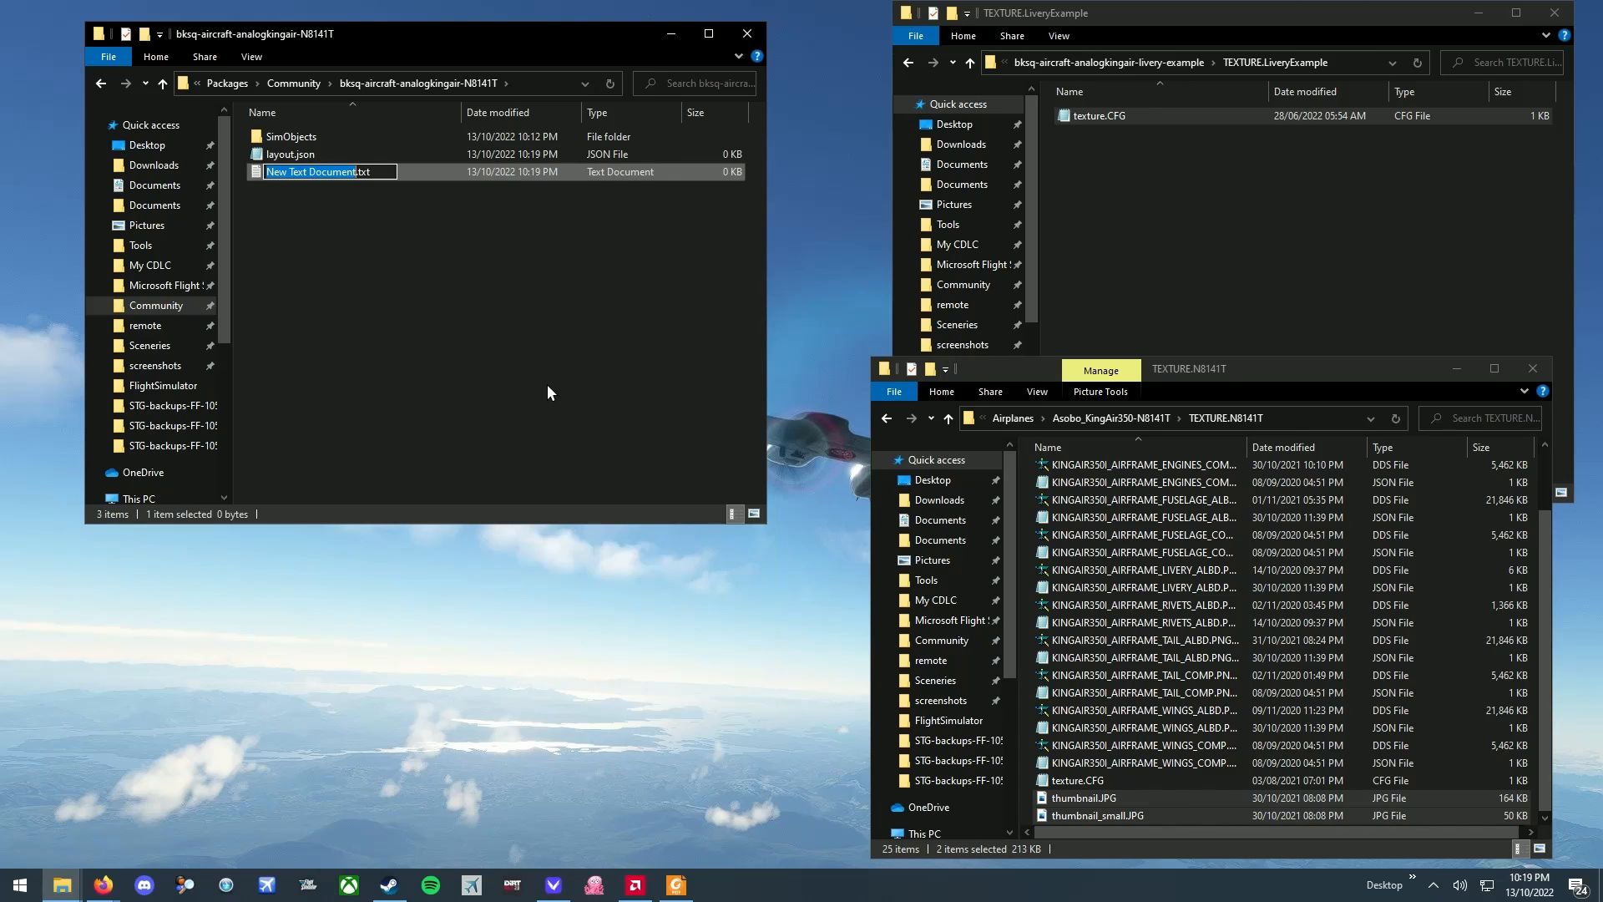
pyautogui.write('manifest')
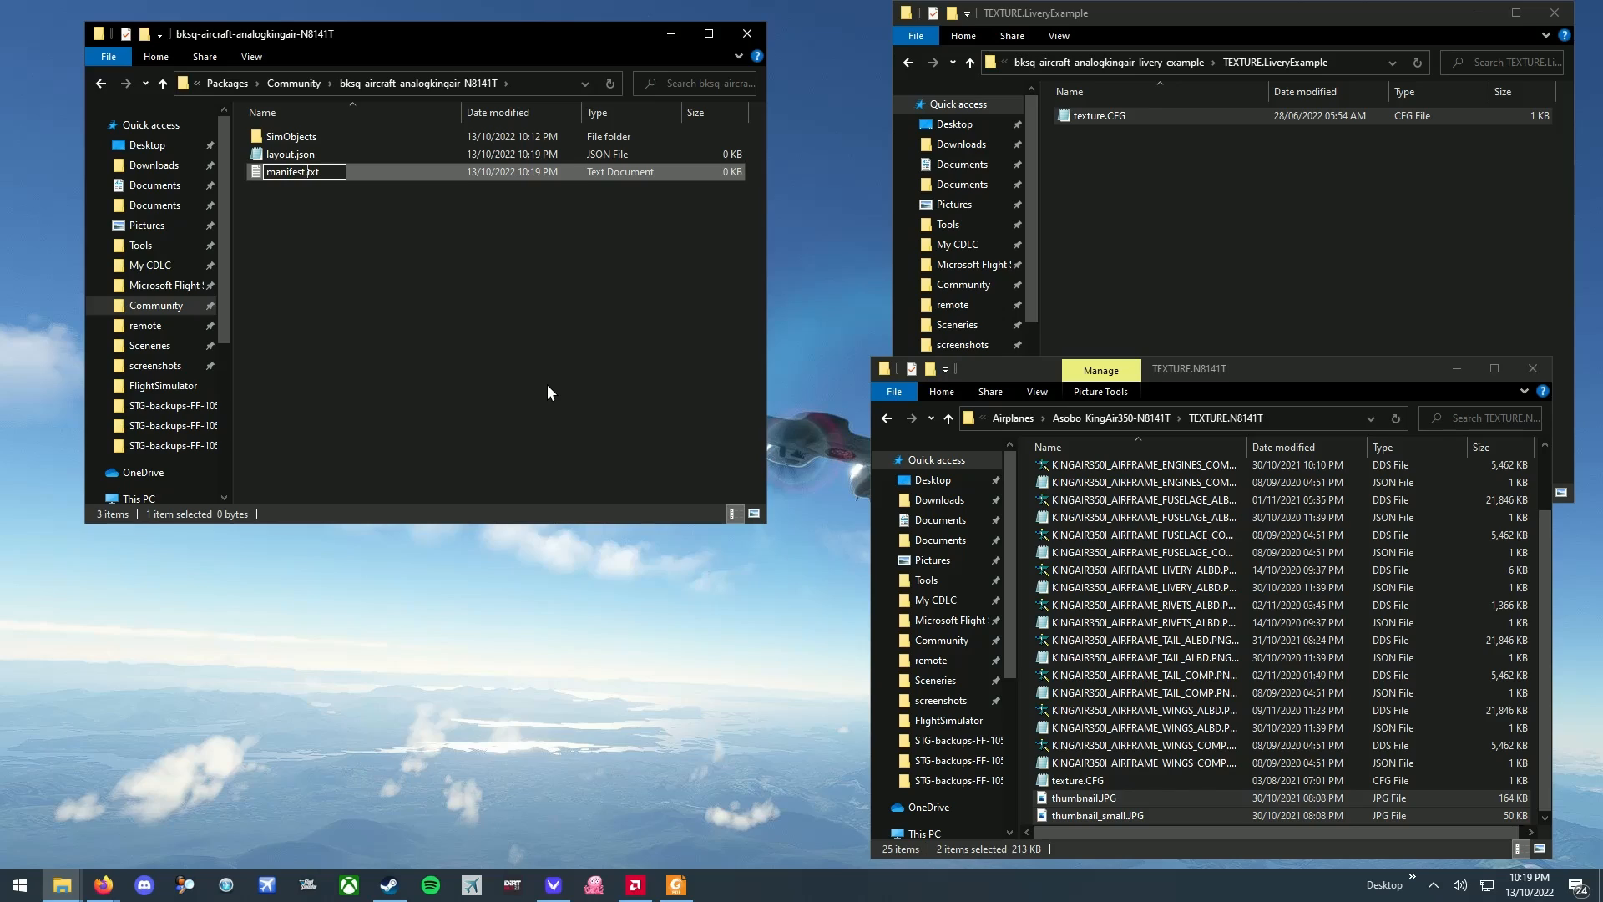
pyautogui.press('BackSpace')
pyautogui.press('BackSpace')
pyautogui.write('json')
pyautogui.press('Return')
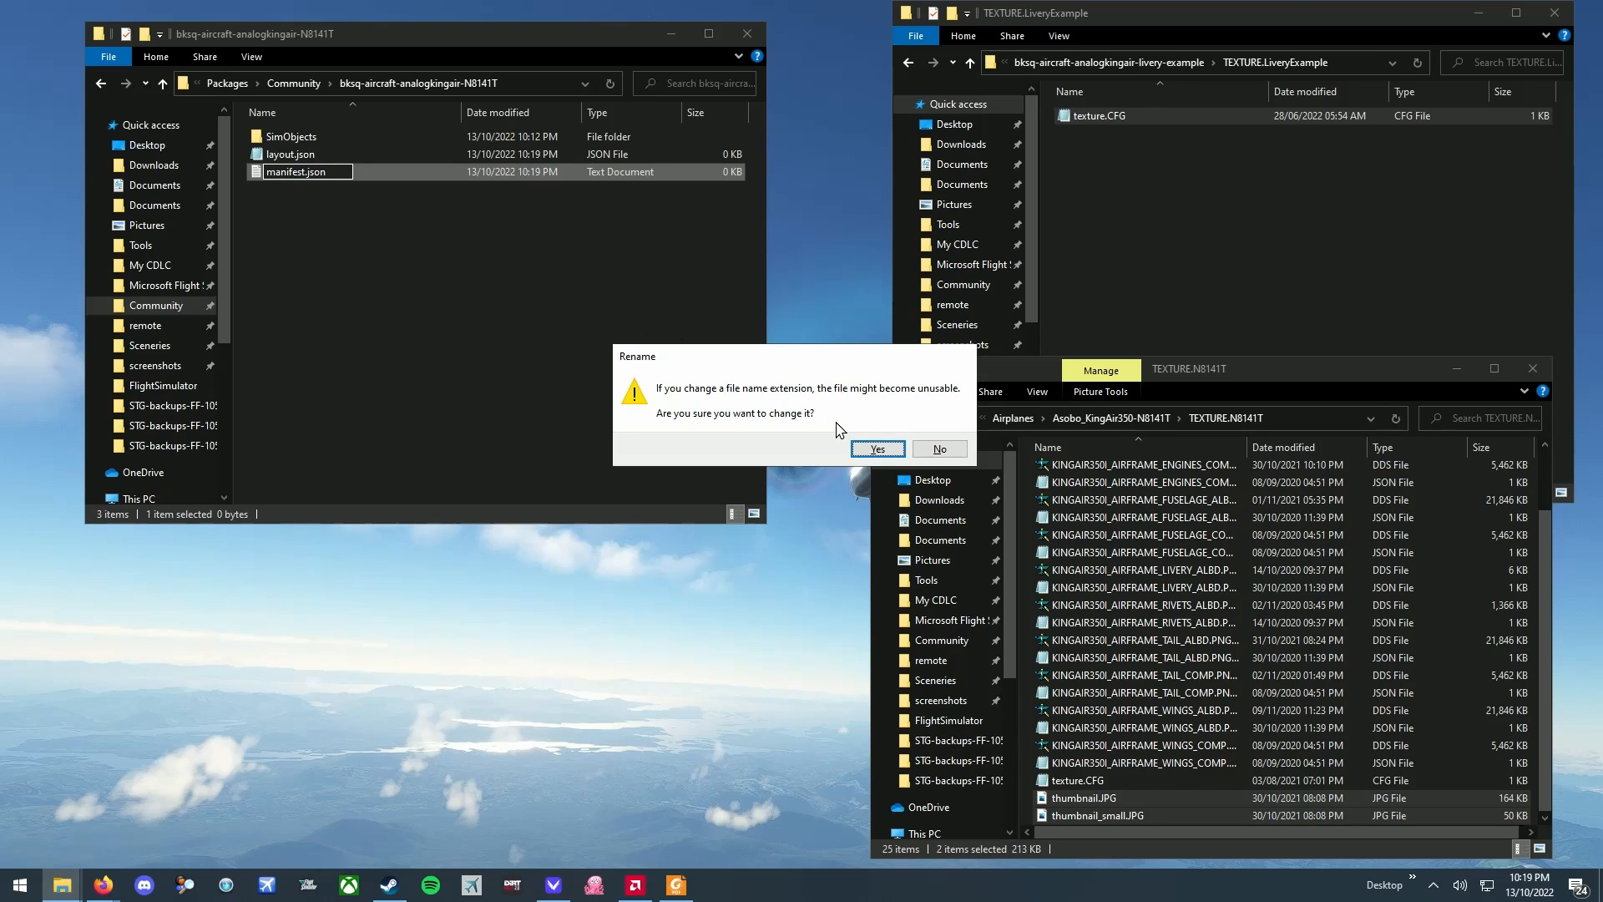
pyautogui.click(868, 449)
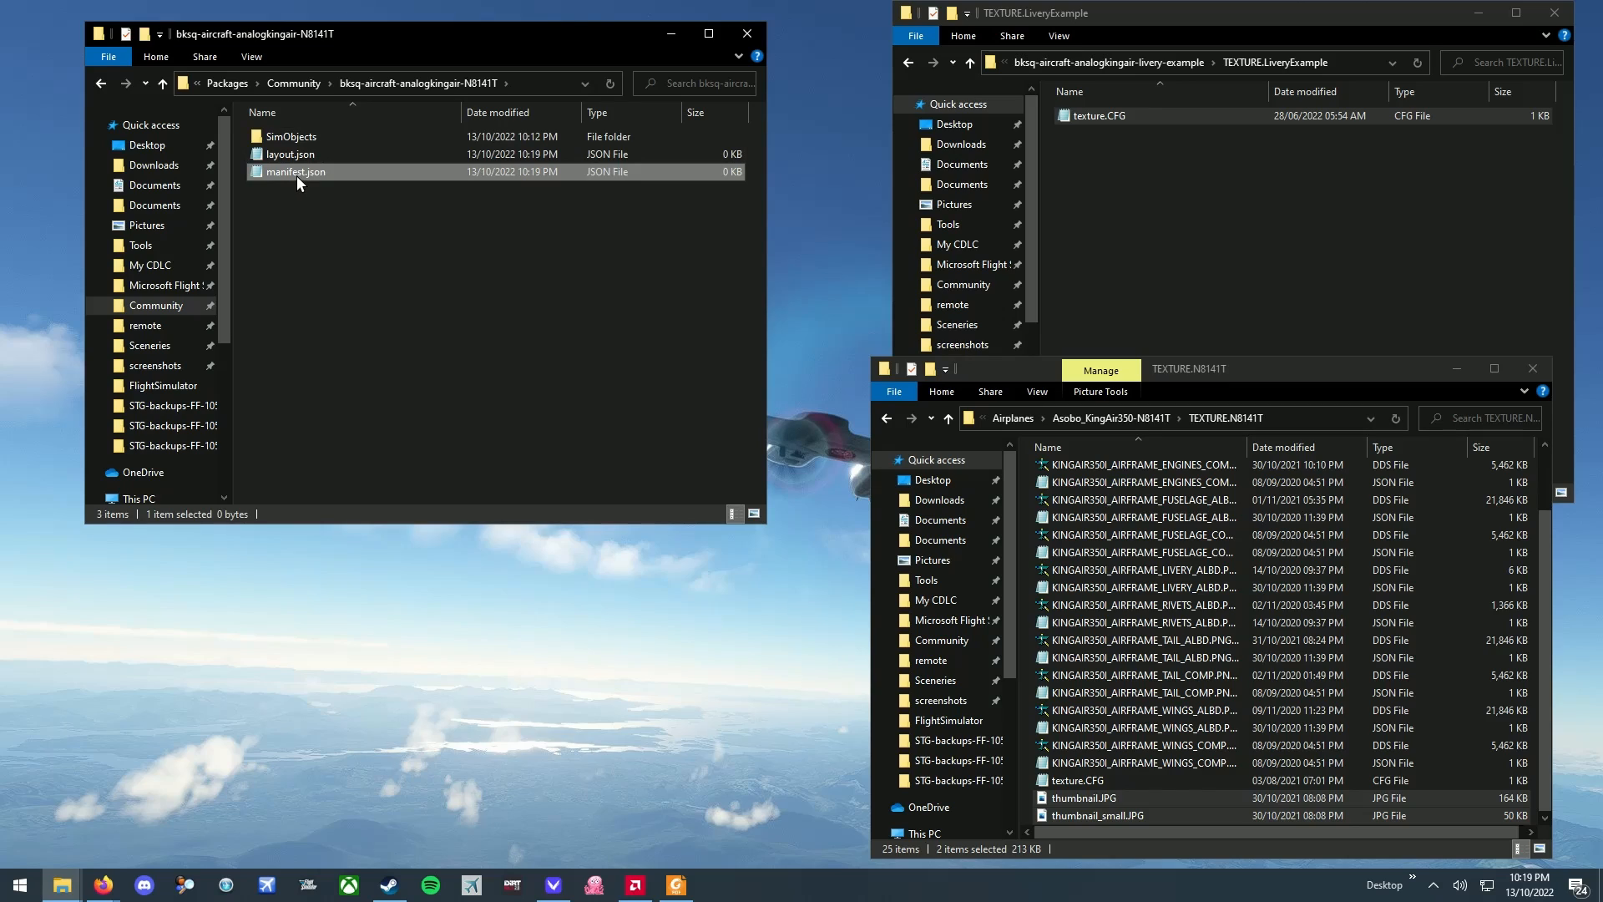
# - Open the empty manifest.json and paste the copied livery manifest template into it
pyautogui.doubleClick(286, 171)
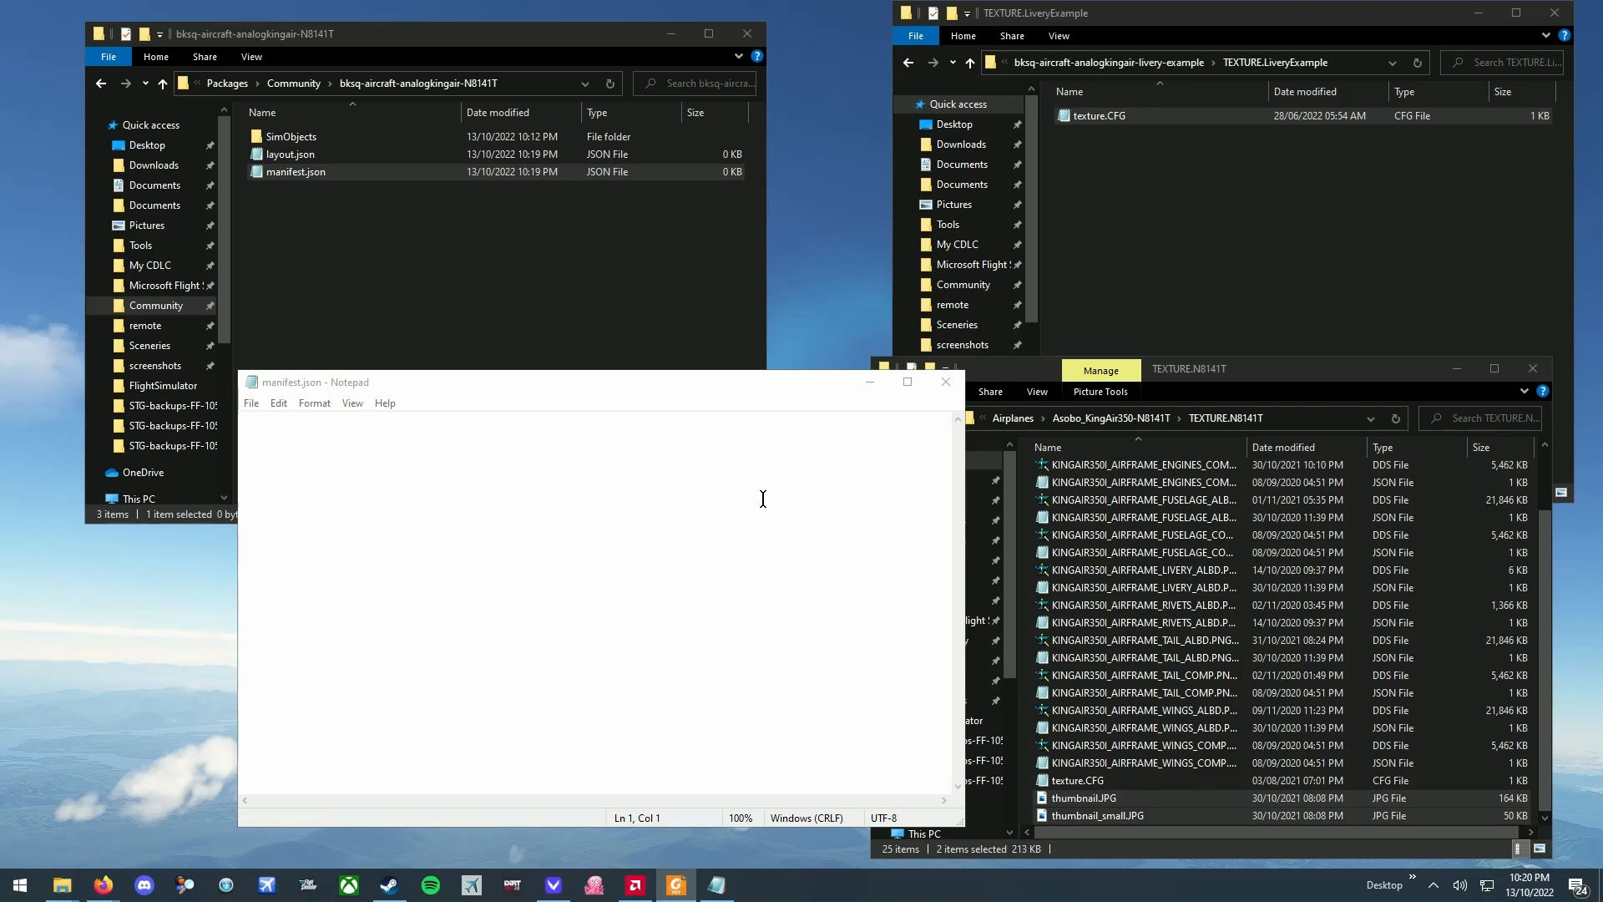
pyautogui.click(642, 473)
pyautogui.hotkey('ctrl', 'v')
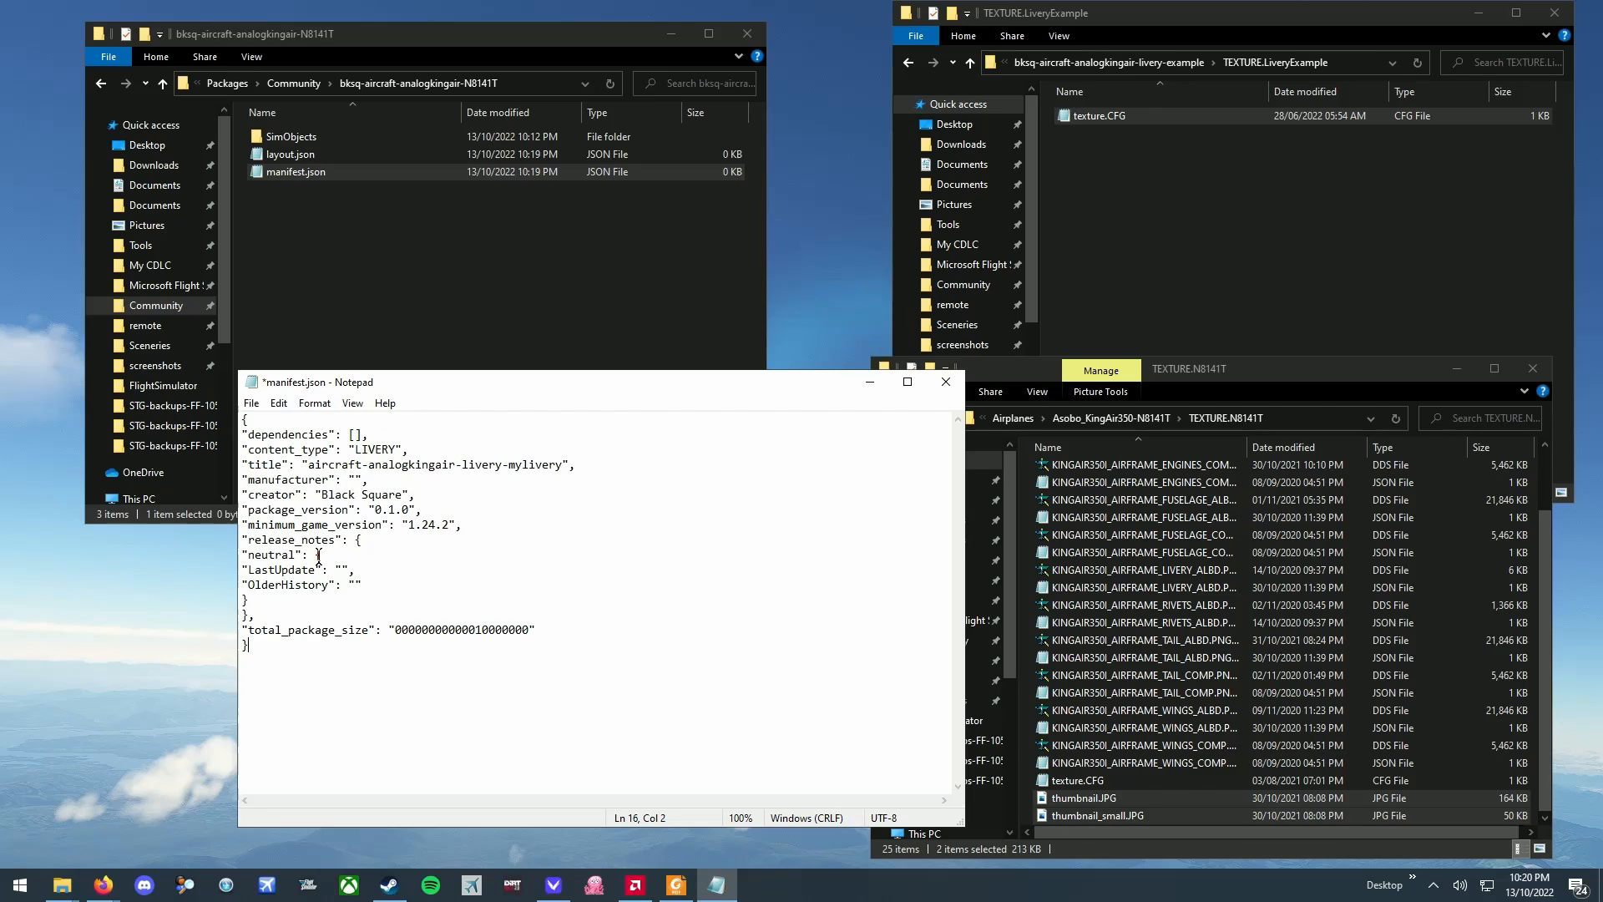
# - Change the manifest's title to "aircraft-analogkingair-livery-N8141T", and save and close the file
pyautogui.click(562, 464)
pyautogui.press('BackSpace')
pyautogui.press('BackSpace')
pyautogui.press('BackSpace')
pyautogui.press('BackSpace')
pyautogui.press('BackSpace')
pyautogui.press('BackSpace')
pyautogui.press('BackSpace')
pyautogui.press('BackSpace')
pyautogui.write('n')
pyautogui.press('BackSpace')
pyautogui.write('N8141T')
pyautogui.hotkey('ctrl', 's')
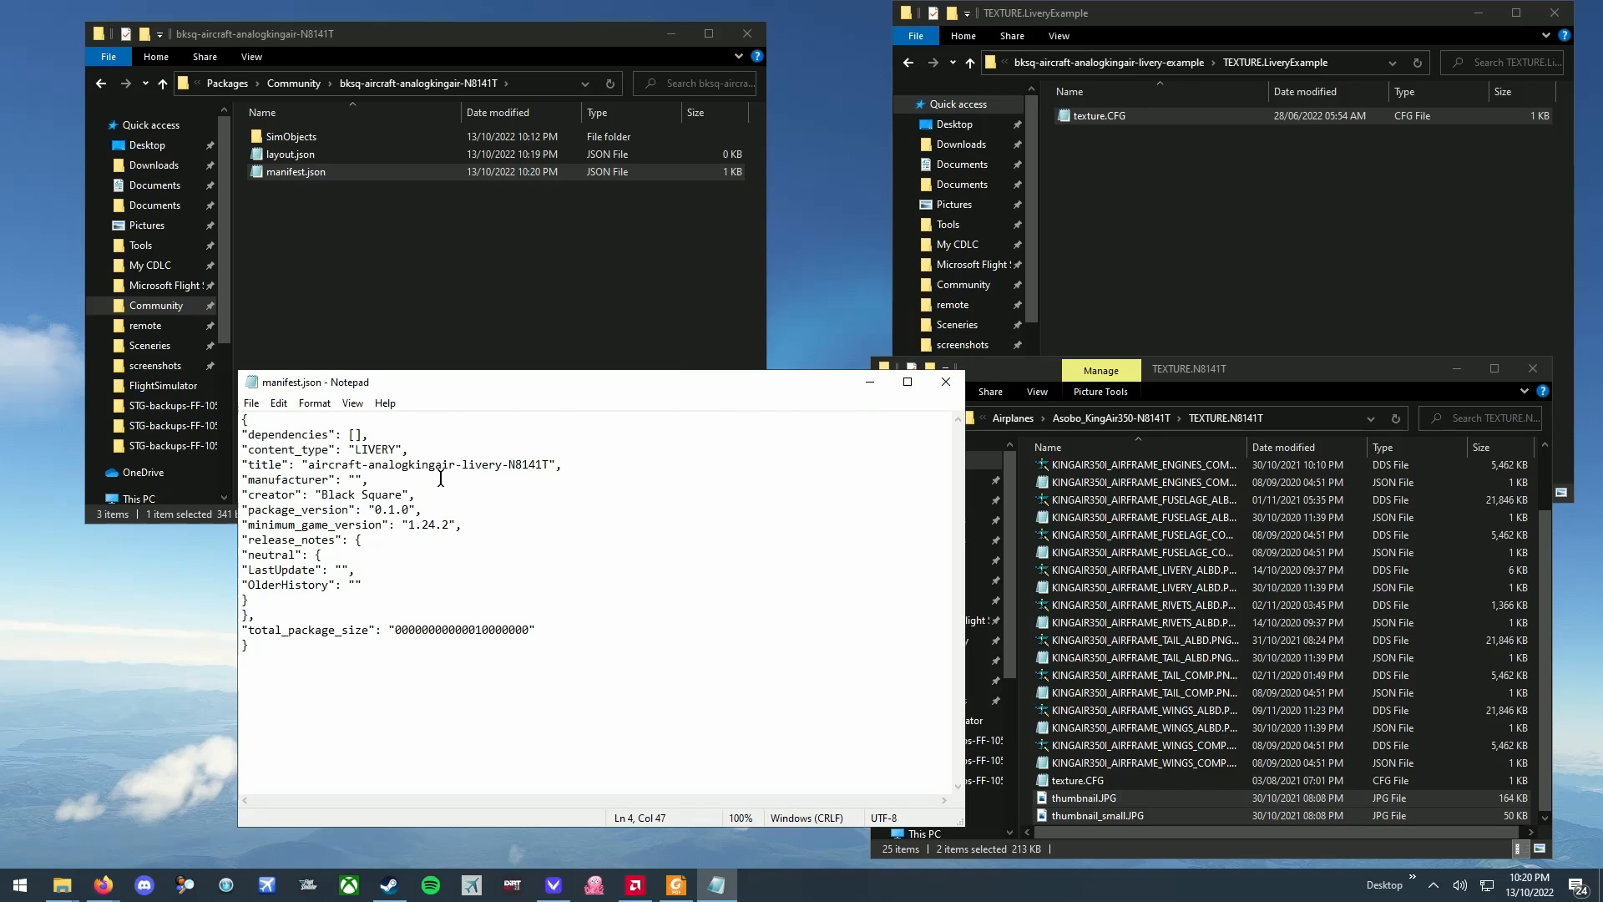
pyautogui.click(955, 389)
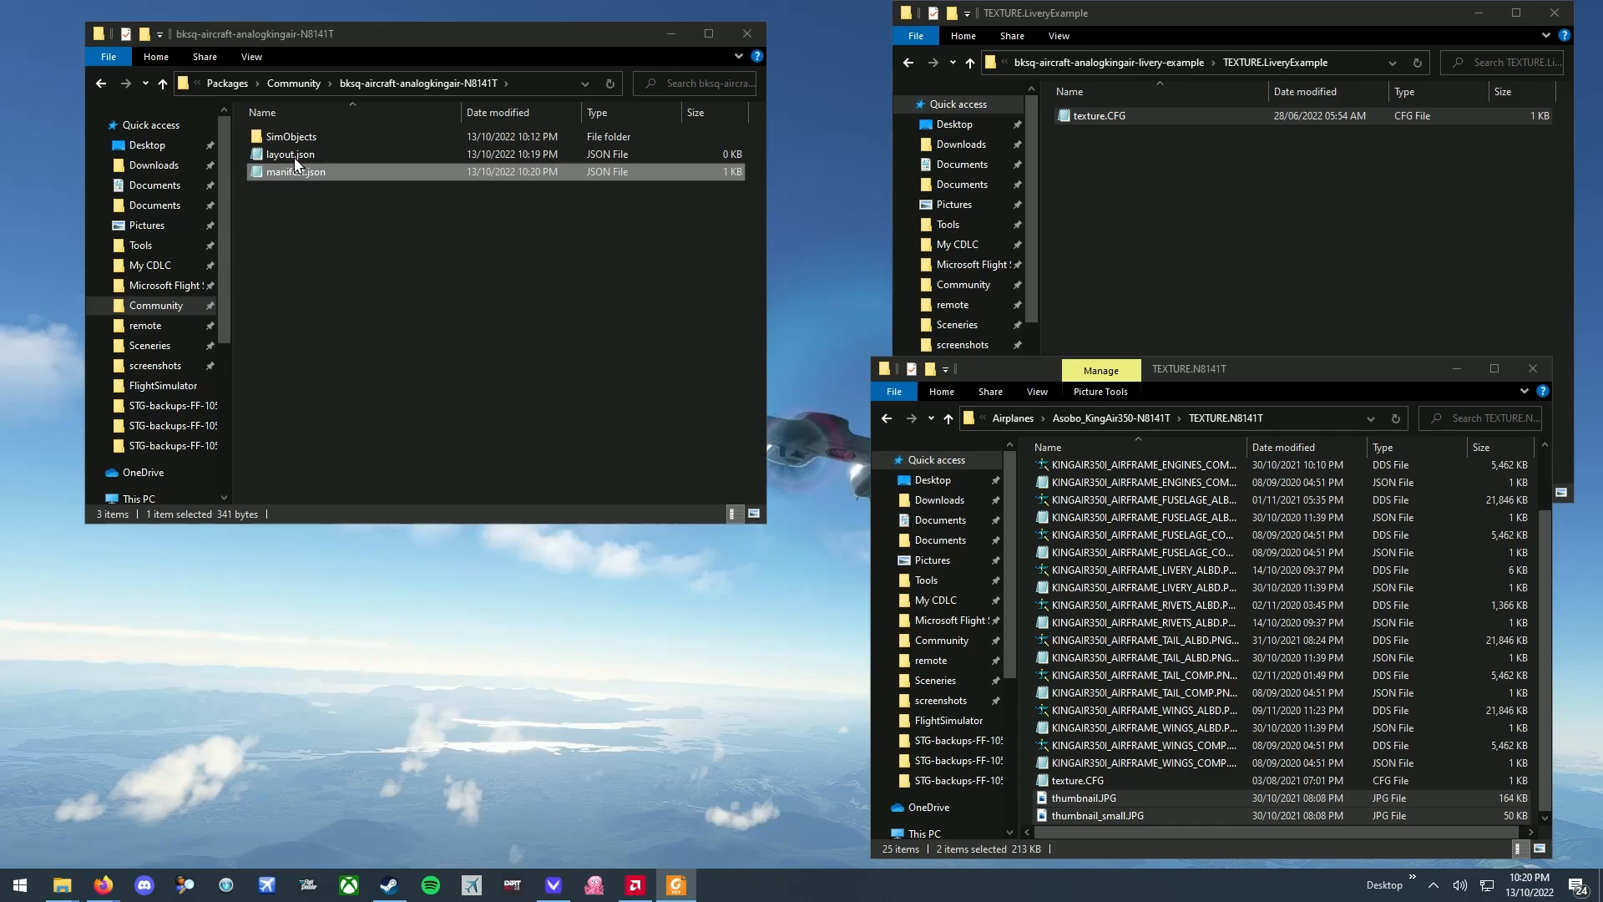
# - Locate MSFSLayoutGenerator.exe in the Tools folder and run it on the new package's layout.json to generate the layout entries
pyautogui.click(954, 582)
pyautogui.scroll(-20, 1210, 659)
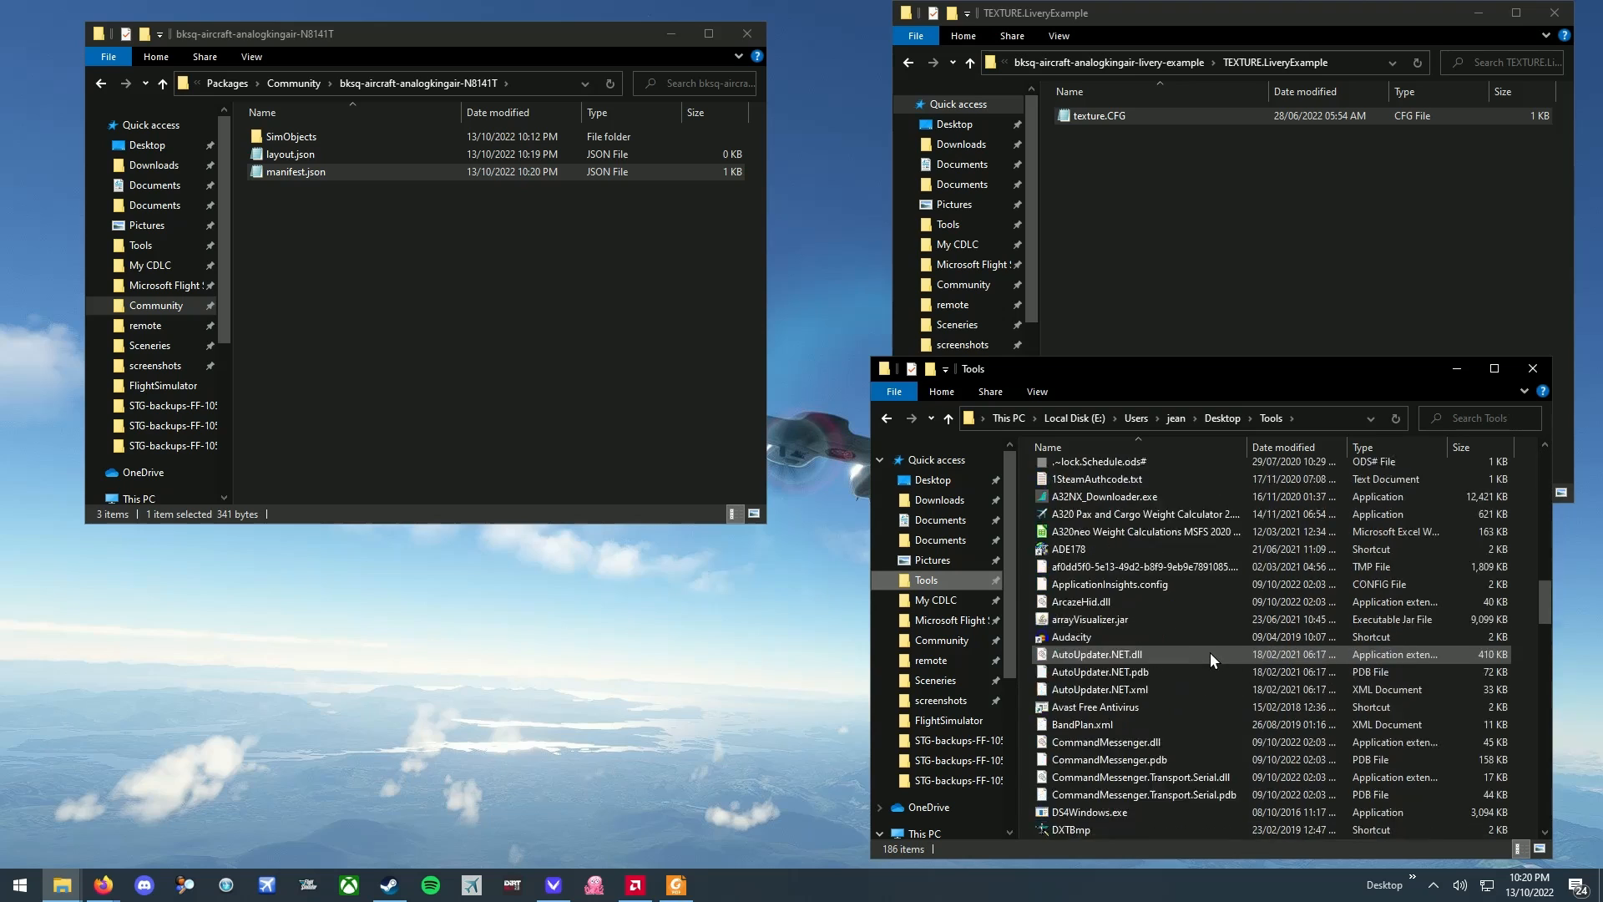
pyautogui.scroll(-3, 1216, 654)
pyautogui.click(1117, 710)
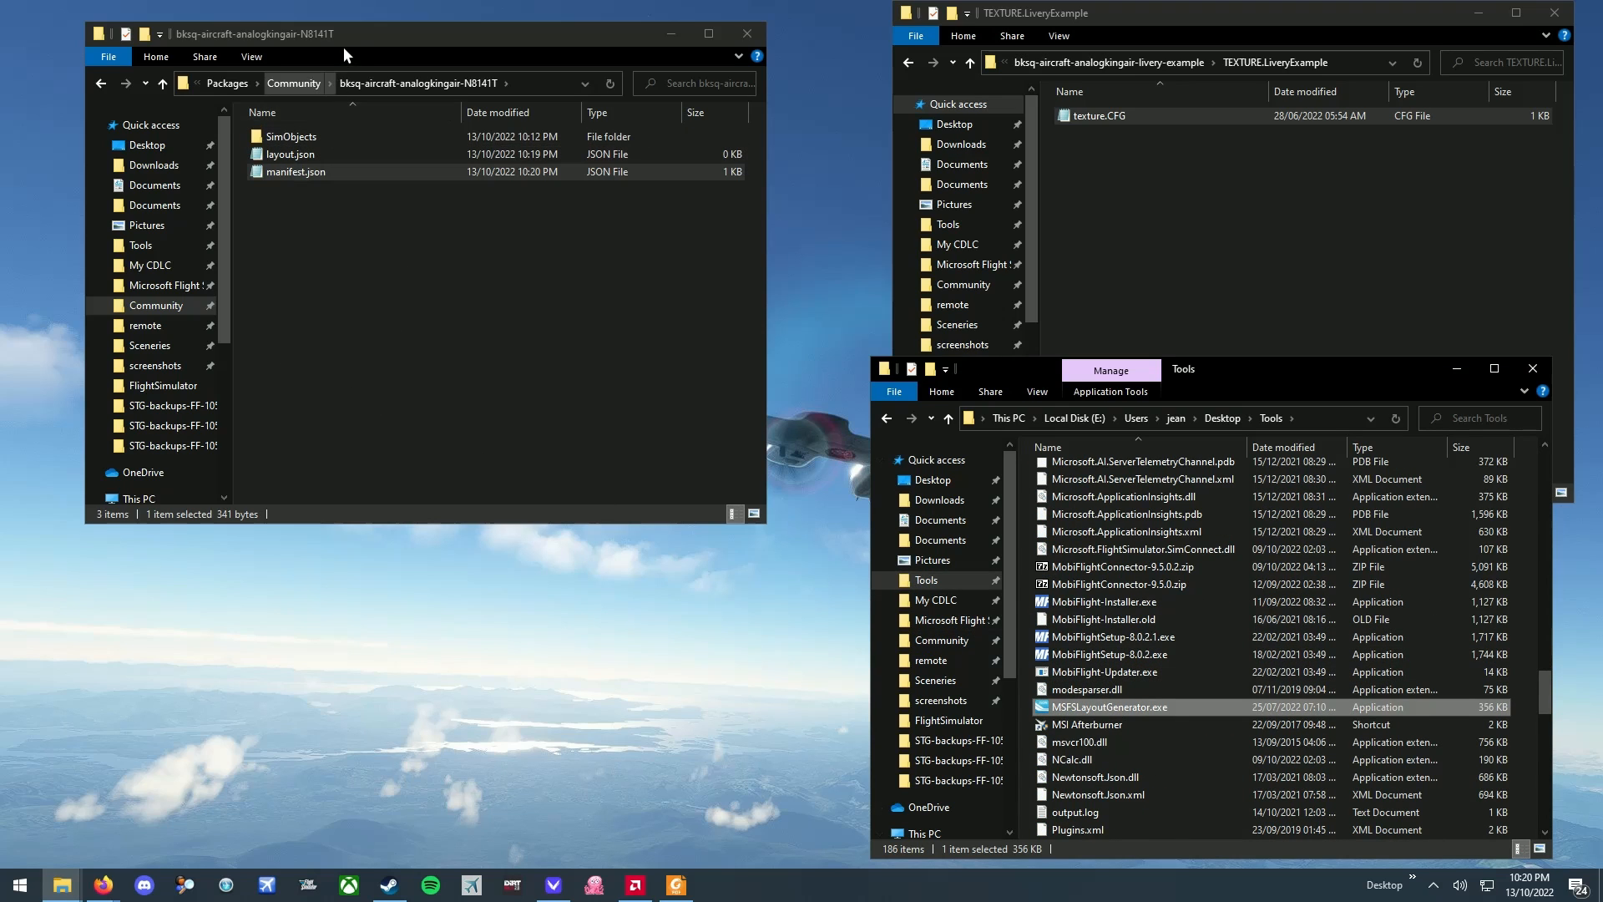
pyautogui.moveTo(343, 41); pyautogui.dragTo(427, 328)
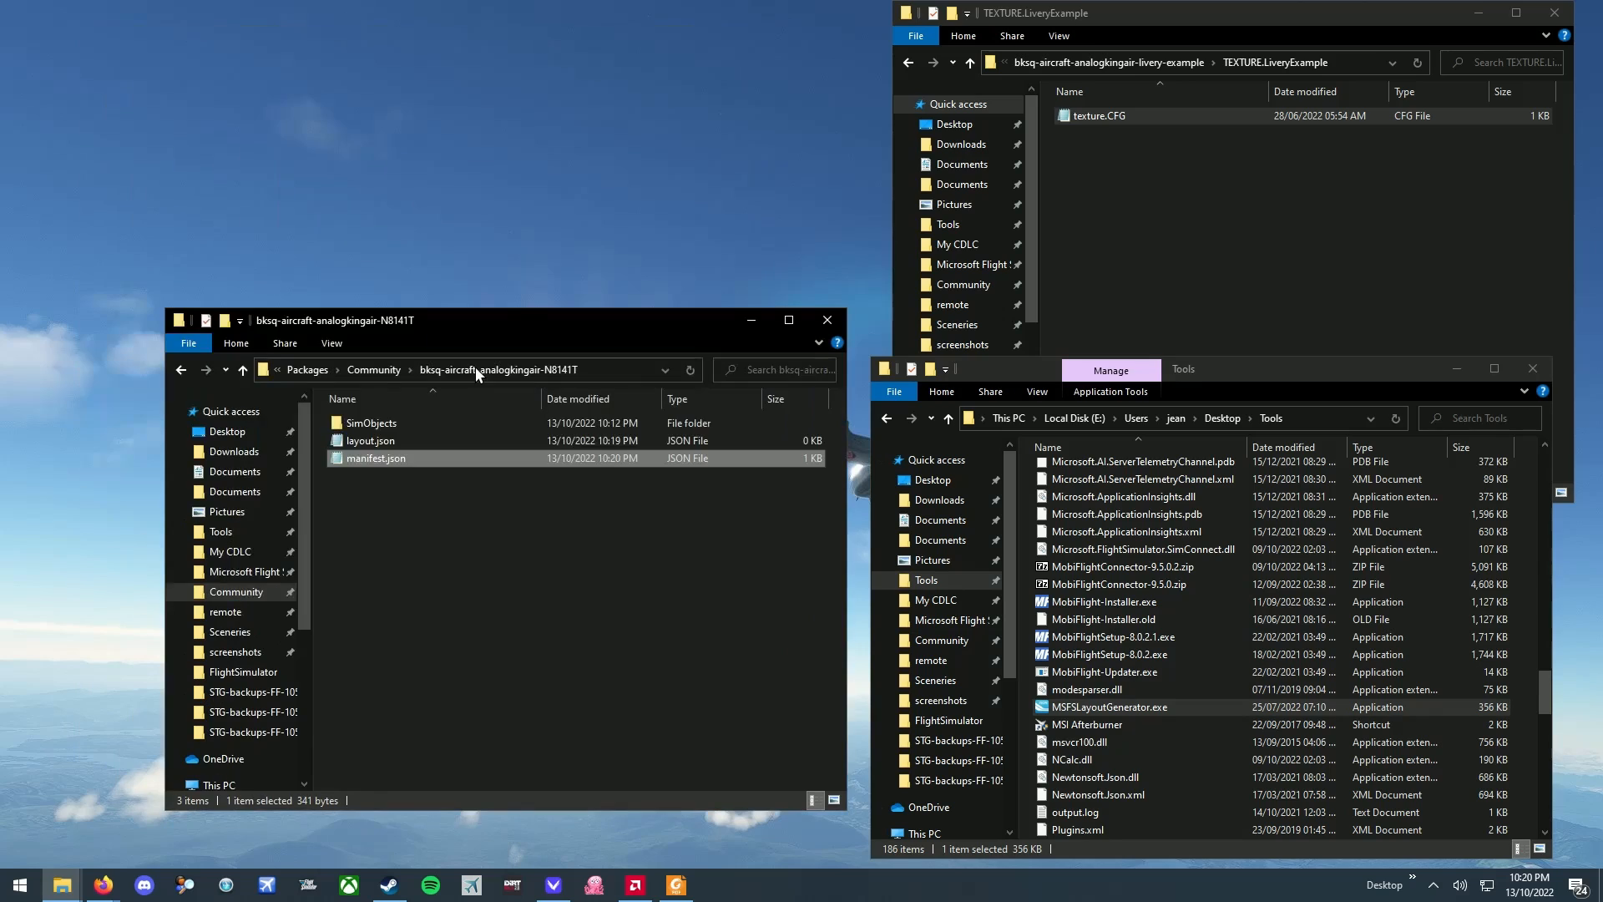
pyautogui.click(397, 437)
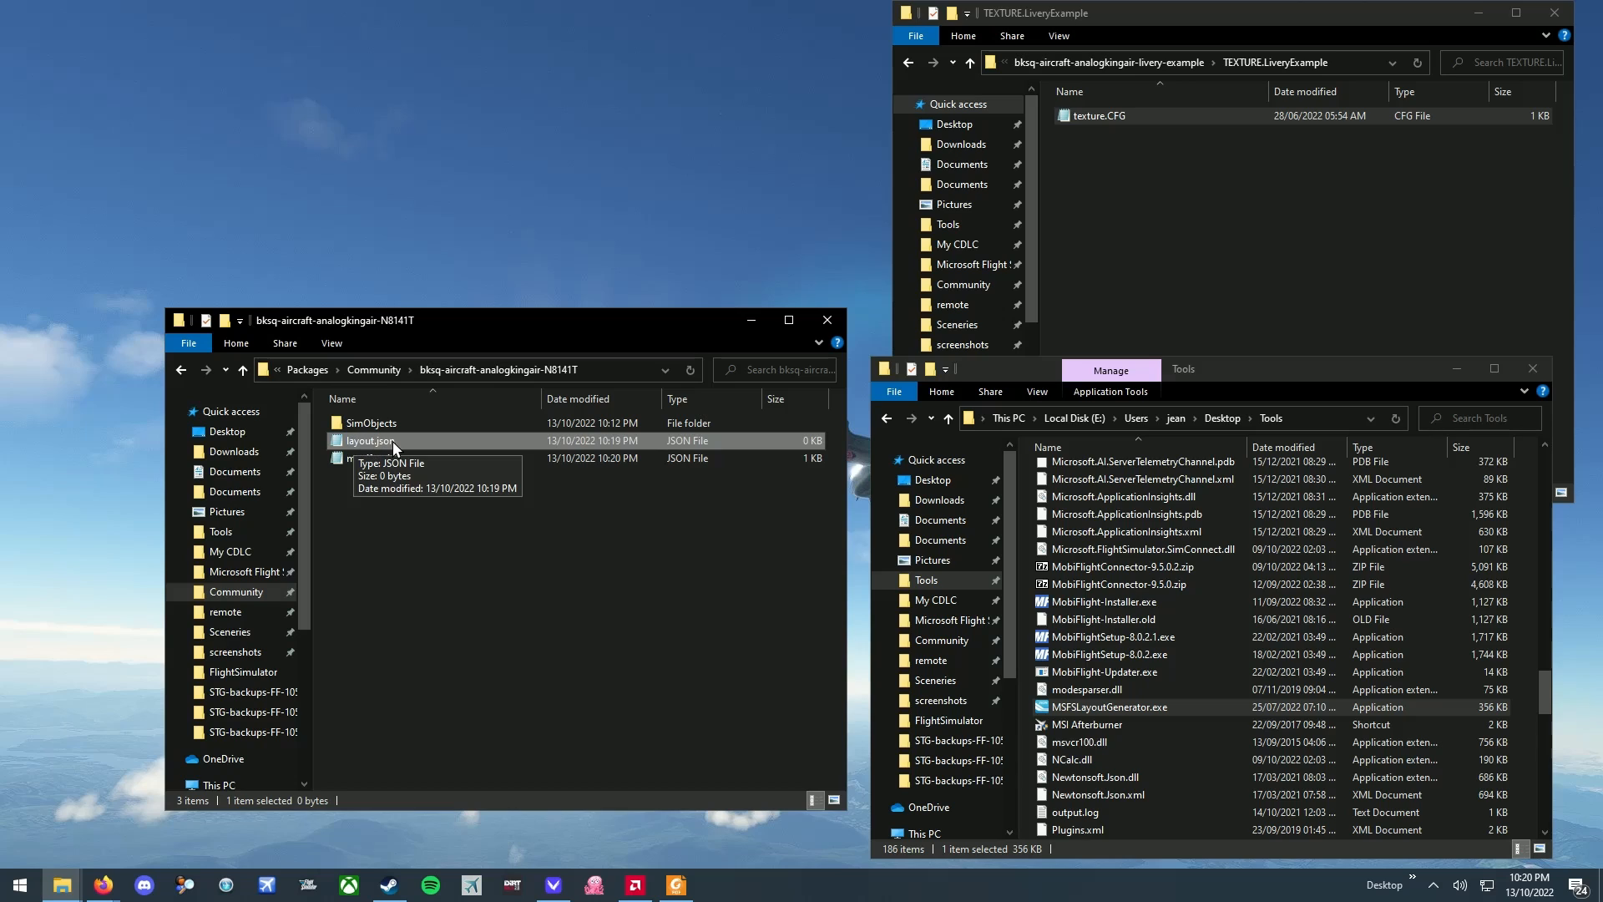
pyautogui.moveTo(398, 439); pyautogui.dragTo(1135, 708)
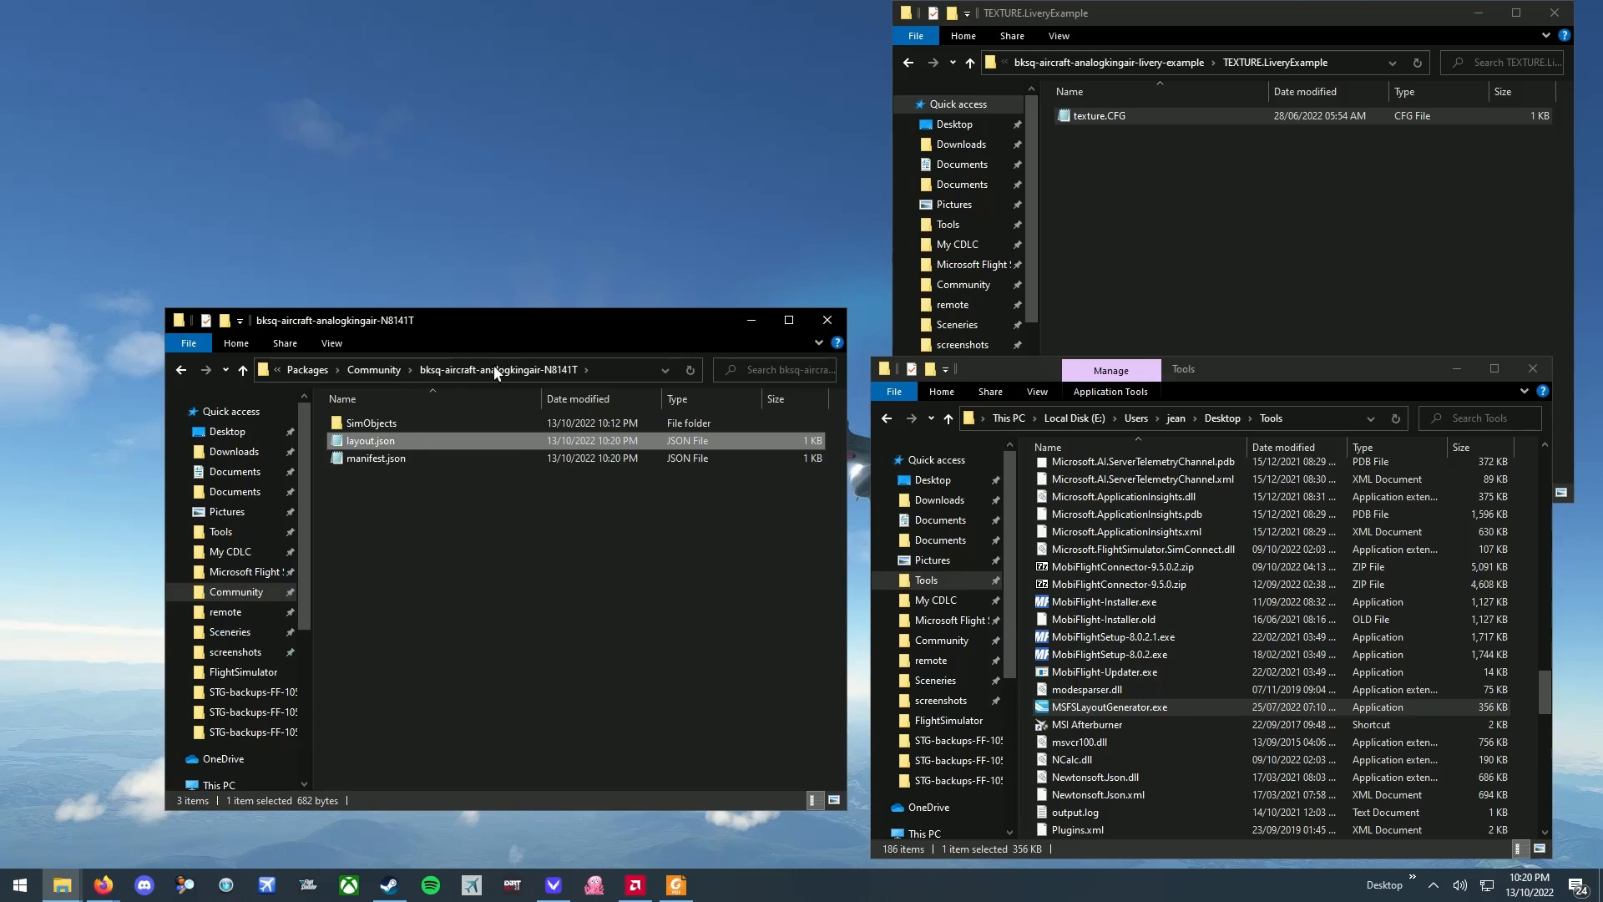
# - Review the generated file entries in layout.json and check the package's folder structure down to the aircraft folder
pyautogui.doubleClick(397, 443)
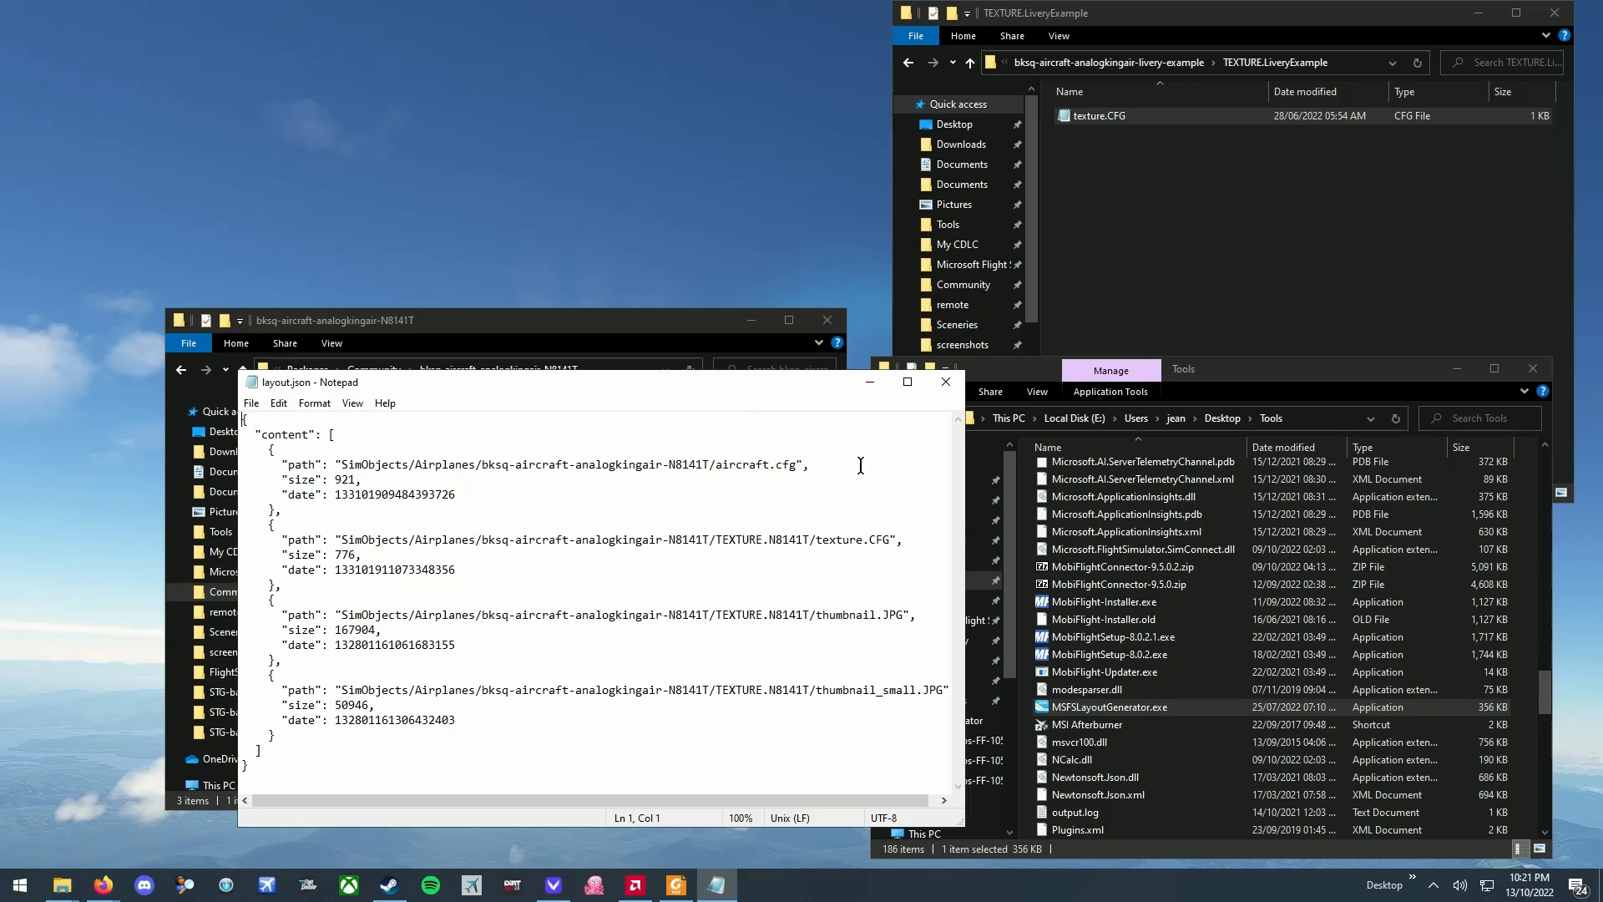
pyautogui.click(946, 383)
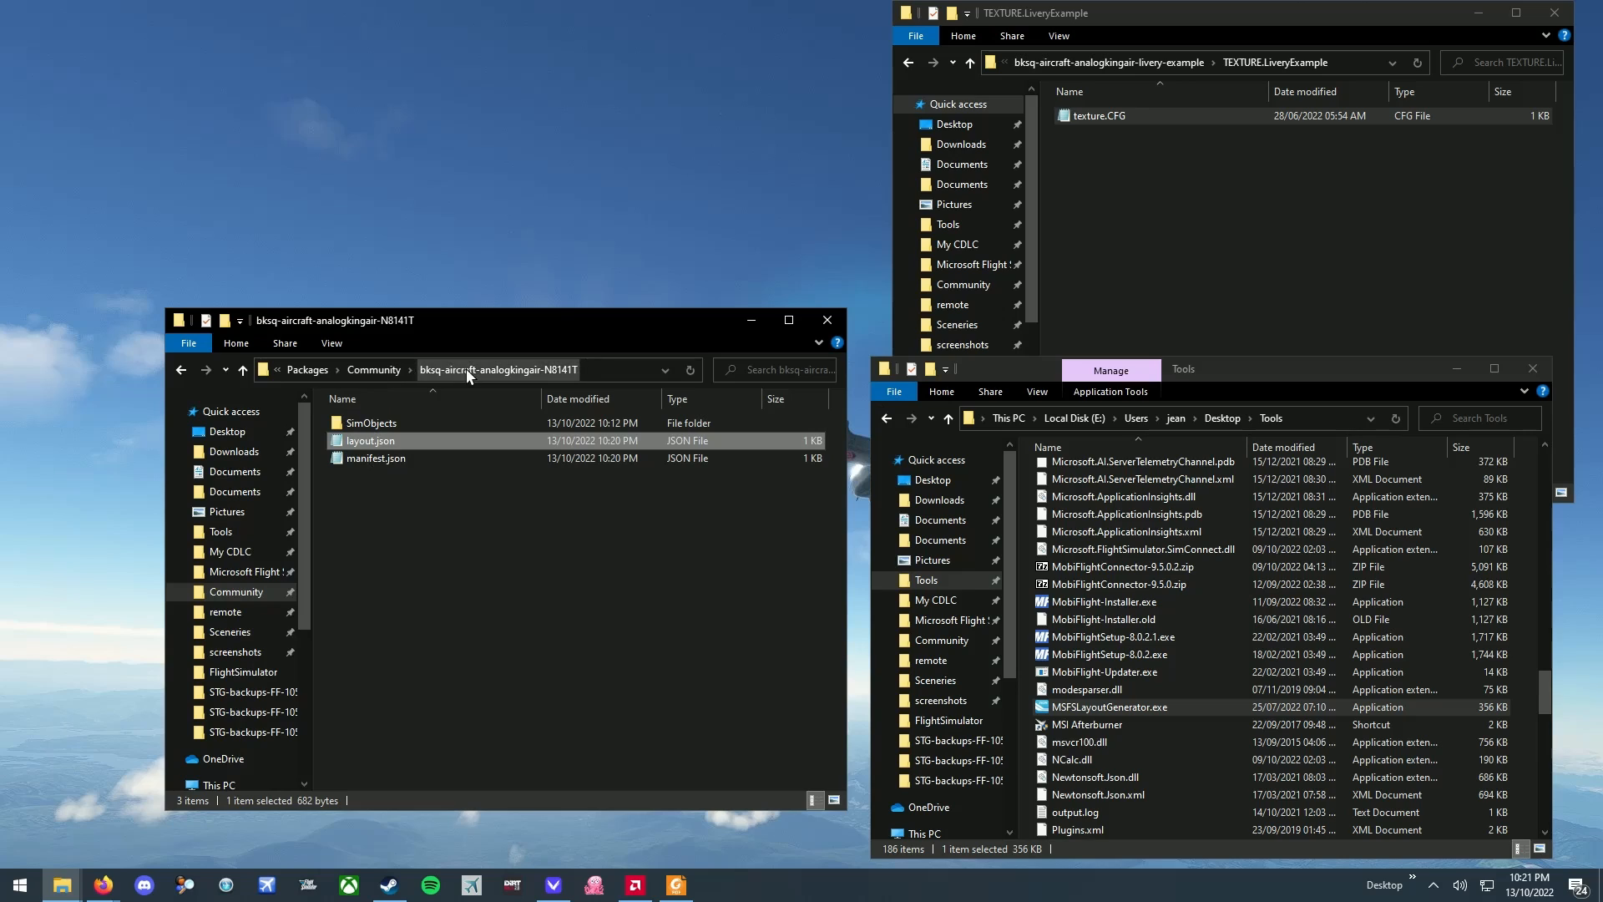
pyautogui.doubleClick(403, 423)
pyautogui.doubleClick(403, 422)
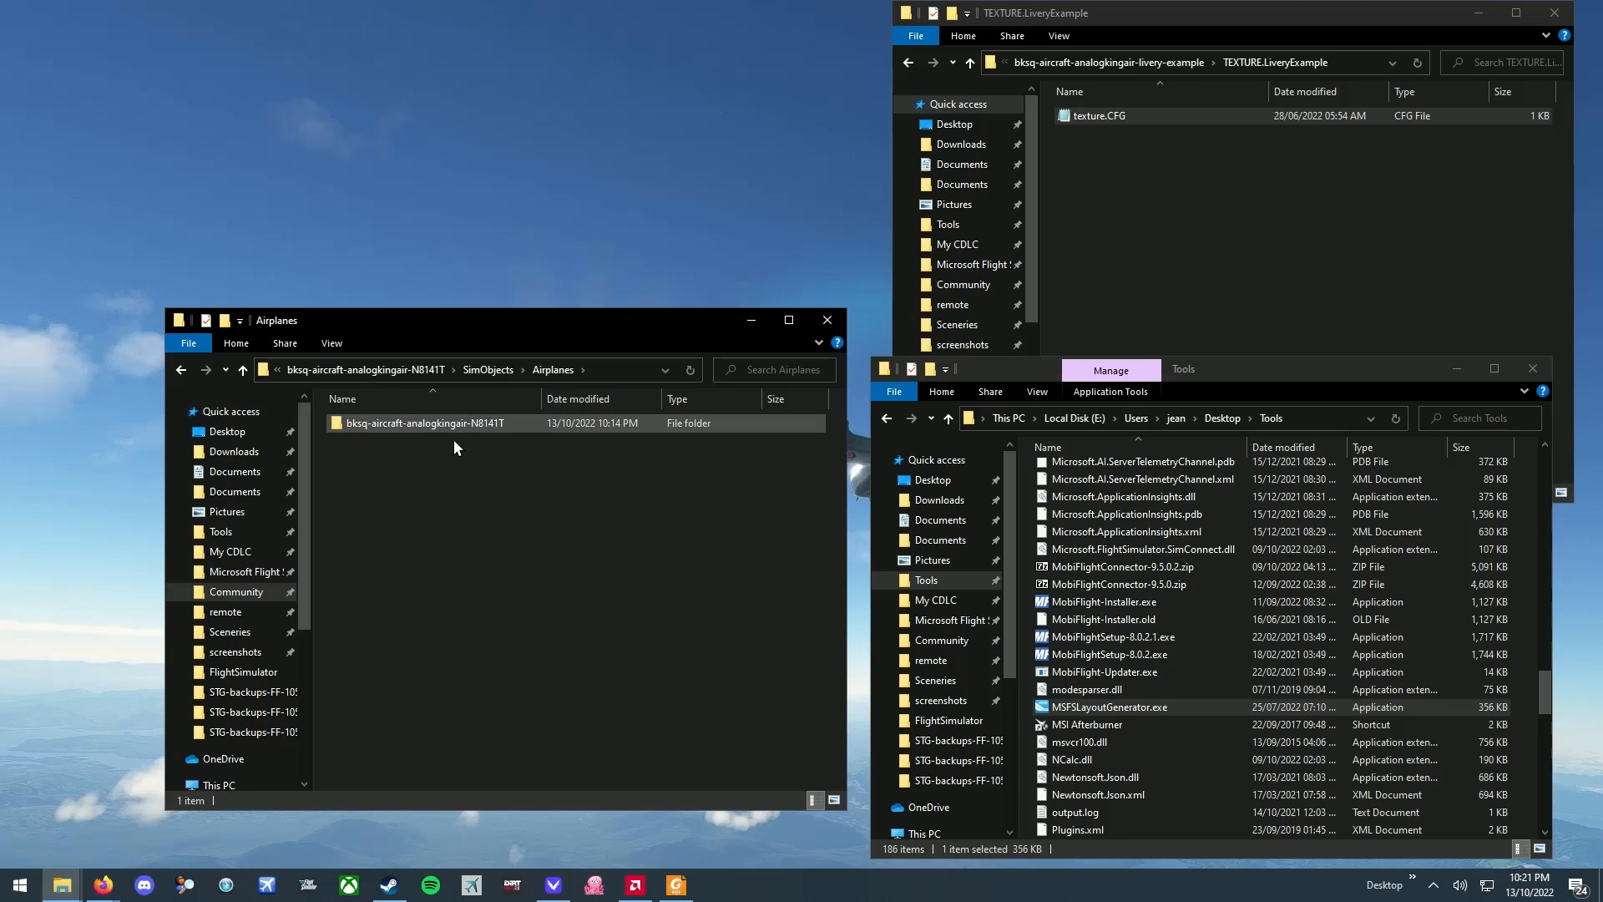
pyautogui.doubleClick(509, 420)
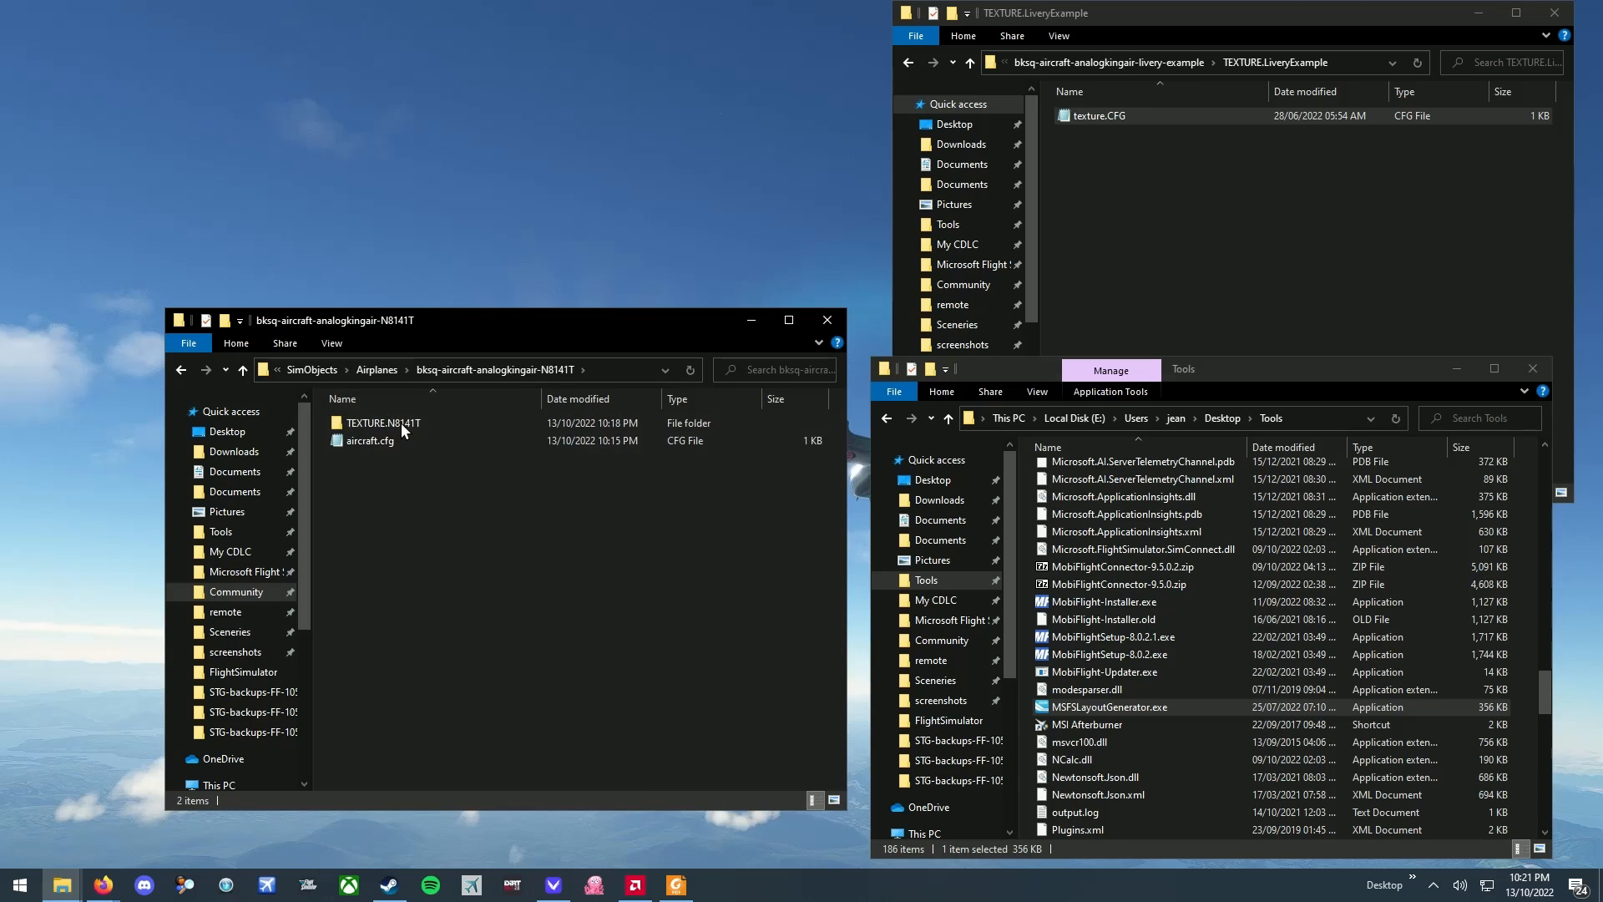
pyautogui.click(314, 372)
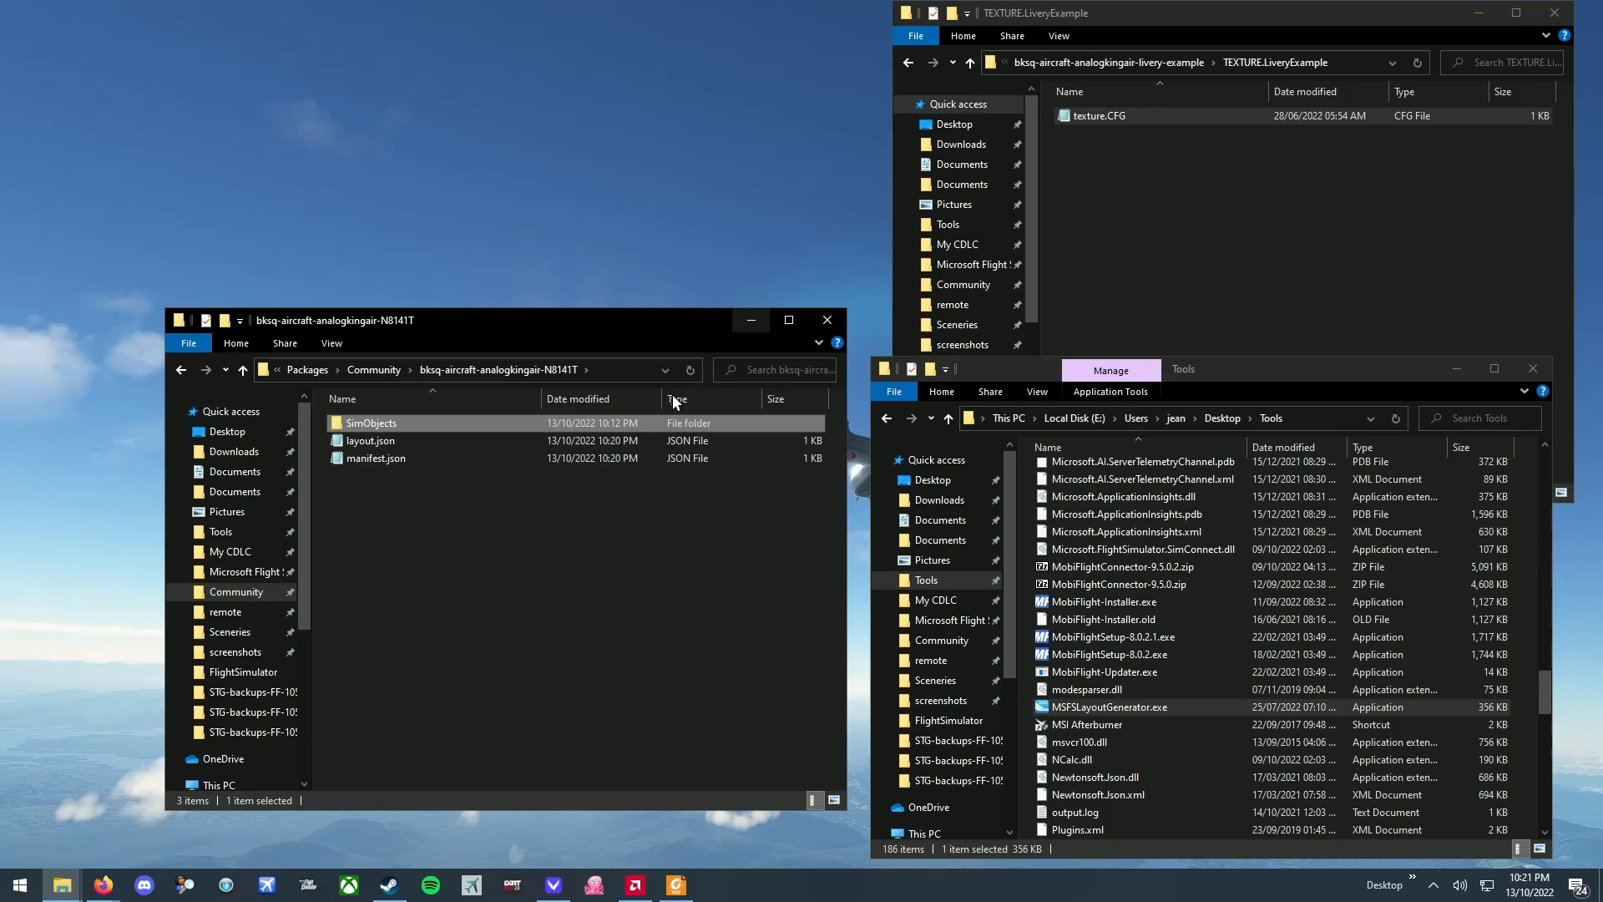
# - Switch to Microsoft Flight Simulator and open the aircraft selection in the profile's hangar
pyautogui.click(307, 887)
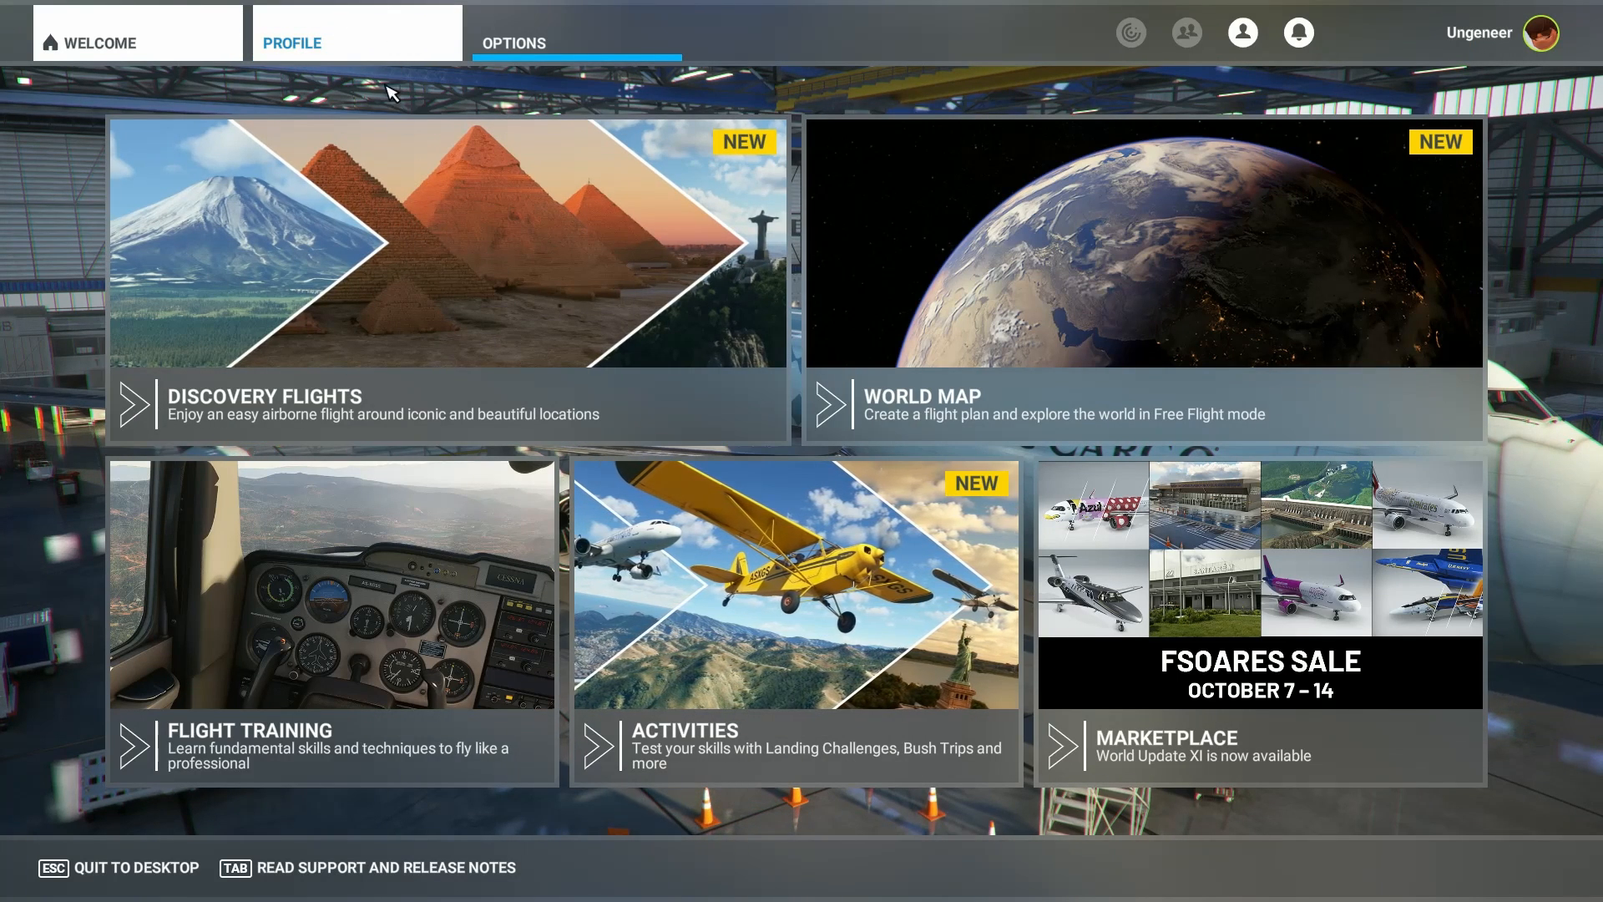
pyautogui.click(392, 42)
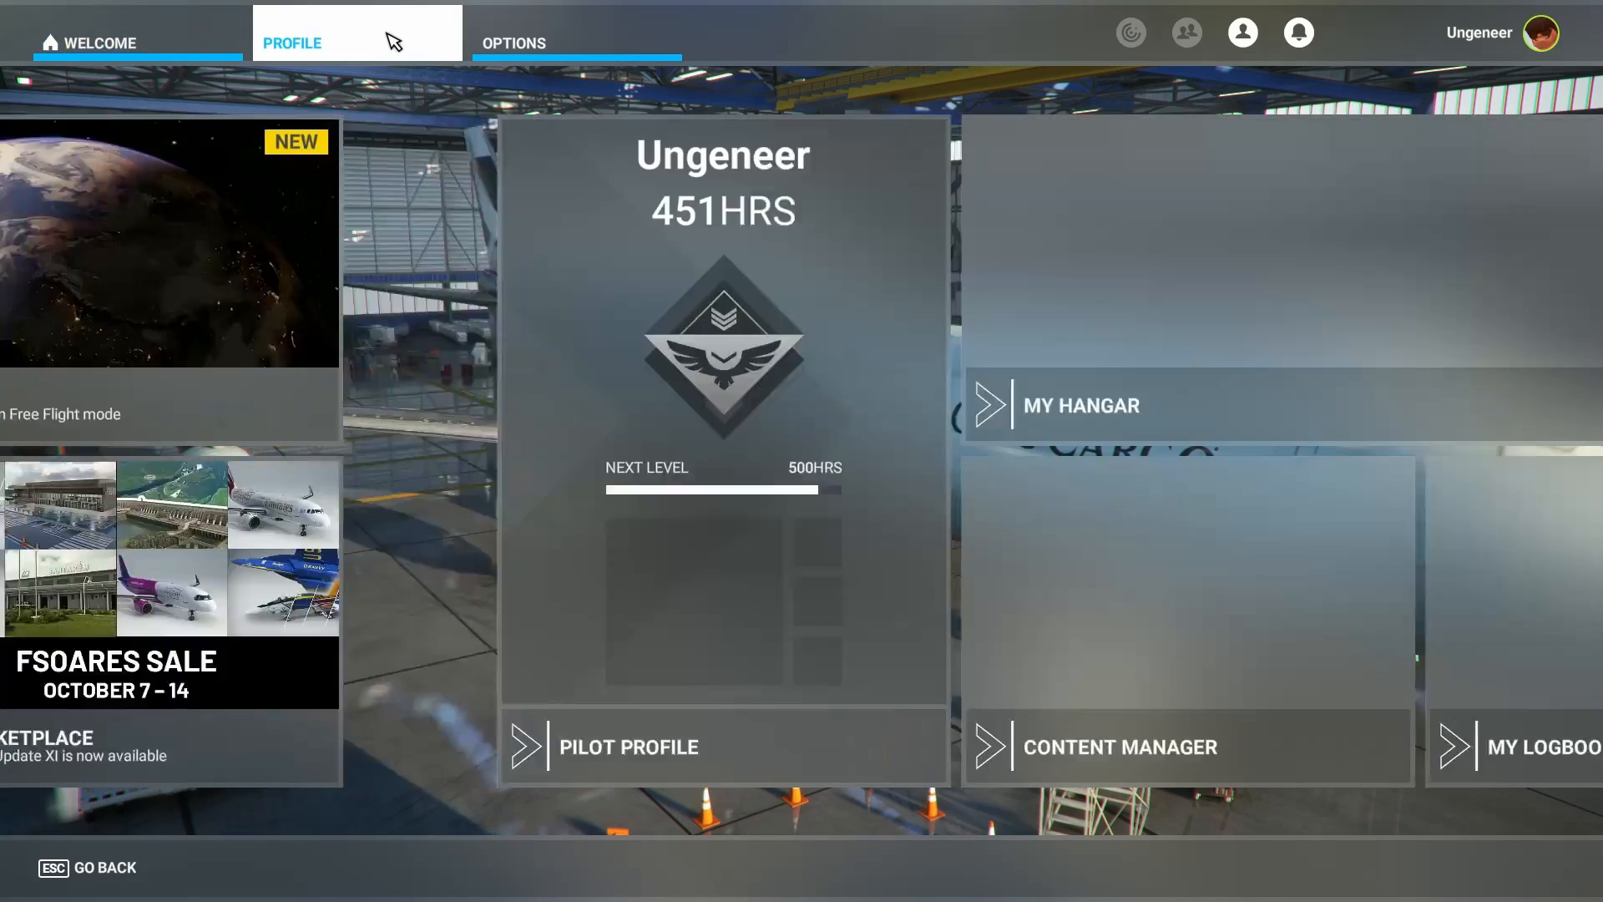
pyautogui.click(617, 392)
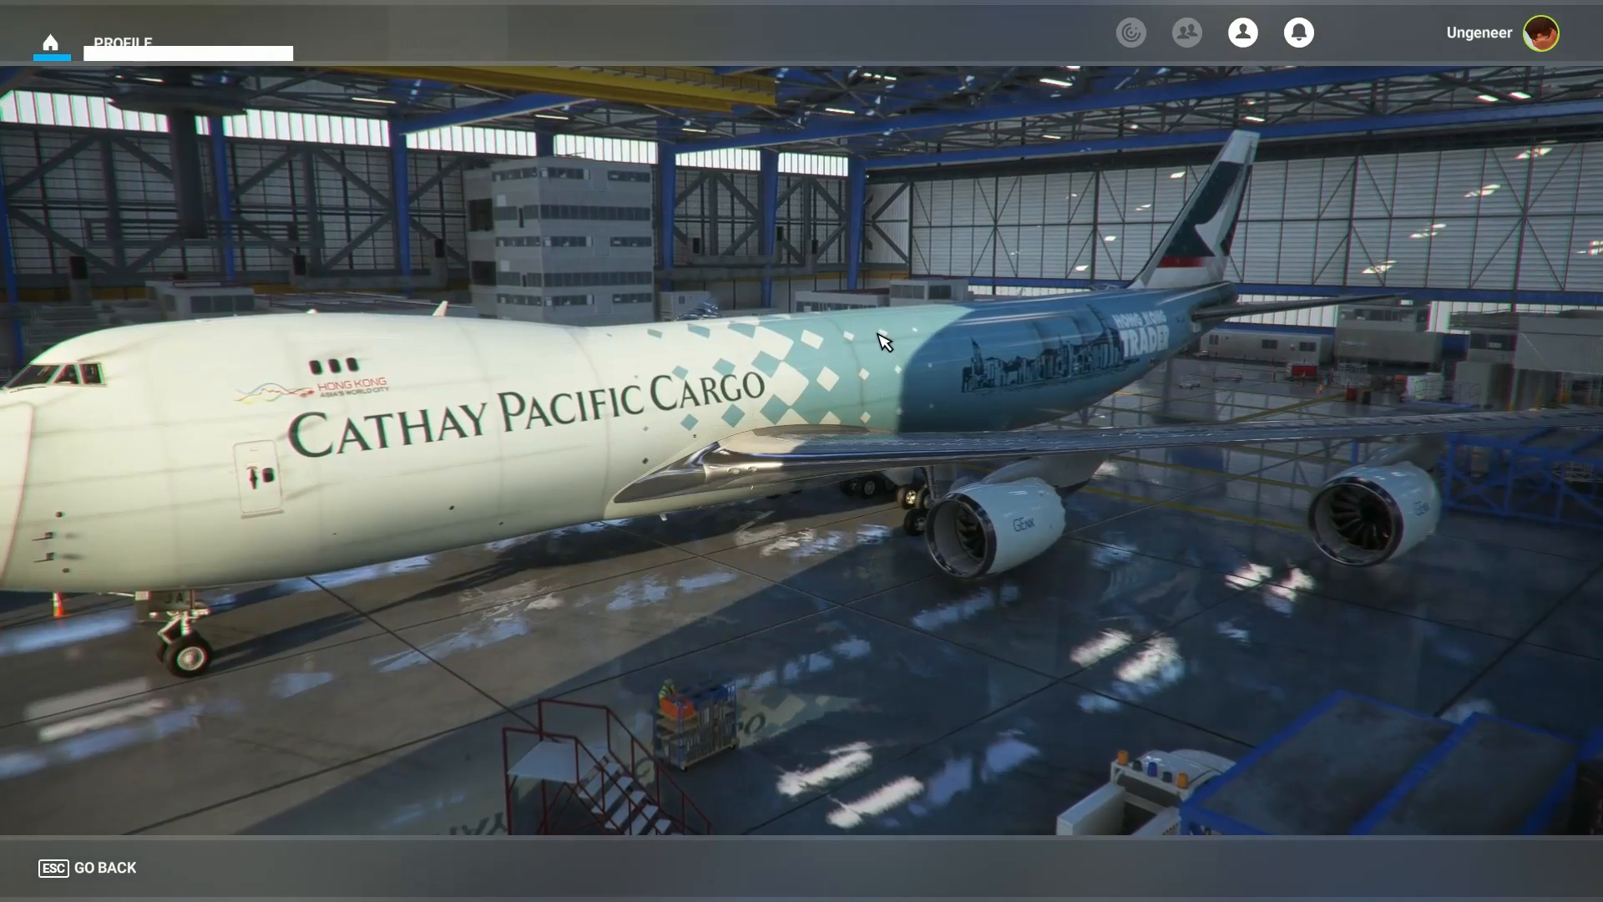
pyautogui.click(559, 868)
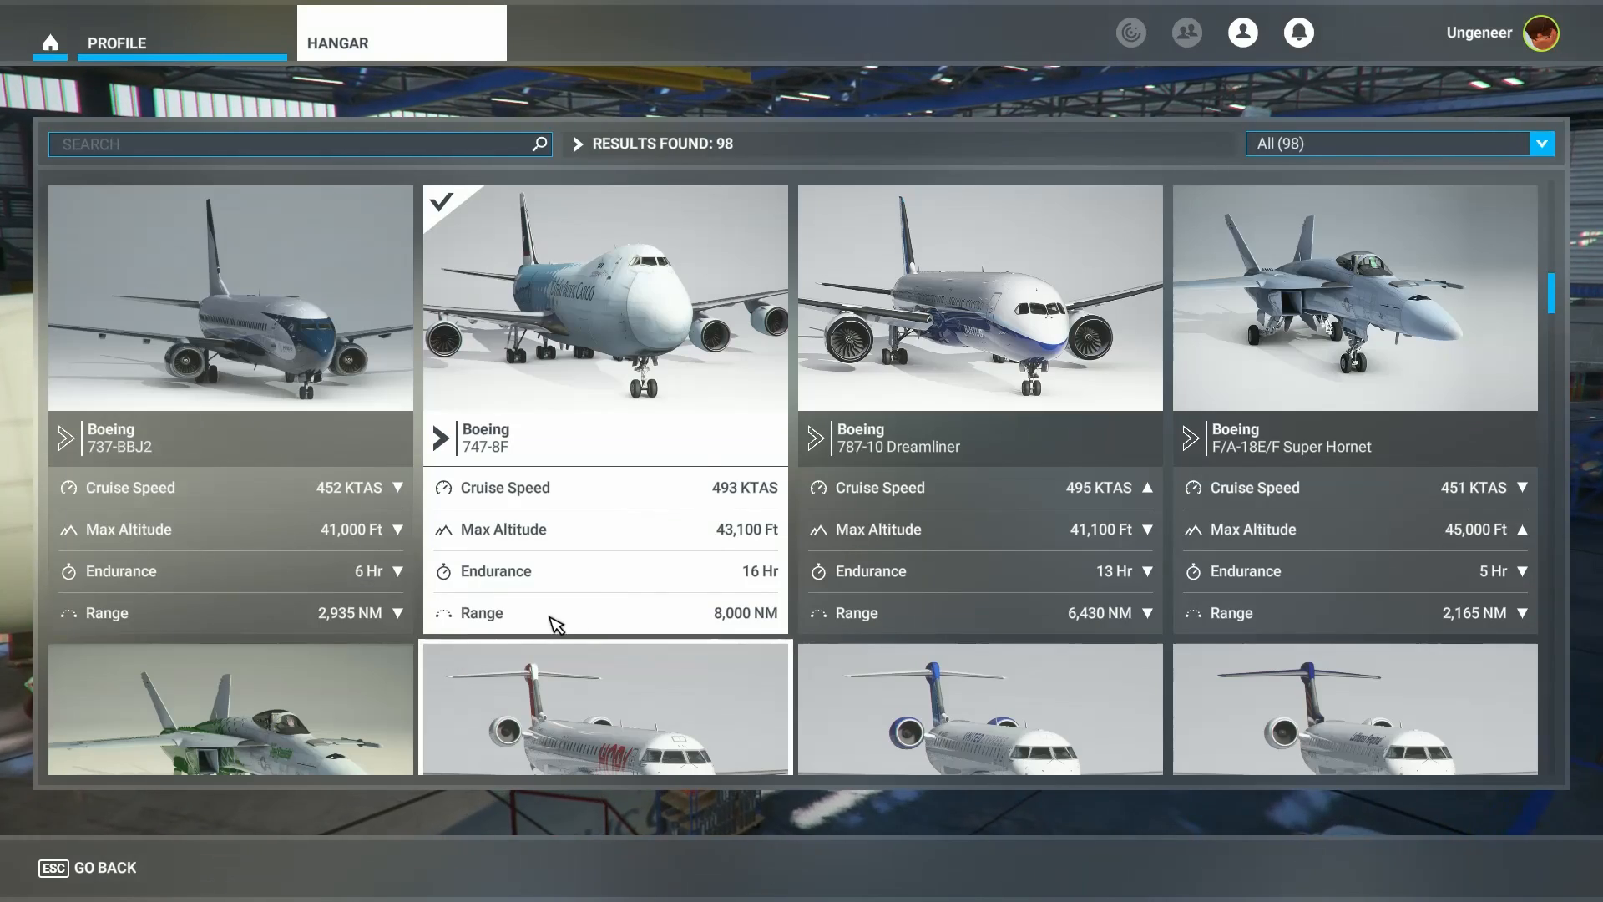
# - Choose the Black Square King Air 350 Analog Instrumentation as the hangar aircraft and return to the hangar view
pyautogui.scroll(5, 608, 565)
pyautogui.scroll(3, 618, 559)
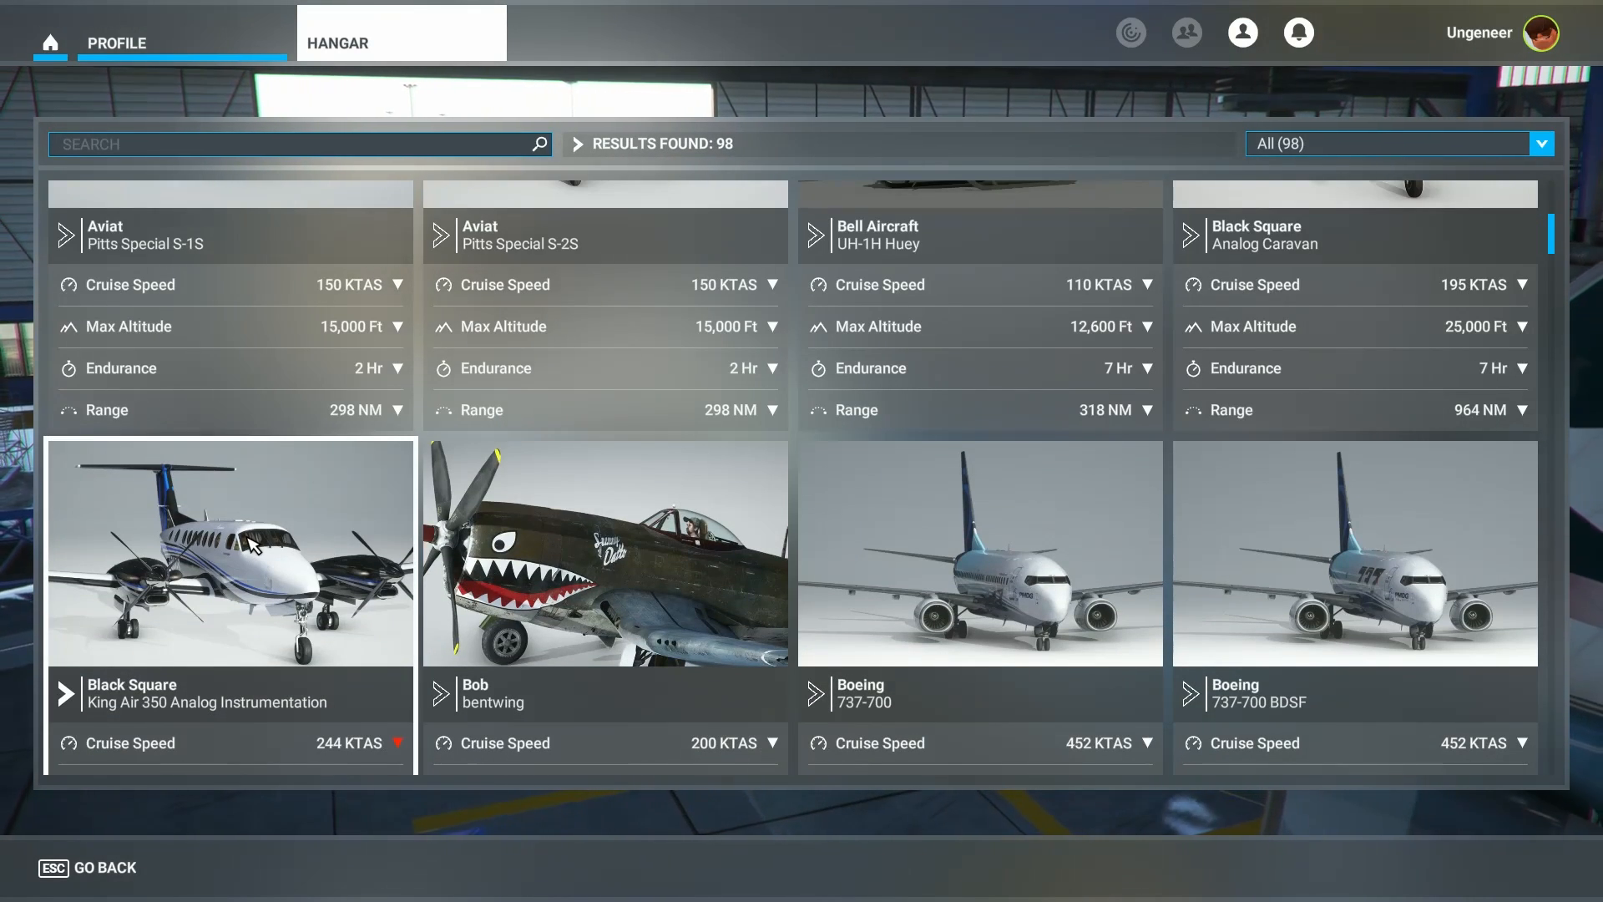
pyautogui.click(288, 576)
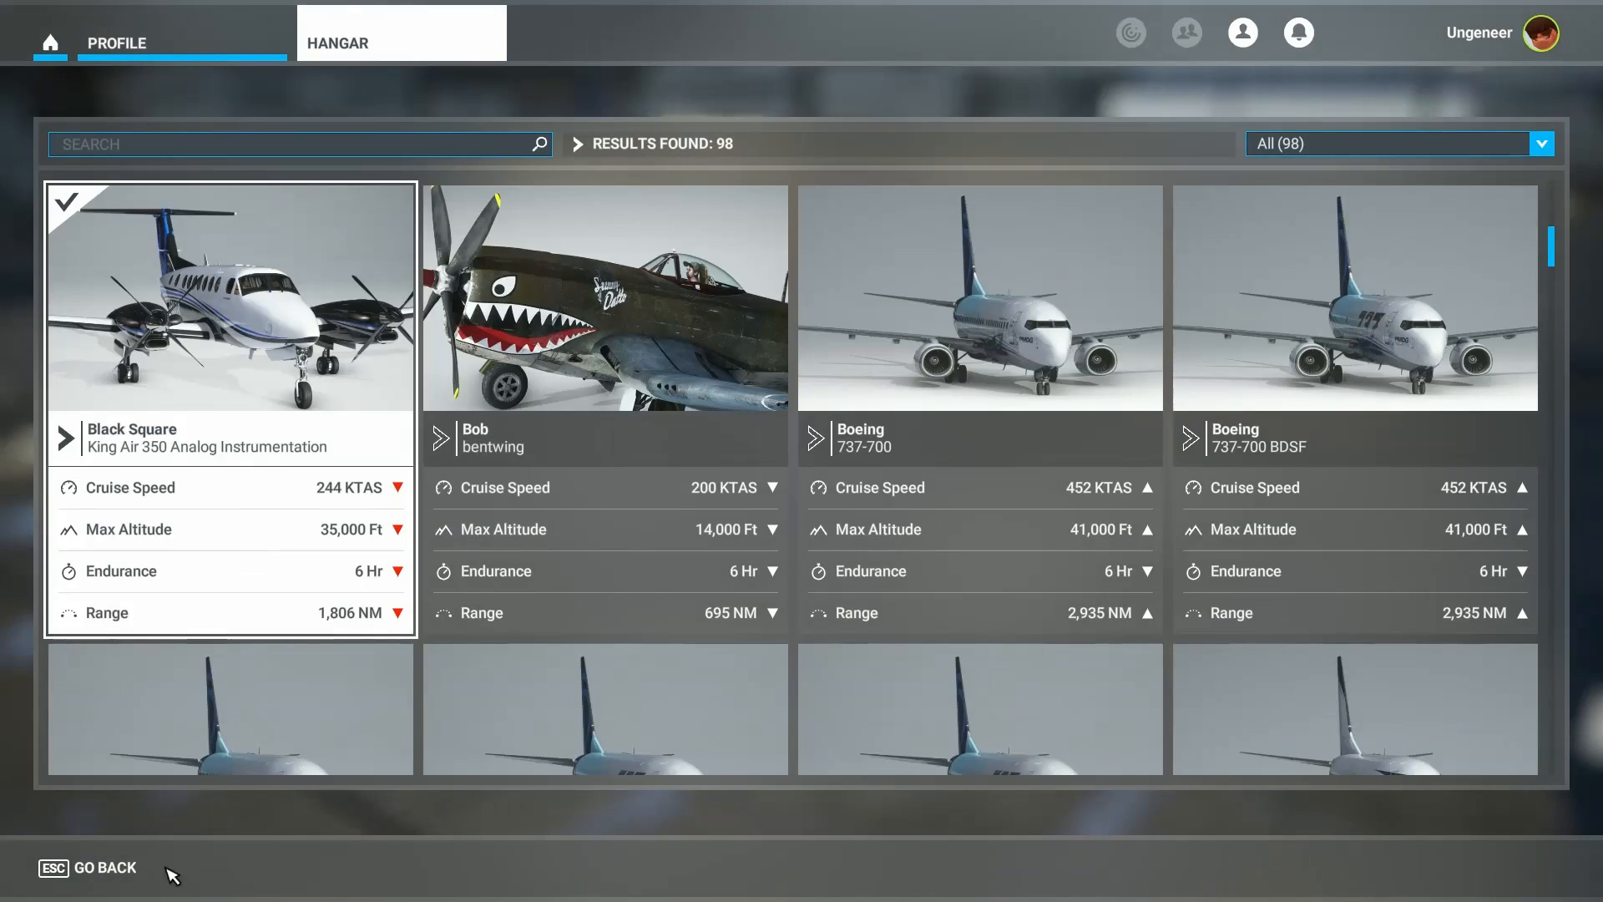
pyautogui.click(84, 872)
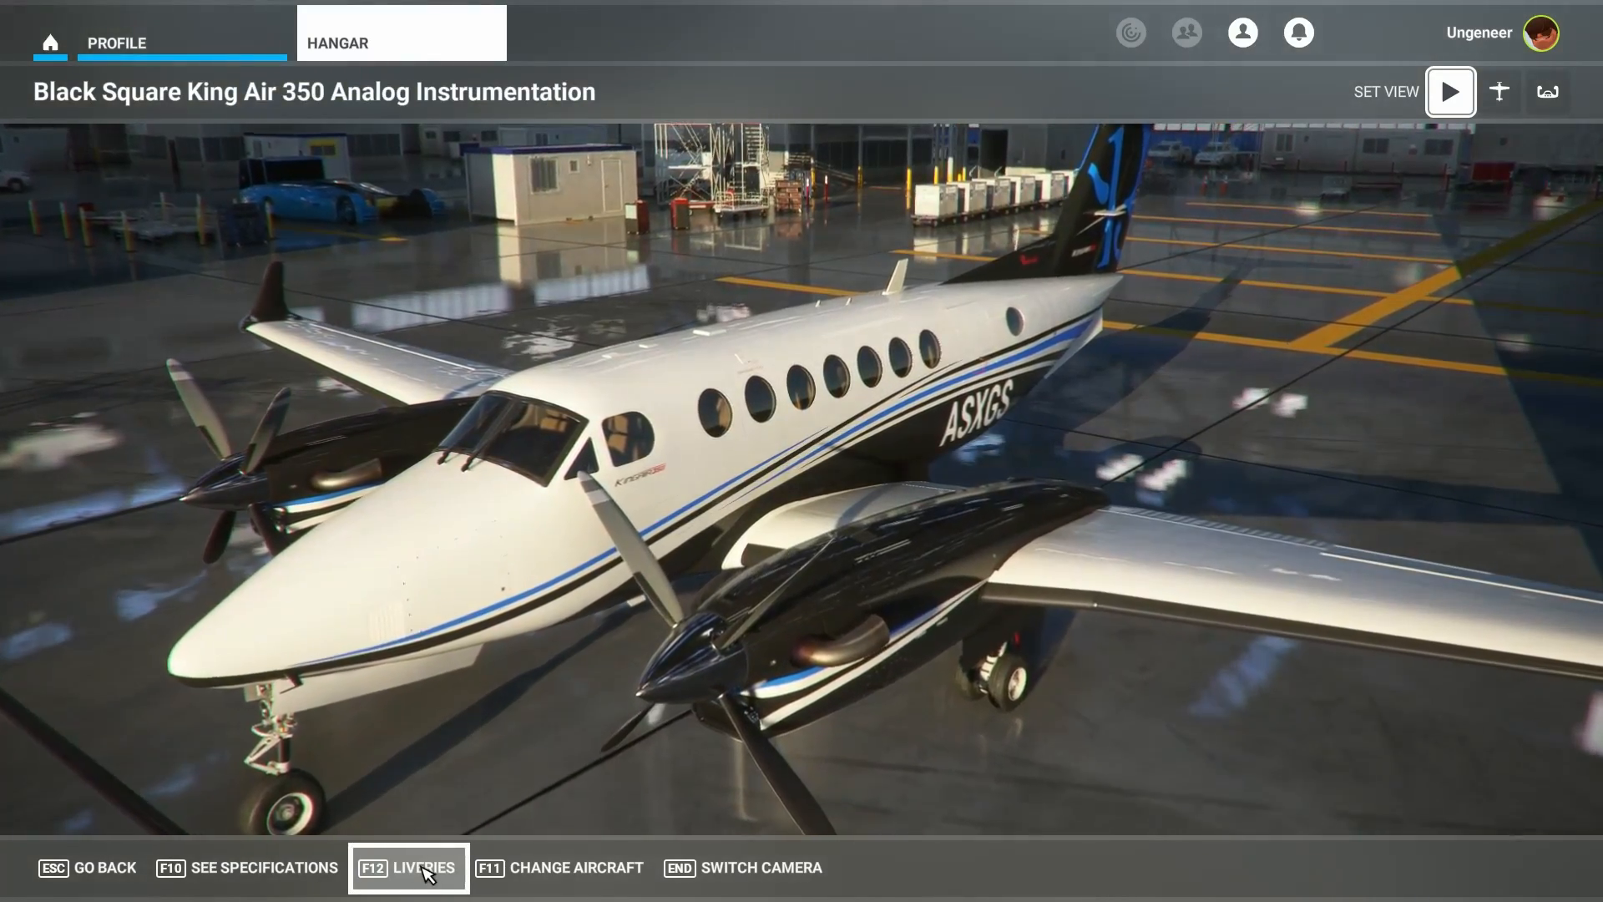
# - Browse the hangar aircraft's available liveries and apply the Default Red livery
pyautogui.click(422, 868)
pyautogui.scroll(-3, 952, 813)
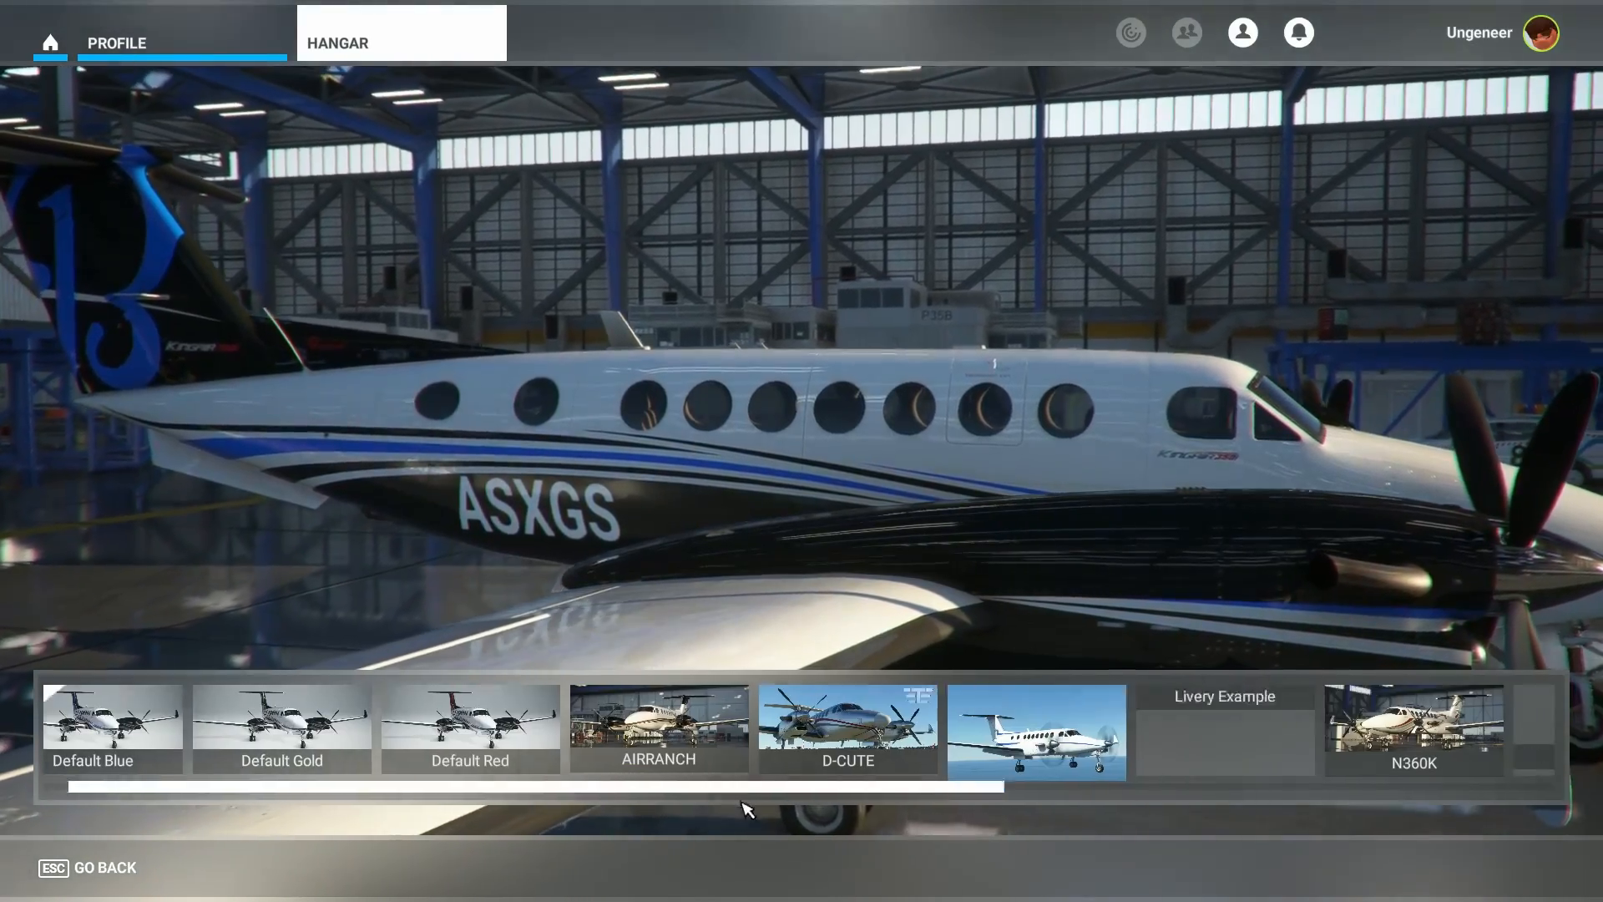
pyautogui.scroll(-2, 951, 816)
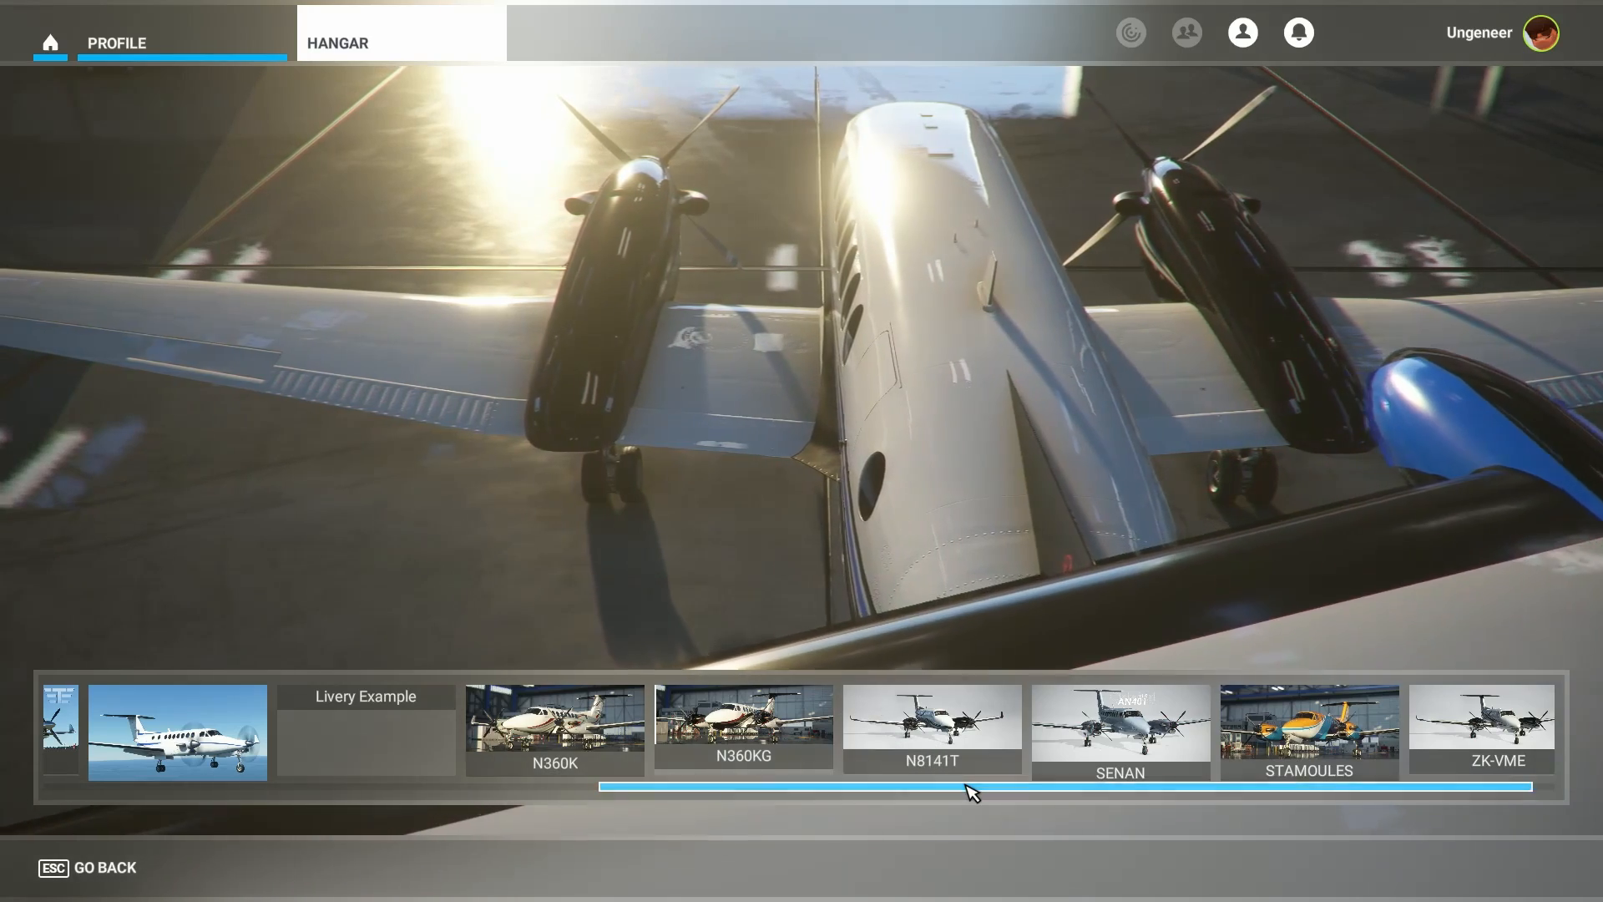
pyautogui.scroll(2, 935, 793)
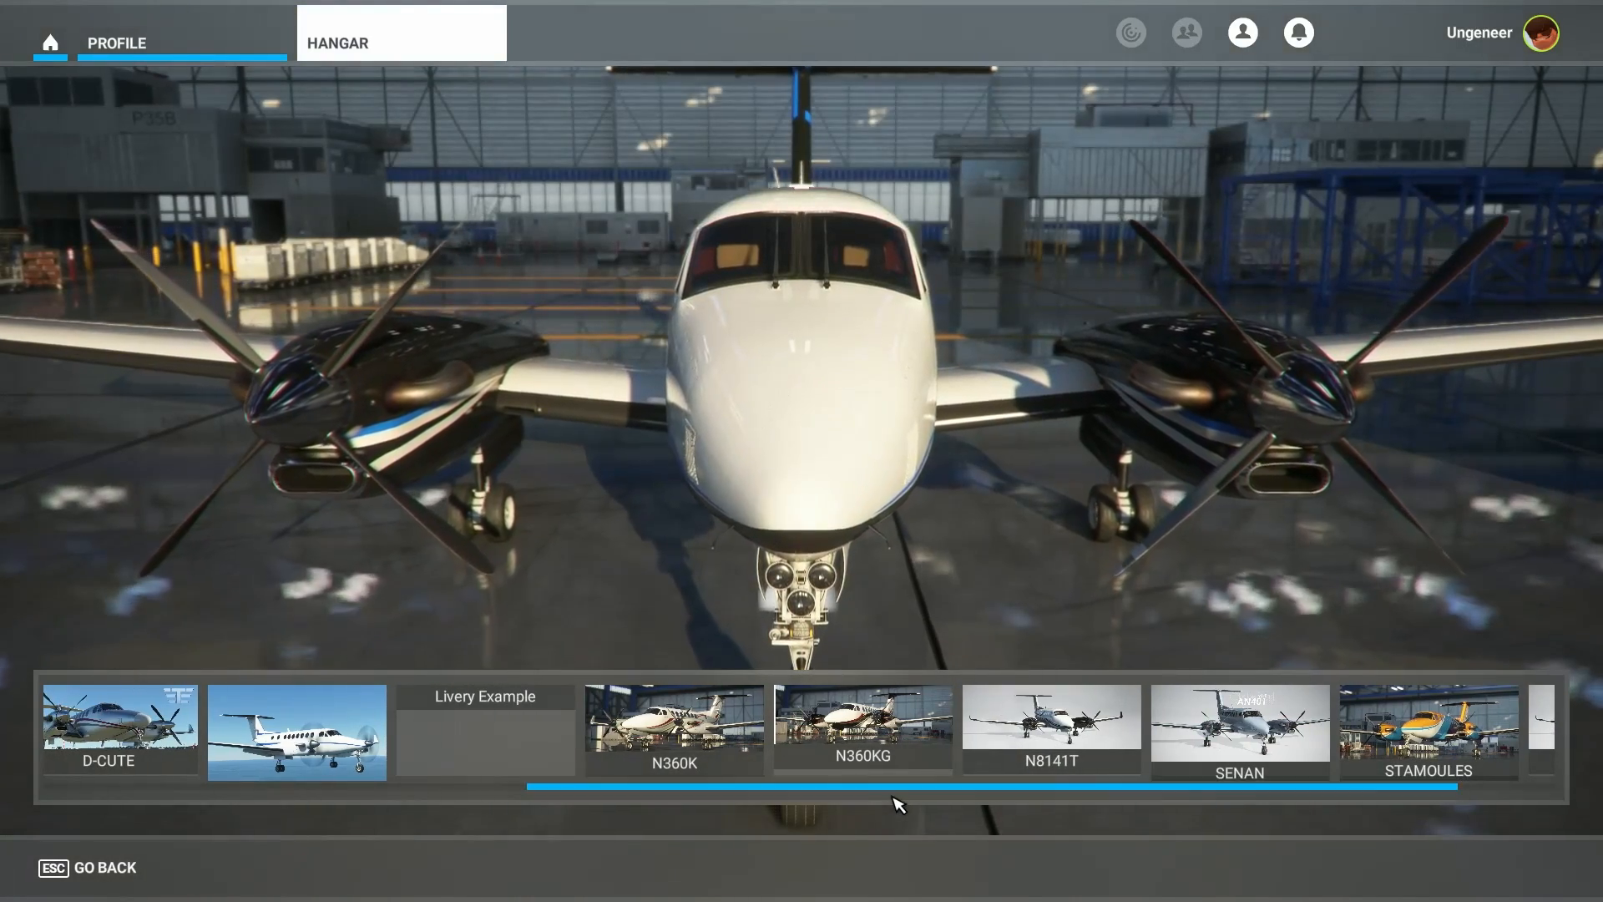
pyautogui.moveTo(864, 797); pyautogui.dragTo(372, 829)
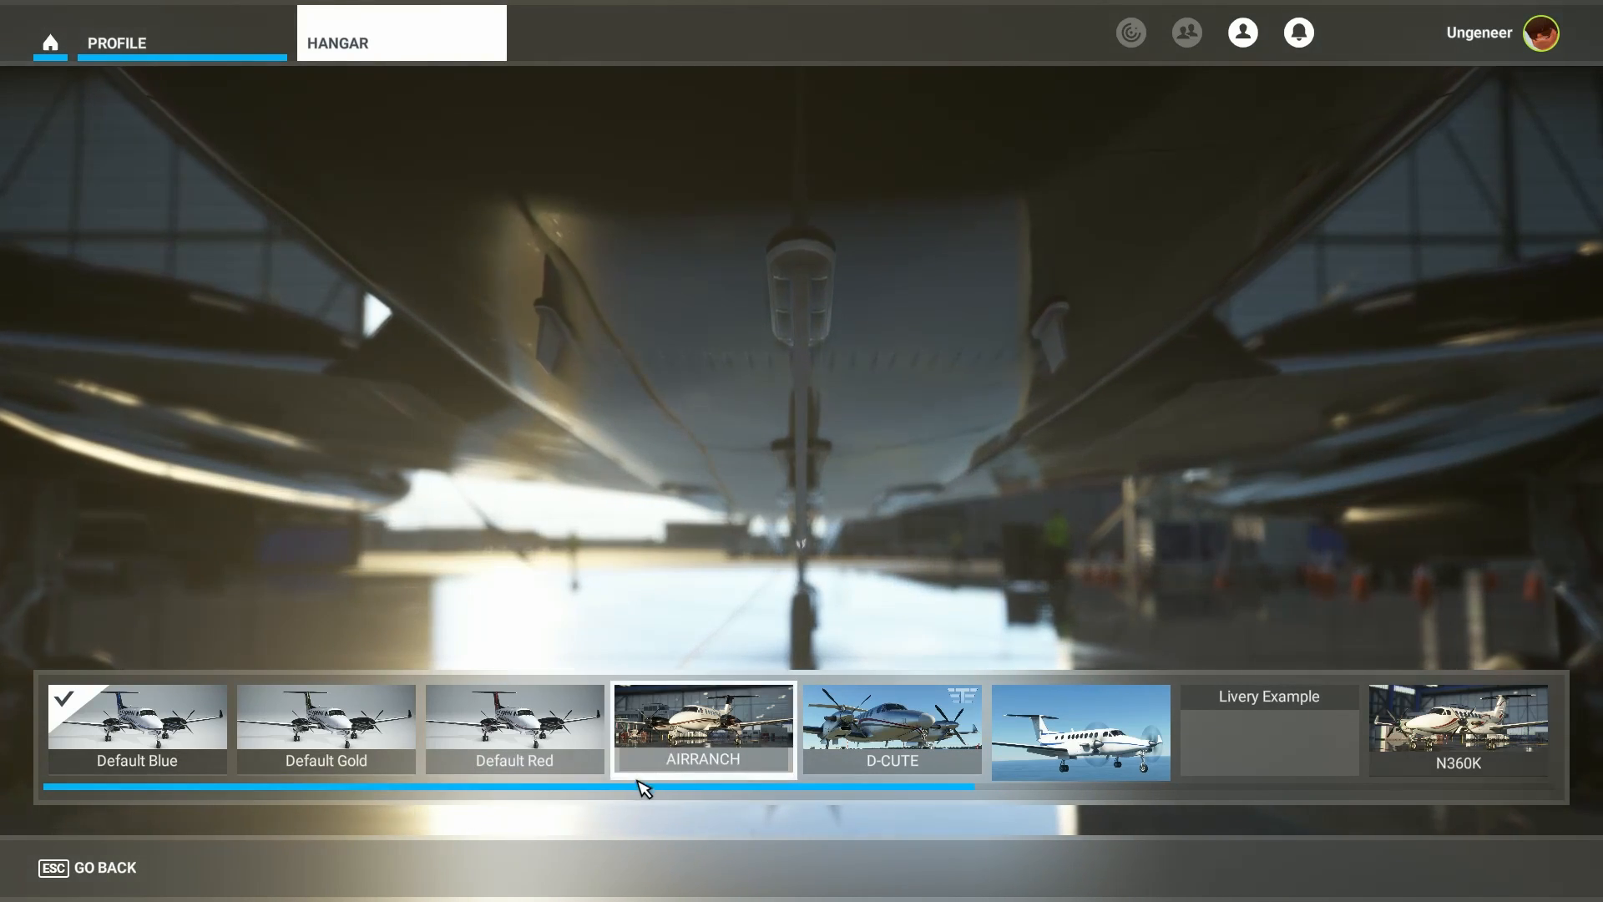
pyautogui.moveTo(644, 791); pyautogui.dragTo(544, 816)
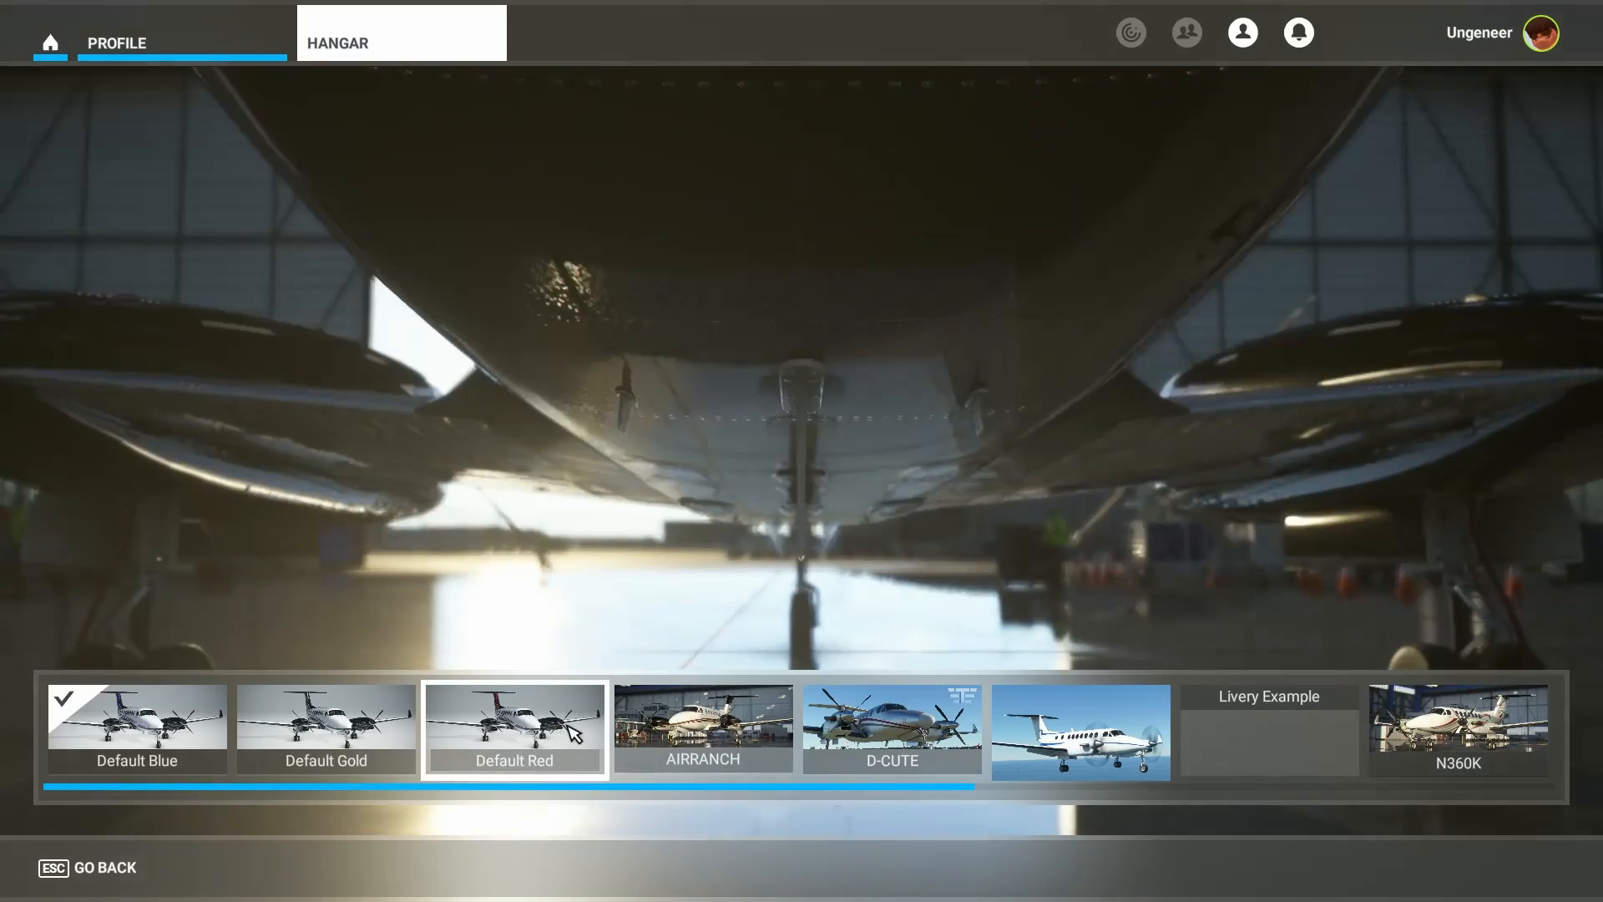
pyautogui.click(597, 734)
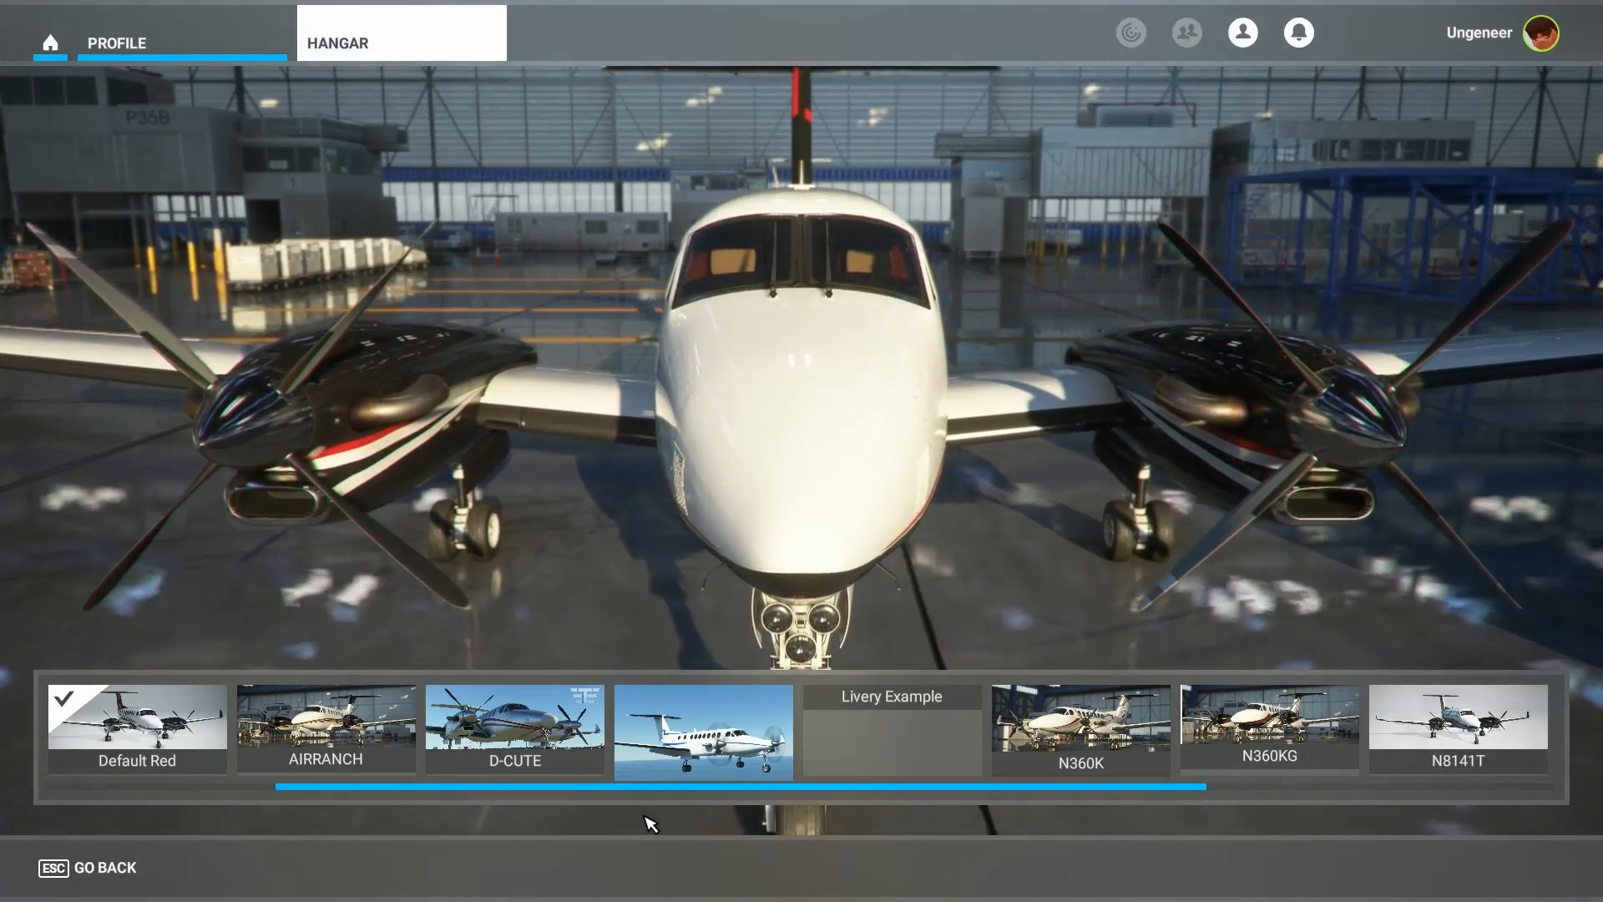
# - Apply the N8141T livery, inspect its exterior and registration in the aircraft view, and return to the profile page
pyautogui.moveTo(609, 788); pyautogui.dragTo(1070, 789)
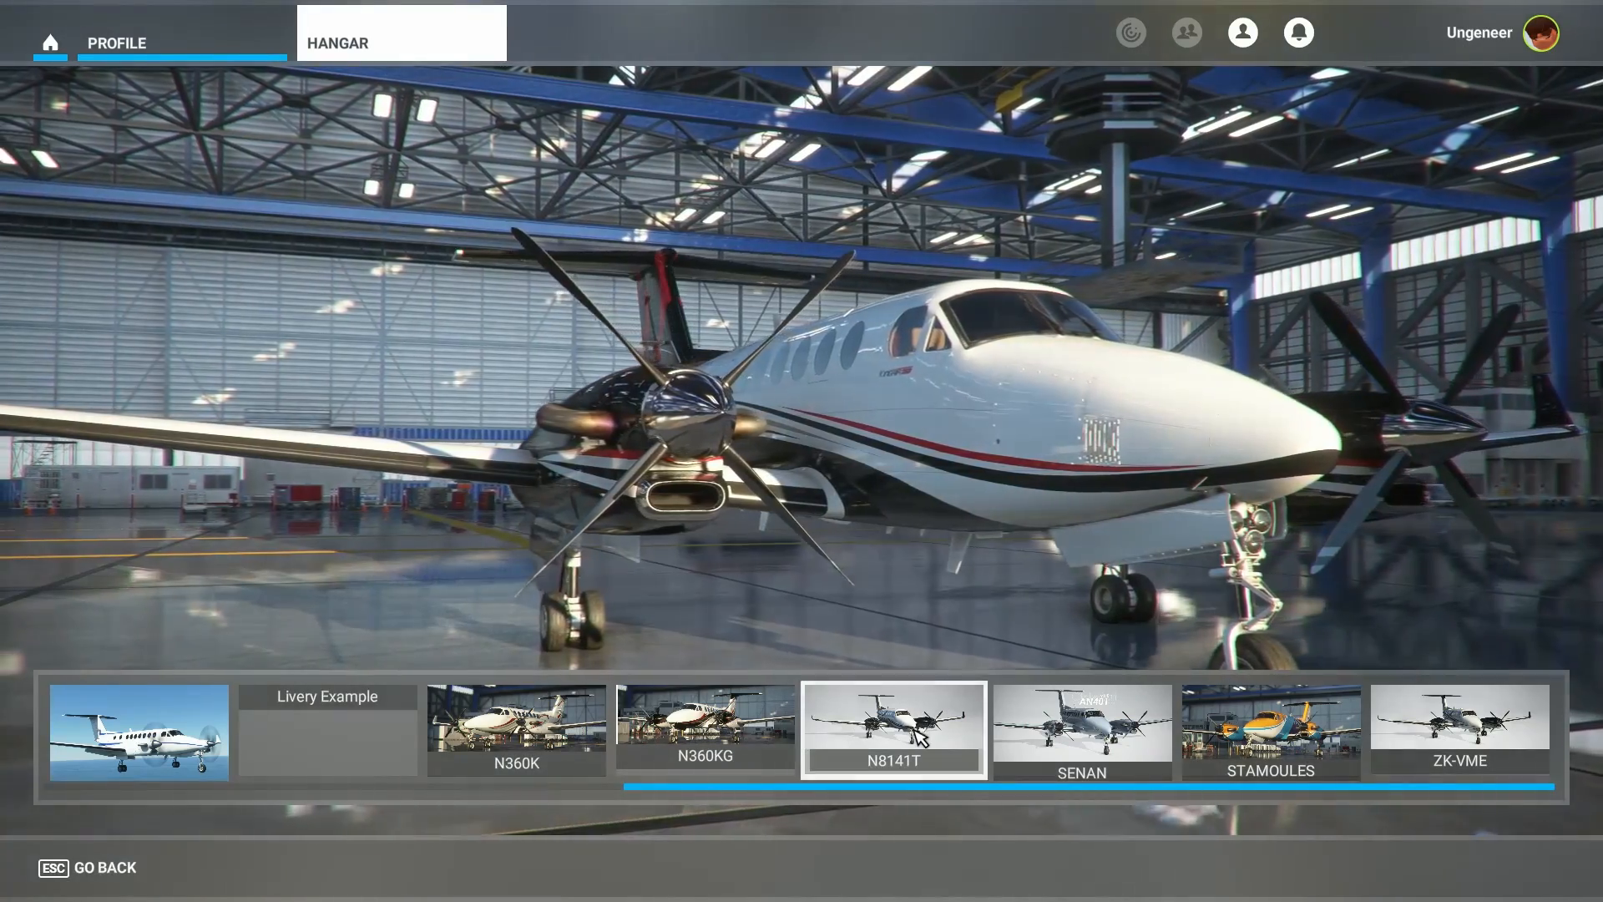
pyautogui.click(919, 736)
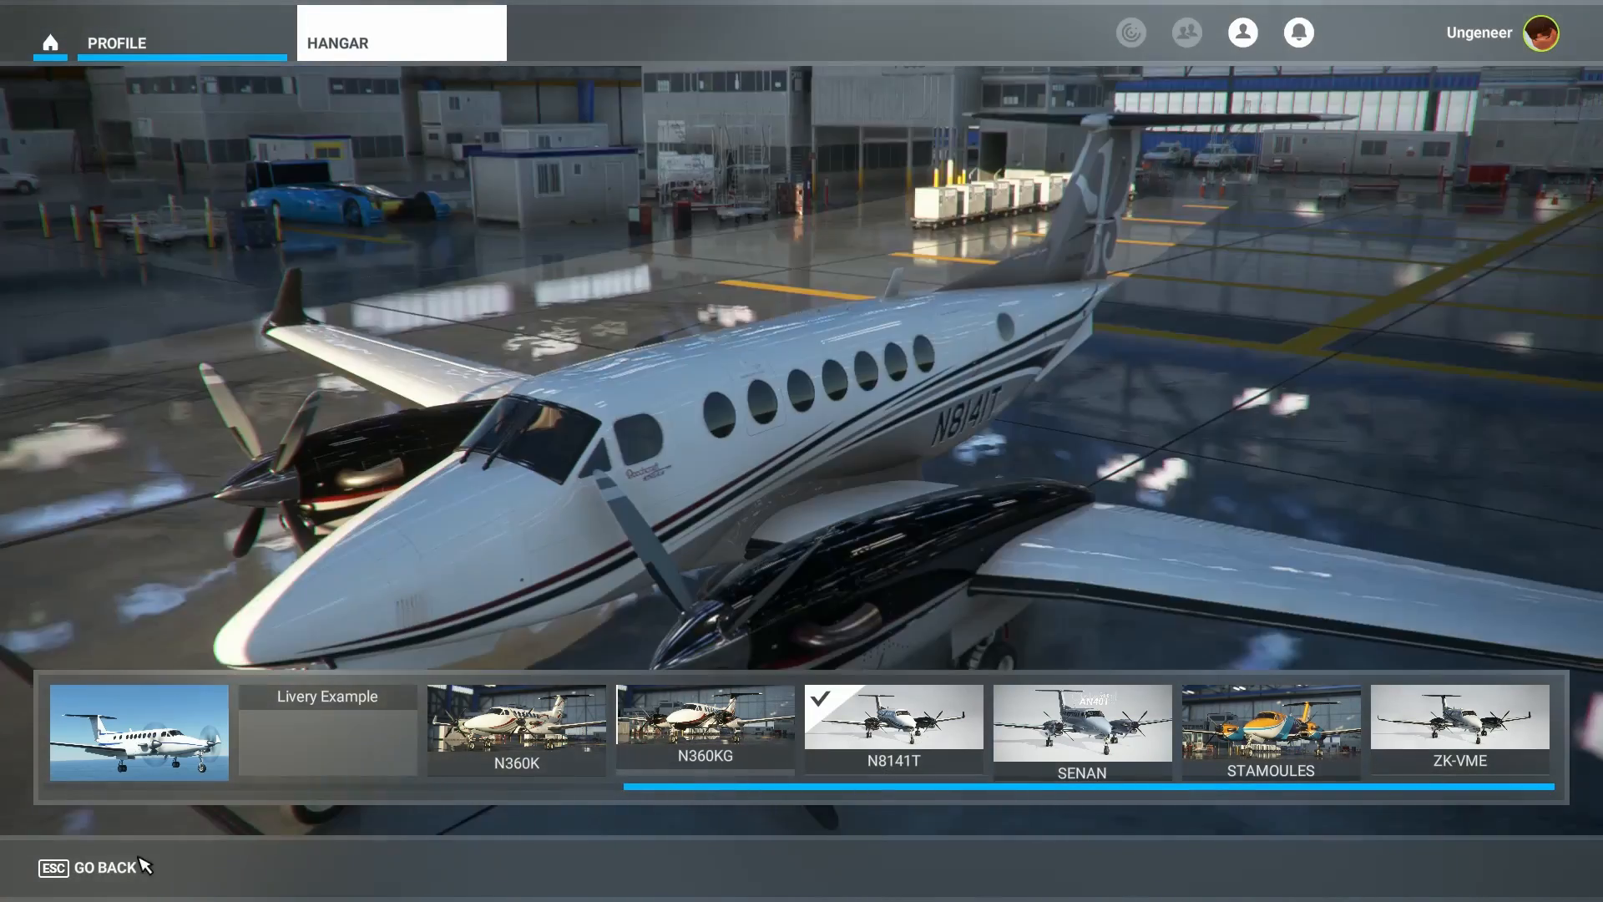
pyautogui.click(121, 861)
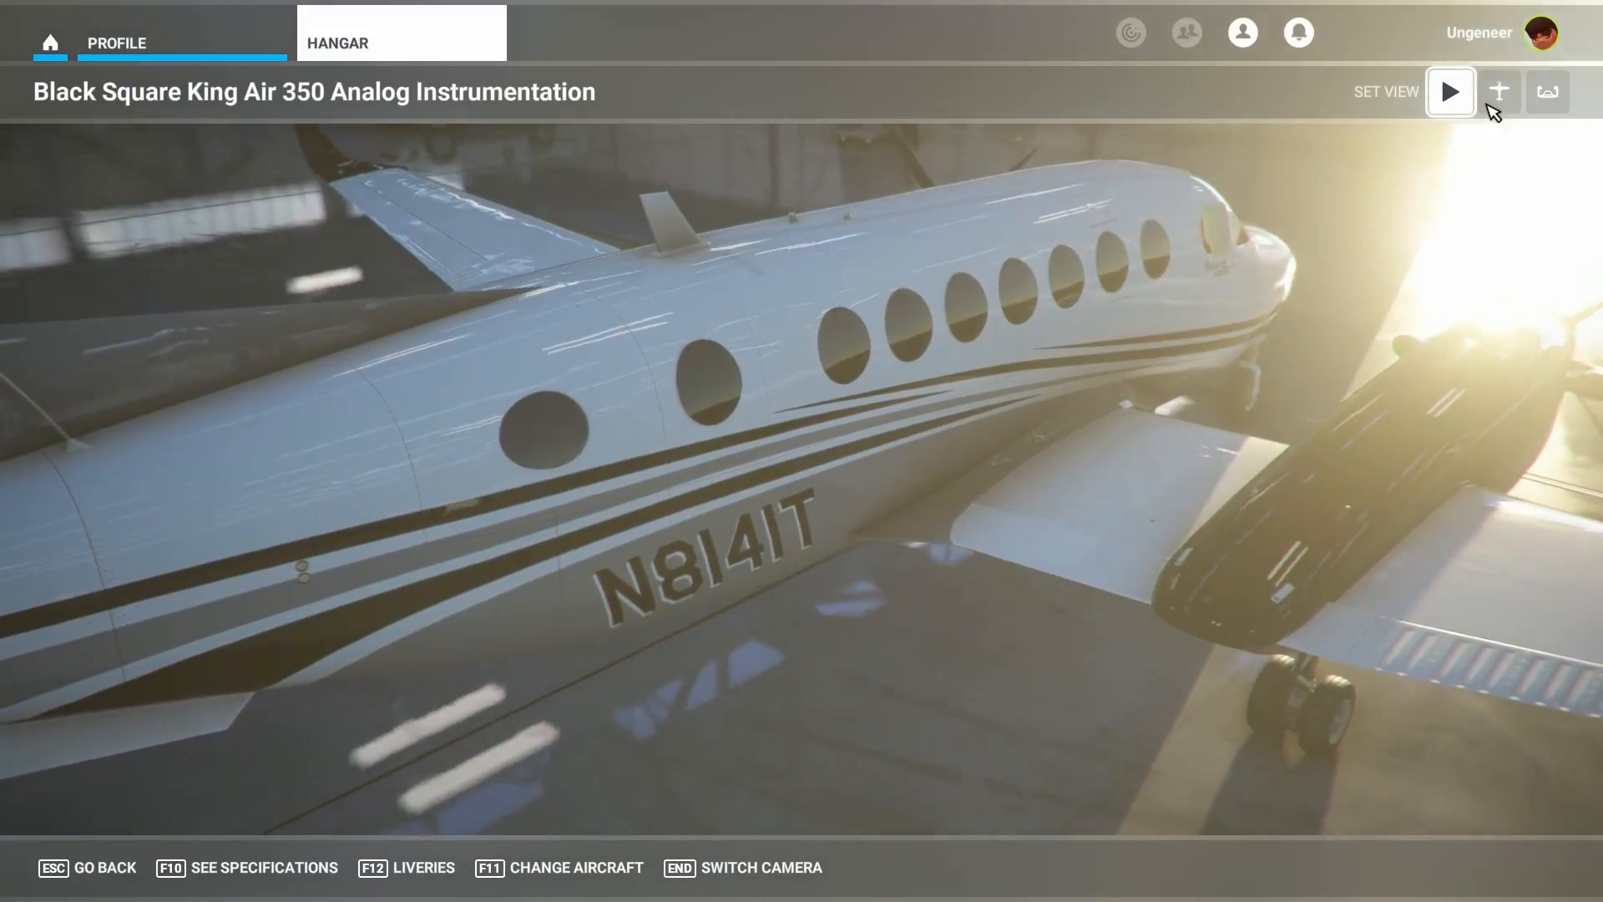
pyautogui.click(1500, 98)
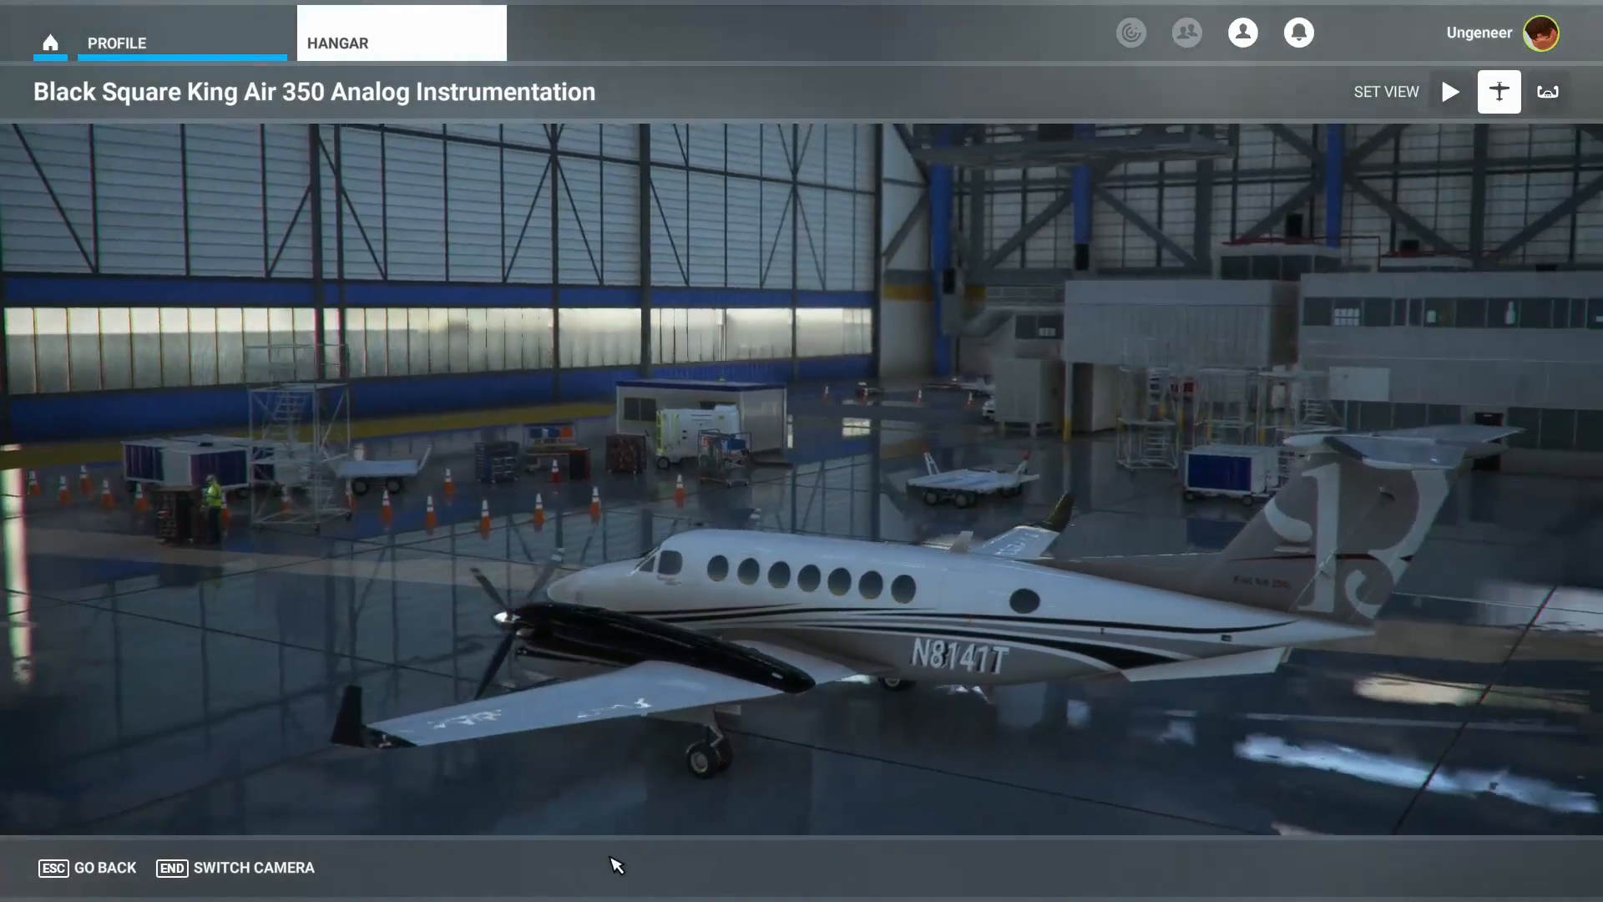
pyautogui.click(90, 871)
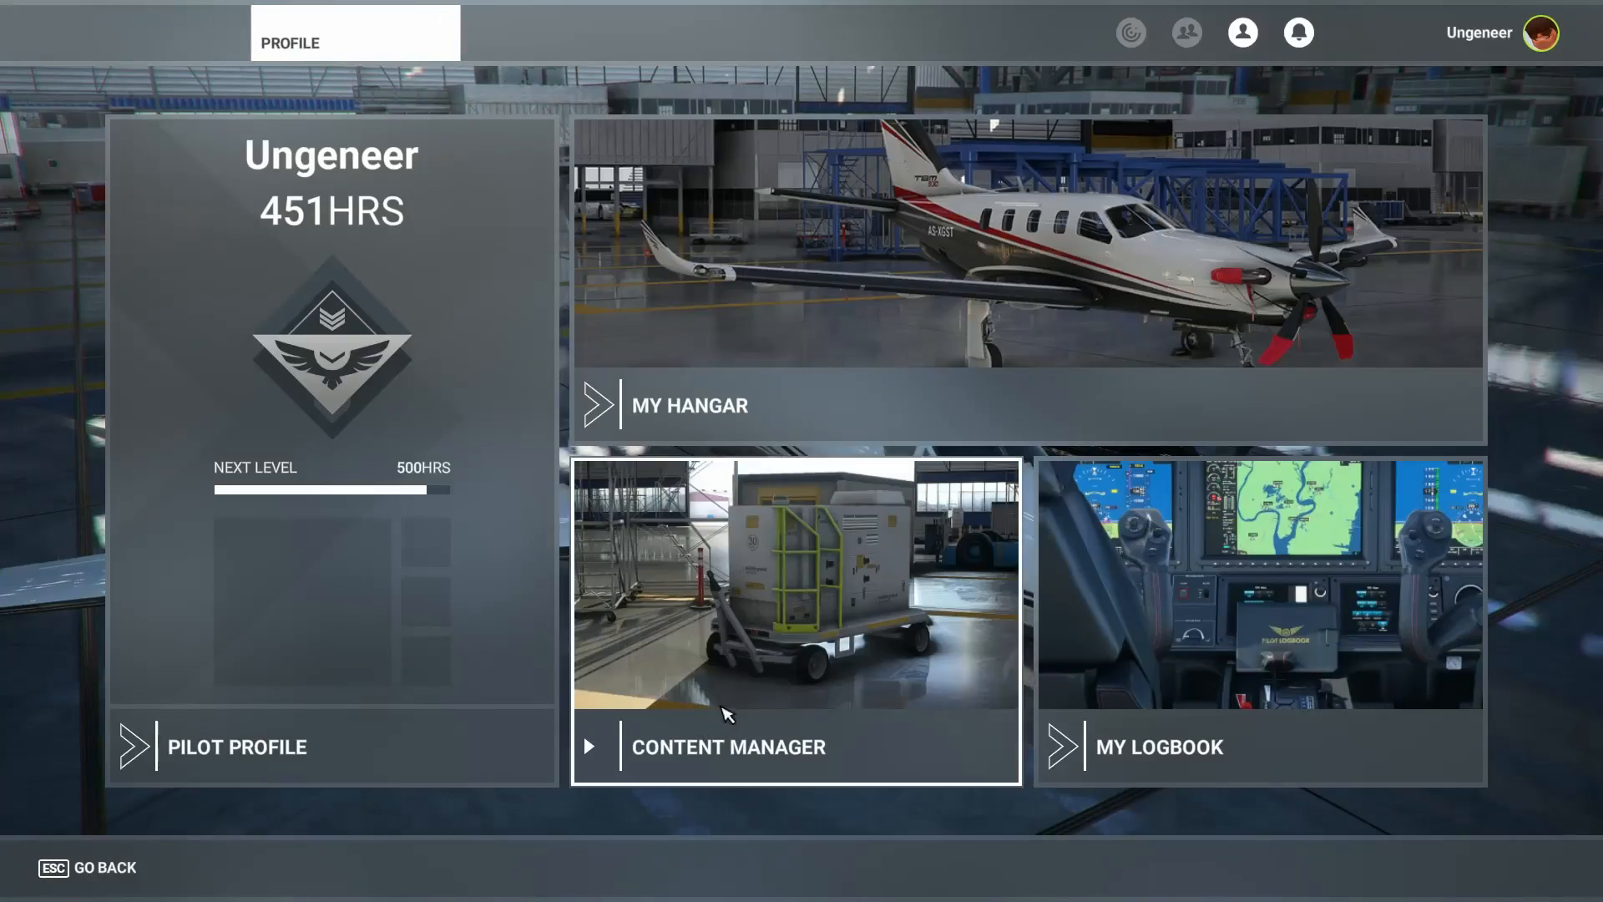
# - Reopen the hangar, apply the D-CUTE livery for comparison, inspect the aircraft's exterior registration, and return to the profile page
pyautogui.click(1058, 381)
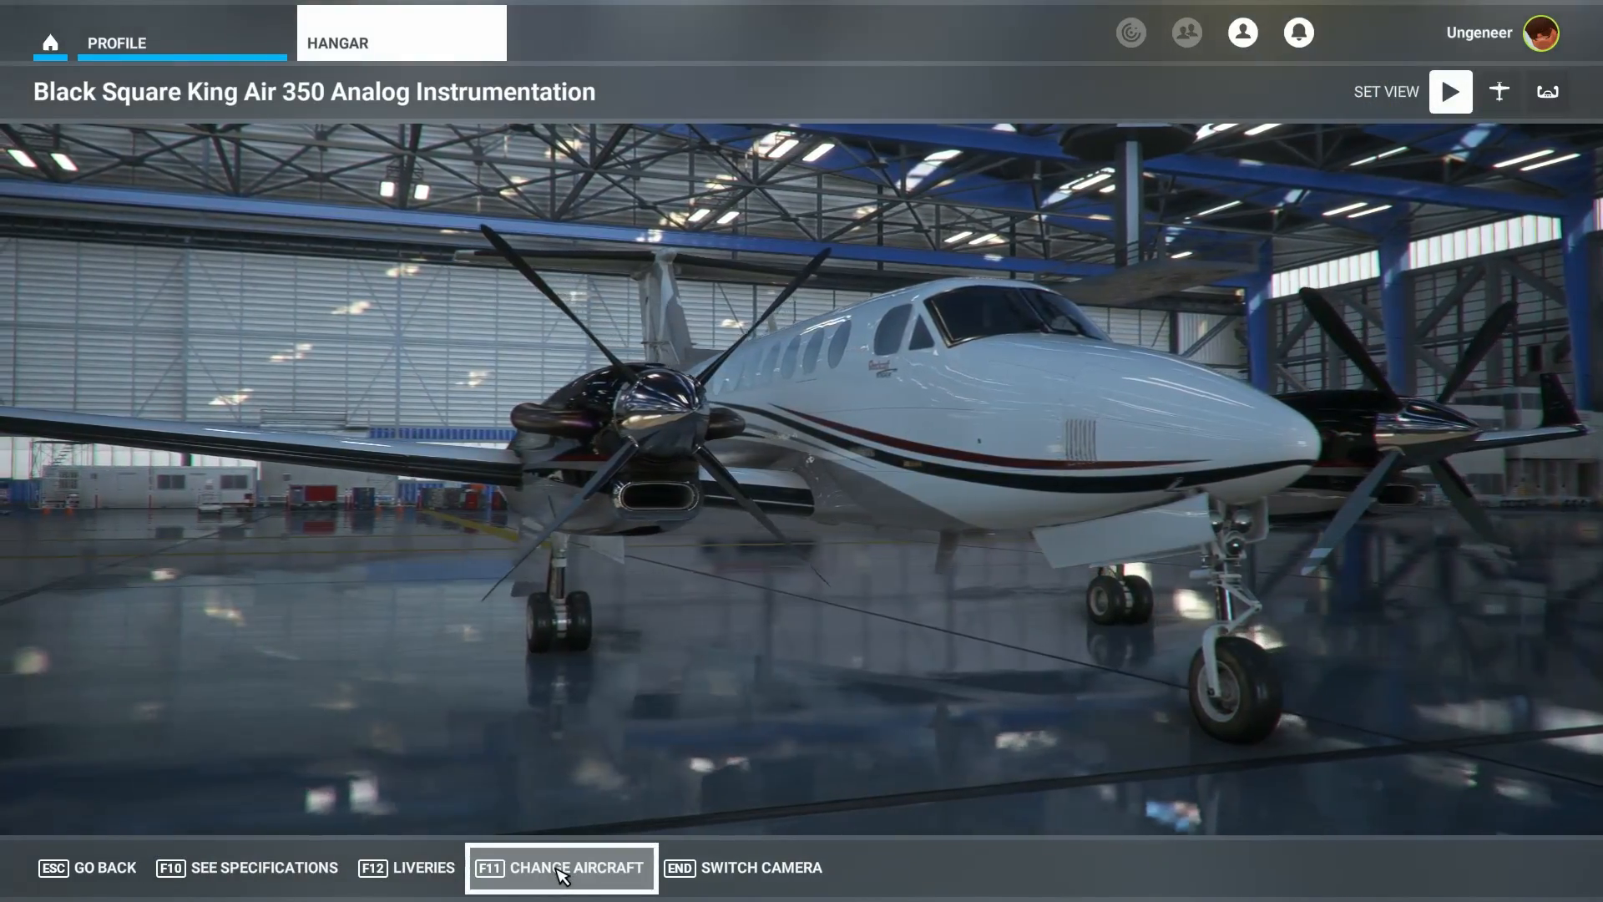
pyautogui.click(404, 868)
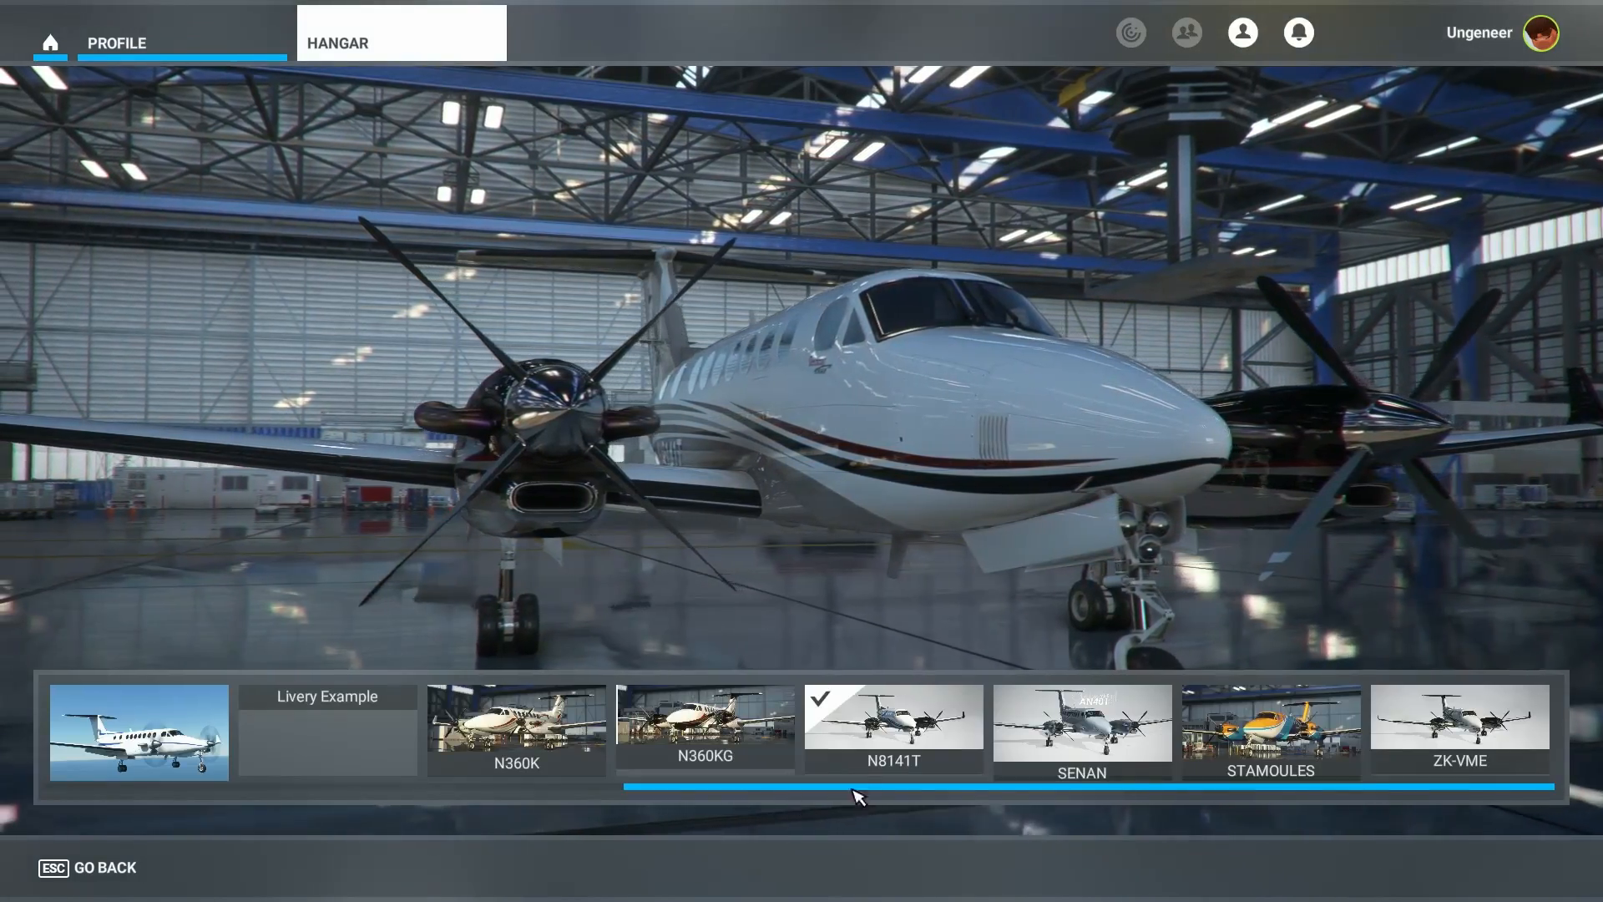
pyautogui.moveTo(629, 797); pyautogui.dragTo(549, 793)
pyautogui.click(347, 739)
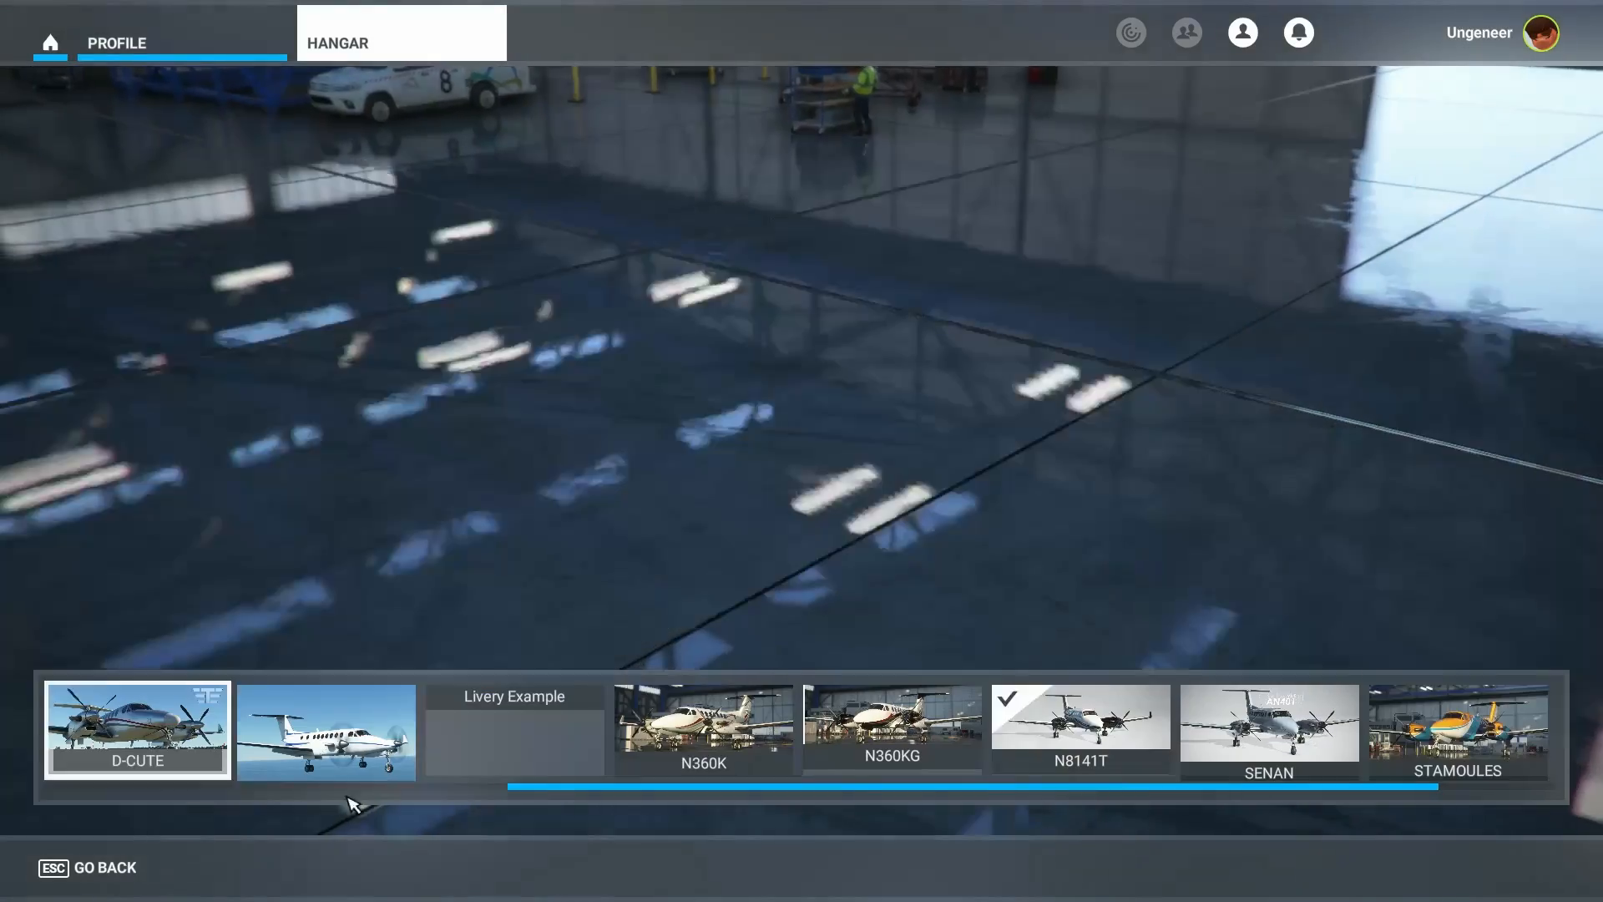
pyautogui.click(70, 876)
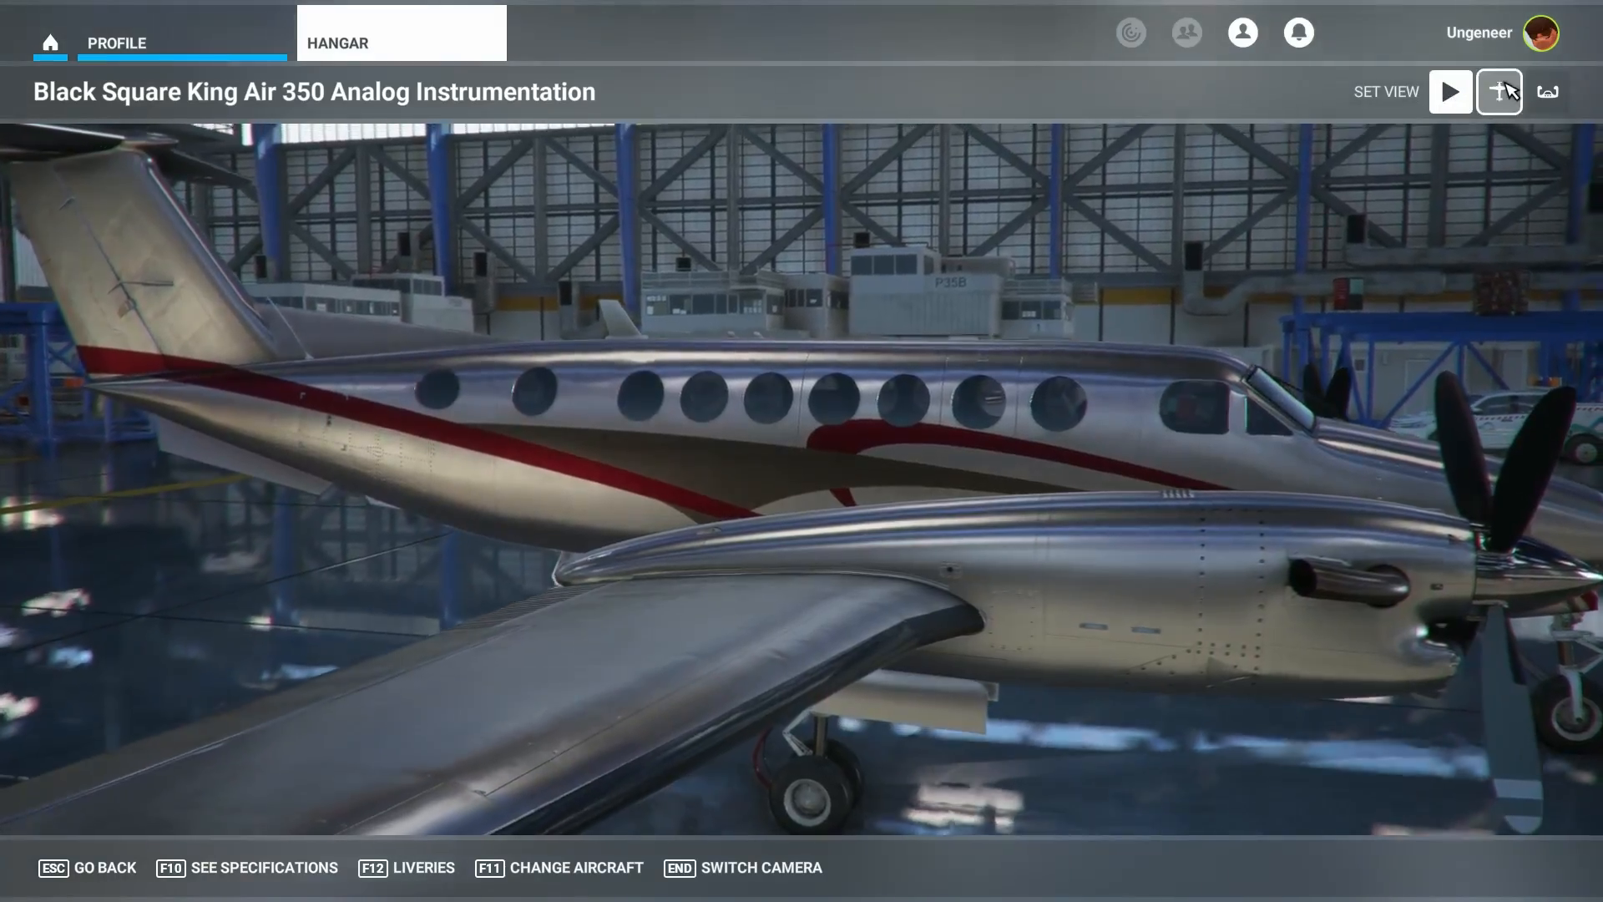
pyautogui.click(1499, 91)
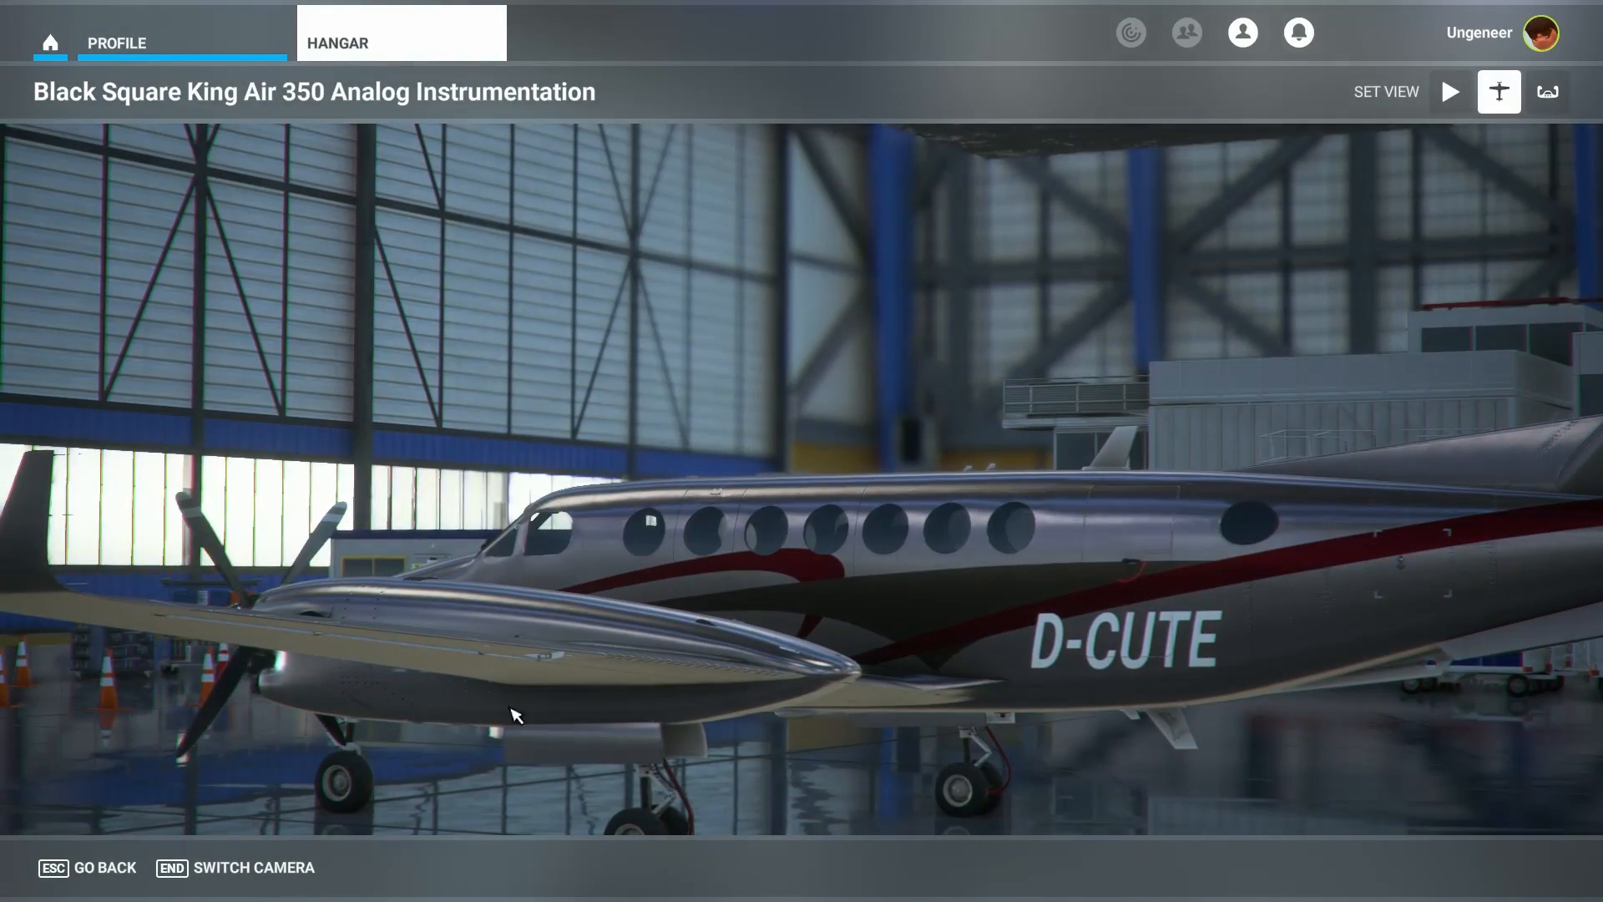
pyautogui.click(66, 877)
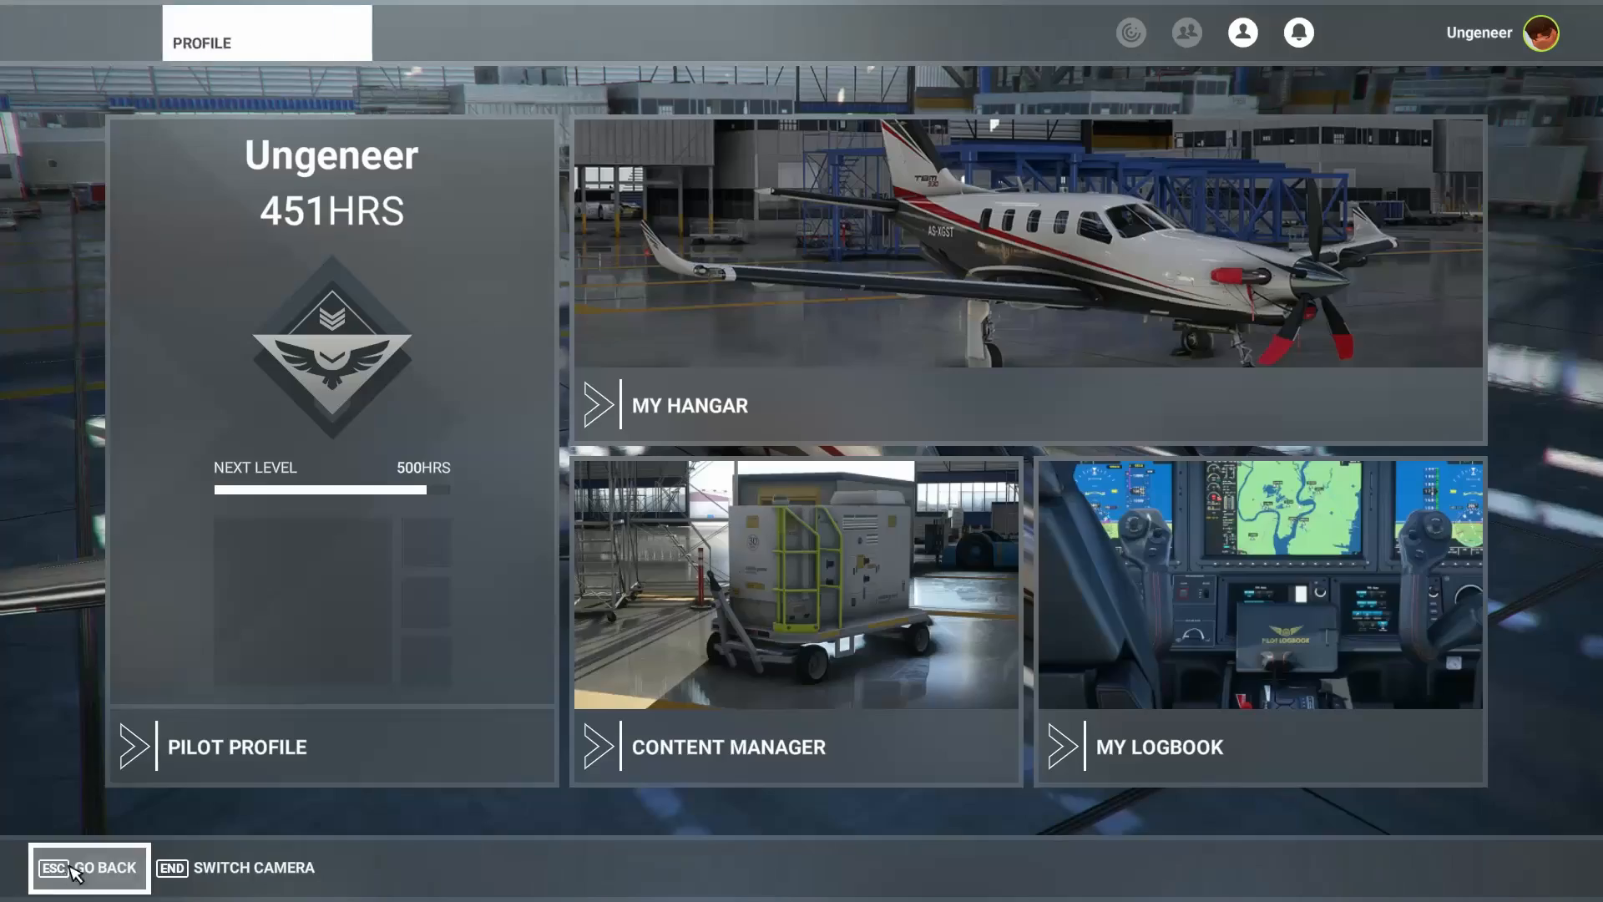
# - Reapply the N8141T livery in the hangar, re-examine the fuselage registration in the aircraft view, and return to the profile page
pyautogui.click(914, 314)
pyautogui.click(422, 869)
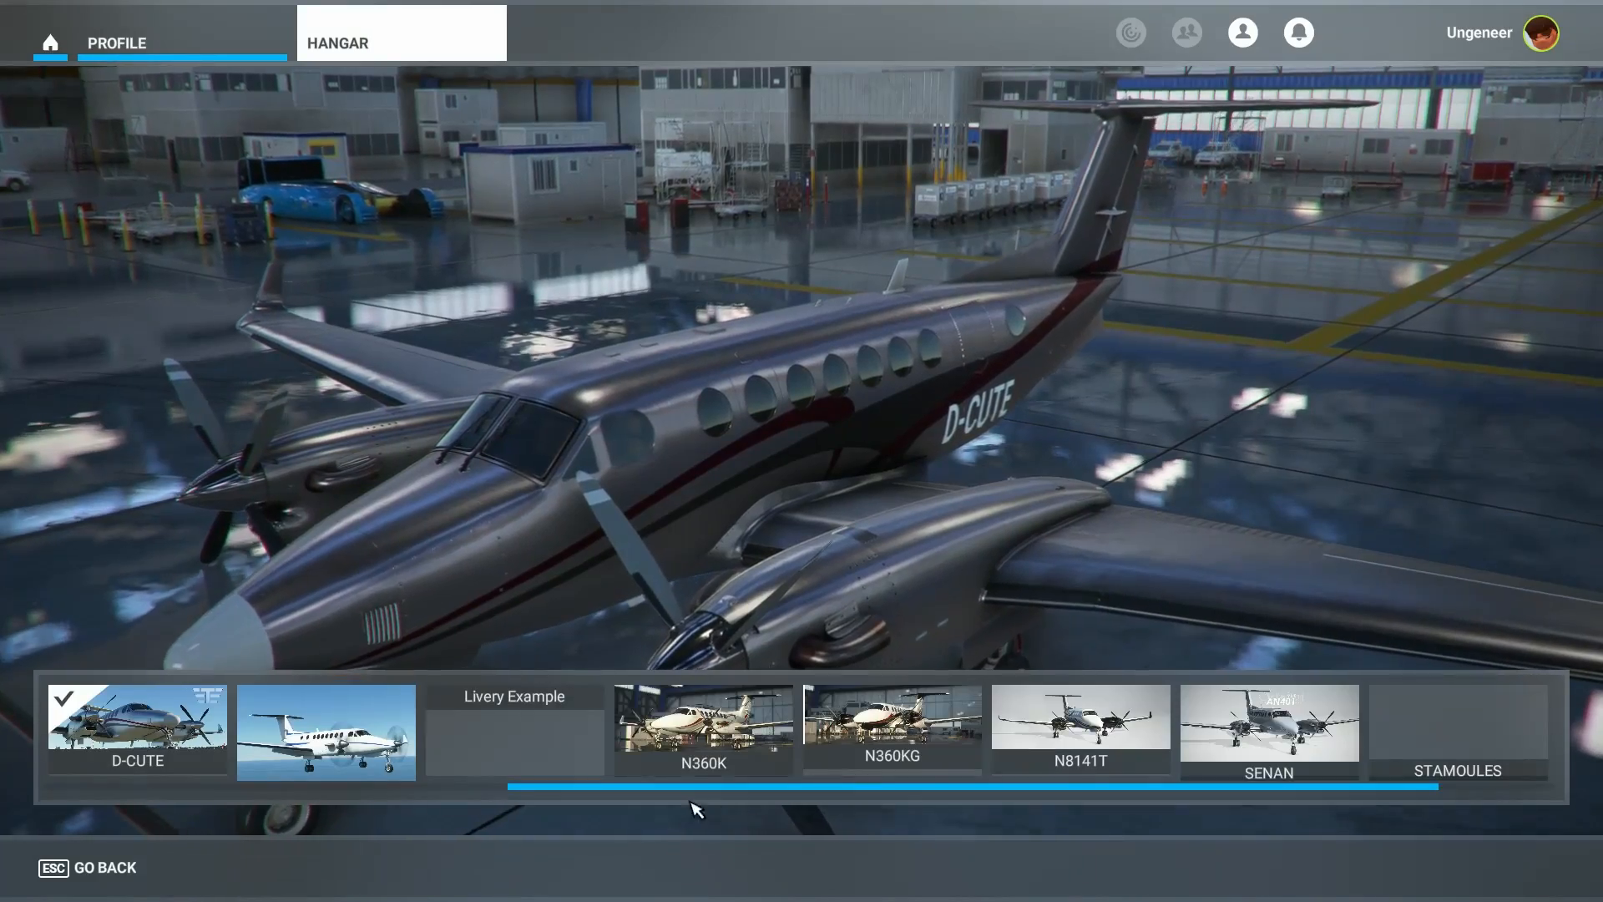
pyautogui.moveTo(663, 788); pyautogui.dragTo(1336, 776)
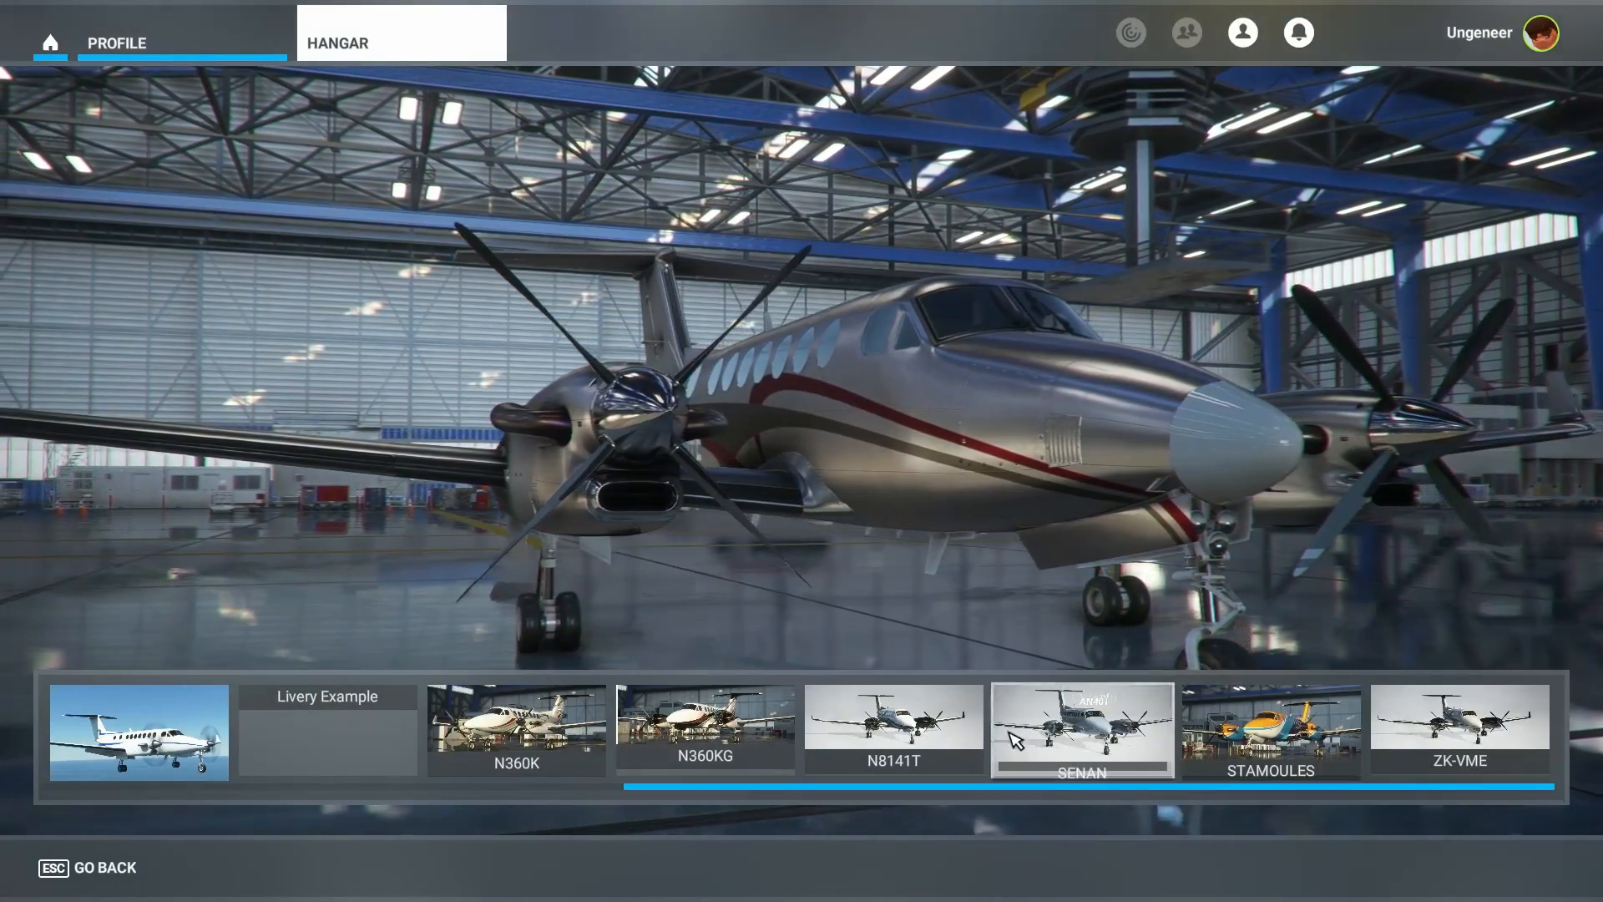
pyautogui.click(894, 722)
pyautogui.click(92, 869)
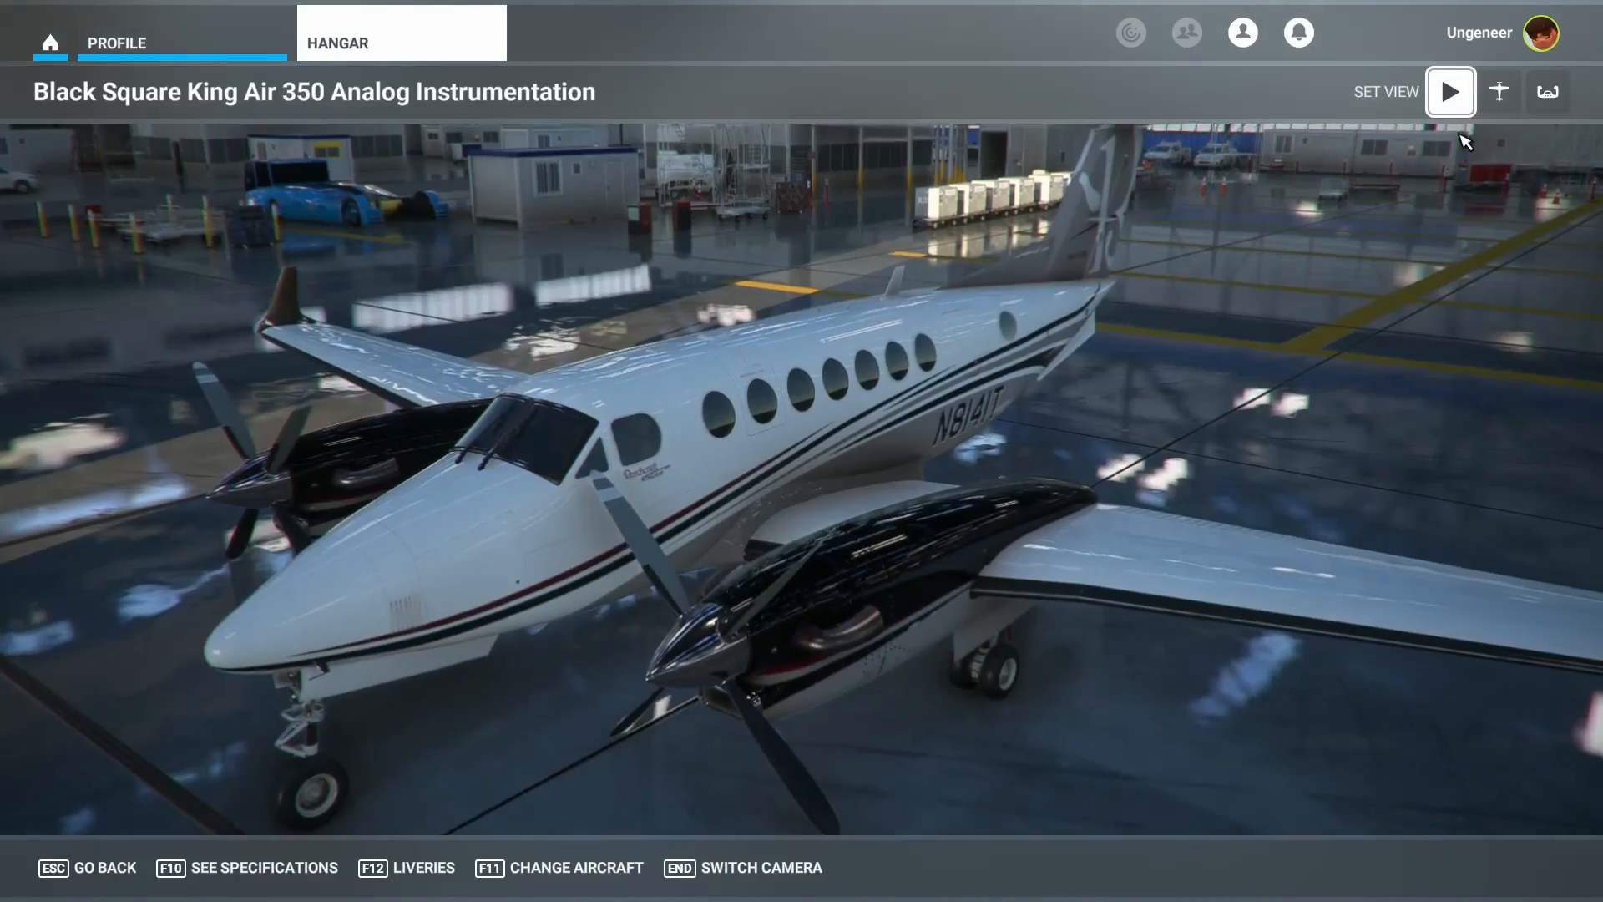
pyautogui.click(1499, 91)
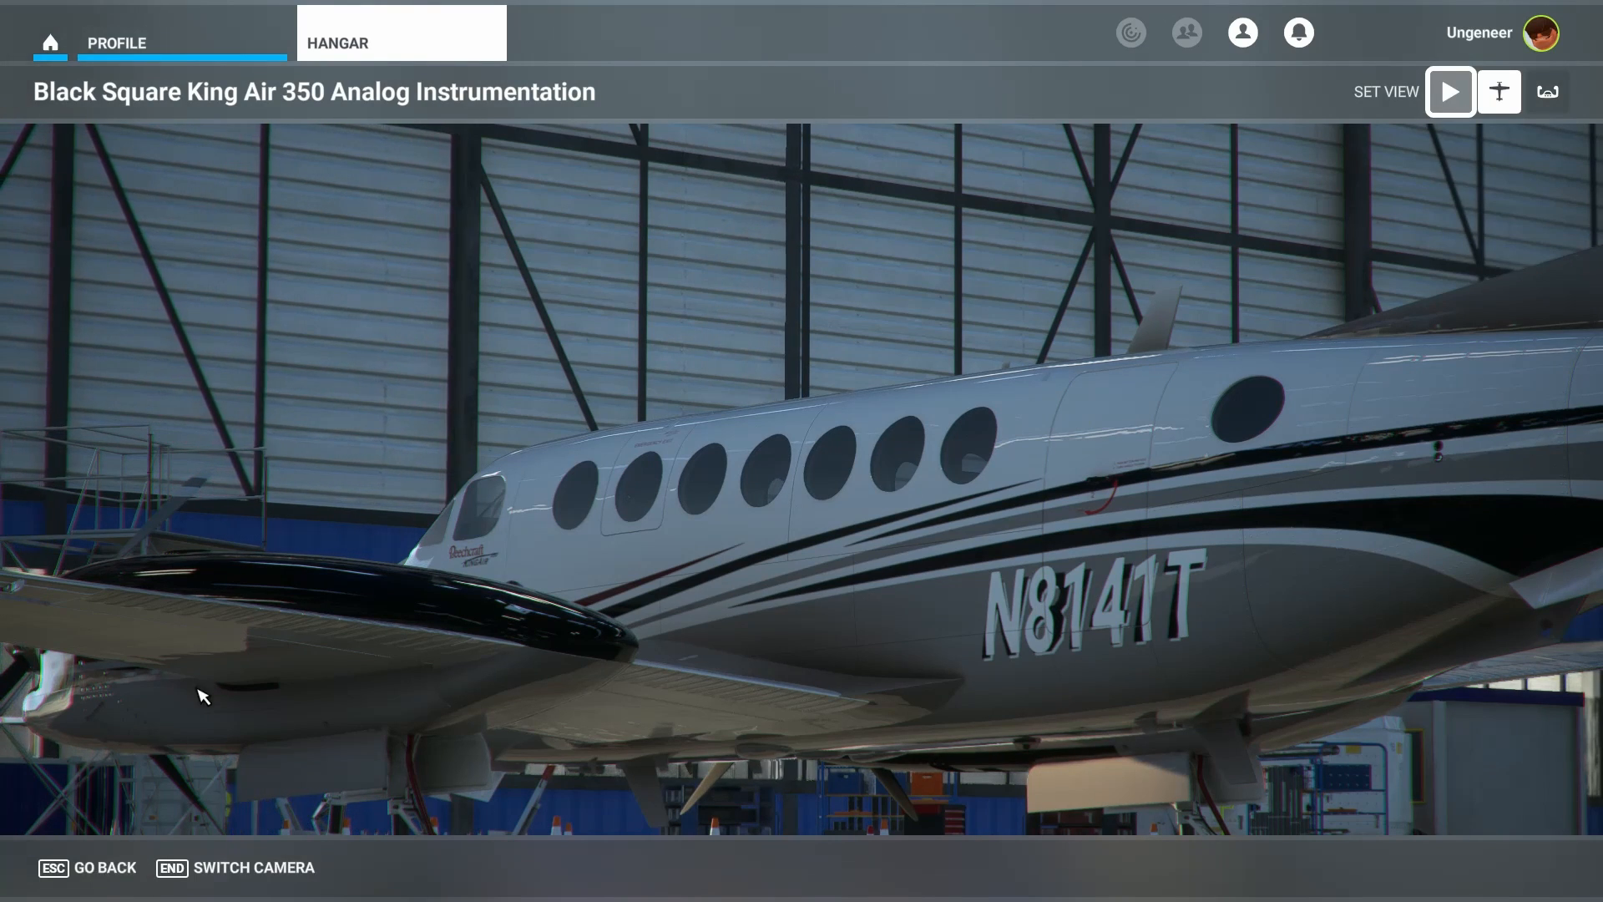
pyautogui.click(71, 885)
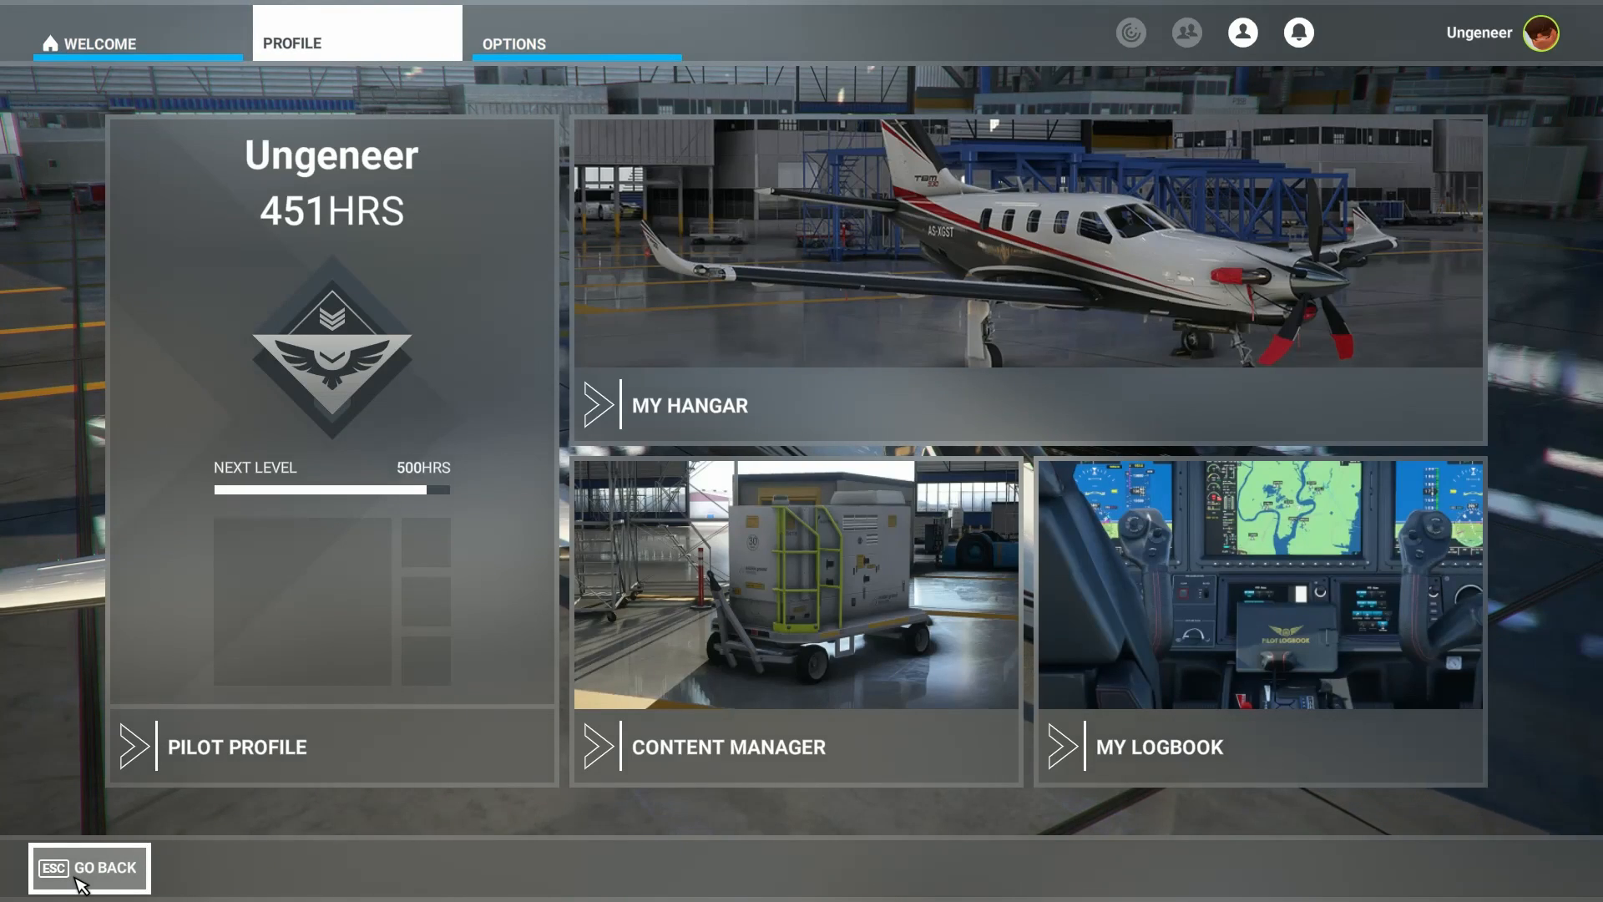
# - Leave the profile page and quit Flight Simulator
pyautogui.click(80, 885)
pyautogui.press('Escape')
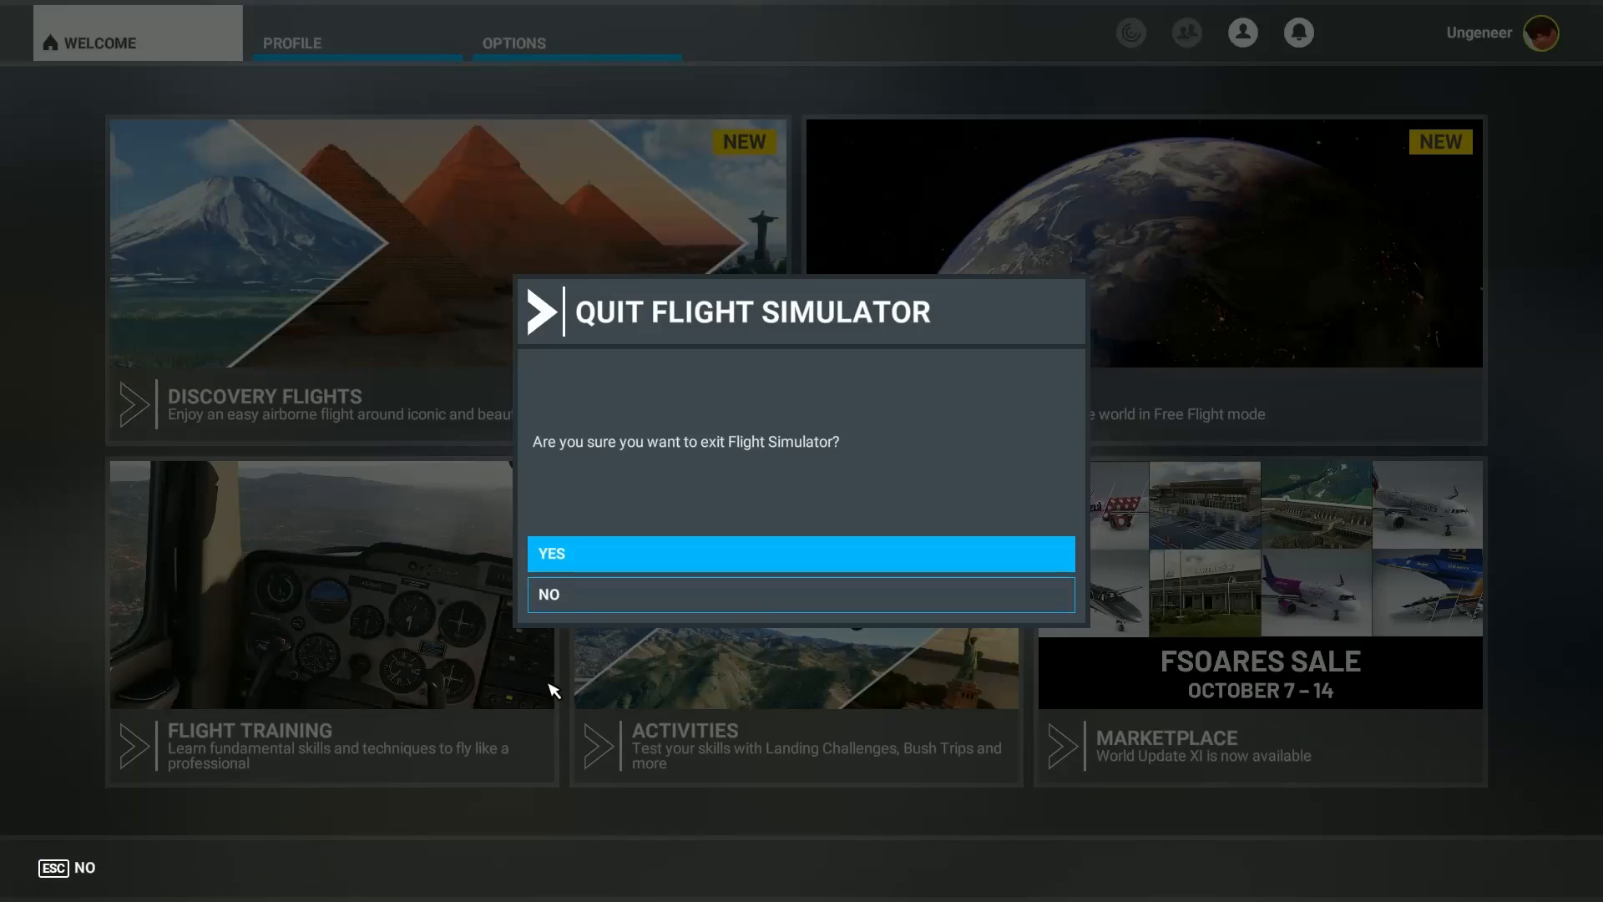
pyautogui.click(567, 565)
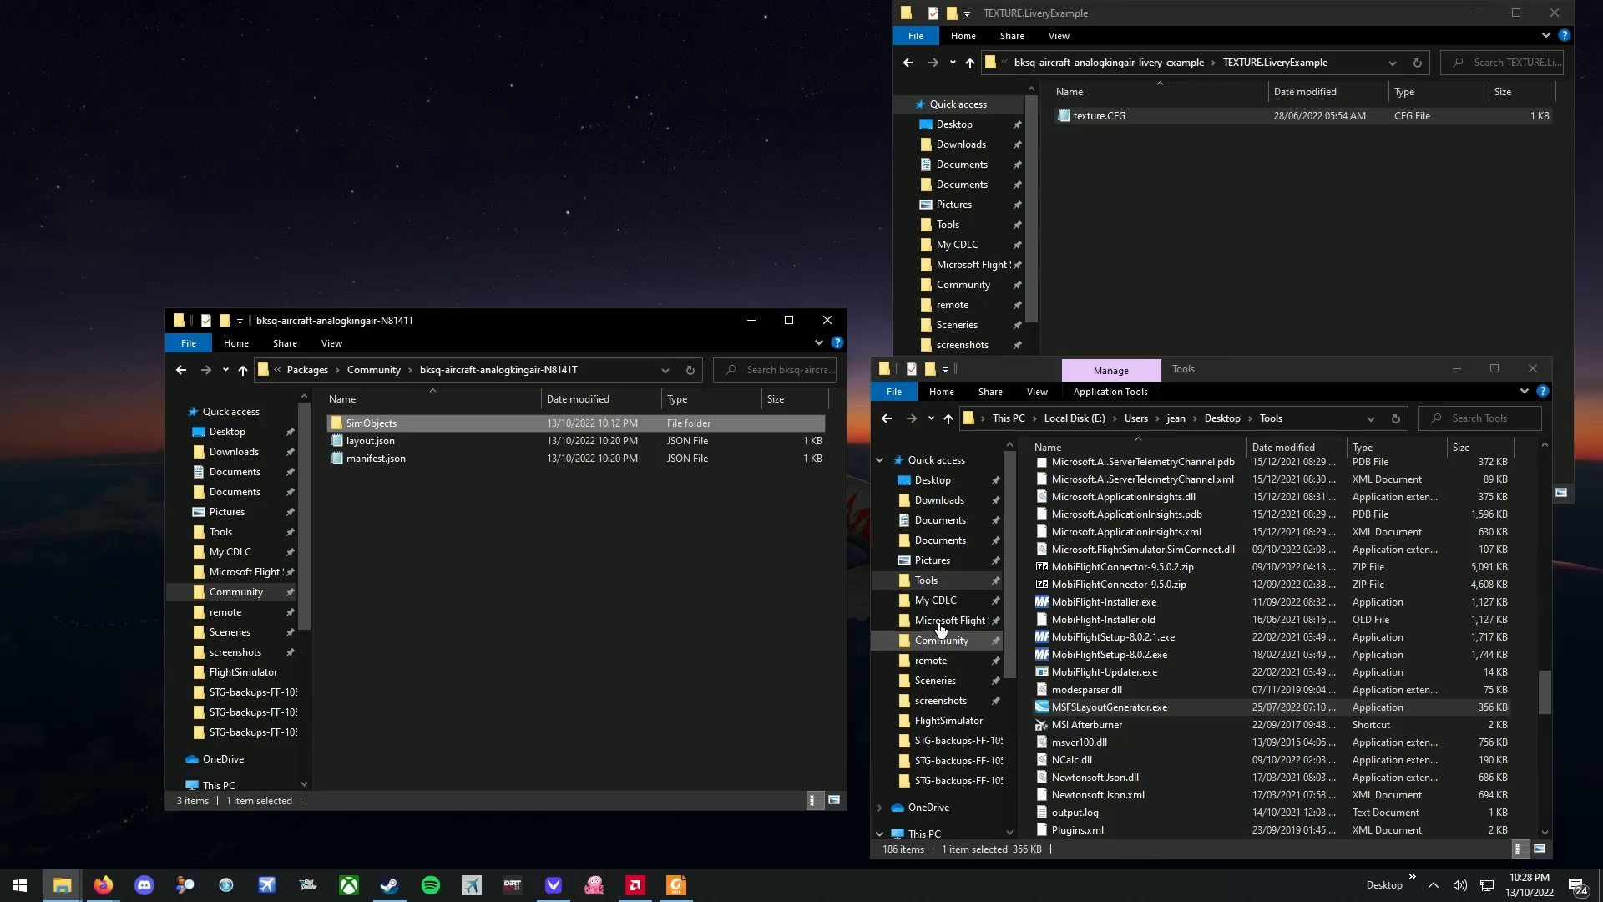
# - Examine the contents of ZZ JD King Air Analog - 09 No Extern Reg Mod.zip in Downloads, and close the archive
pyautogui.click(939, 500)
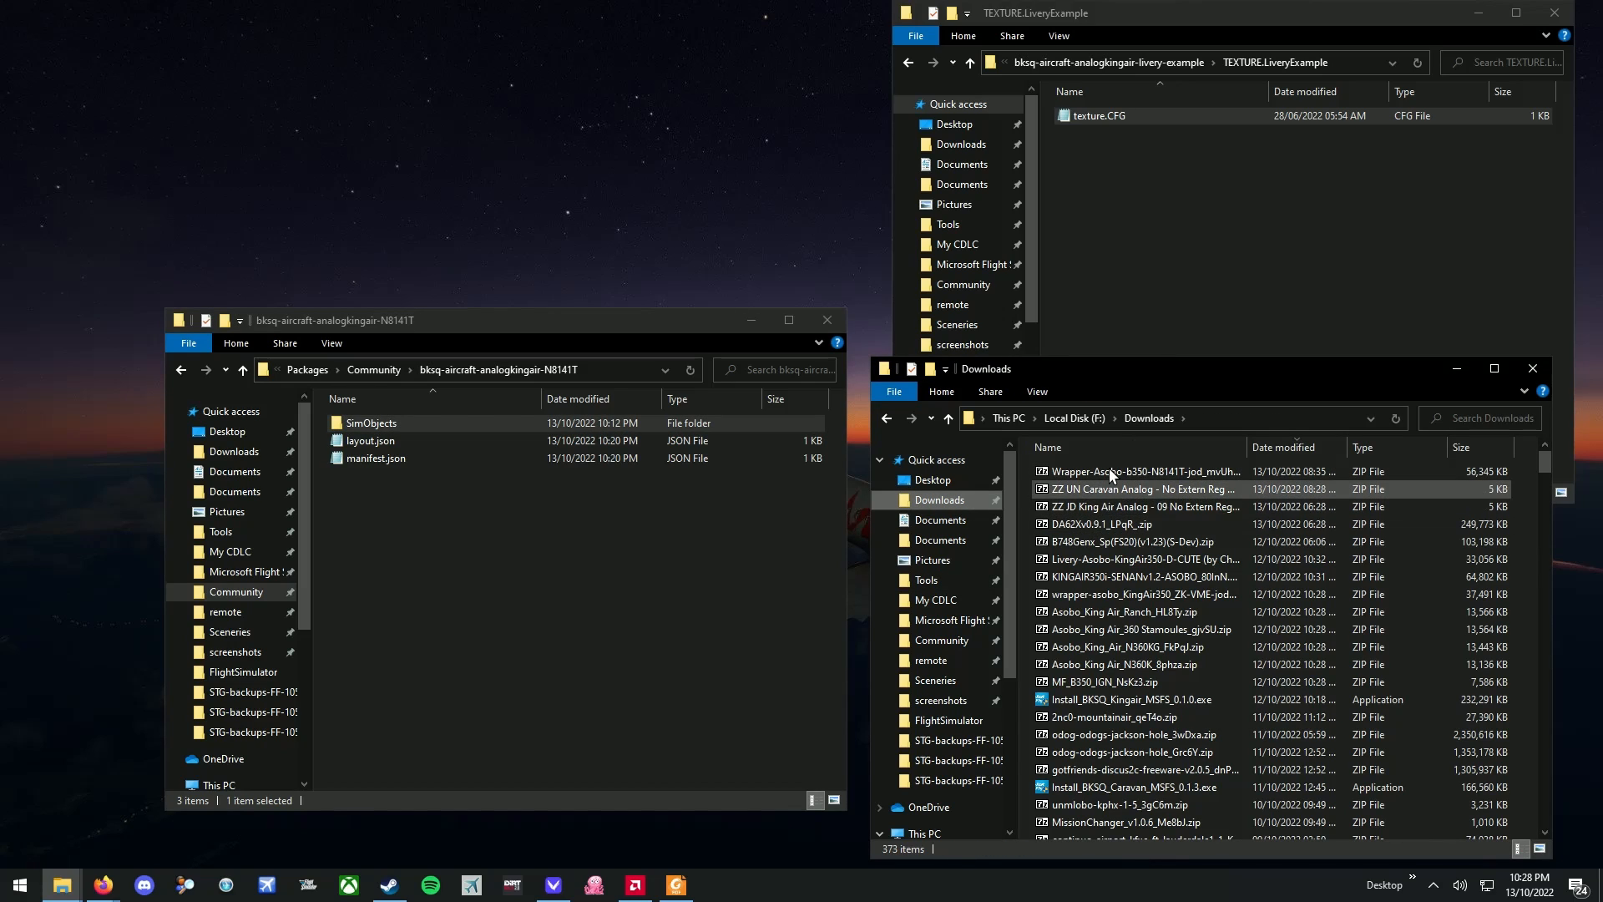
pyautogui.doubleClick(1147, 511)
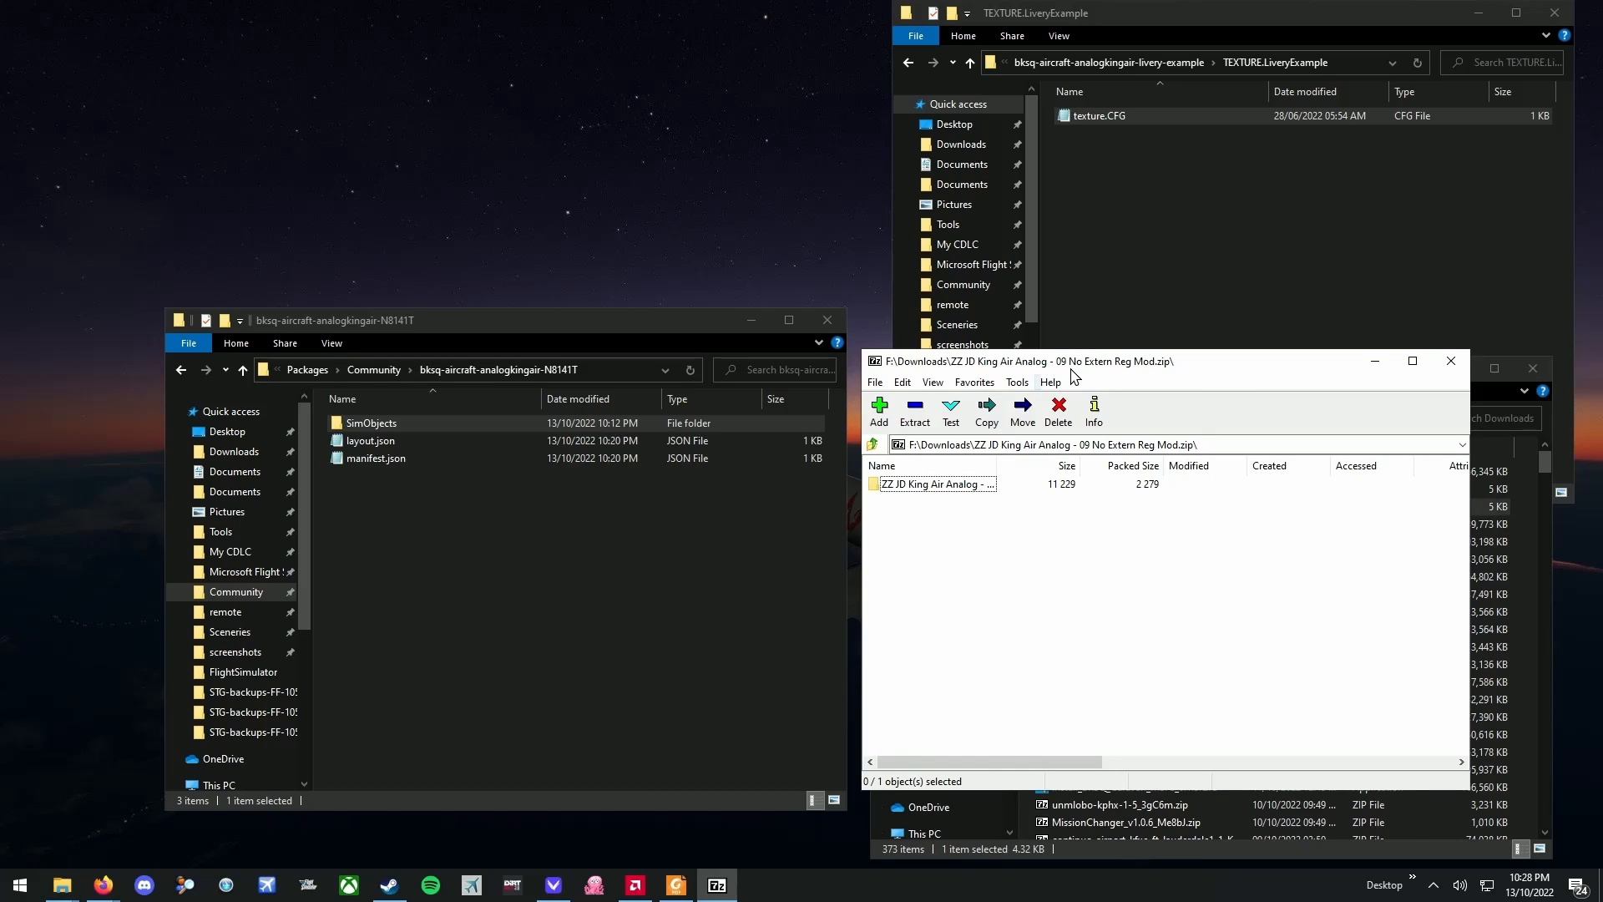
pyautogui.moveTo(1072, 370); pyautogui.dragTo(558, 443)
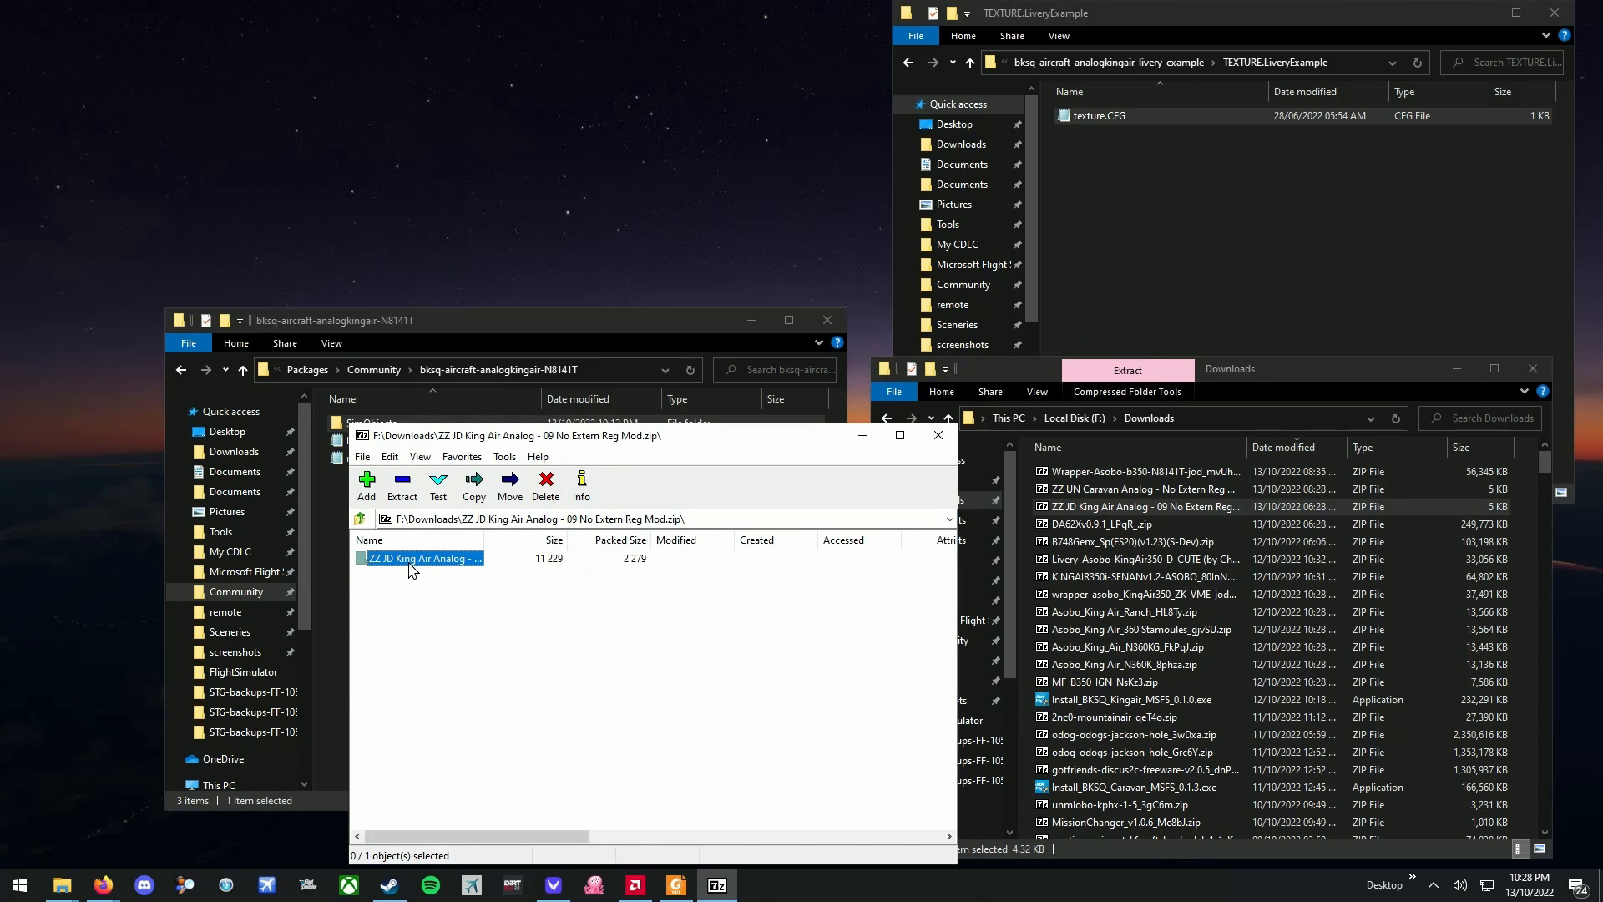
pyautogui.moveTo(471, 441); pyautogui.dragTo(856, 350)
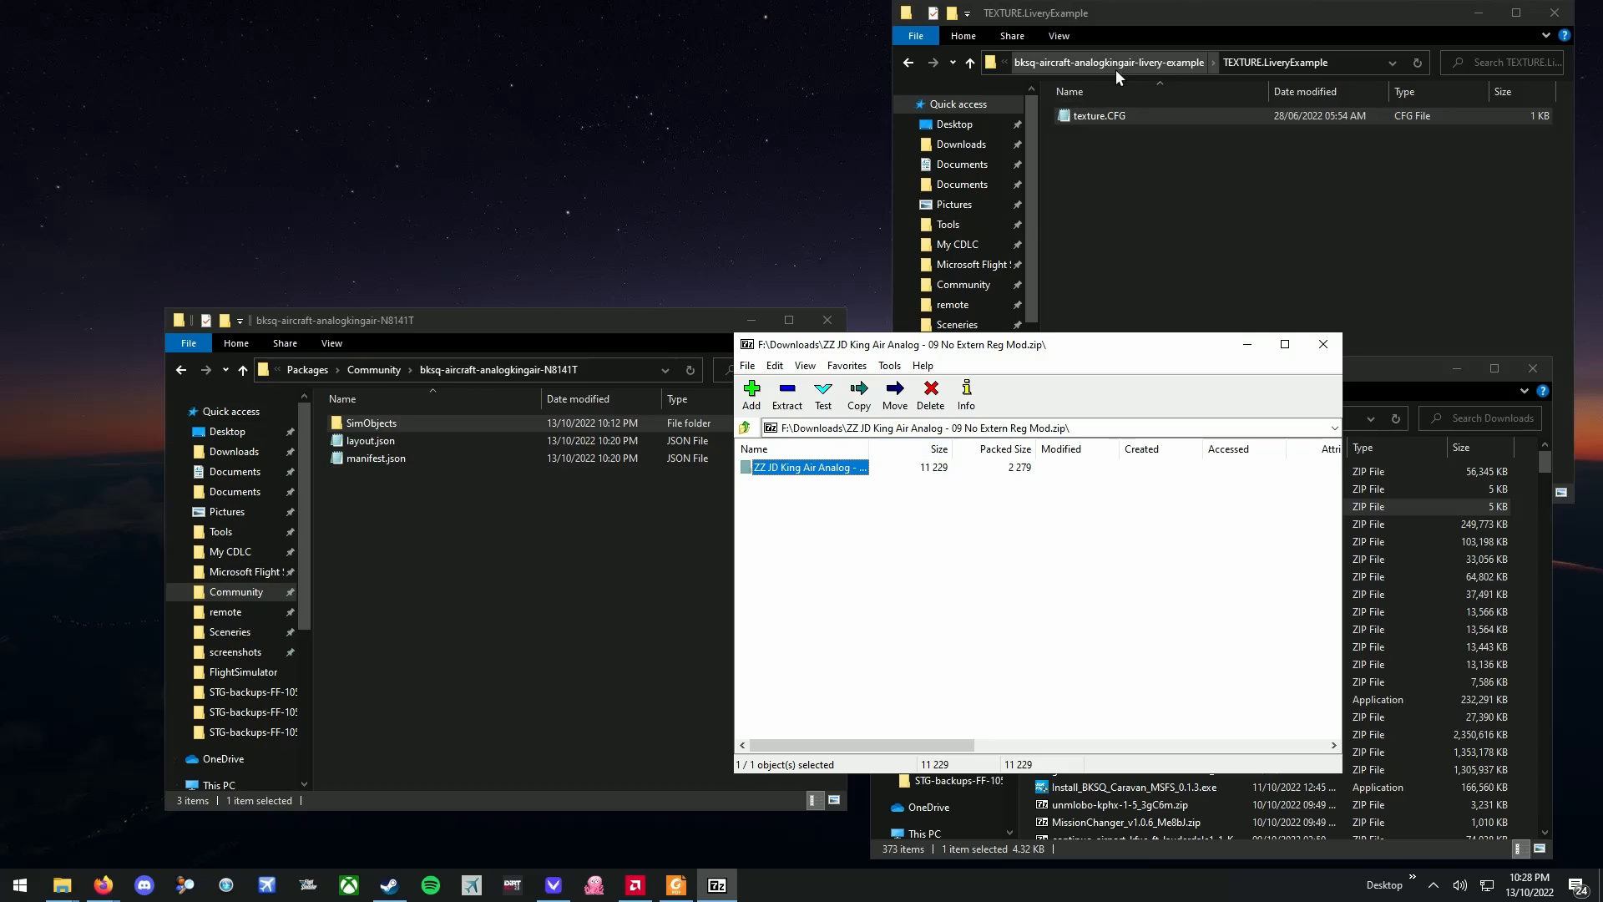
pyautogui.click(1322, 345)
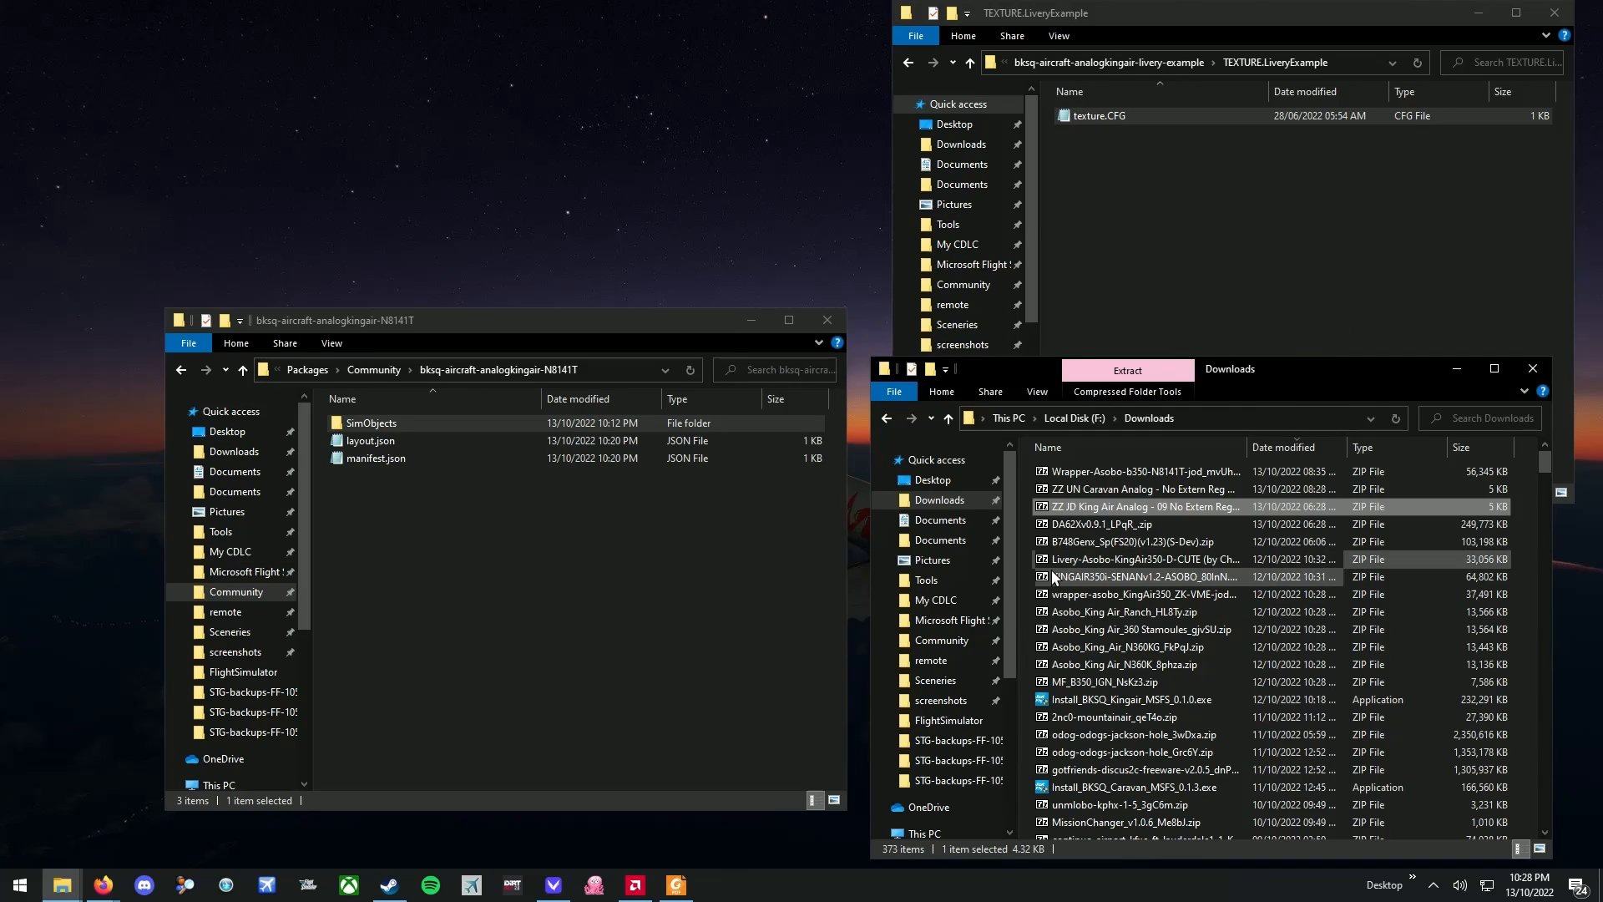
# - Examine the mod folder inside ZZ UN Caravan Analog - No Extern Reg mod.zip, and close the archive
pyautogui.doubleClick(1116, 489)
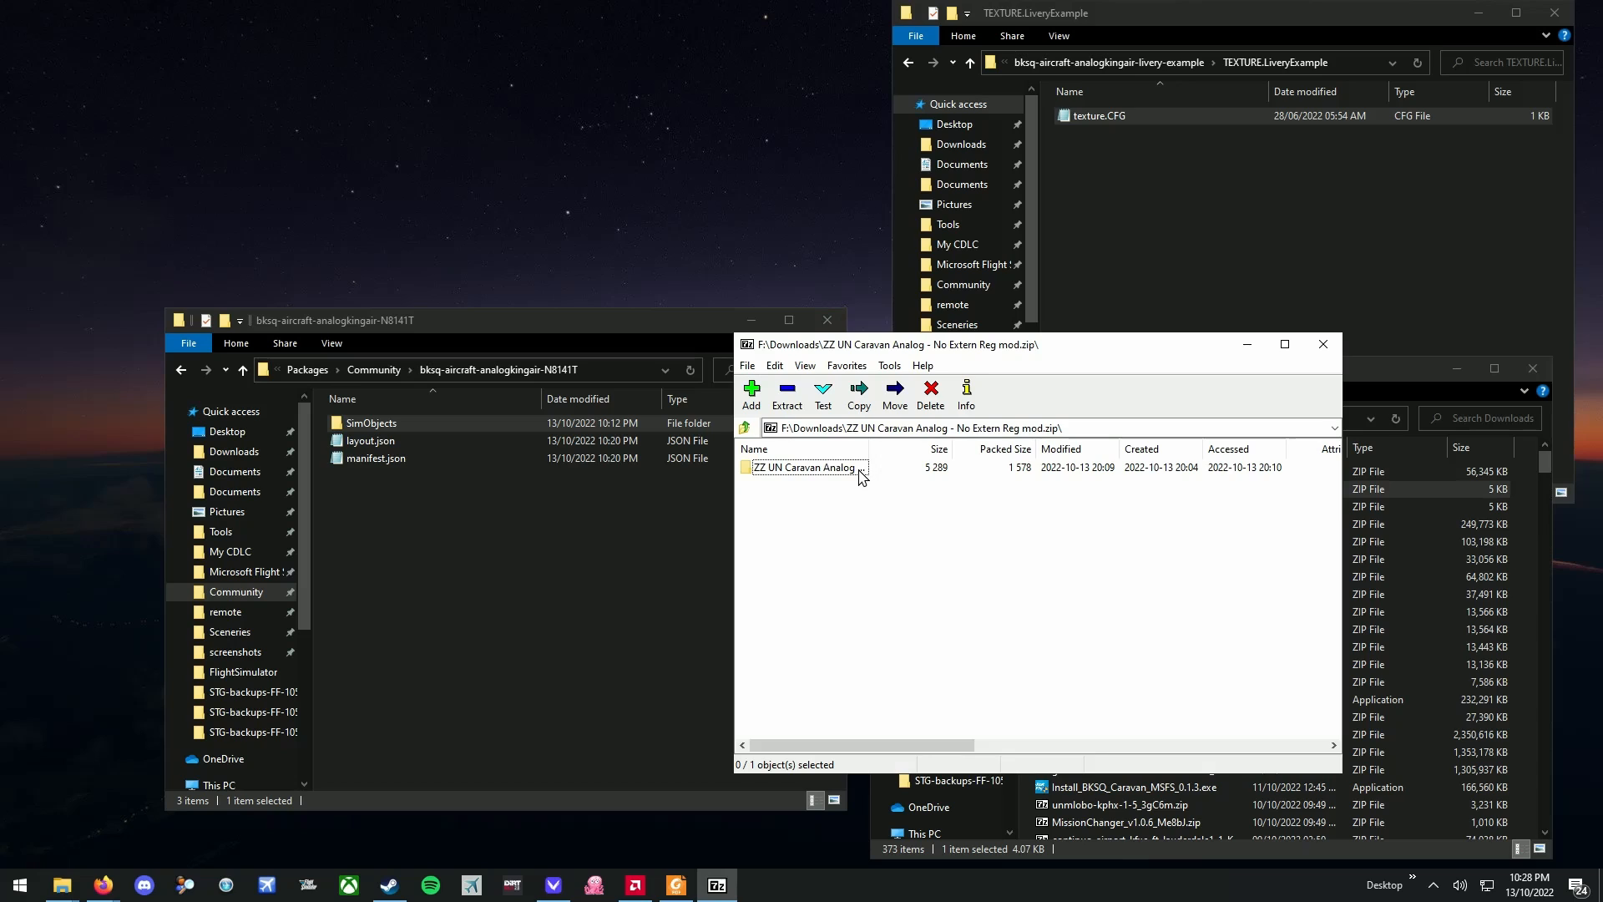
pyautogui.moveTo(809, 476); pyautogui.dragTo(303, 572)
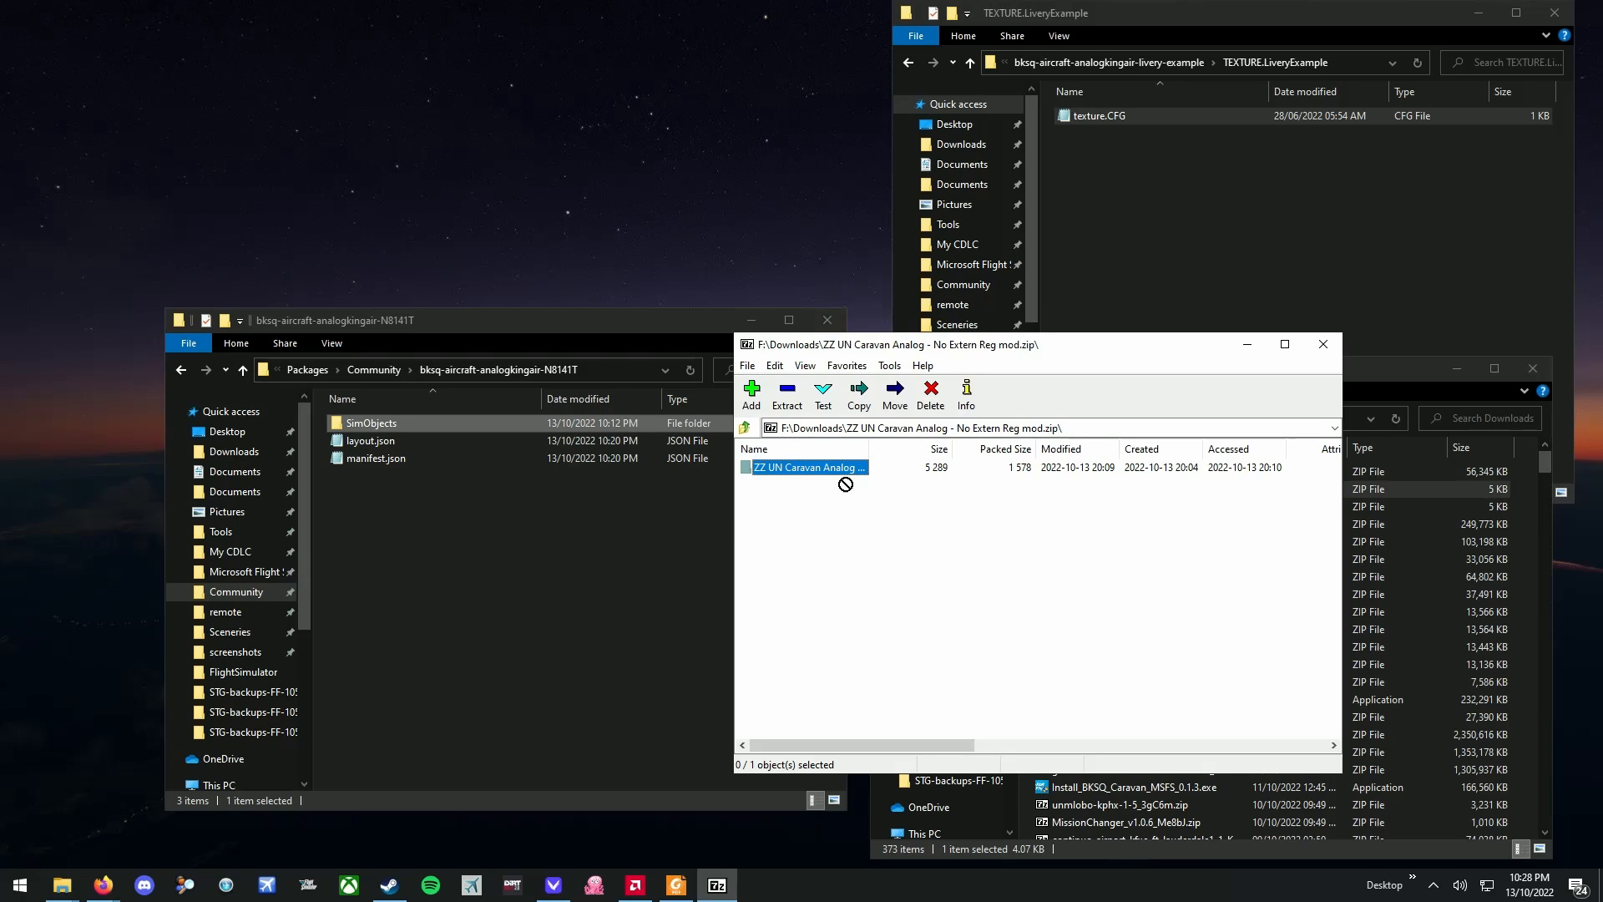
pyautogui.moveTo(845, 484); pyautogui.dragTo(837, 479)
pyautogui.click(1324, 344)
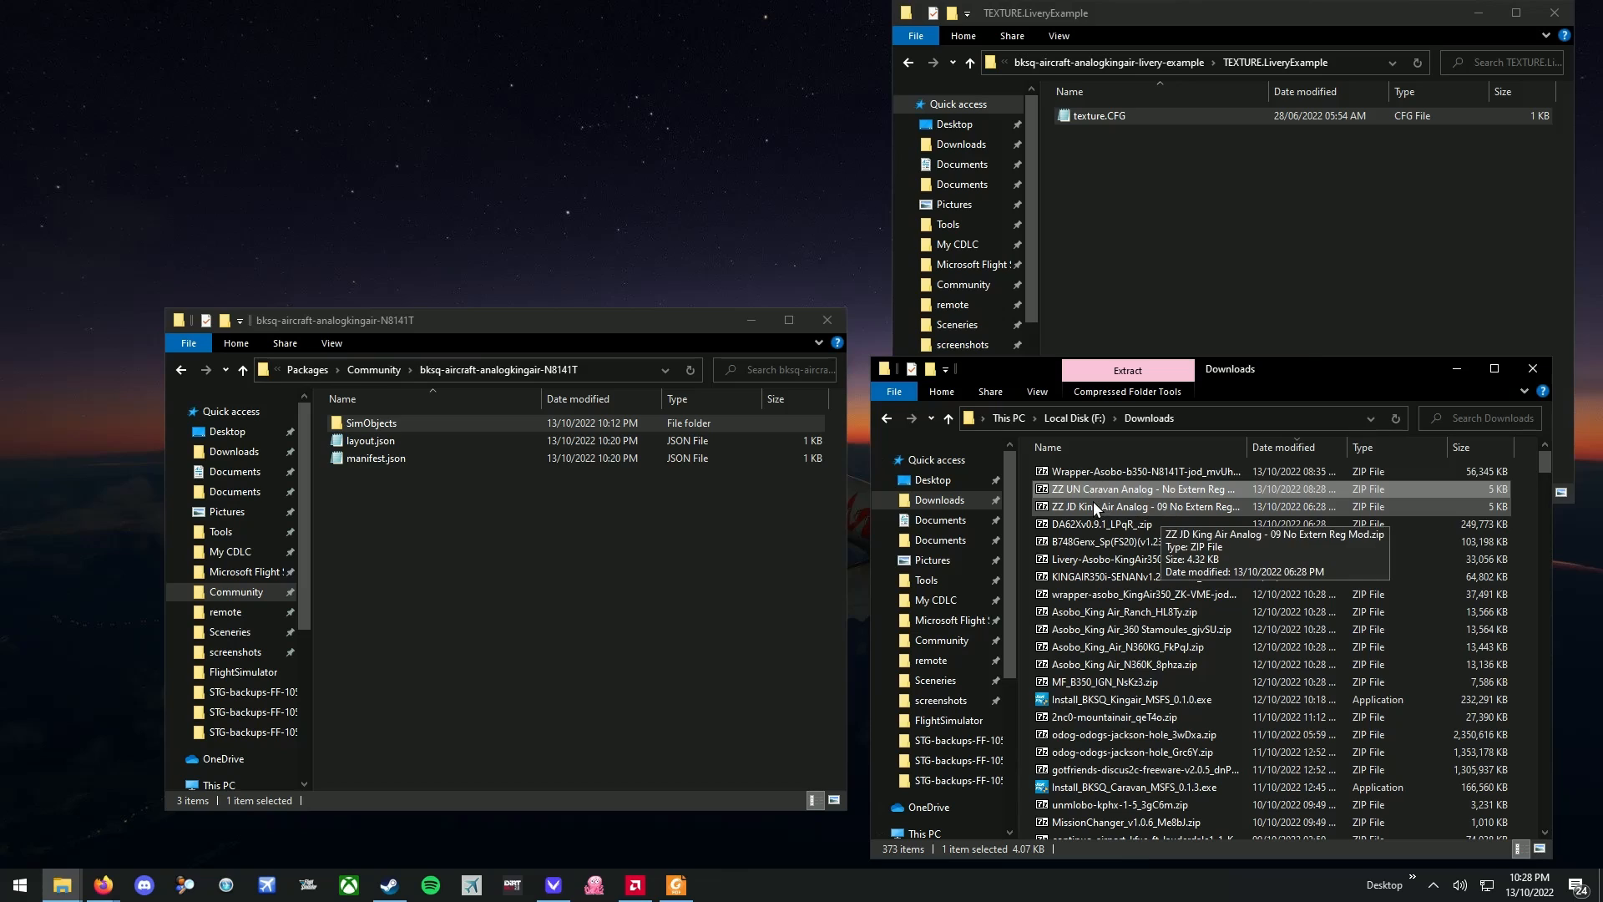
# - Navigate from the TEXTURE.LiveryExample folder up to the simulator's Community folder
pyautogui.click(1110, 63)
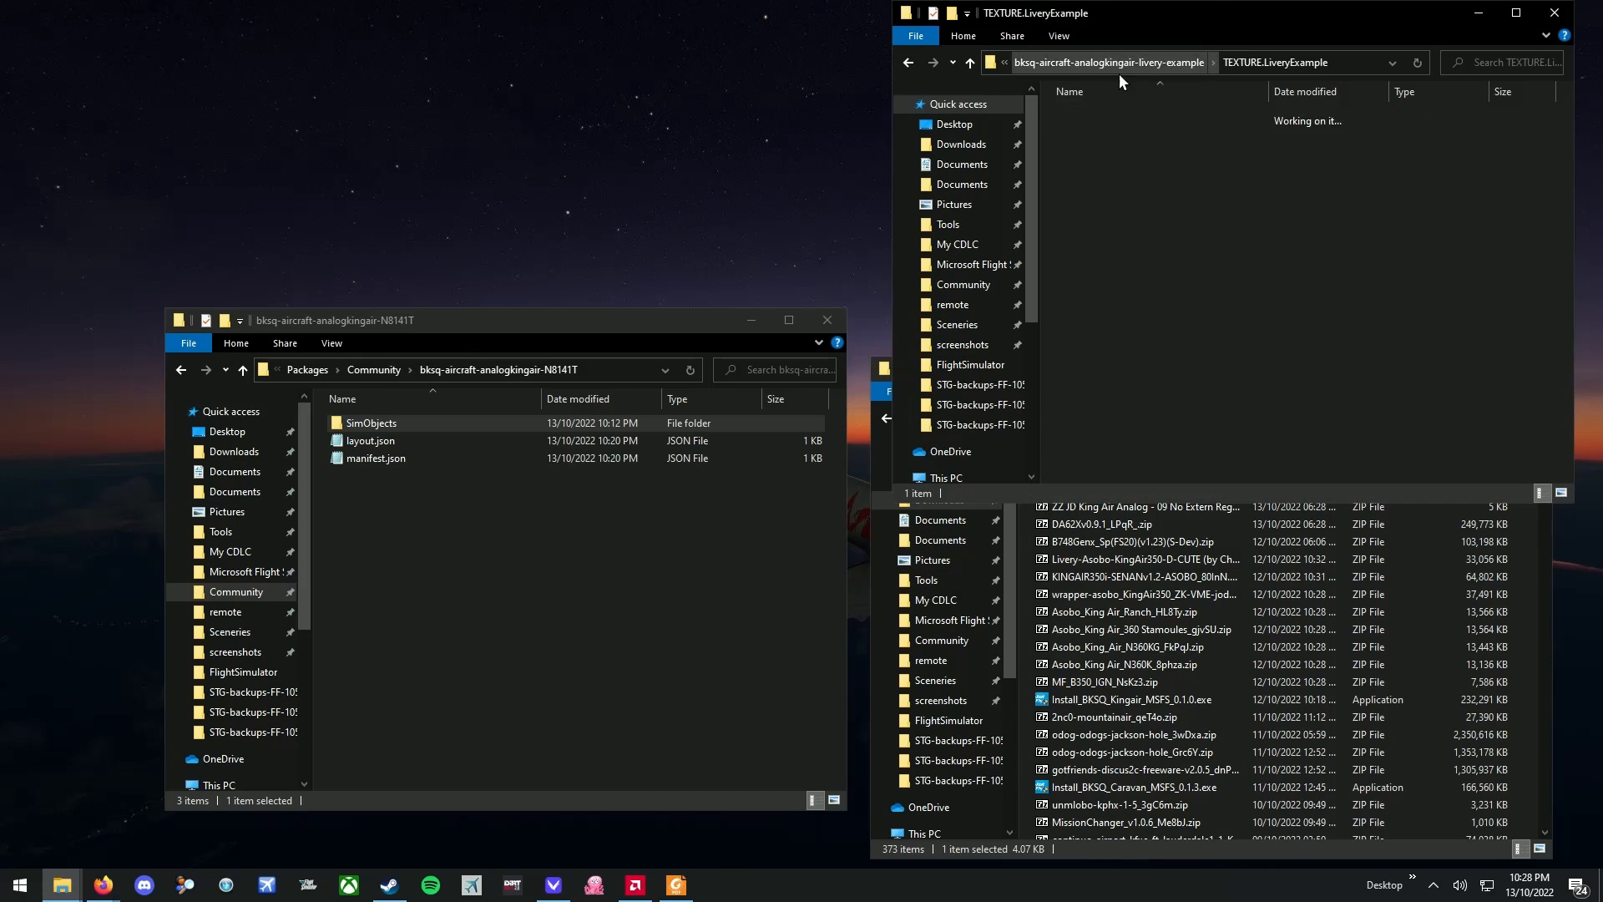
pyautogui.click(1107, 61)
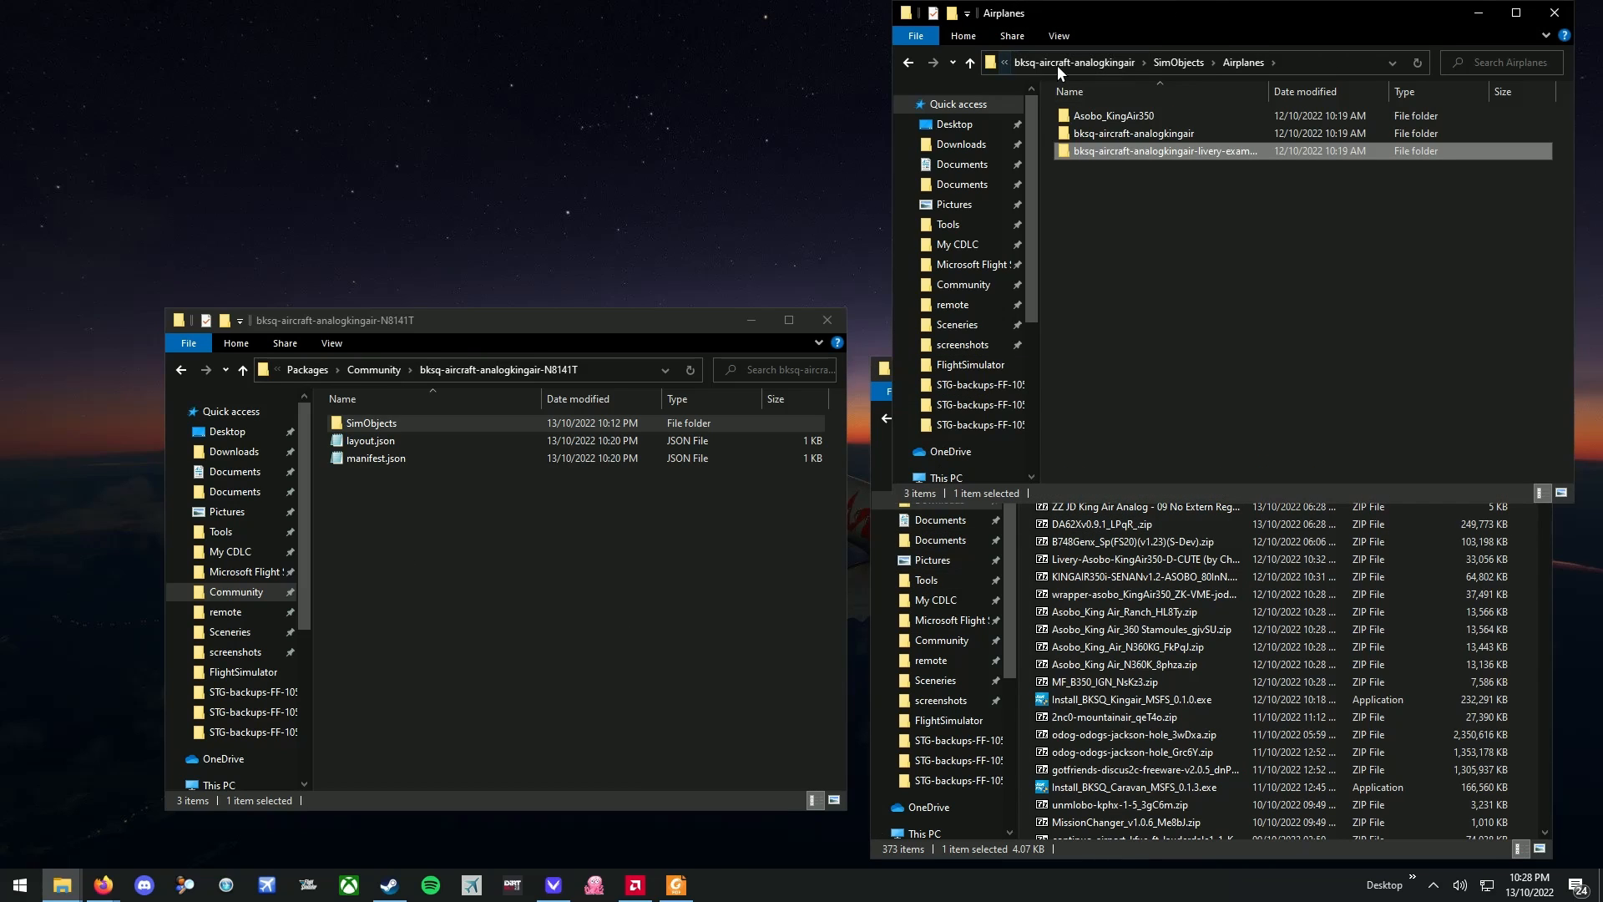
pyautogui.click(1057, 65)
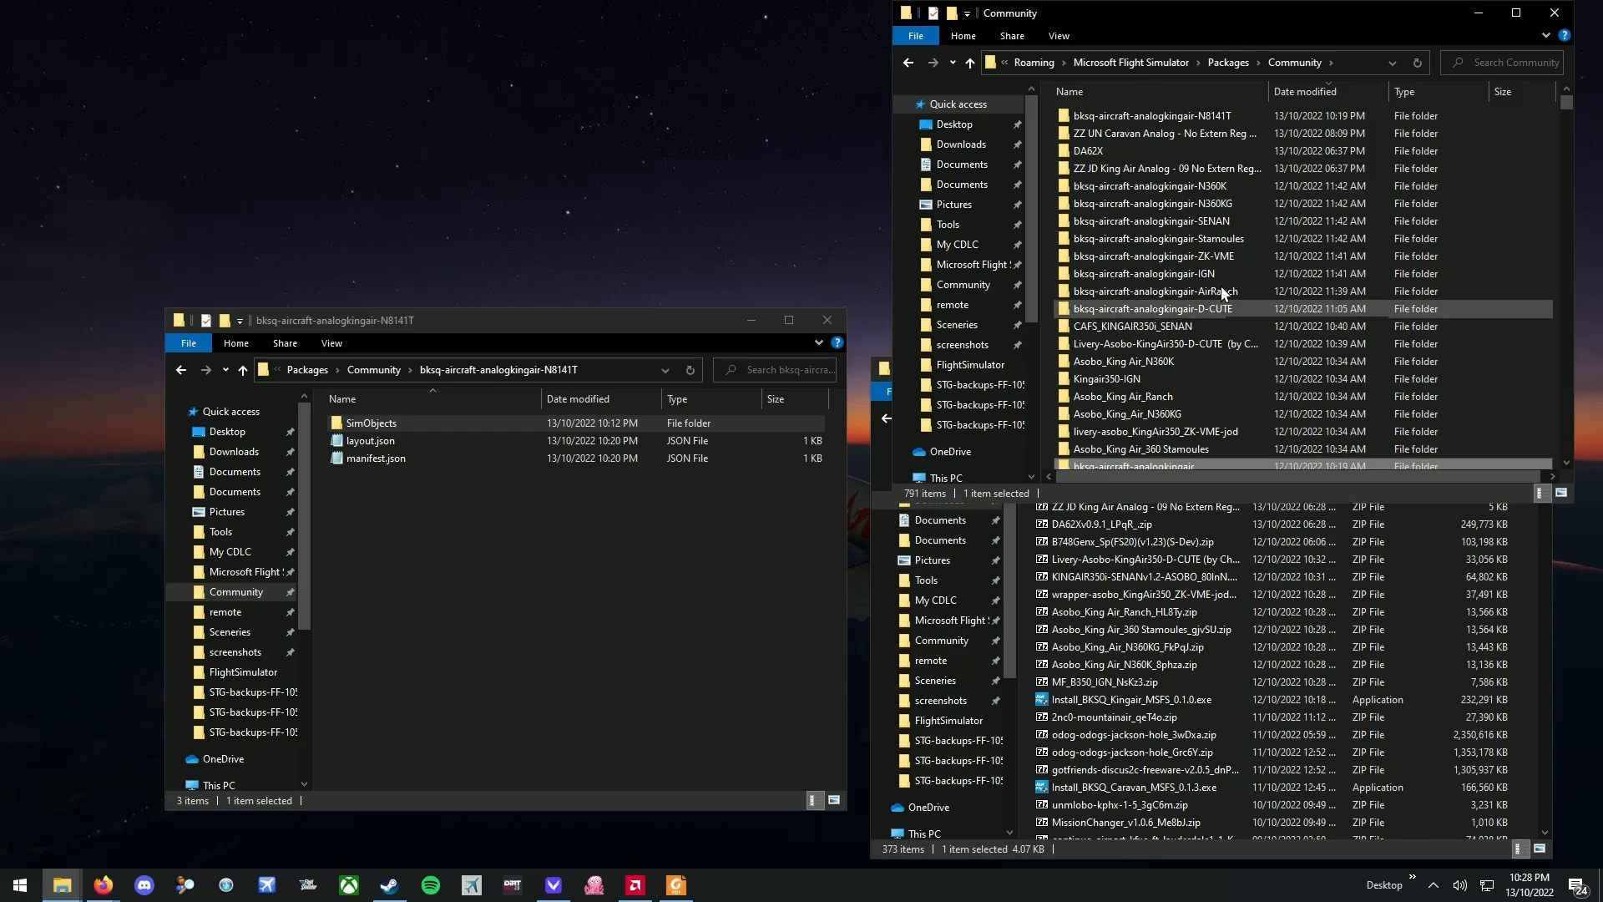
# - Copy the path \..\..\bksq-aircraft-analogkingair\panel.noreg from Readme.txt in the ZZ JD King Air Analog mod folder, and close the file
pyautogui.doubleClick(1140, 170)
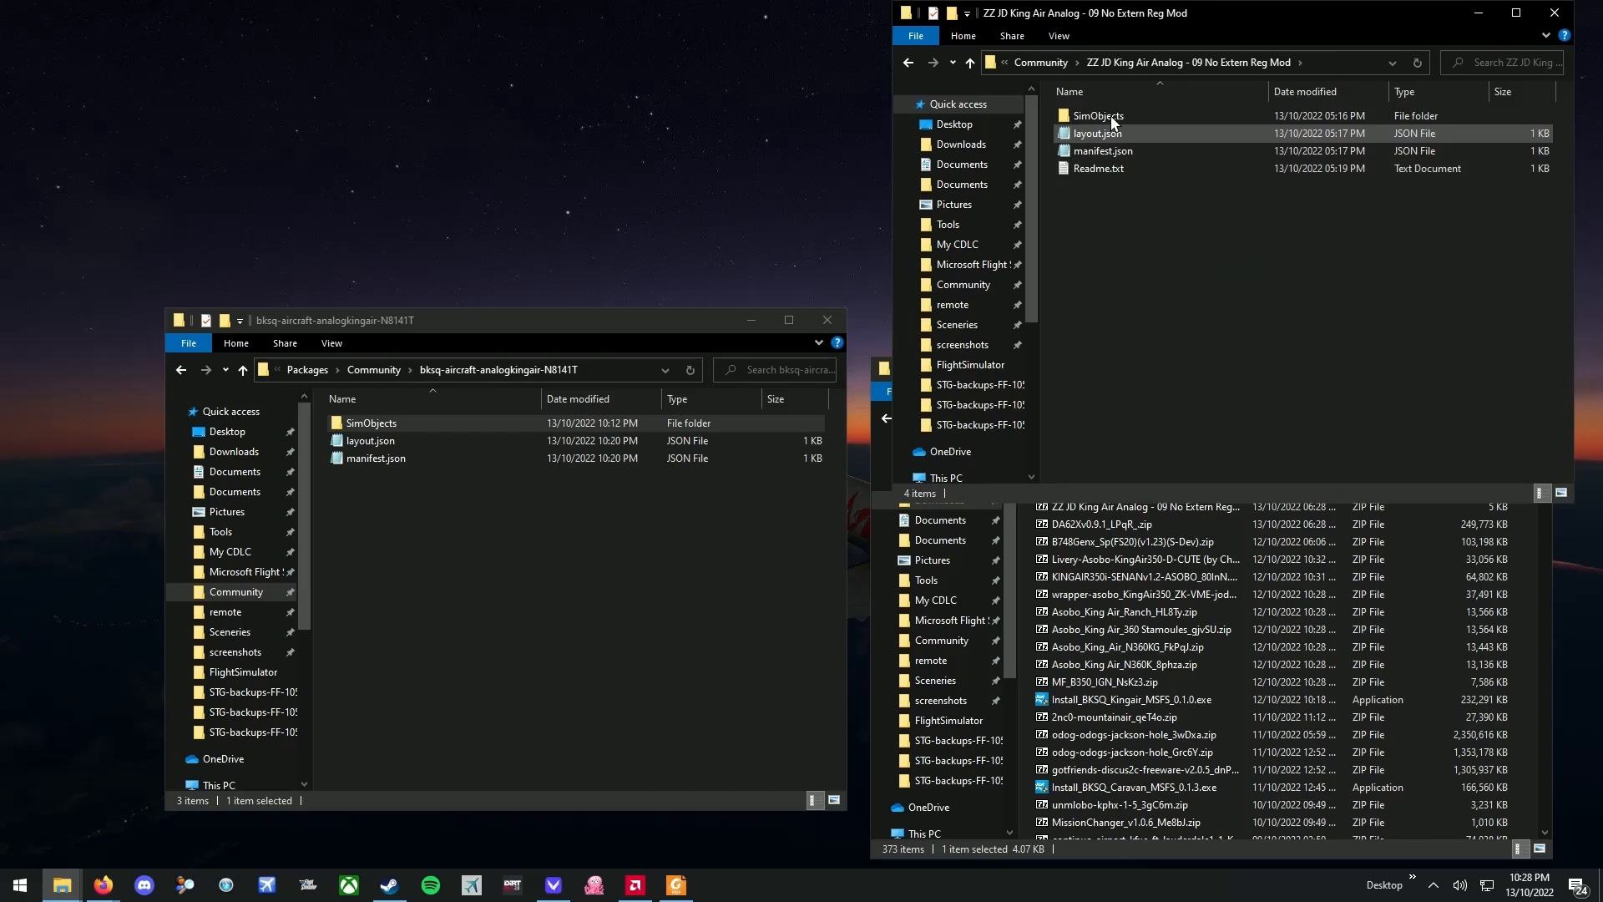
pyautogui.doubleClick(1119, 170)
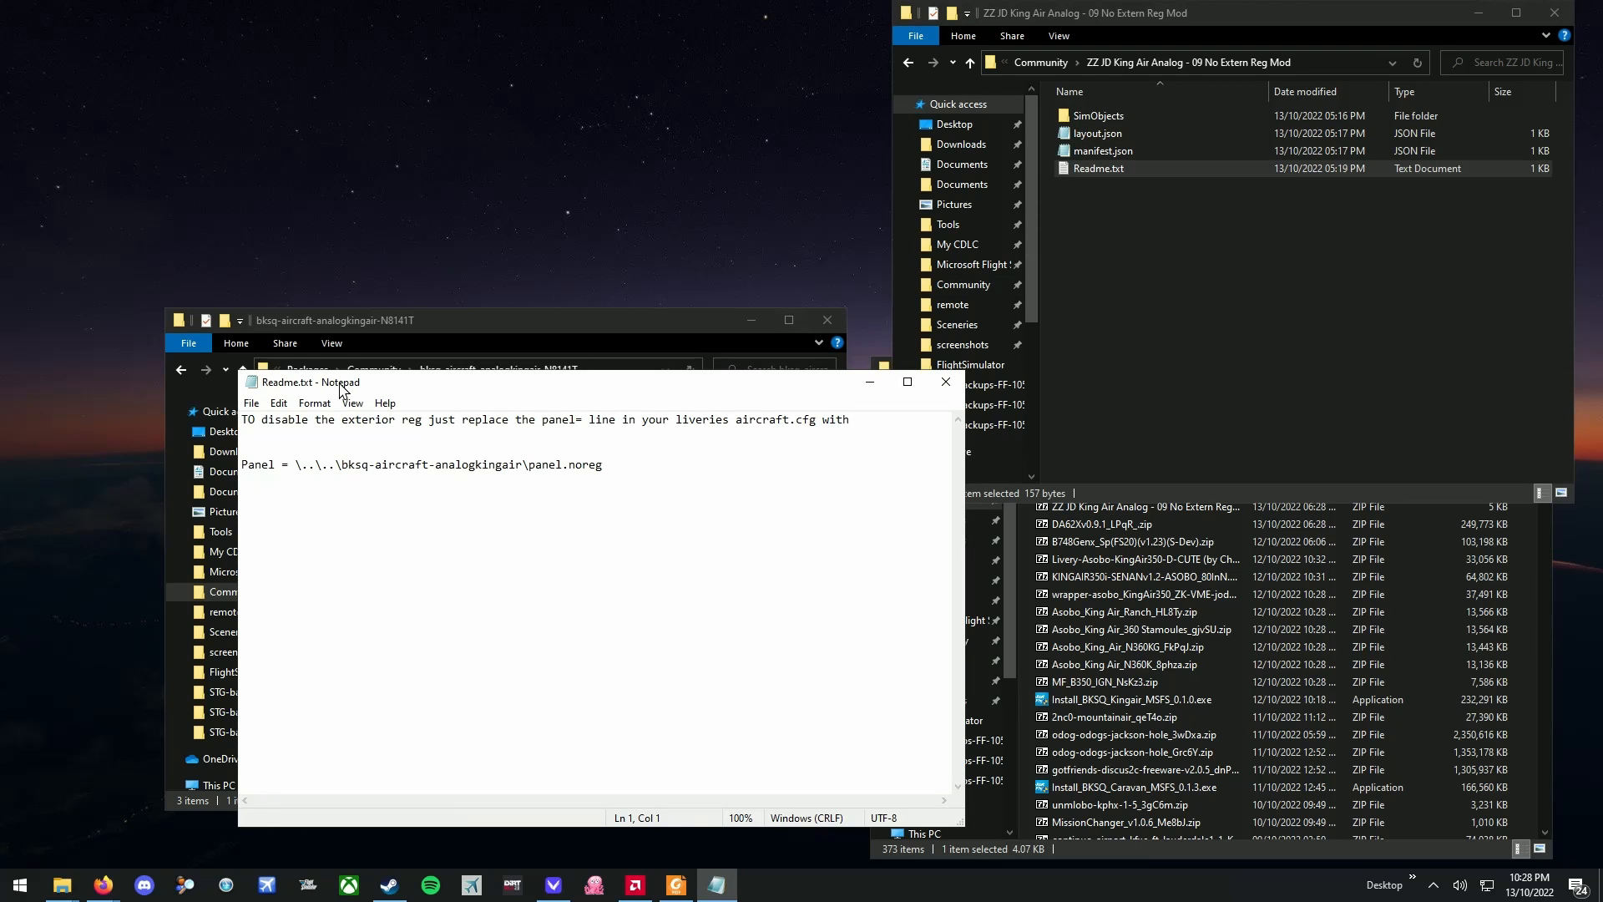
pyautogui.moveTo(342, 388); pyautogui.dragTo(920, 175)
pyautogui.moveTo(1206, 263); pyautogui.dragTo(816, 250)
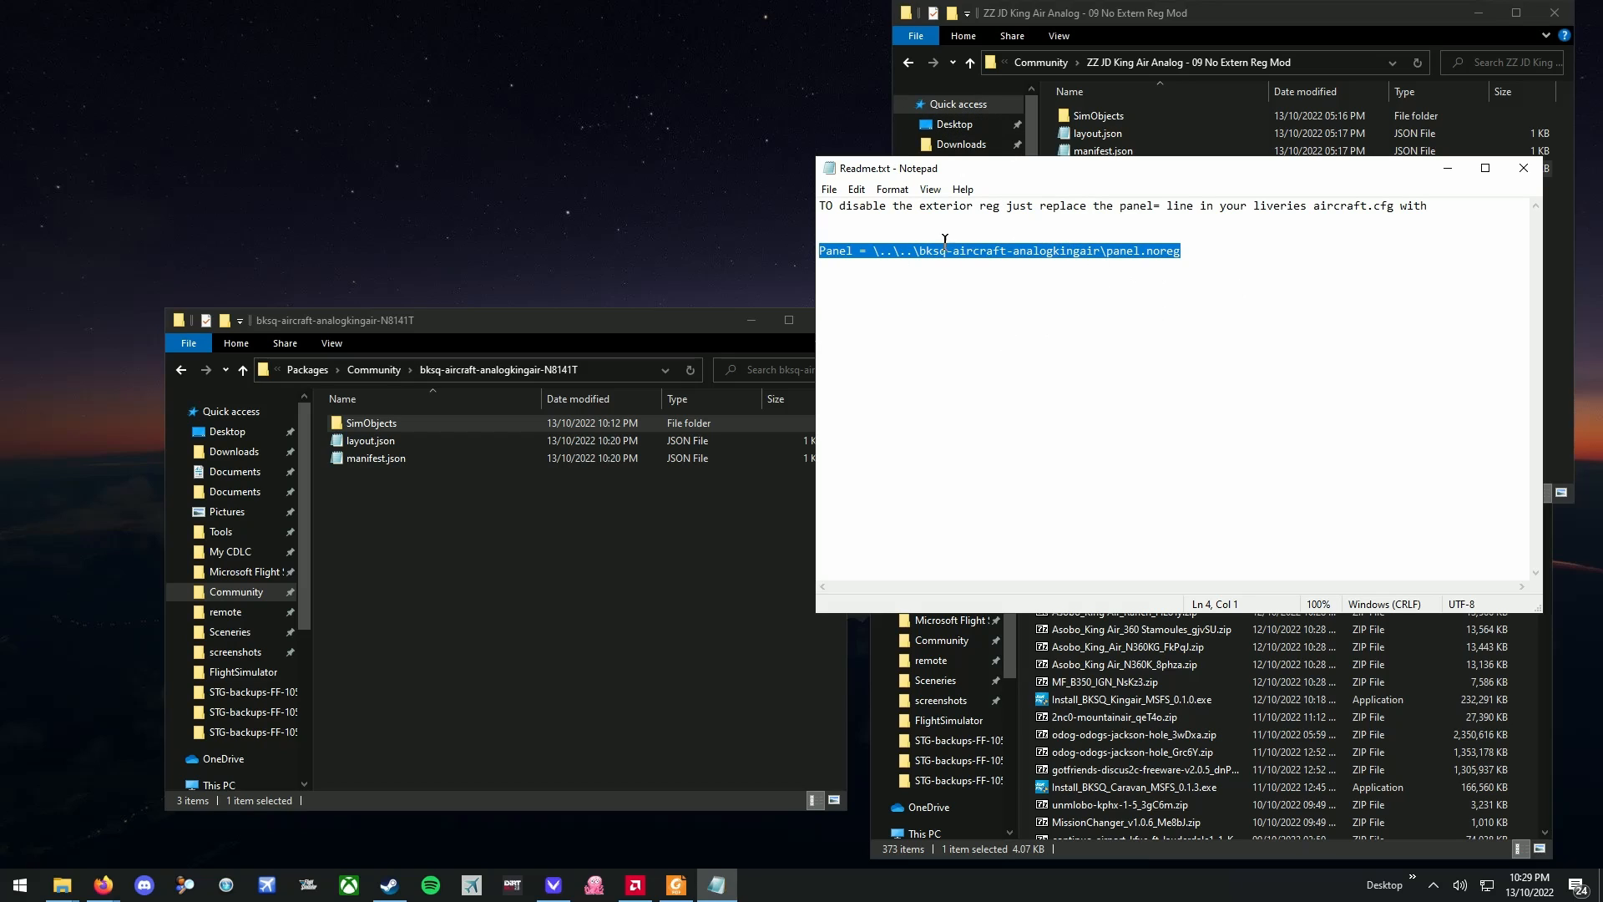
pyautogui.click(1193, 249)
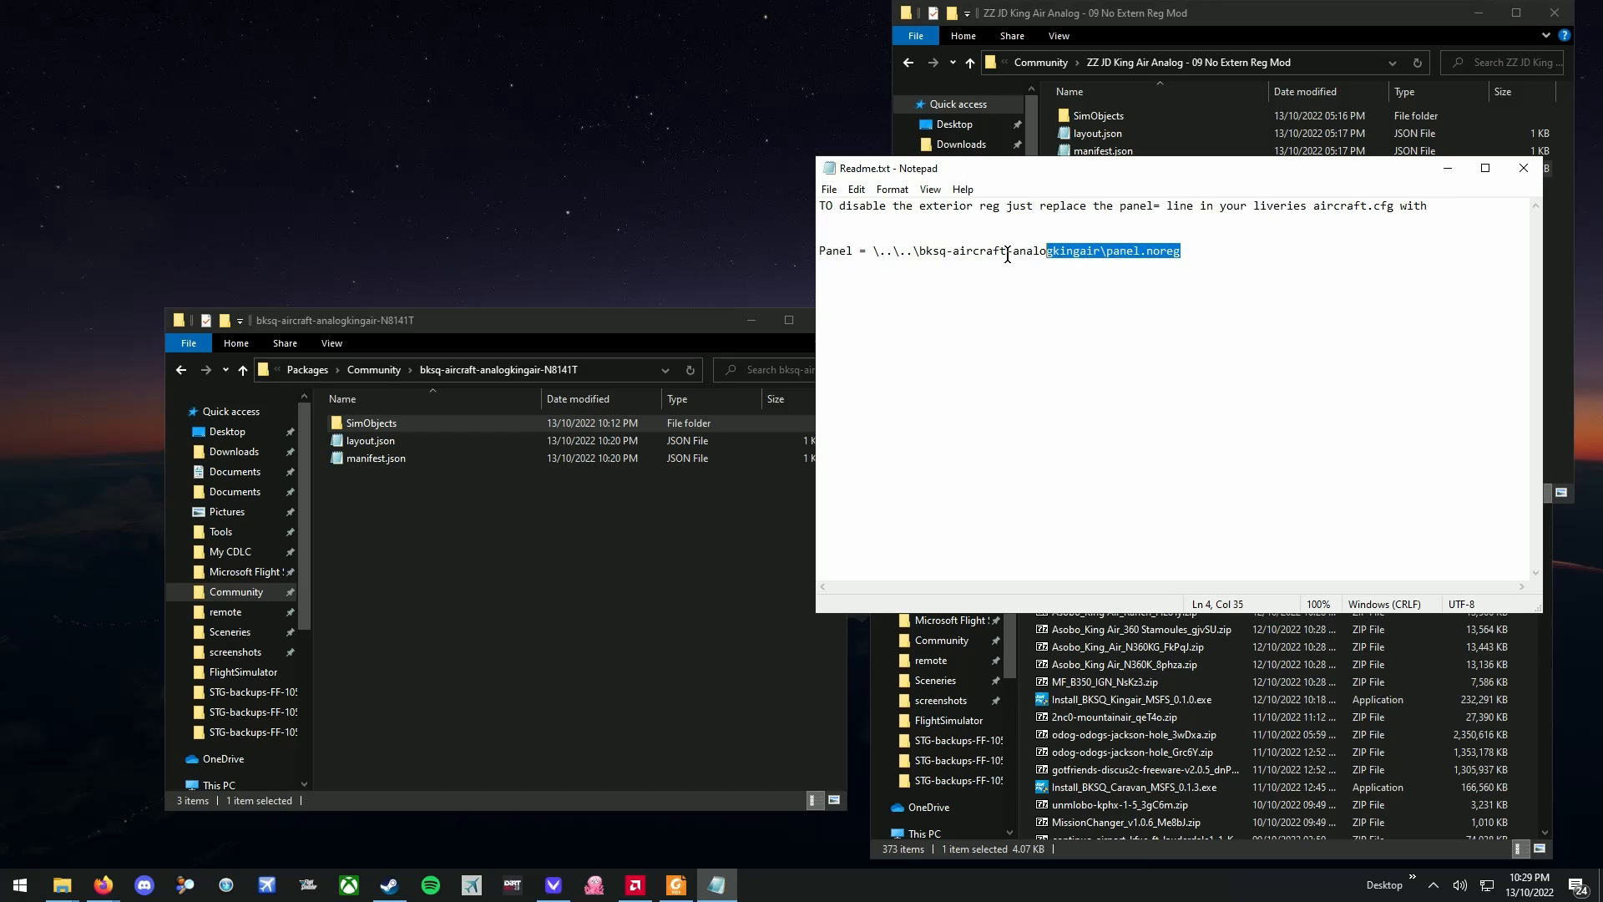
pyautogui.moveTo(1006, 255); pyautogui.dragTo(874, 242)
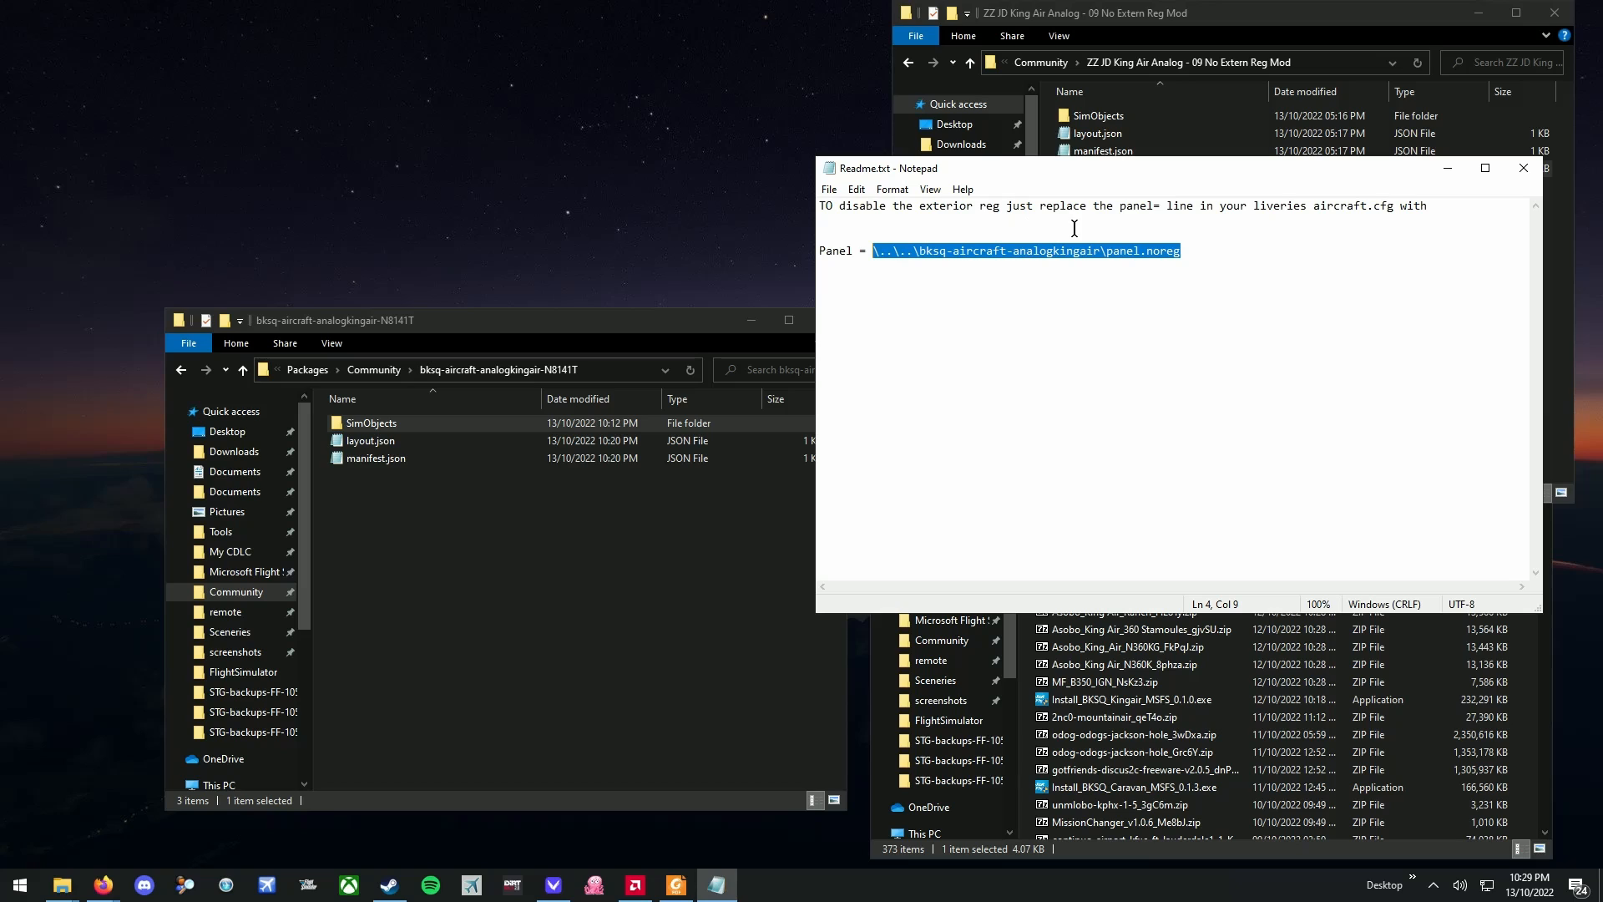
pyautogui.click(1521, 172)
# - Open aircraft.cfg from the bksq-aircraft-analogkingair-N8141T folder under SimObjects\Airplanes
pyautogui.click(423, 569)
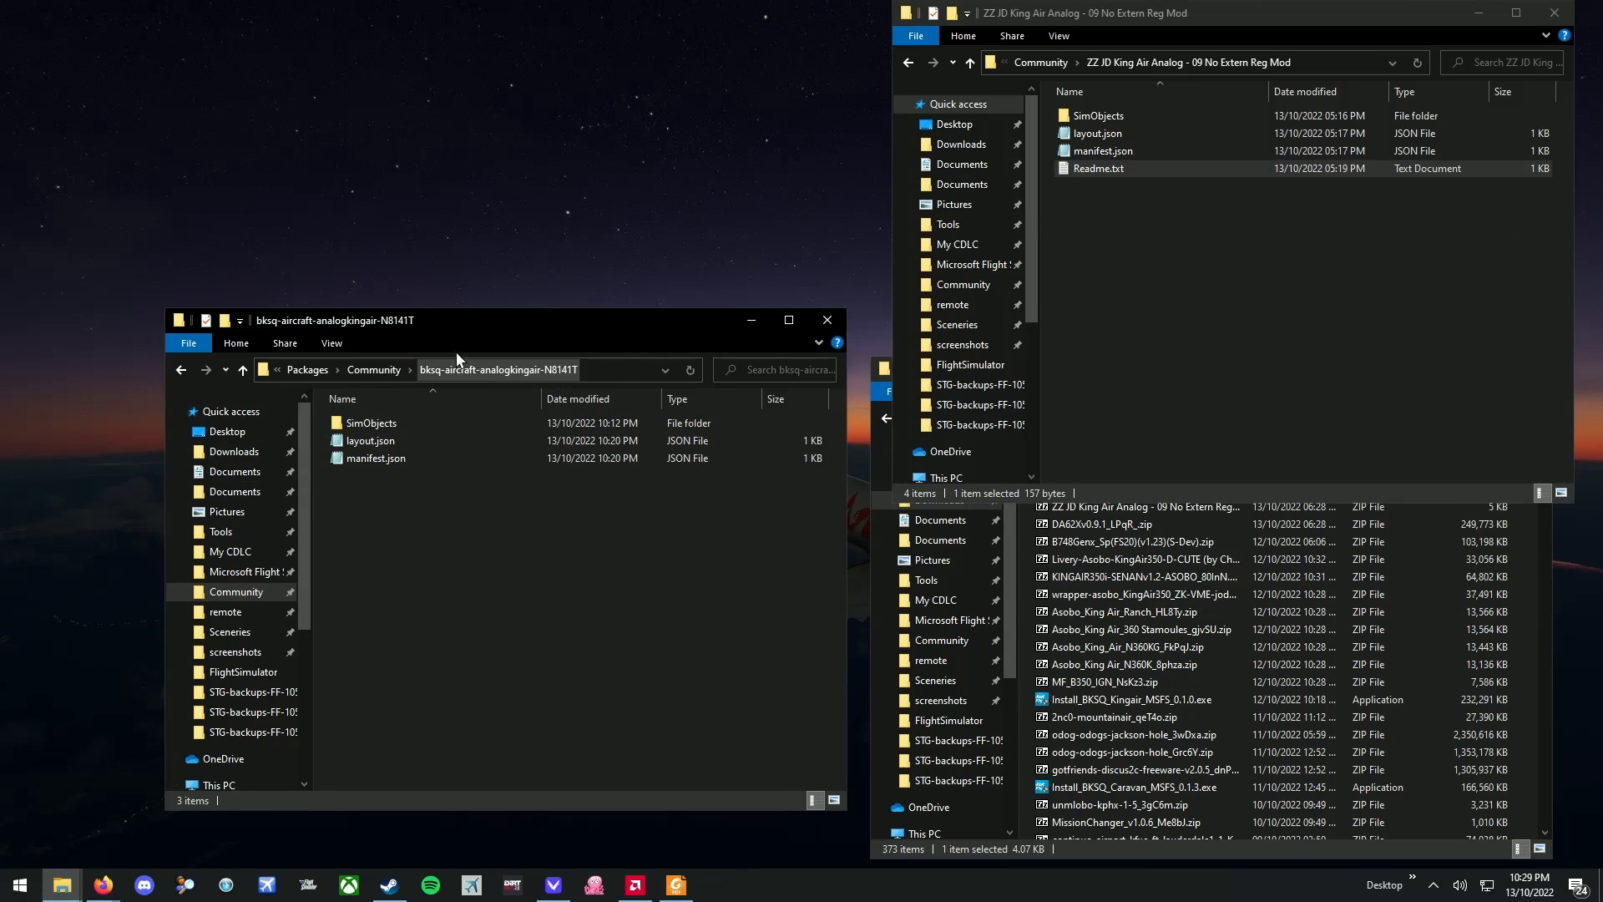
pyautogui.doubleClick(407, 424)
pyautogui.doubleClick(408, 424)
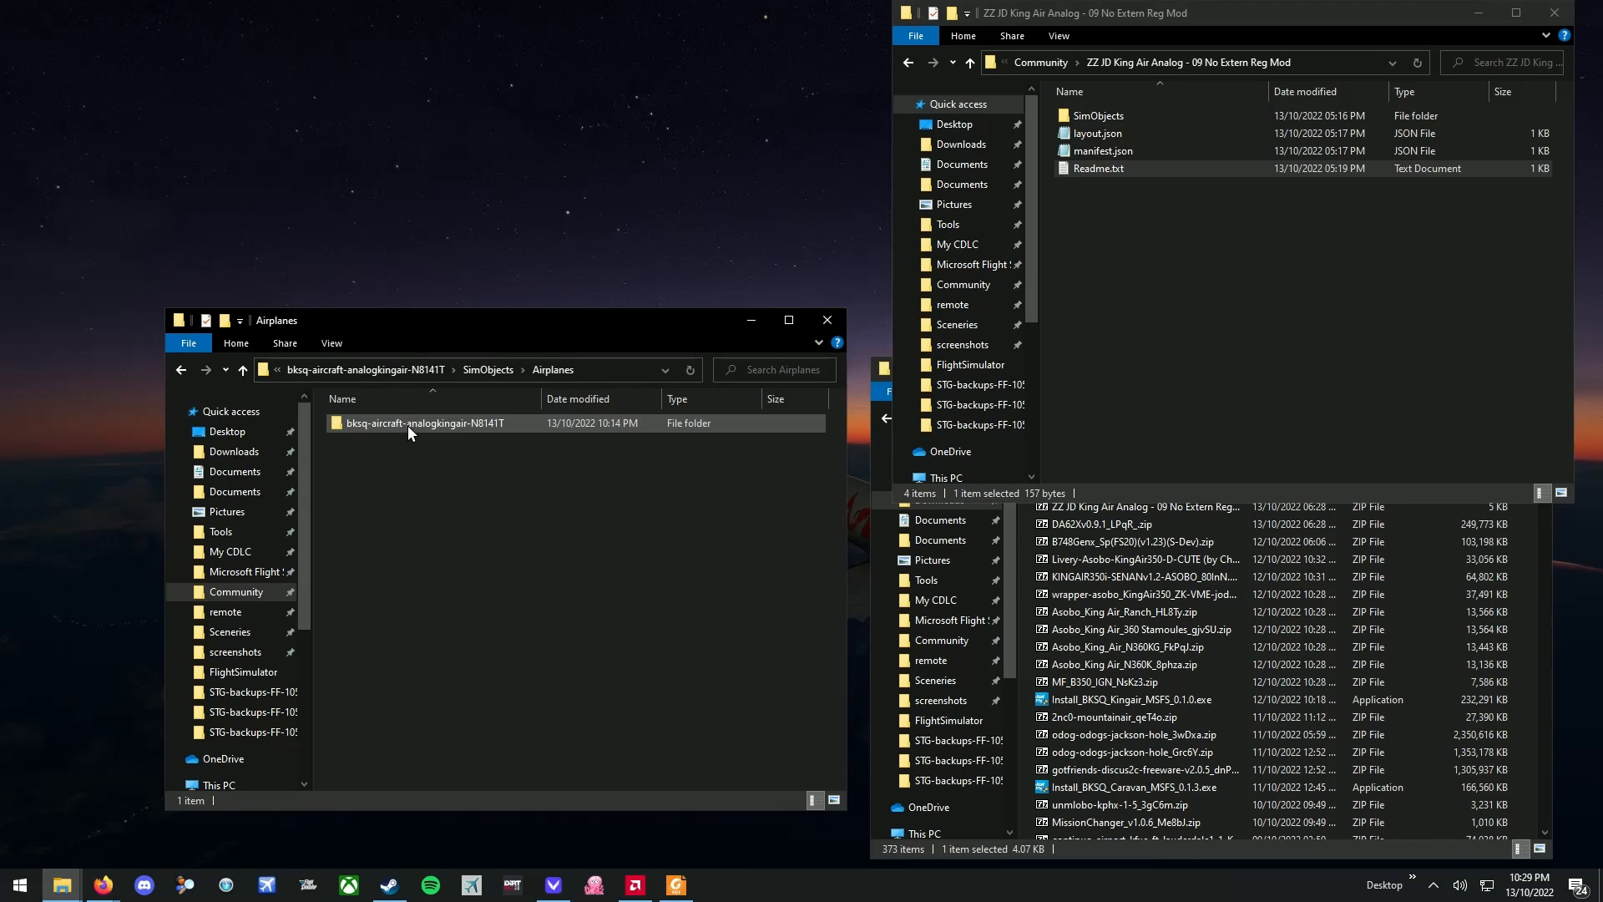
pyautogui.doubleClick(407, 424)
pyautogui.doubleClick(386, 439)
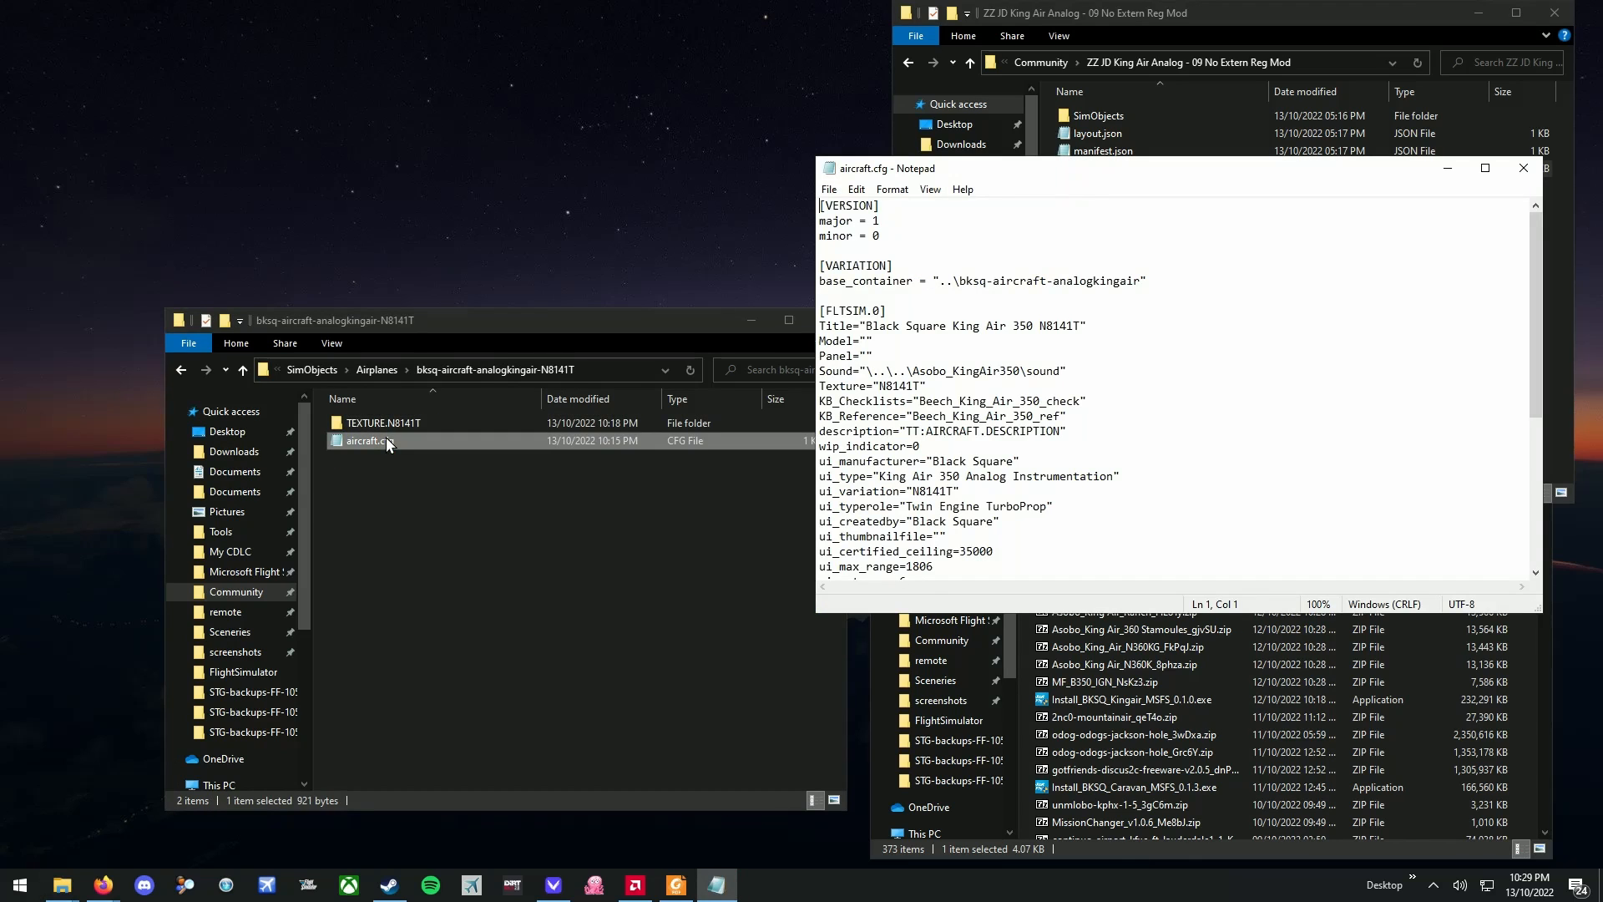
pyautogui.moveTo(987, 175); pyautogui.dragTo(620, 239)
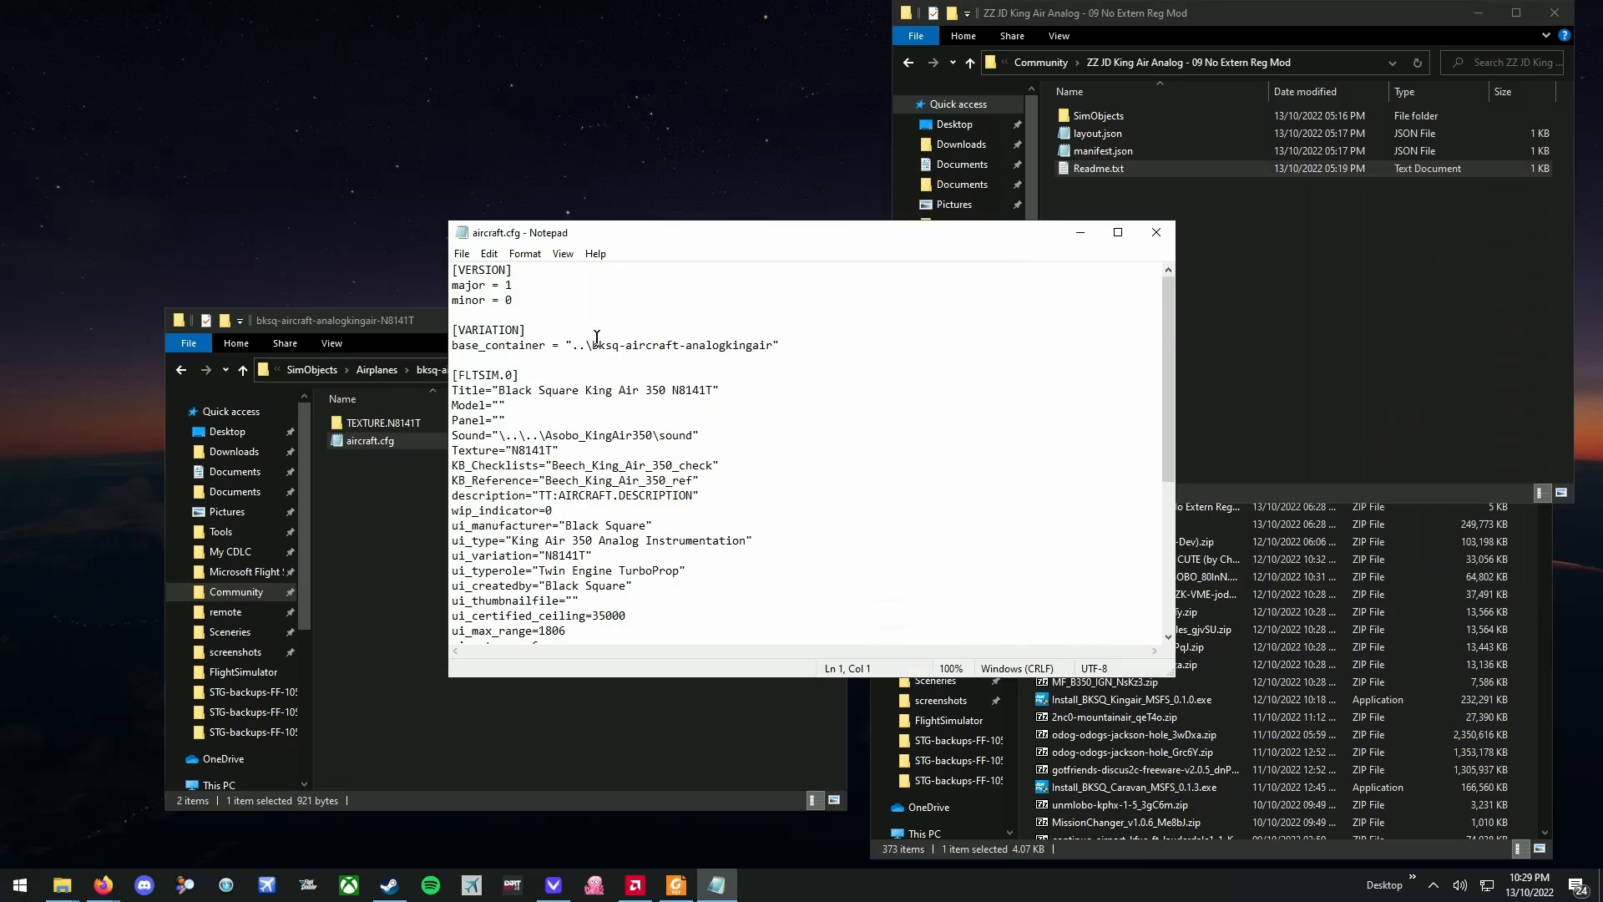
# - Set the Panel line in aircraft.cfg to \..\..\bksq-aircraft-analogkingair\panel.noreg without quotation marks, then save and close the file
pyautogui.scroll(-3, 466, 414)
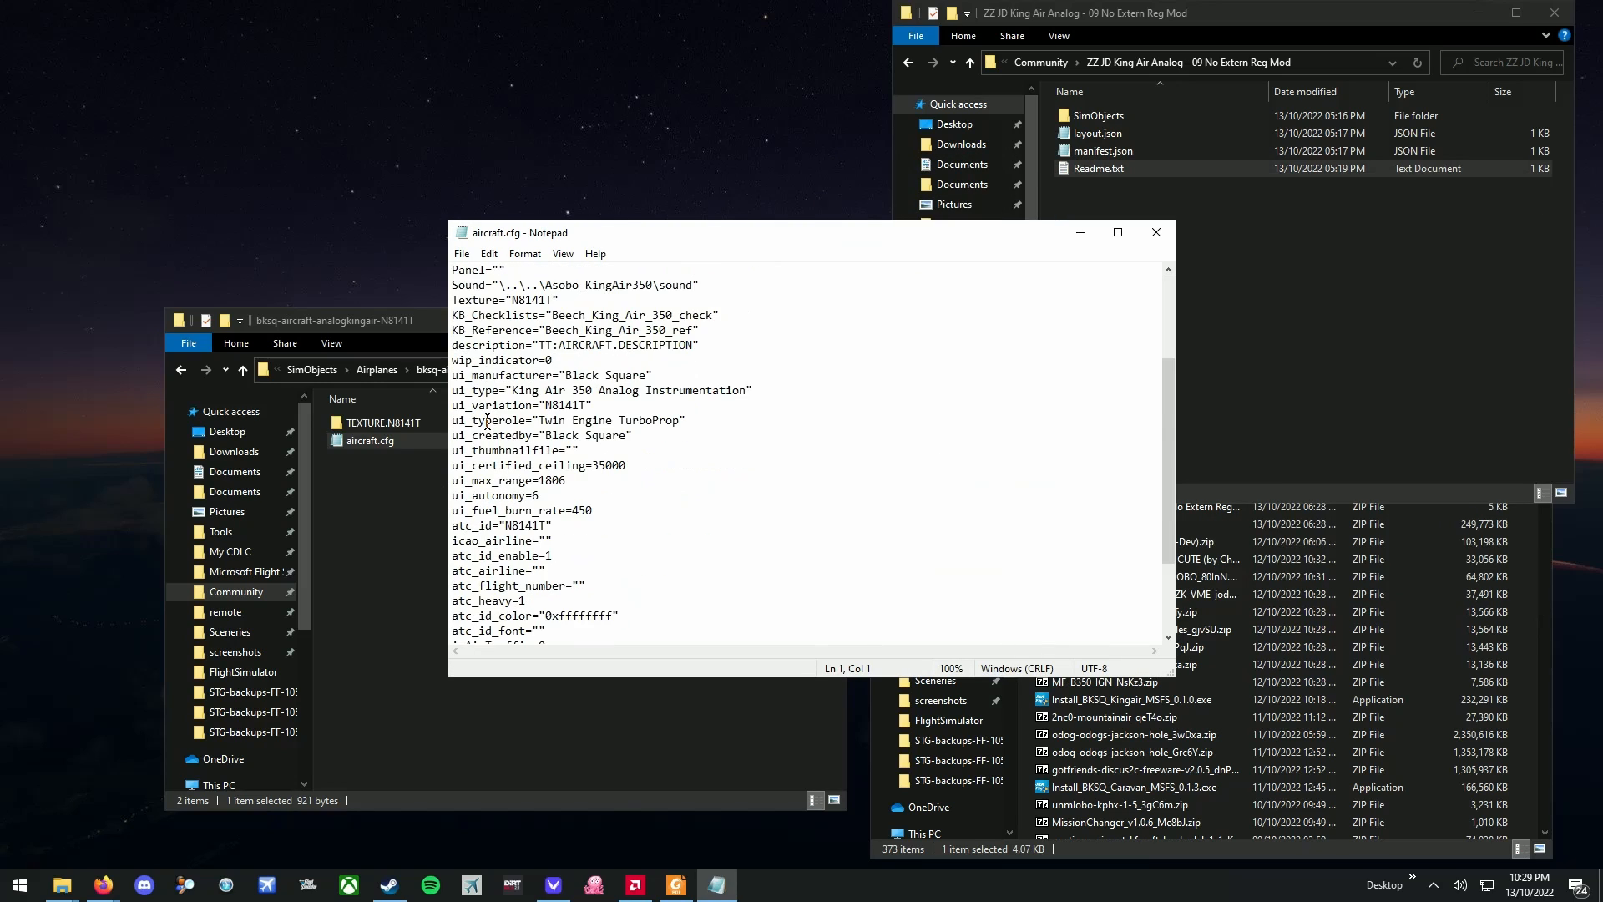
pyautogui.scroll(2, 519, 334)
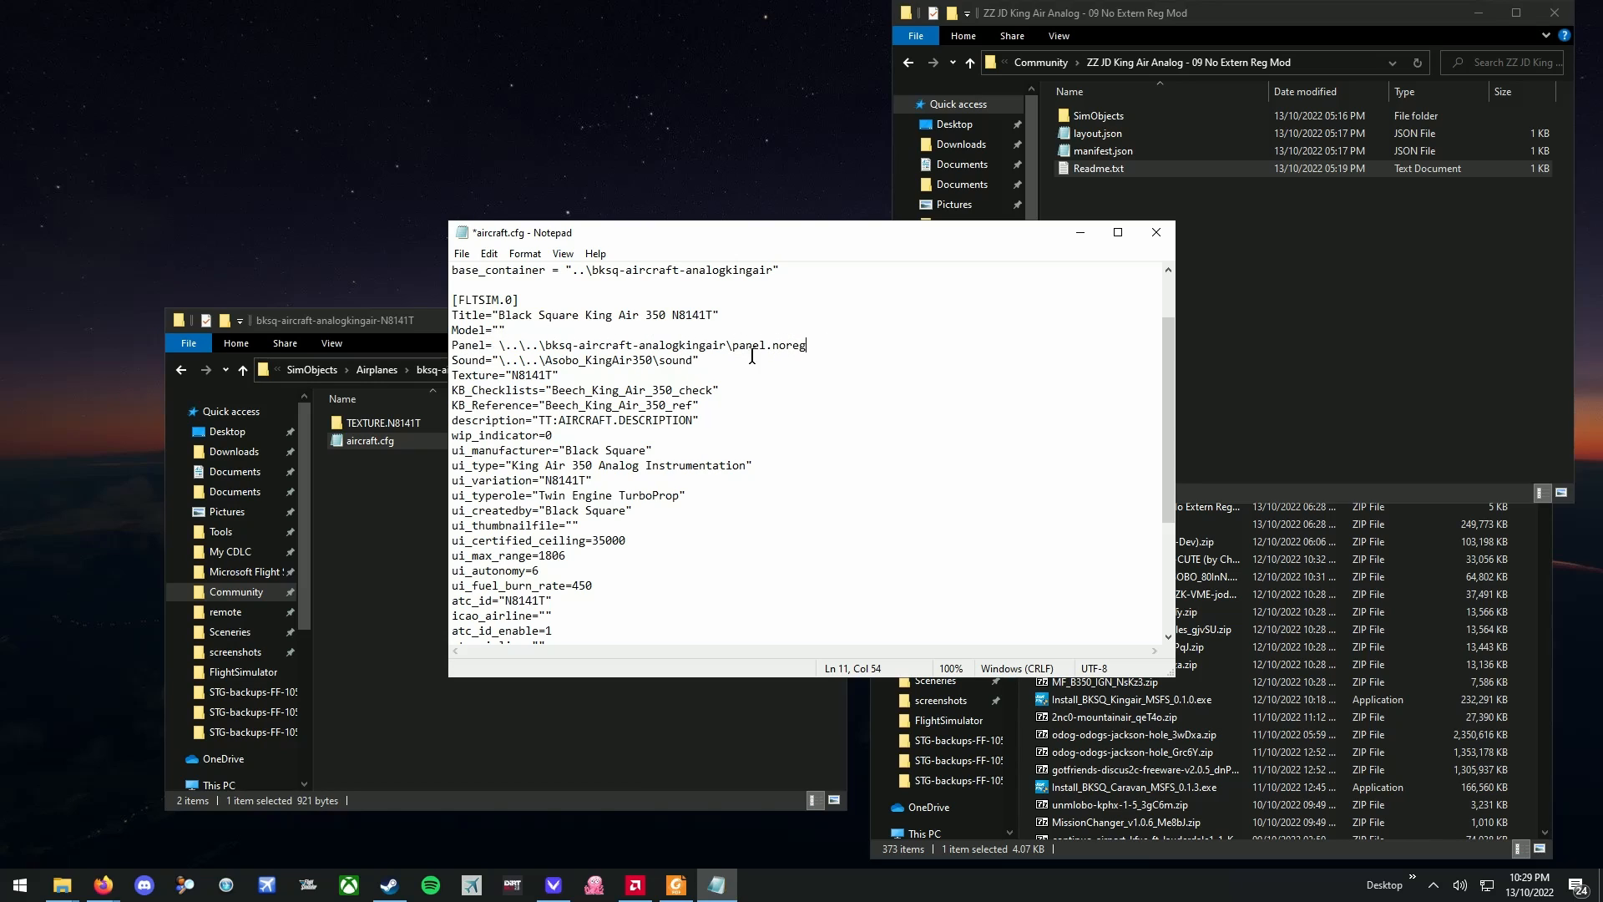
pyautogui.click(461, 254)
pyautogui.click(499, 320)
pyautogui.click(1164, 235)
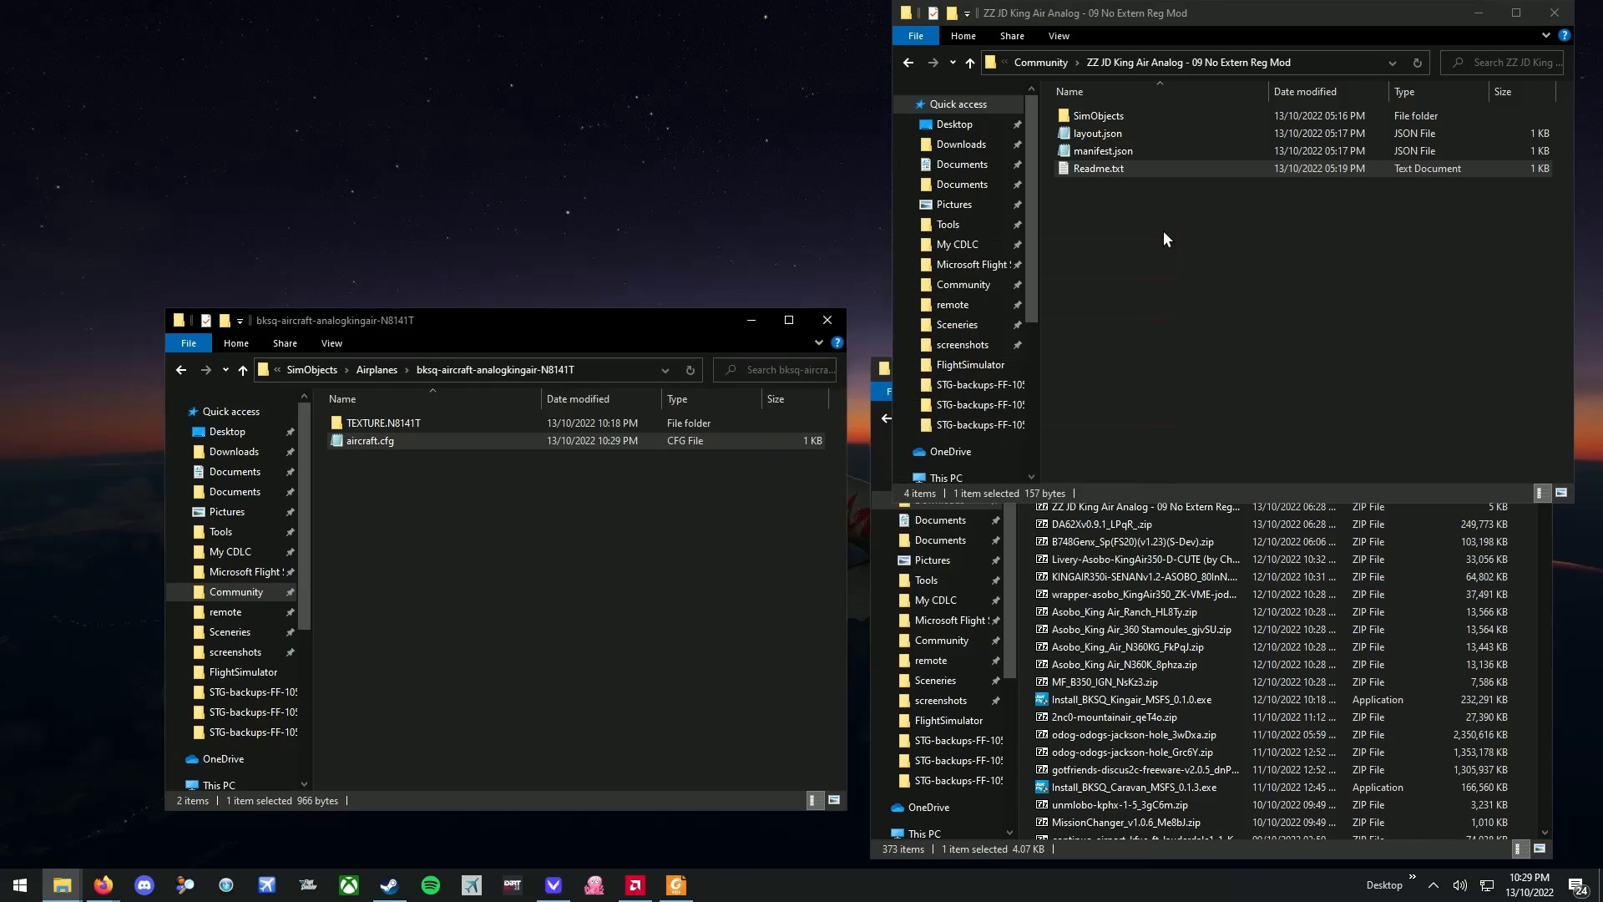
# - Return to the root of the bksq-aircraft-analogkingair-N8141T package and start Flight Simulator
pyautogui.click(313, 369)
pyautogui.click(461, 369)
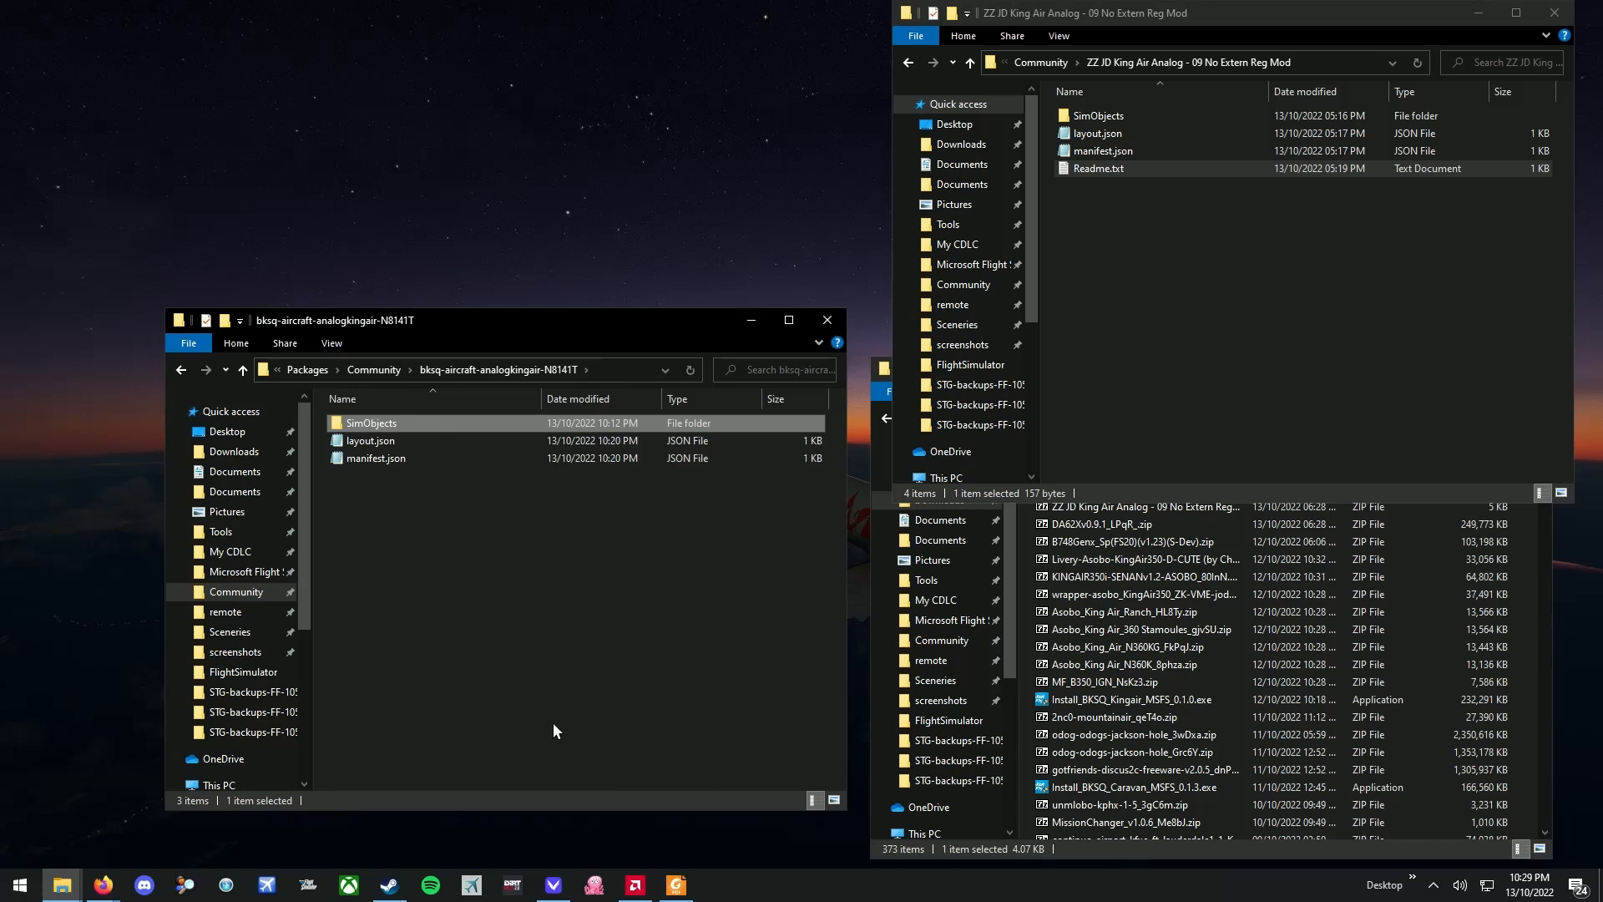
pyautogui.click(315, 891)
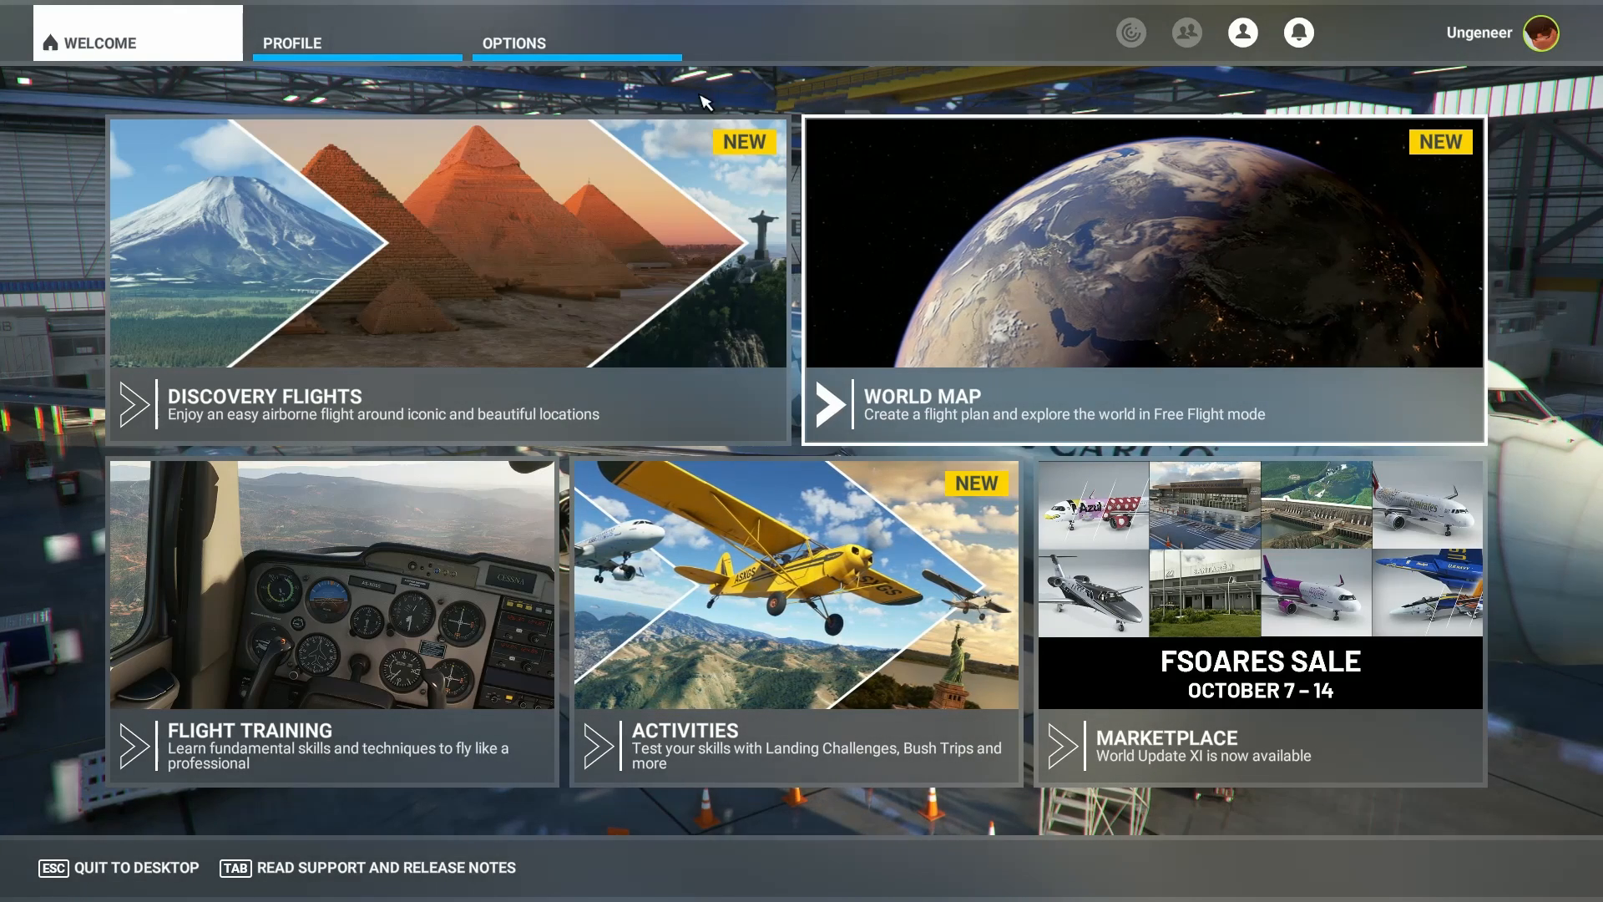
# - Open the hangar from the profile page and change the aircraft to the Black Square King Air 350 Analog Instrumentation
pyautogui.click(334, 31)
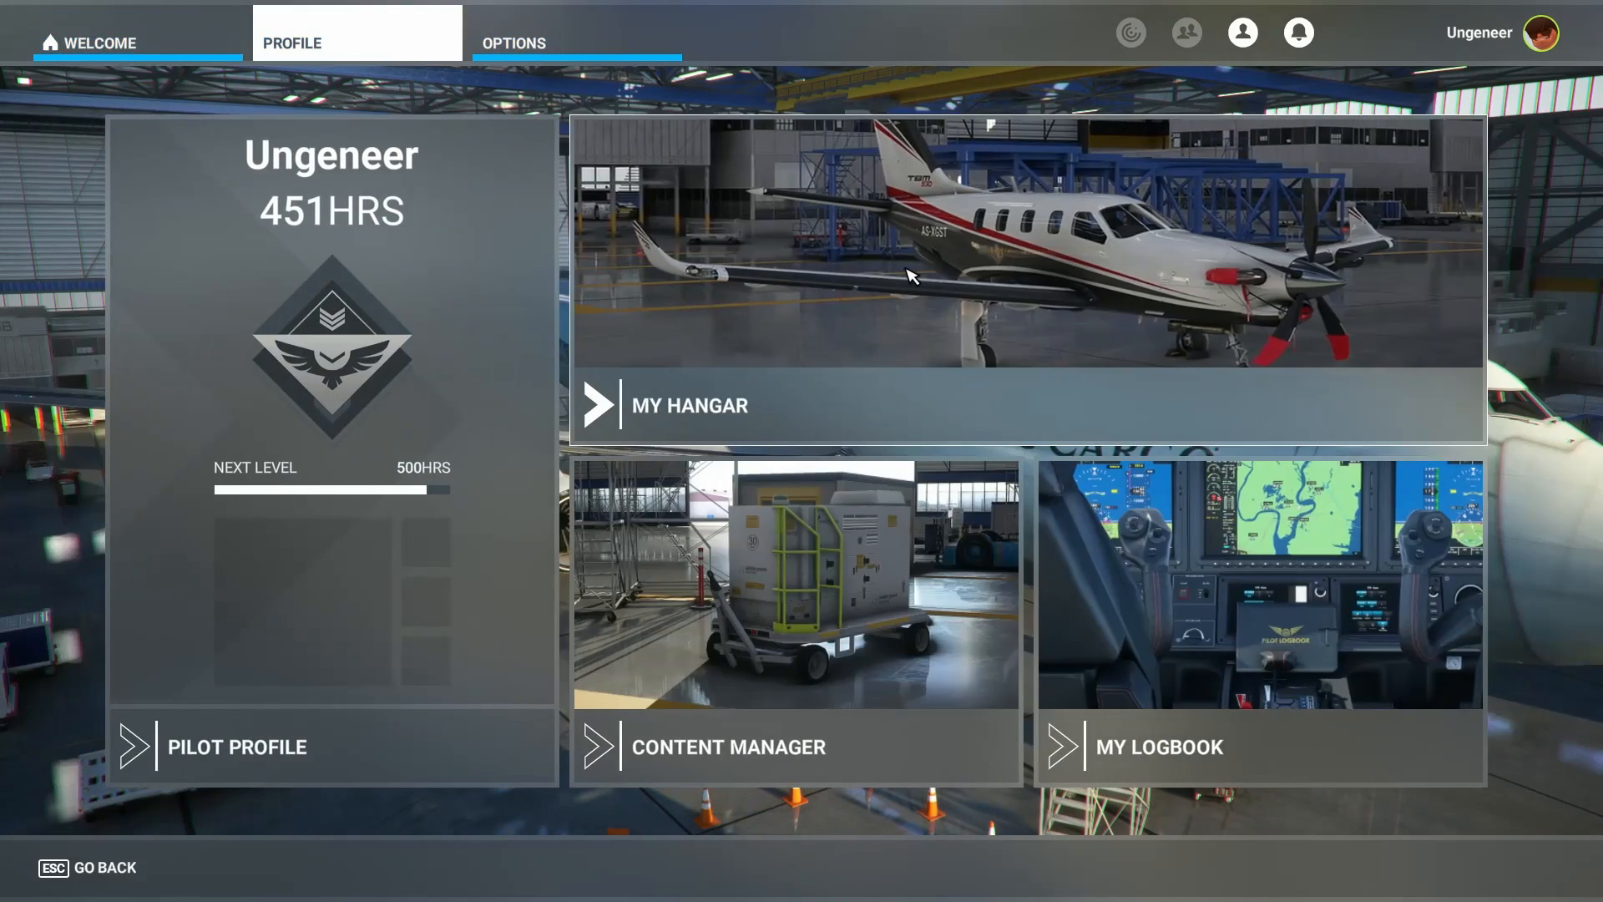
pyautogui.click(907, 269)
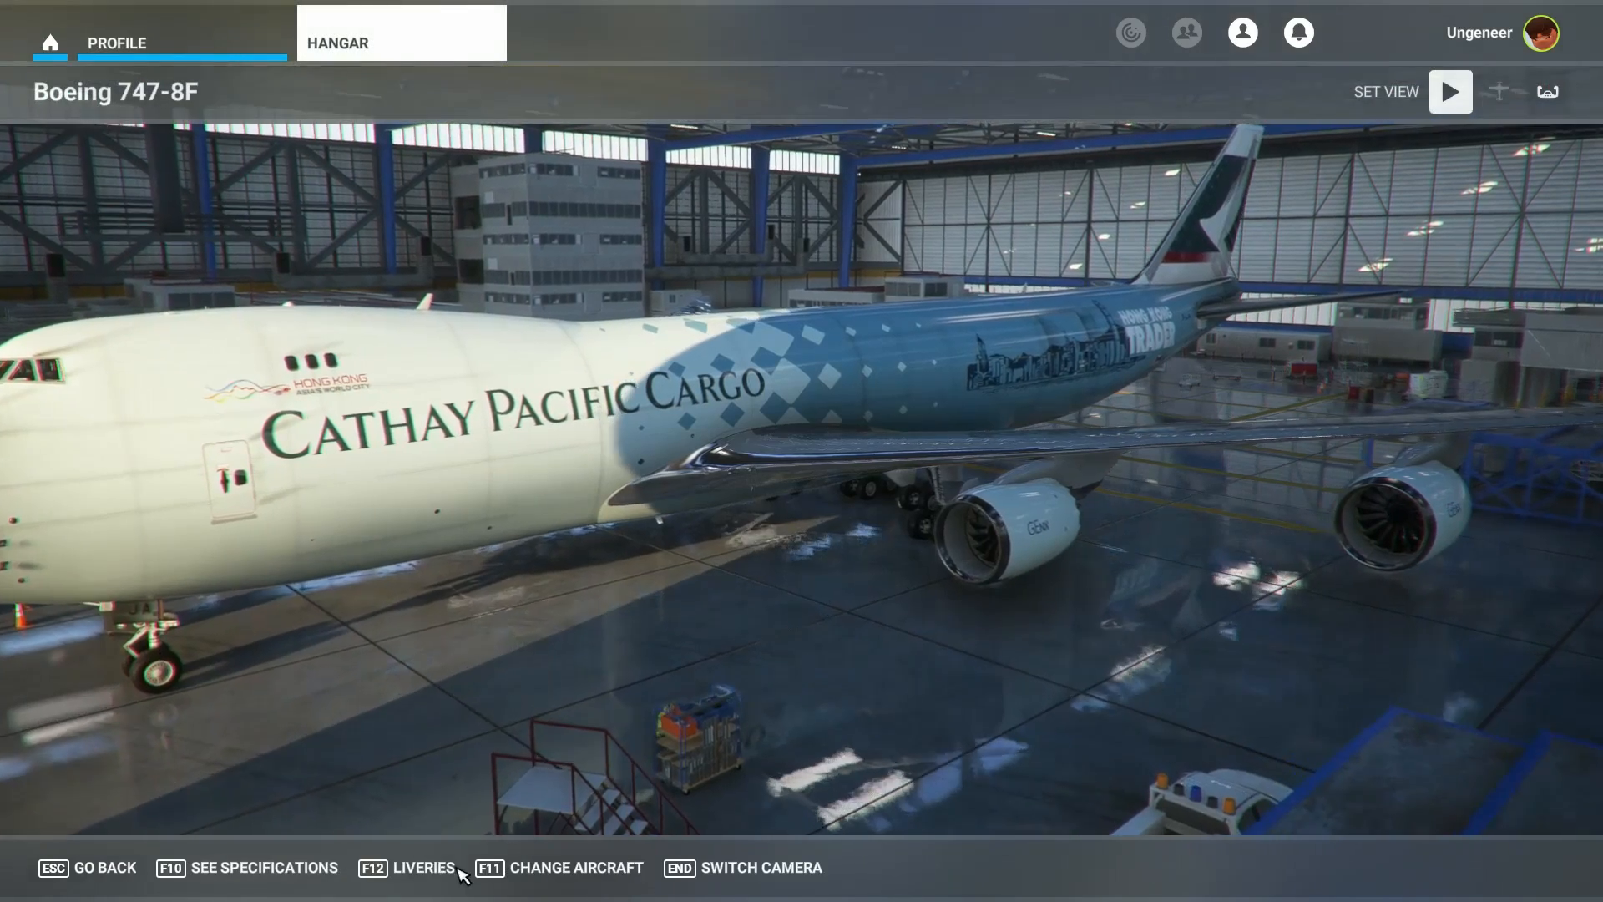
pyautogui.click(491, 868)
pyautogui.scroll(5, 304, 454)
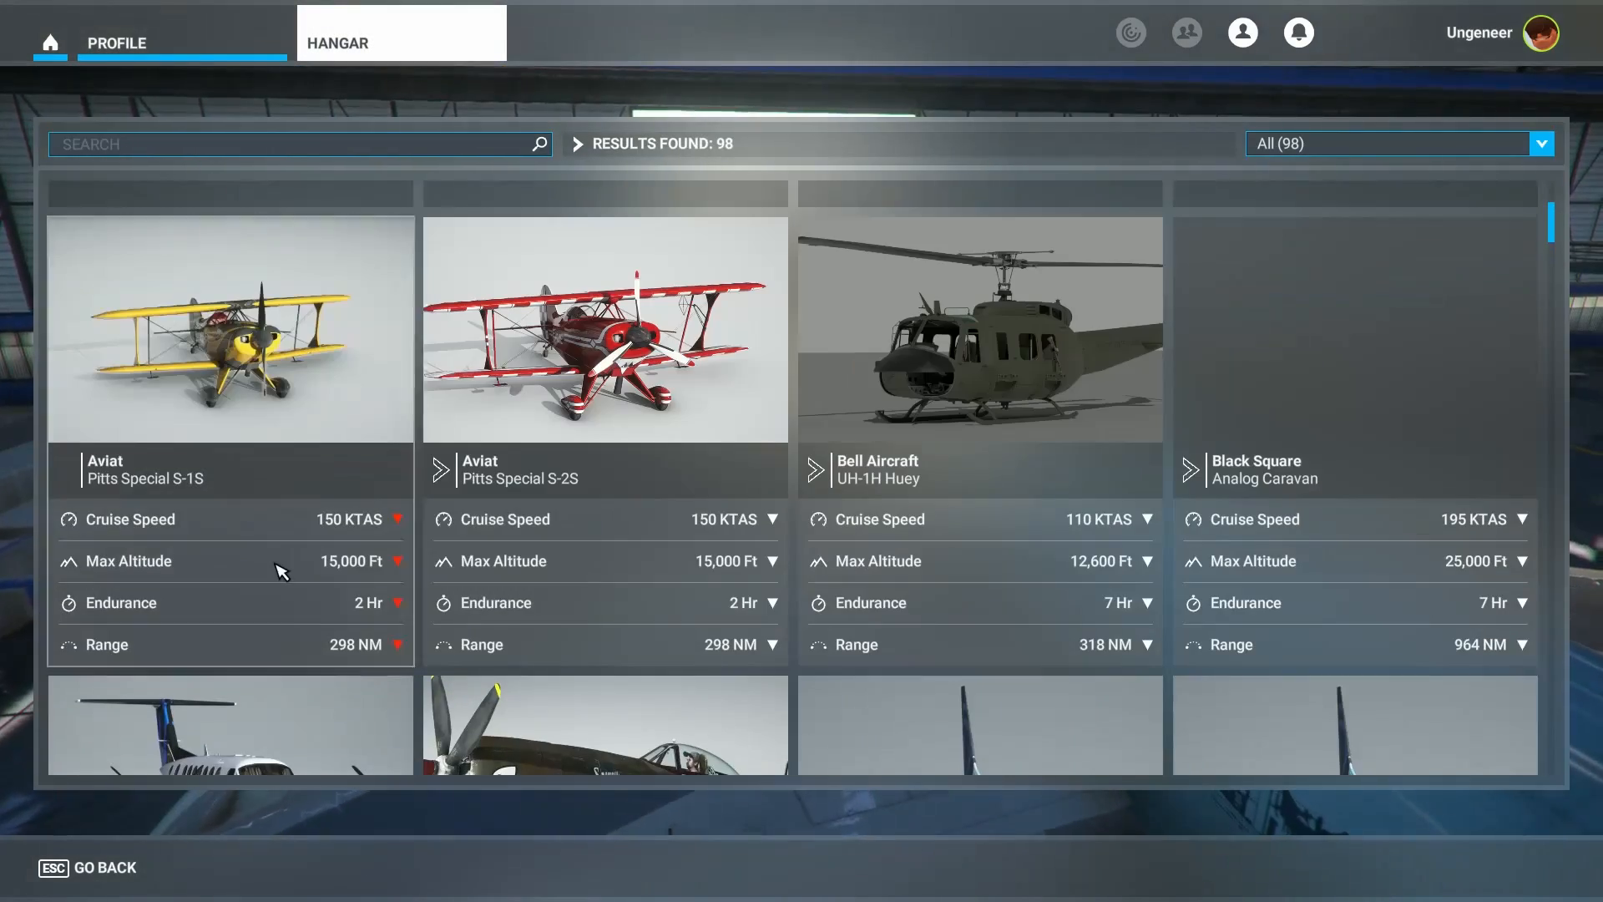
pyautogui.scroll(-3, 305, 632)
pyautogui.click(305, 632)
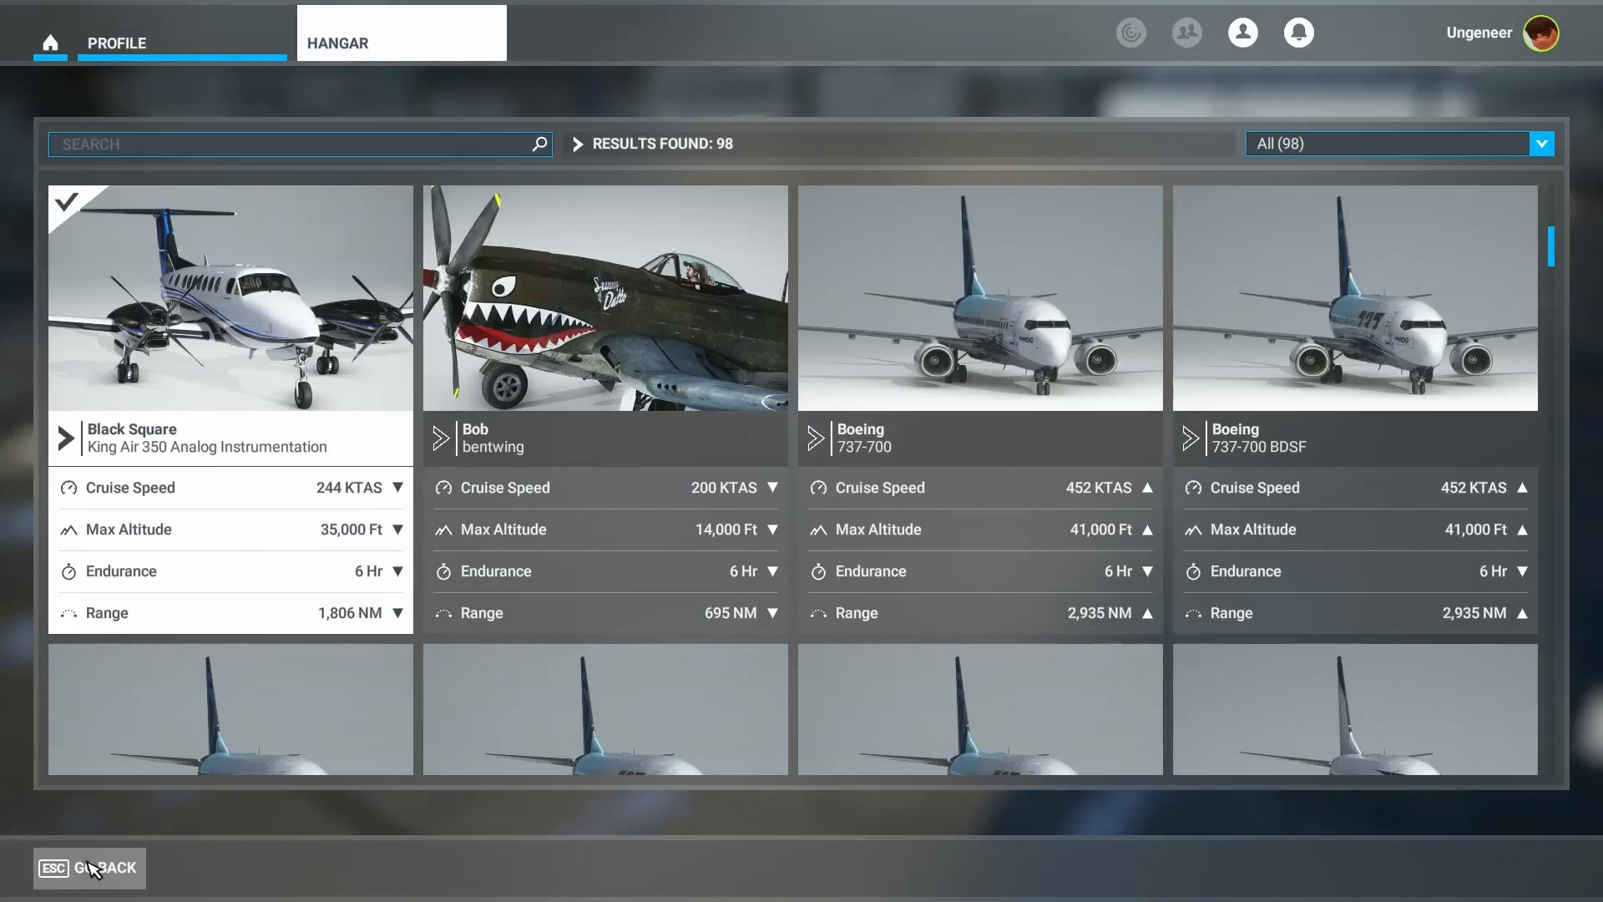
# - Apply the N8141T livery to the King Air and inspect its fuselage registration in the exterior view
pyautogui.click(430, 868)
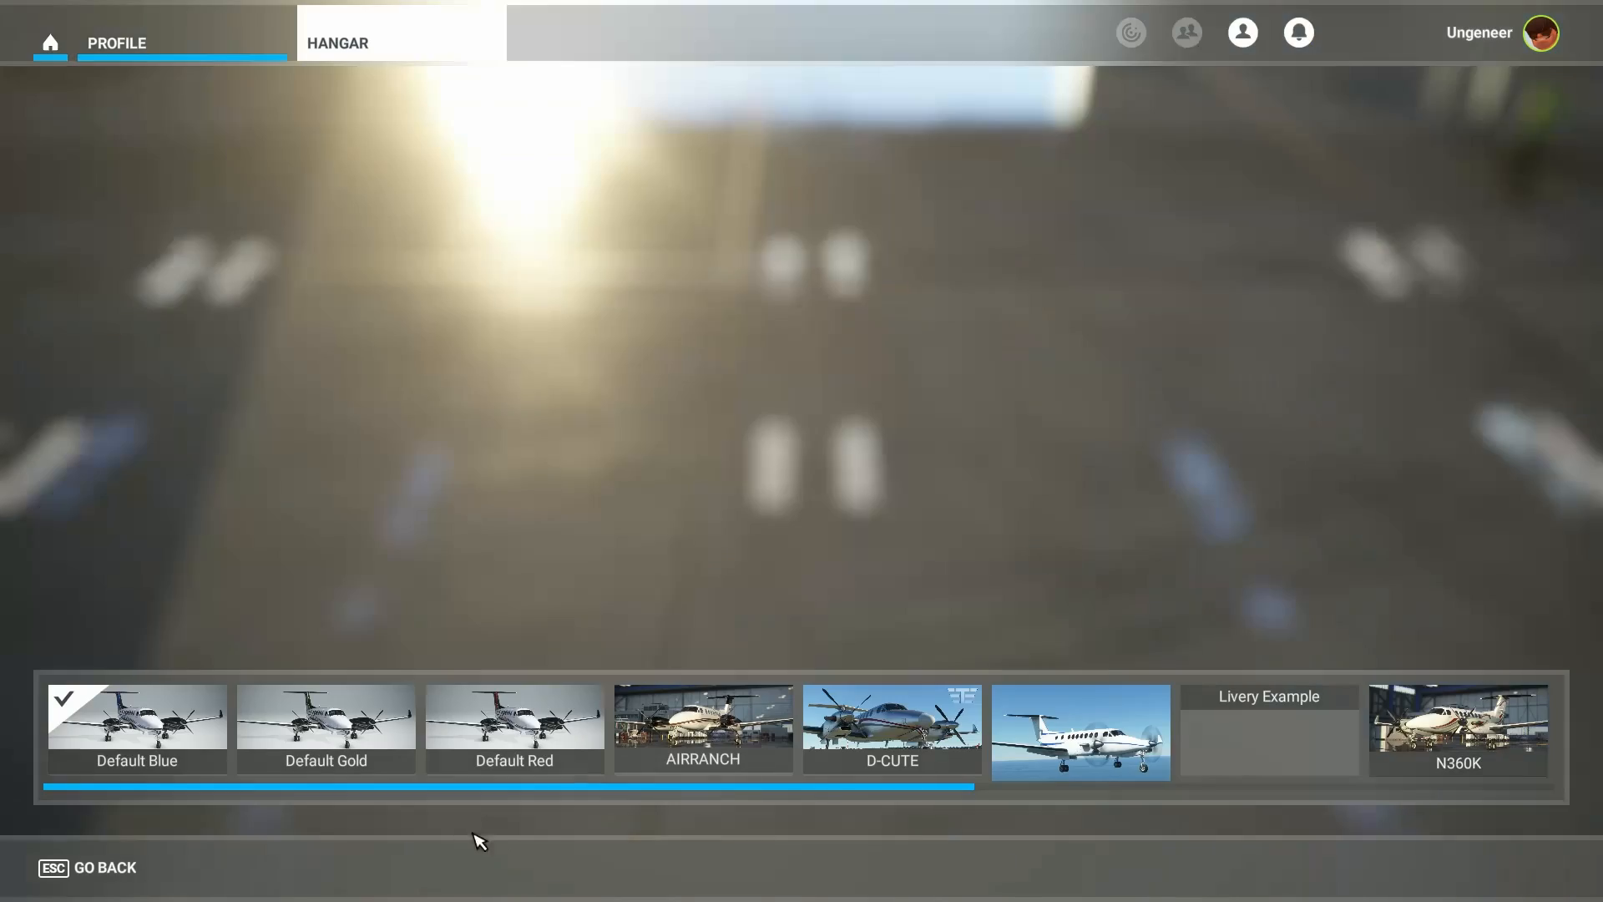
pyautogui.scroll(-5, 529, 791)
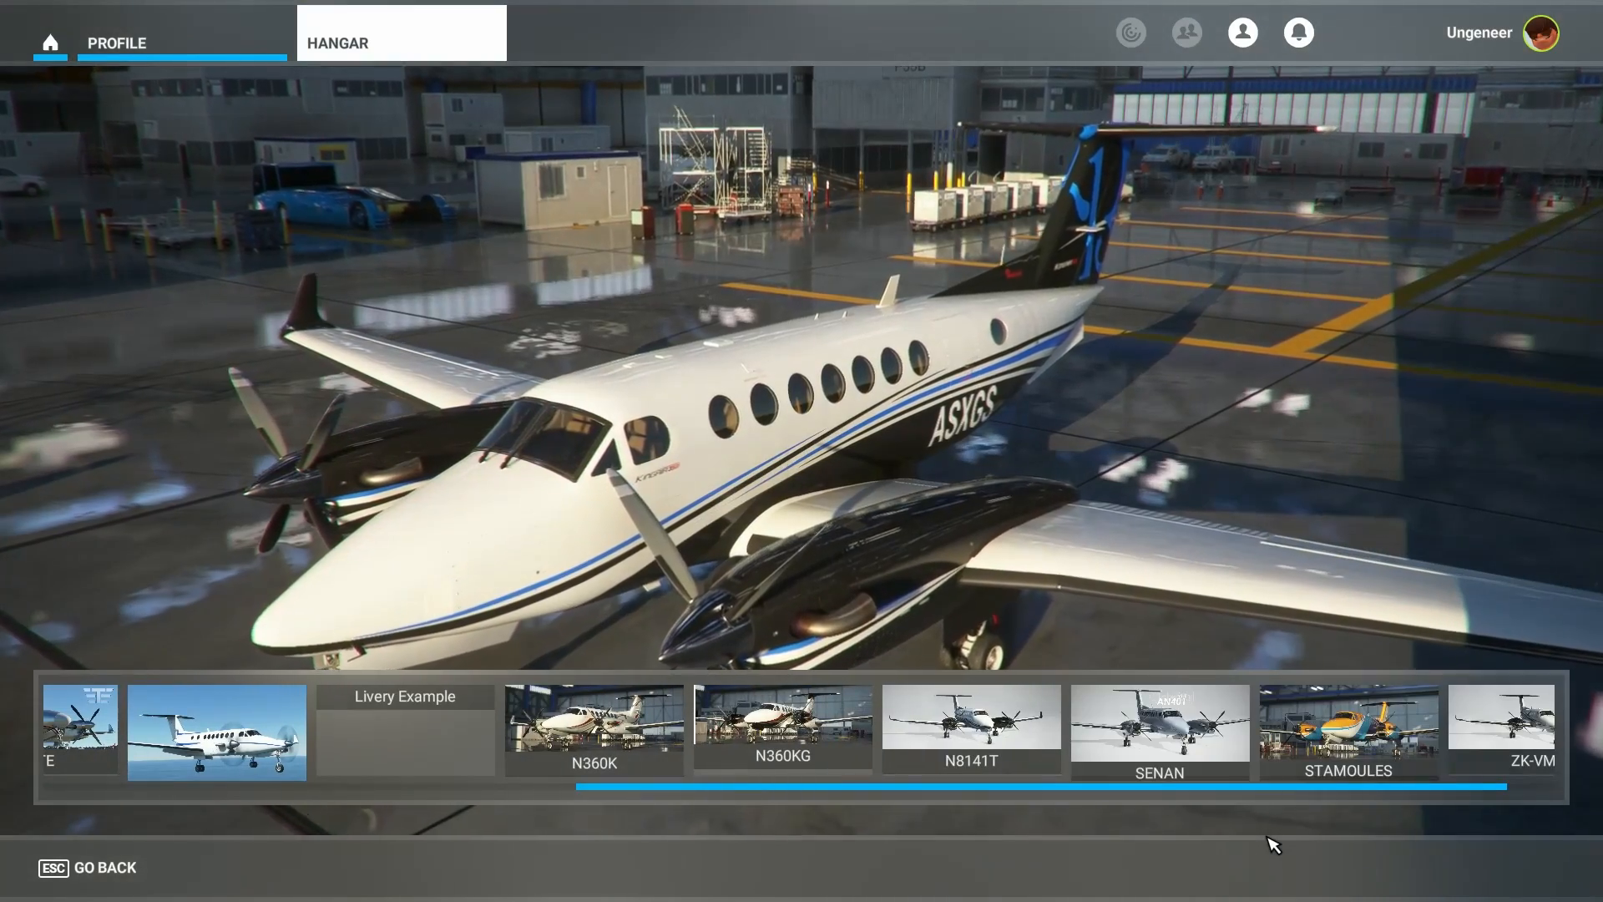
pyautogui.click(1023, 747)
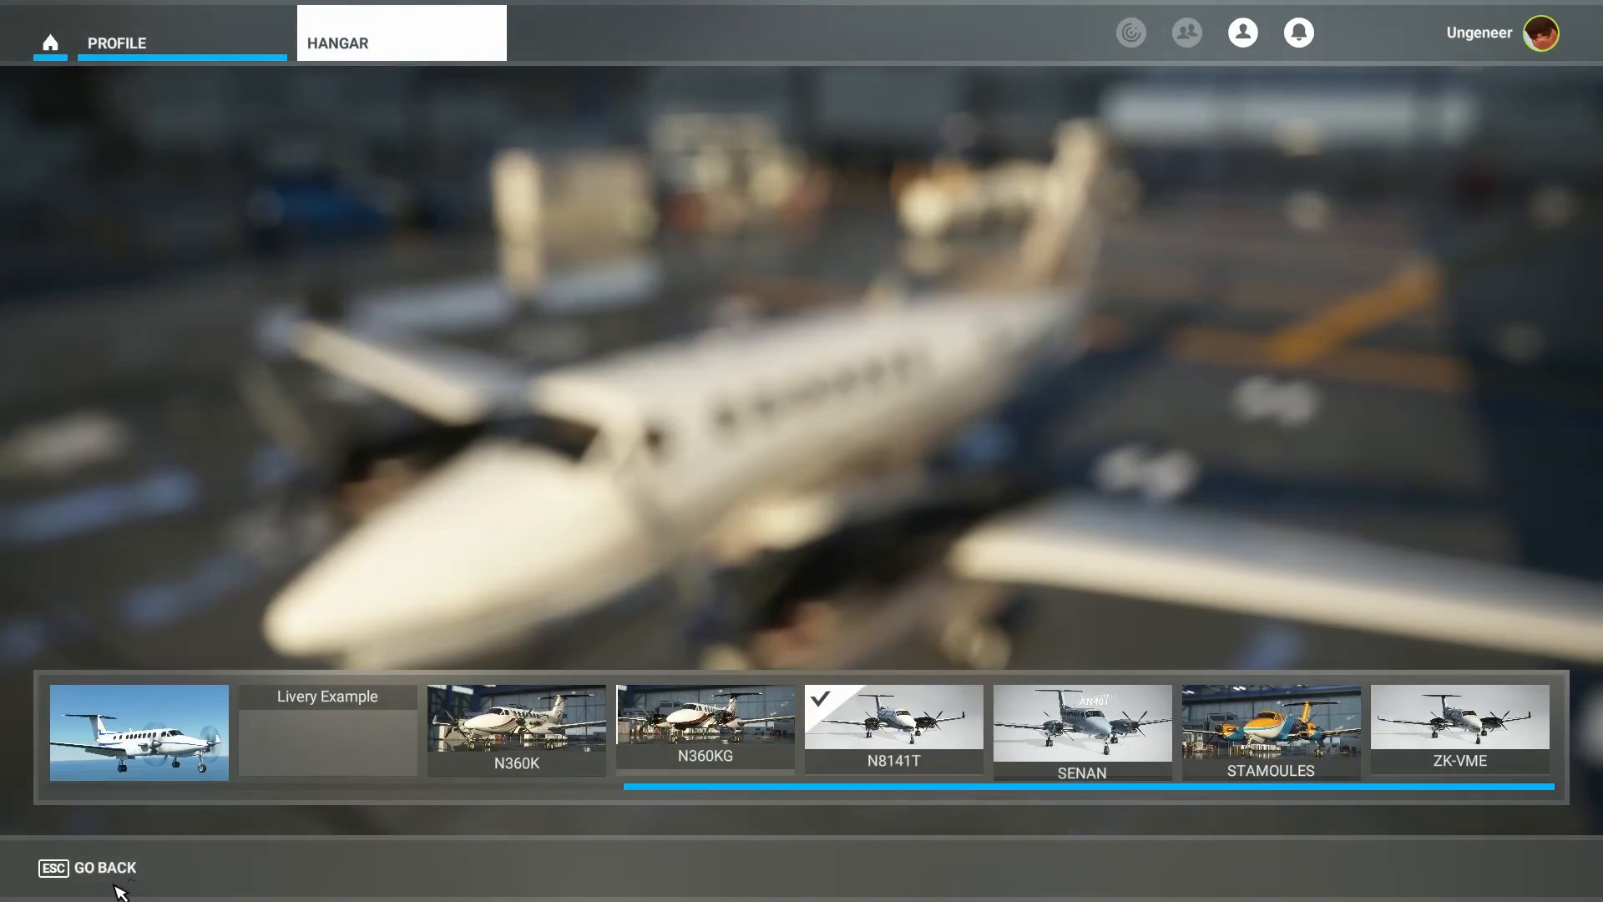
pyautogui.click(116, 884)
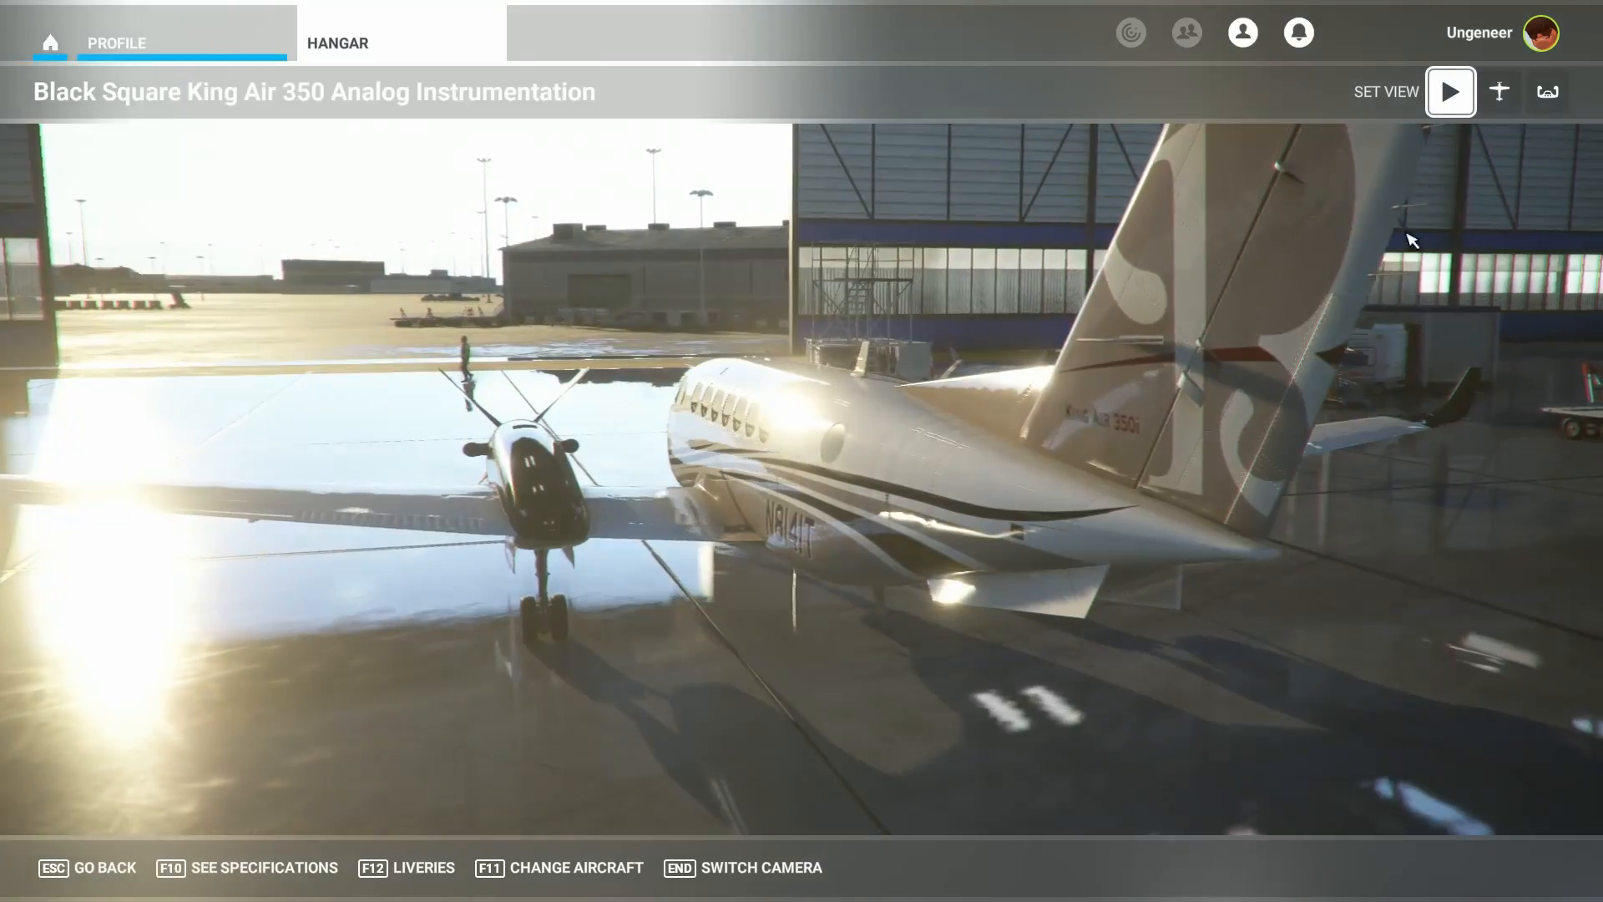
pyautogui.click(1505, 98)
pyautogui.moveTo(1270, 350); pyautogui.dragTo(1469, 284)
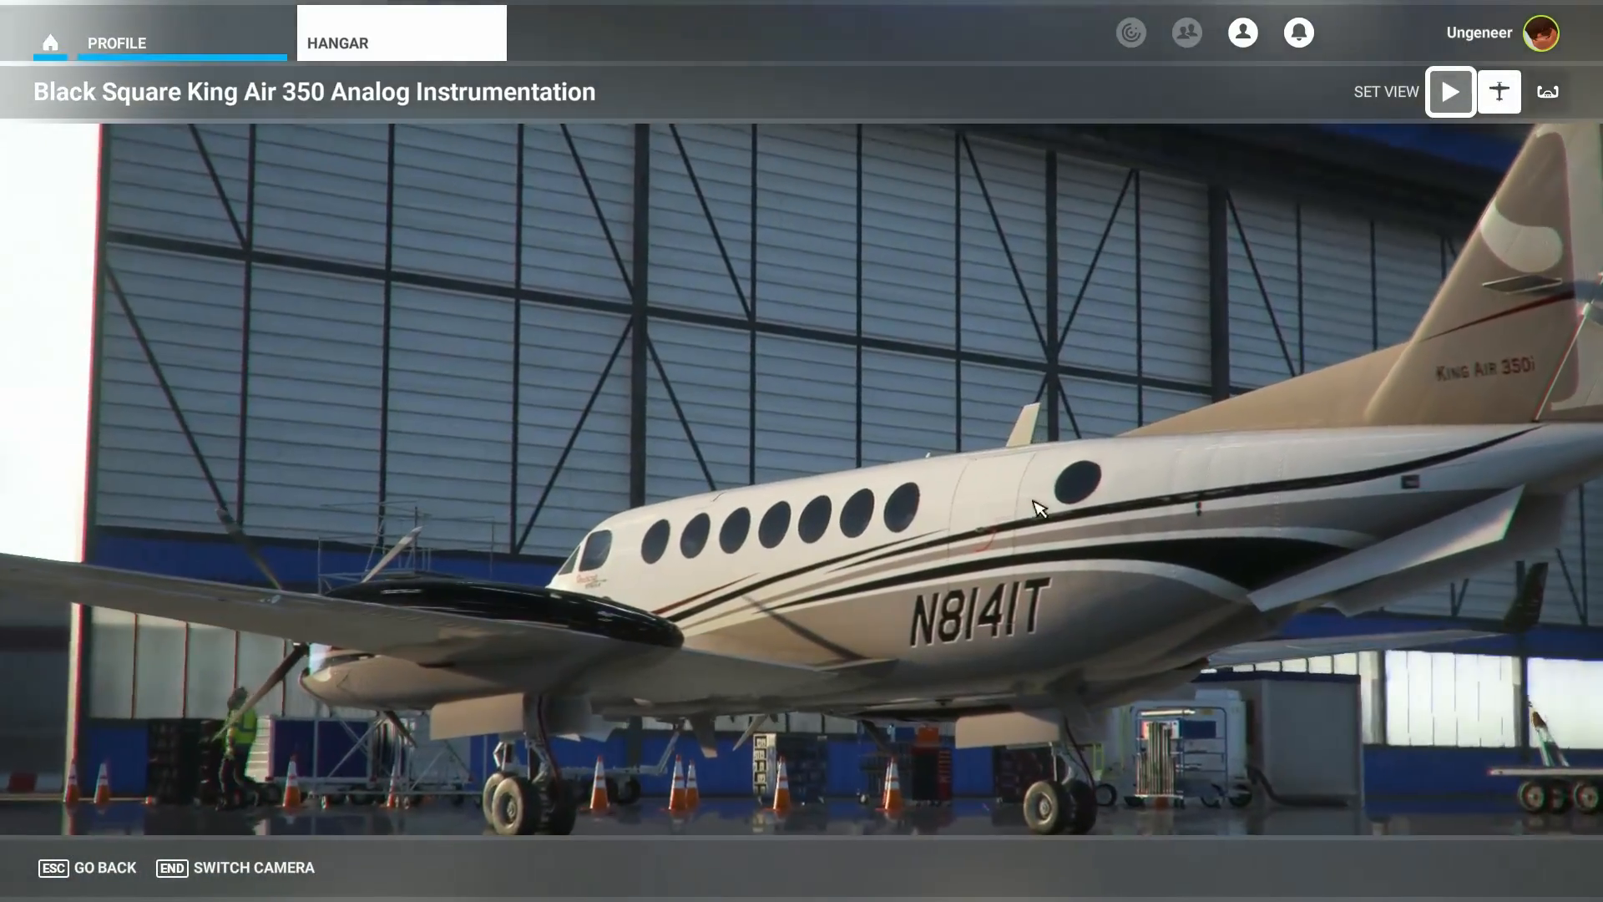